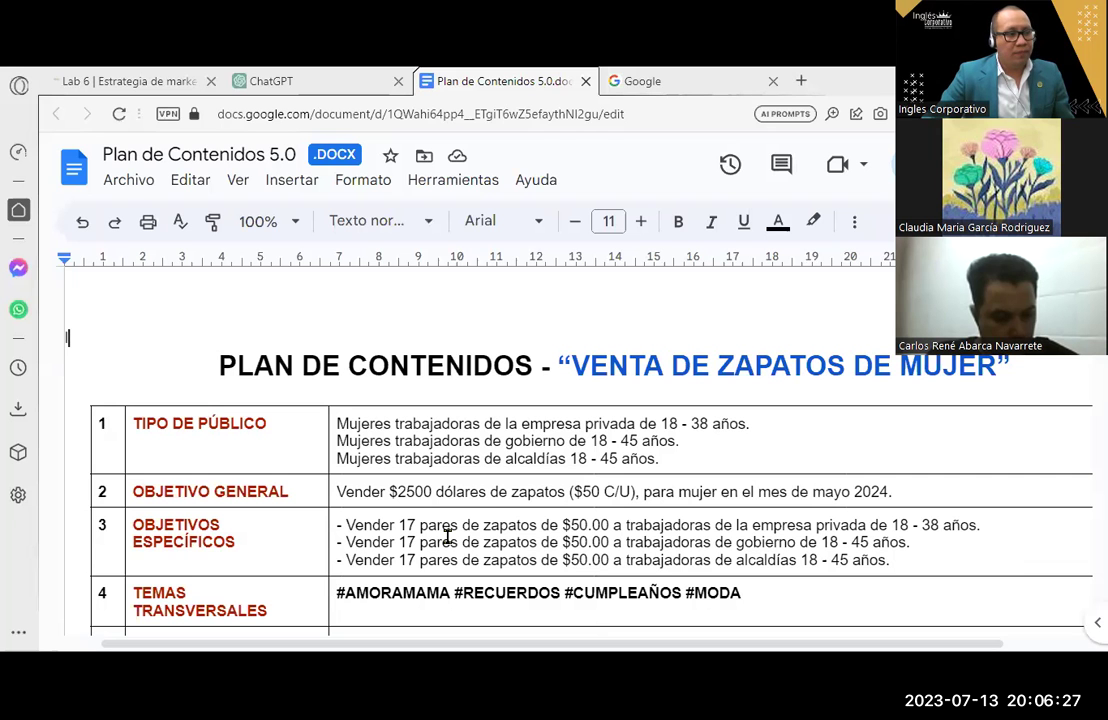
Review the content plan from the OBJETIVO GENERAL row after a brief look at ChatGPT.
click(124, 495)
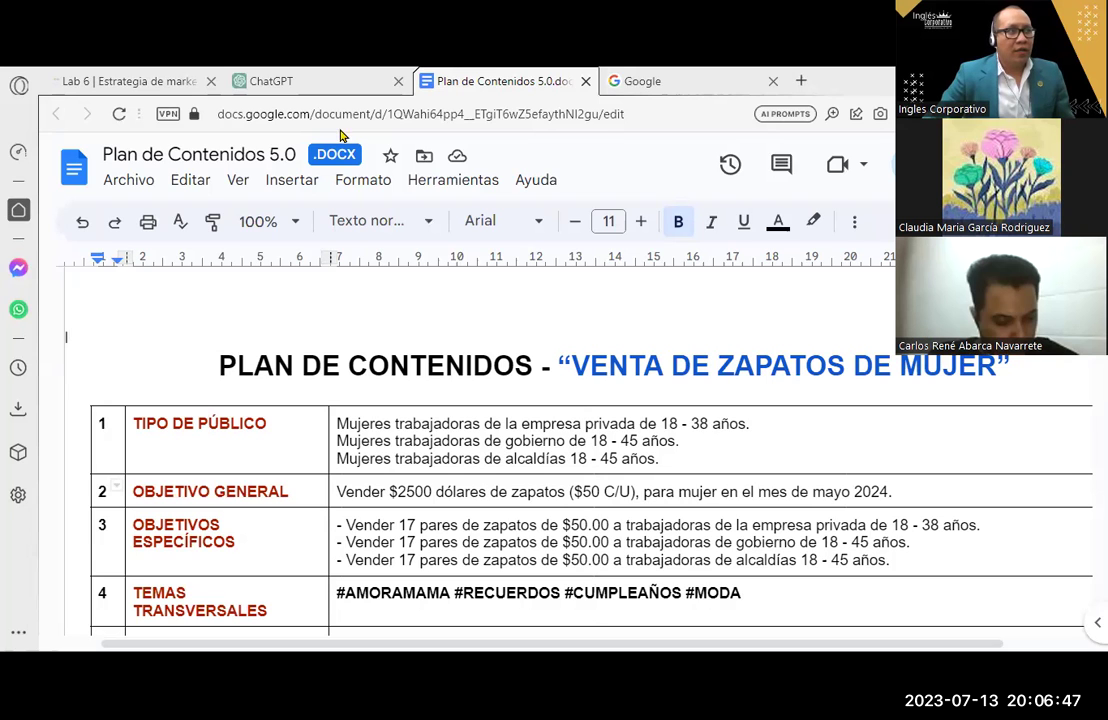
click(270, 78)
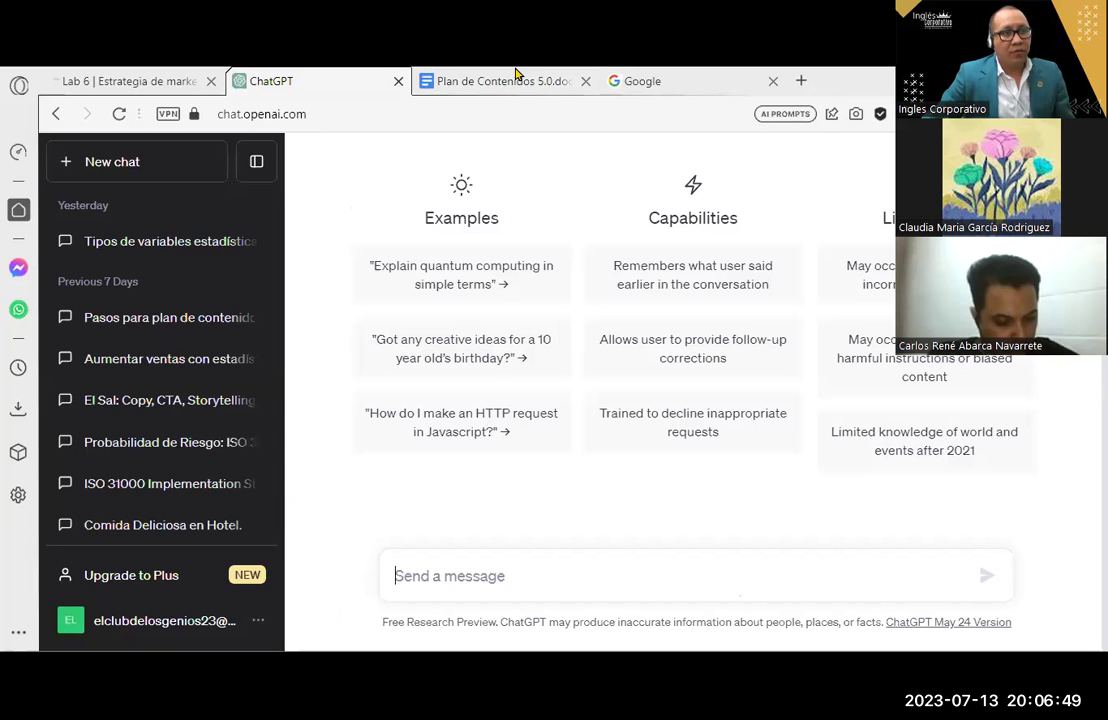
click(516, 78)
scroll(695, 387, down, 3)
scroll(695, 387, down, 5)
scroll(695, 387, down, 2)
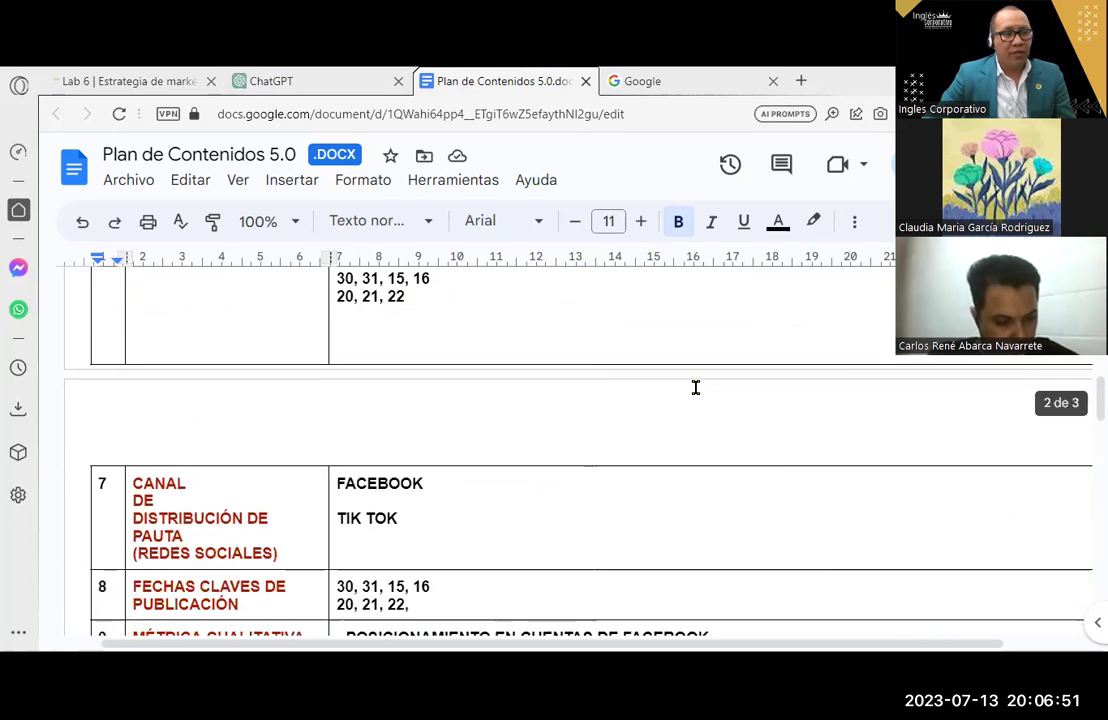
scroll(695, 387, down, 1)
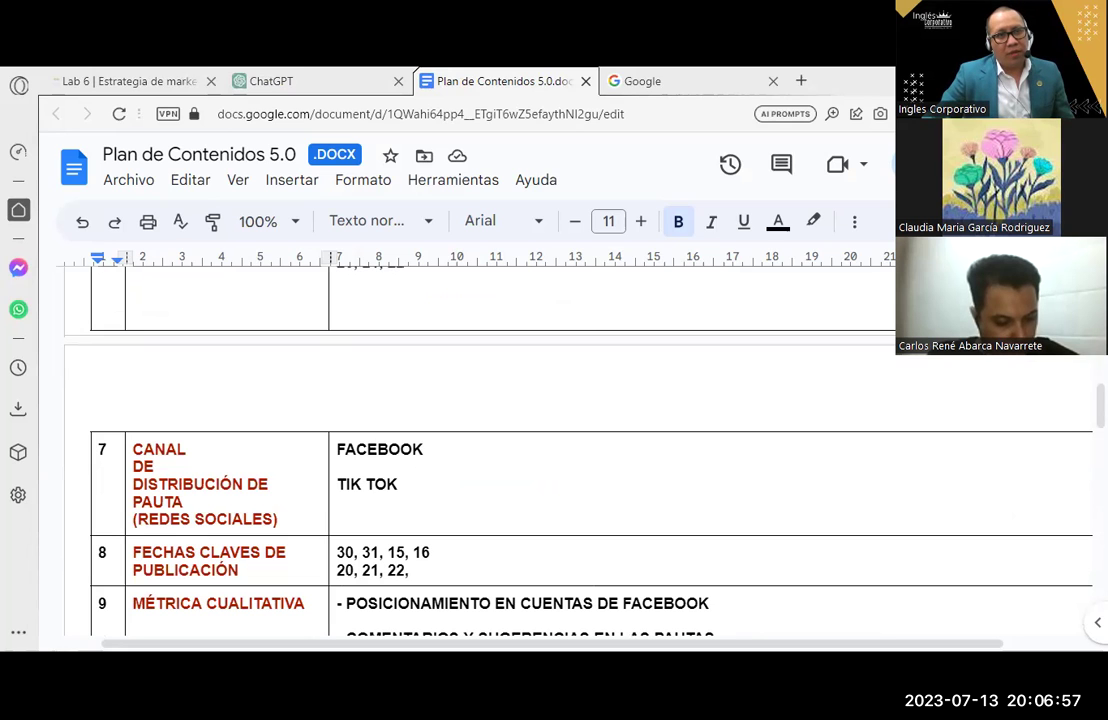
key(Page_Up)
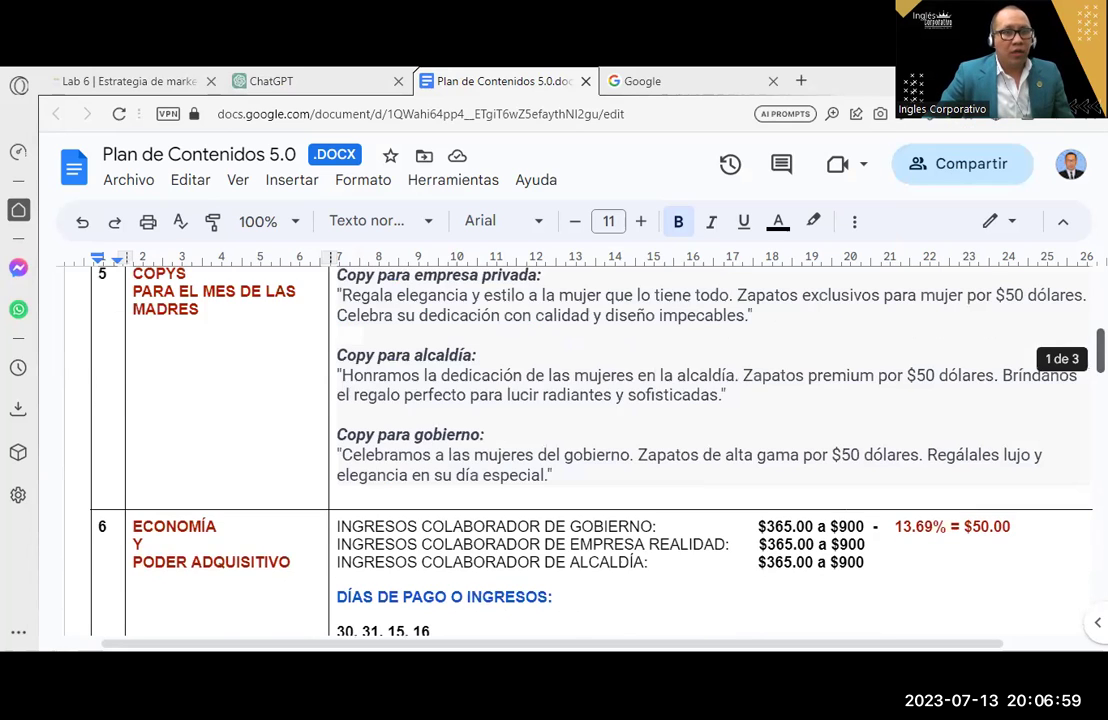
key(Page_Up)
key(Page_Up)
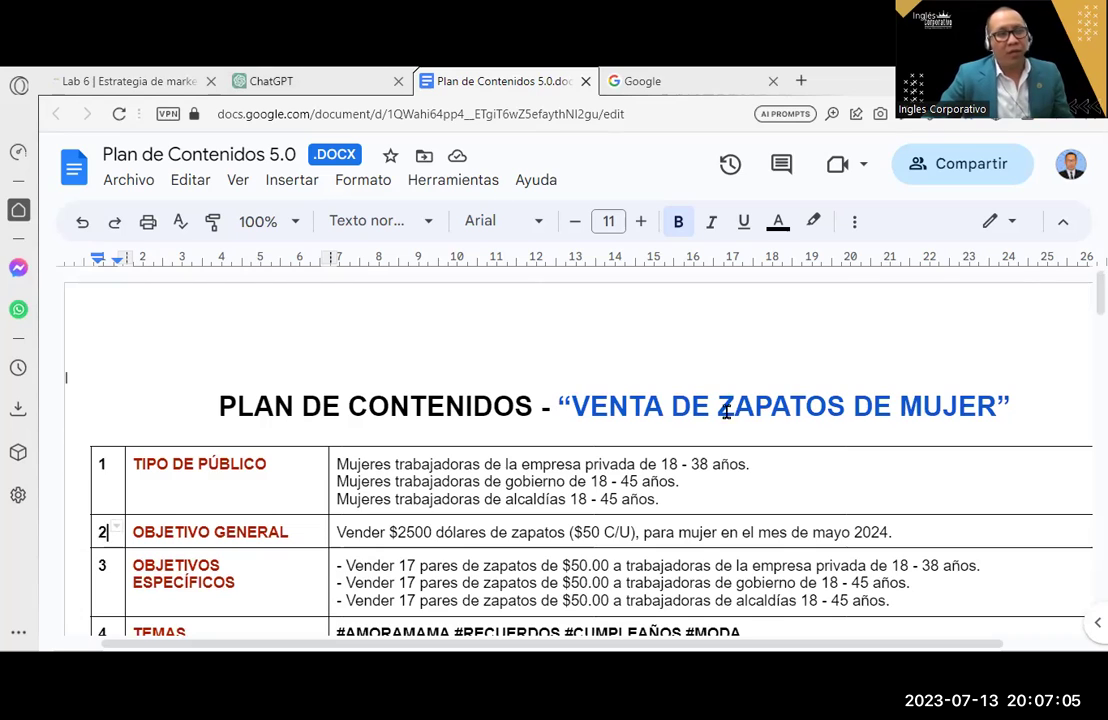
scroll(729, 415, down, 3)
scroll(729, 408, down, 3)
scroll(729, 408, up, 4)
scroll(729, 408, up, 1)
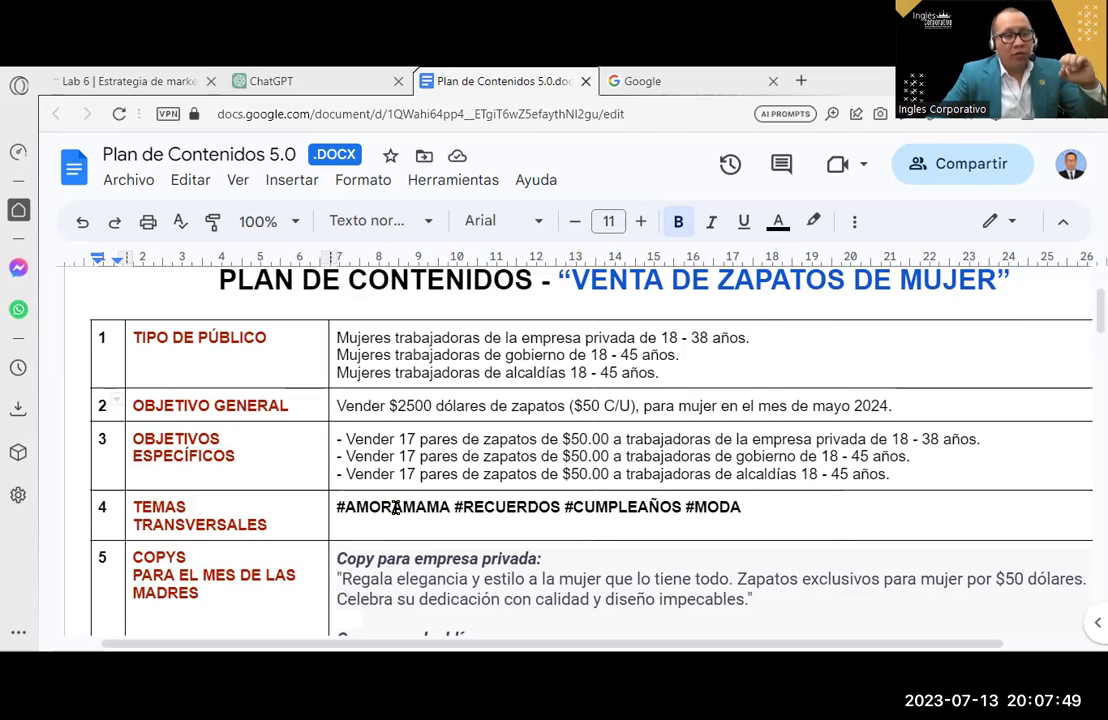
Select the MÉTRICA CUALITATIVA and CUANTITATIVA labels and the three qualitative metric bullets.
scroll(737, 495, down, 2)
scroll(737, 495, down, 2)
scroll(737, 497, down, 1)
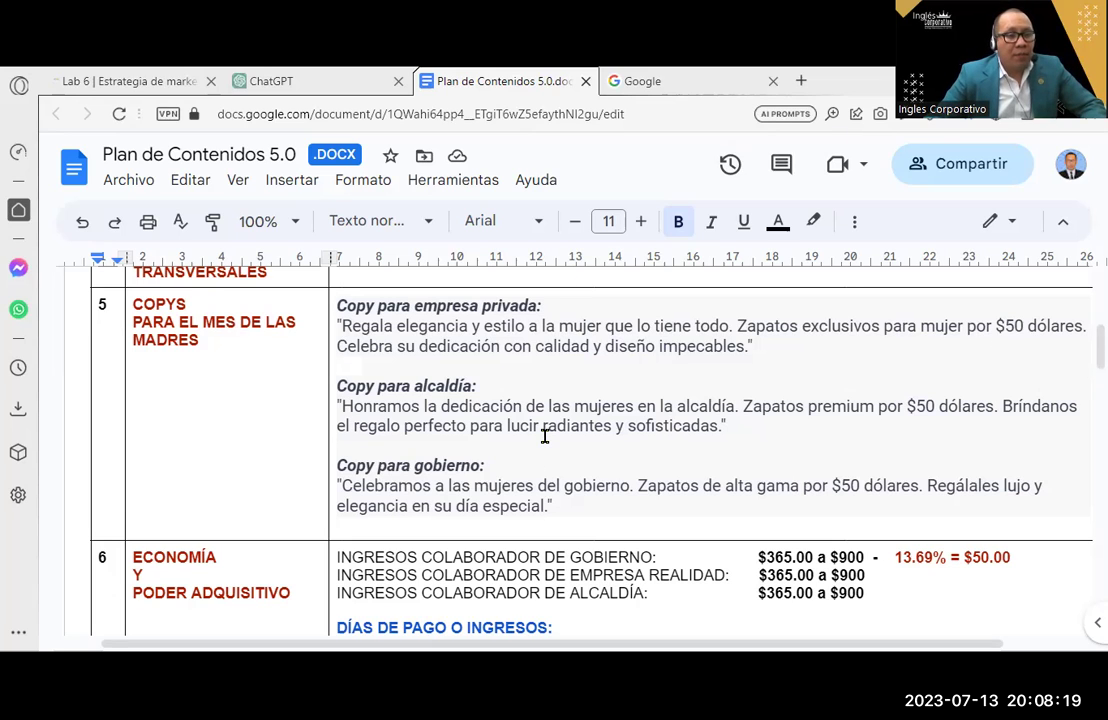
scroll(340, 410, up, 3)
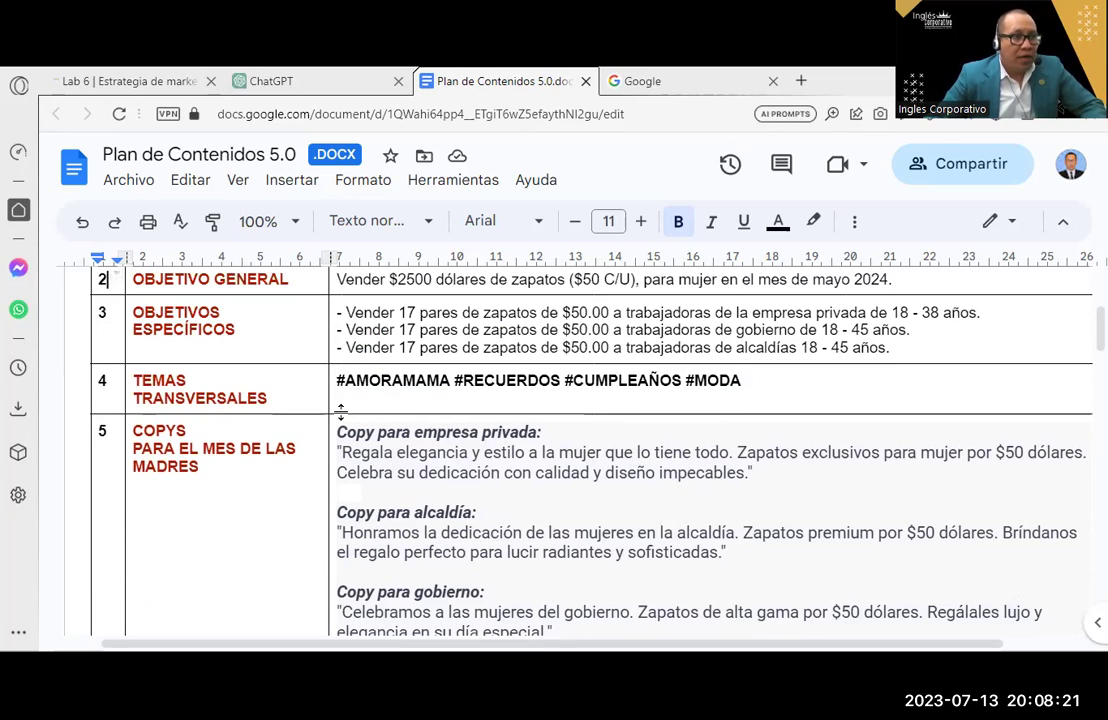
scroll(340, 410, down, 10)
scroll(340, 410, down, 5)
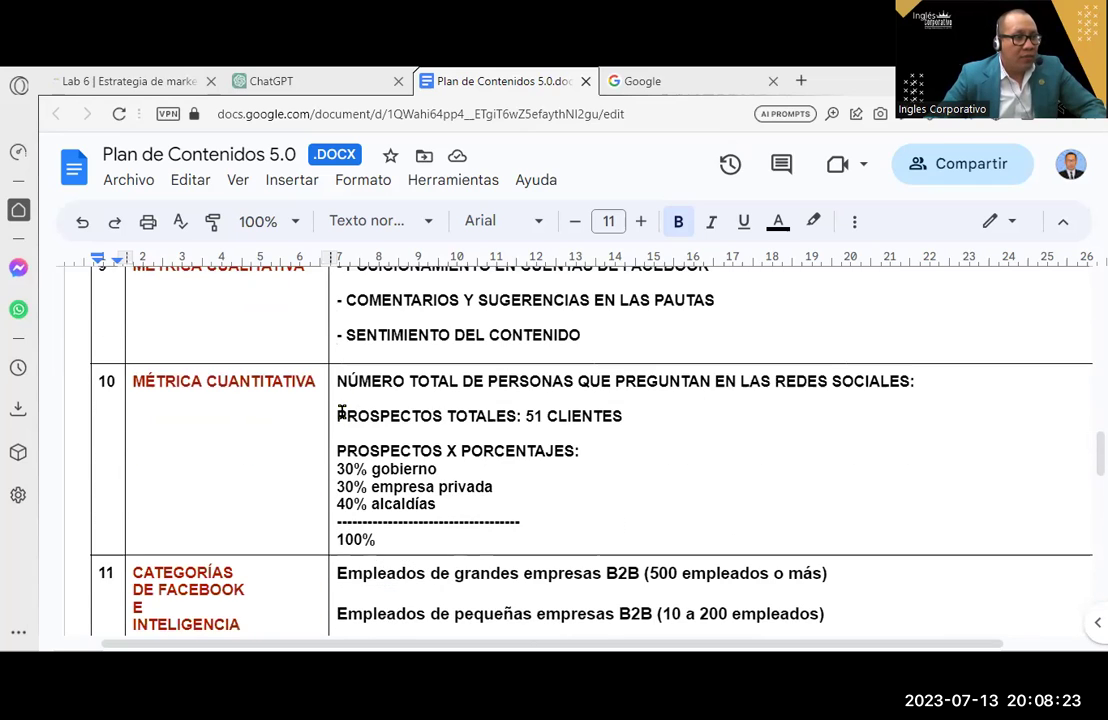
scroll(340, 413, down, 3)
scroll(340, 413, up, 3)
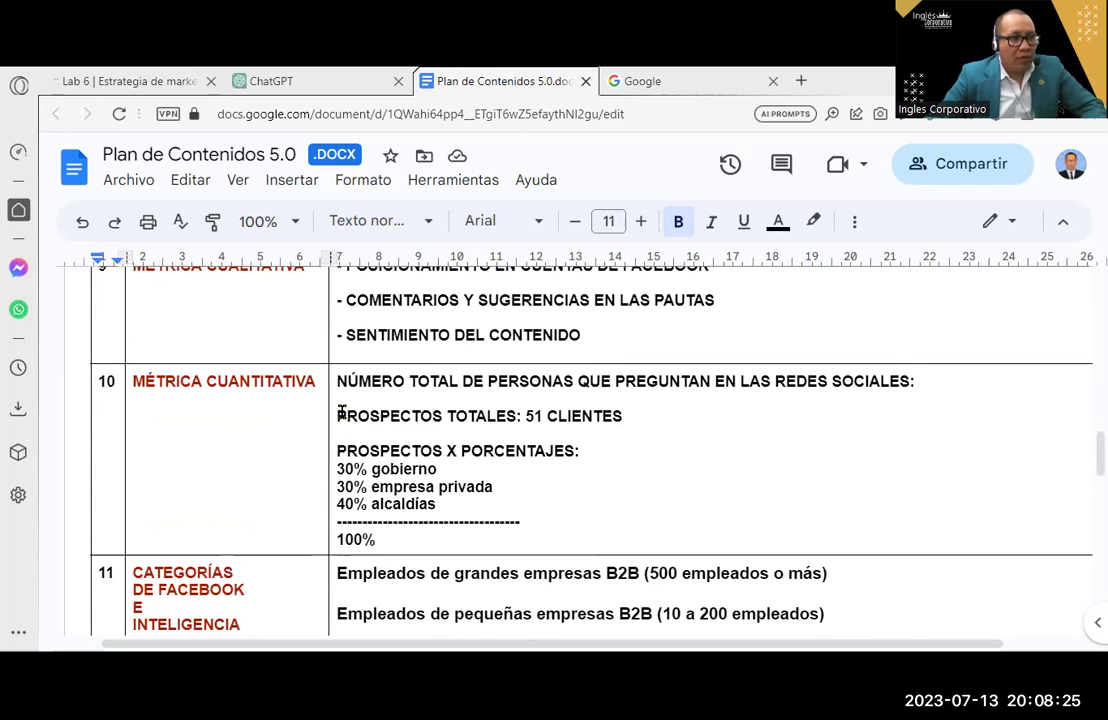
scroll(236, 413, up, 3)
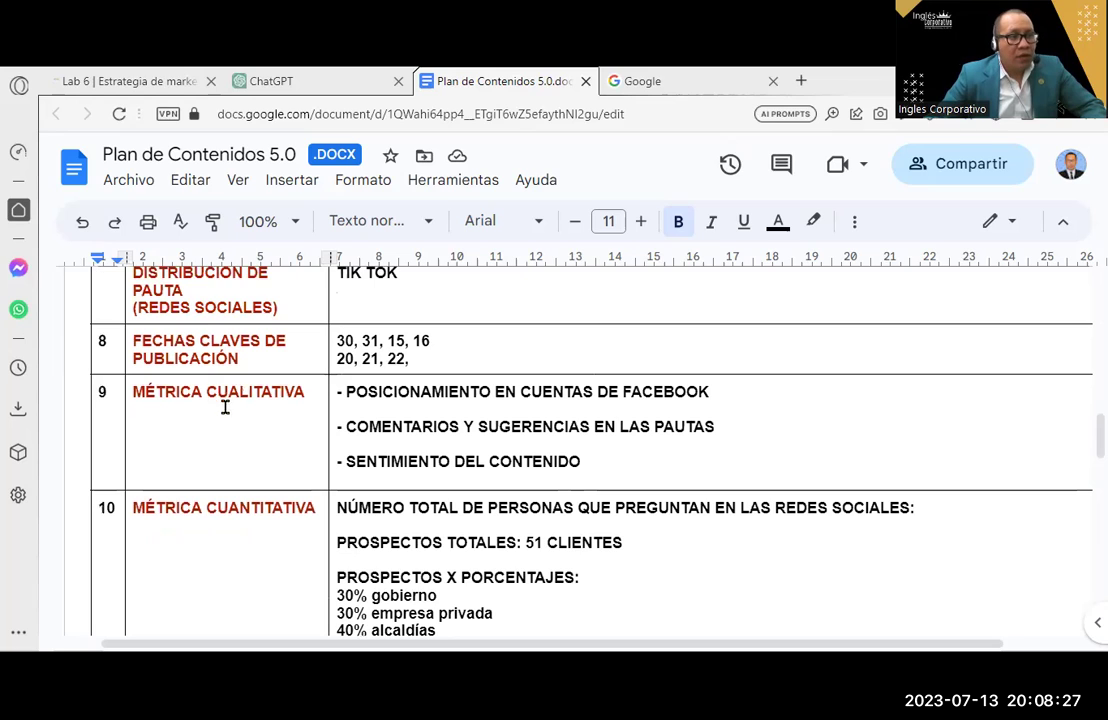
drag(228, 393, 272, 393)
drag(276, 503, 277, 523)
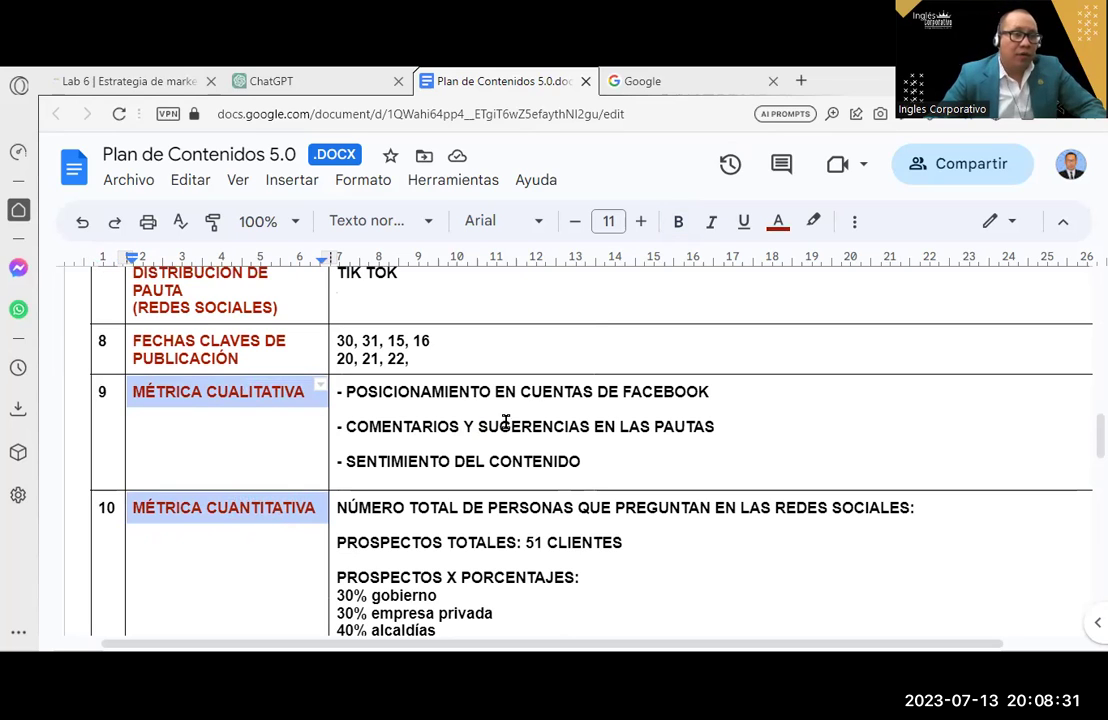
drag(613, 465, 334, 383)
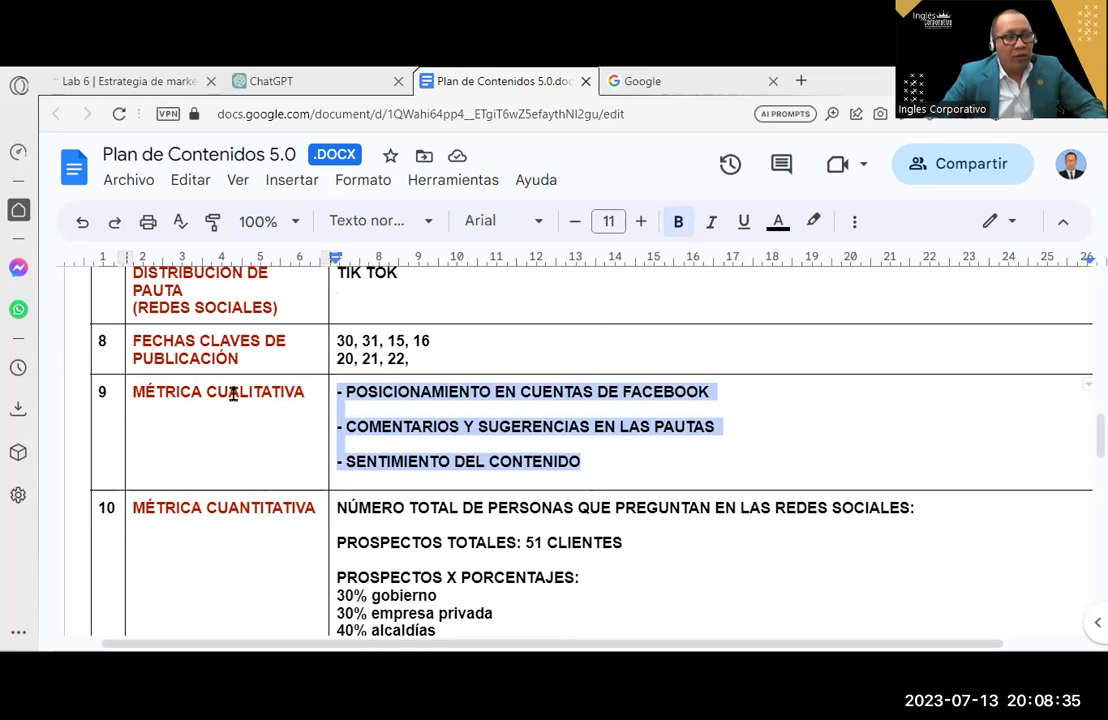
Select the prospect totals in row 10 and the three Empleados lines in row 11.
scroll(339, 458, down, 2)
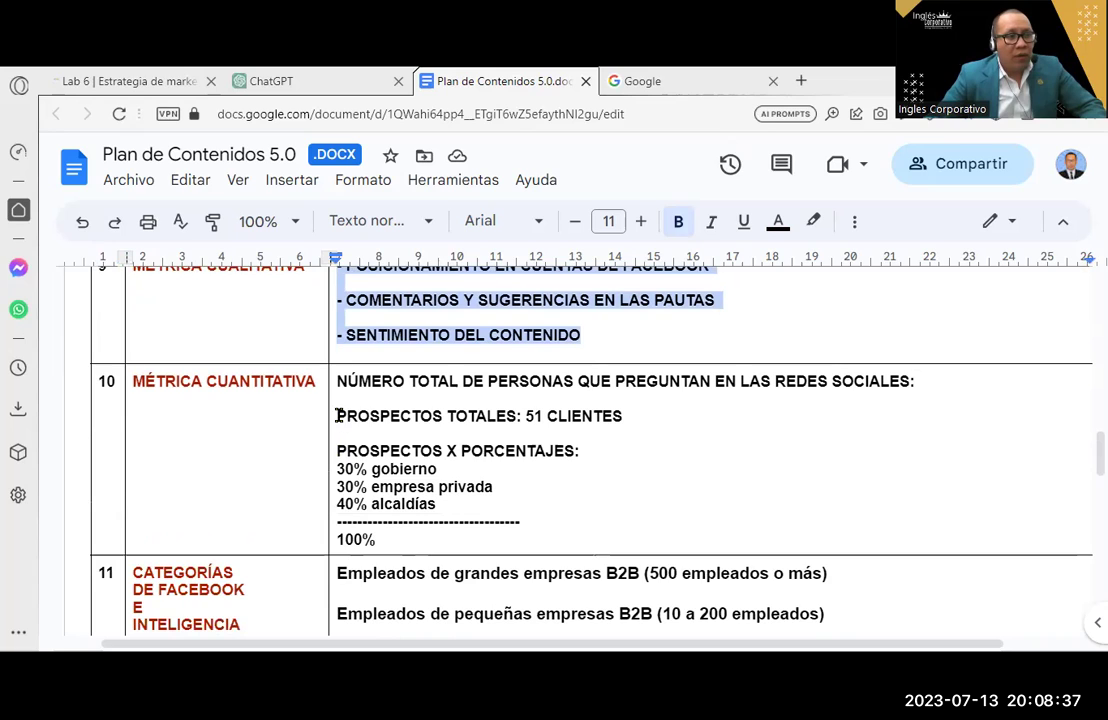
mouse_move(390, 547)
mouse_down()
mouse_move(372, 425)
mouse_move(346, 381)
mouse_up()
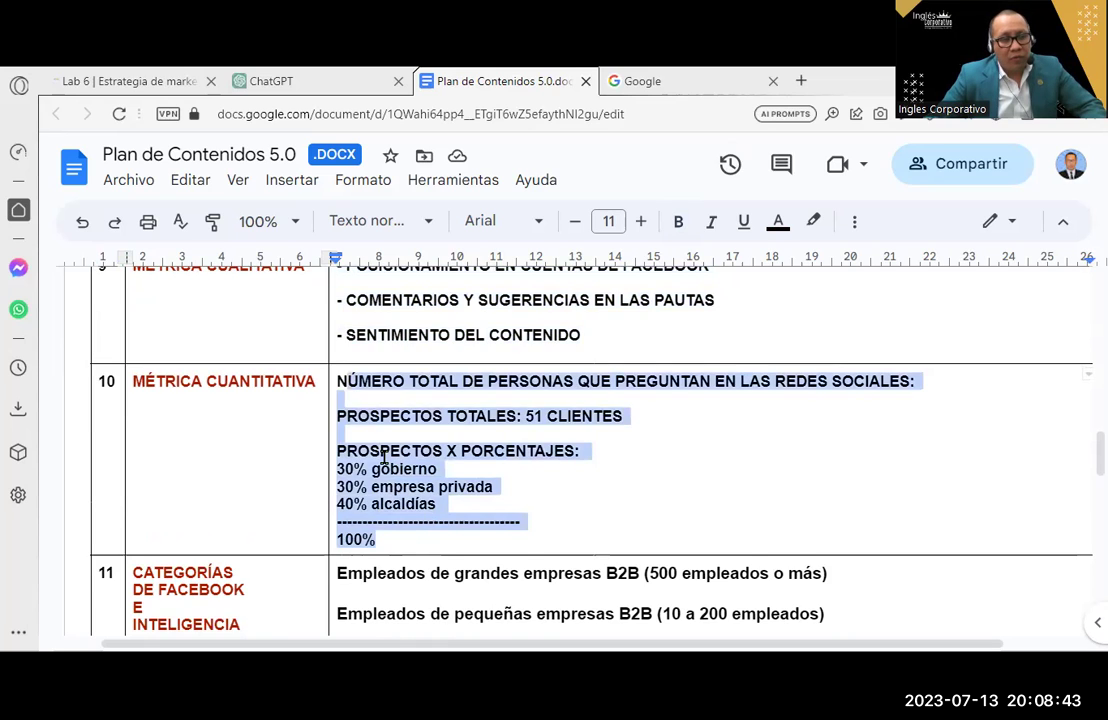
scroll(383, 457, down, 2)
drag(825, 544, 340, 441)
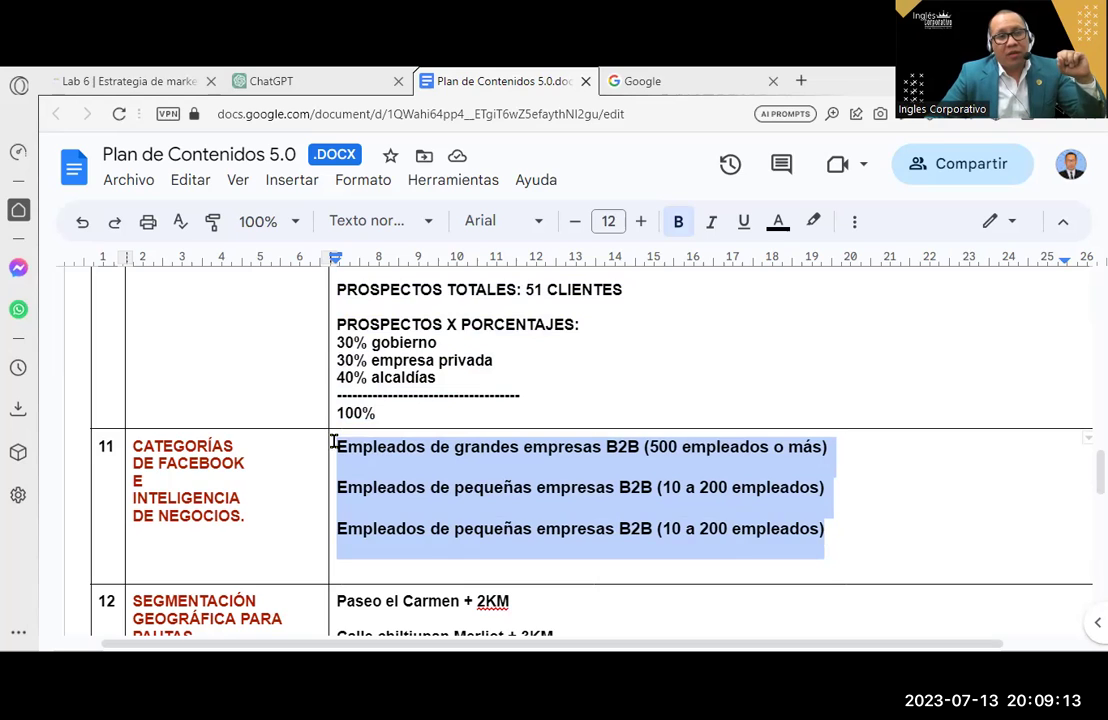
scroll(609, 486, down, 1)
scroll(609, 486, down, 1)
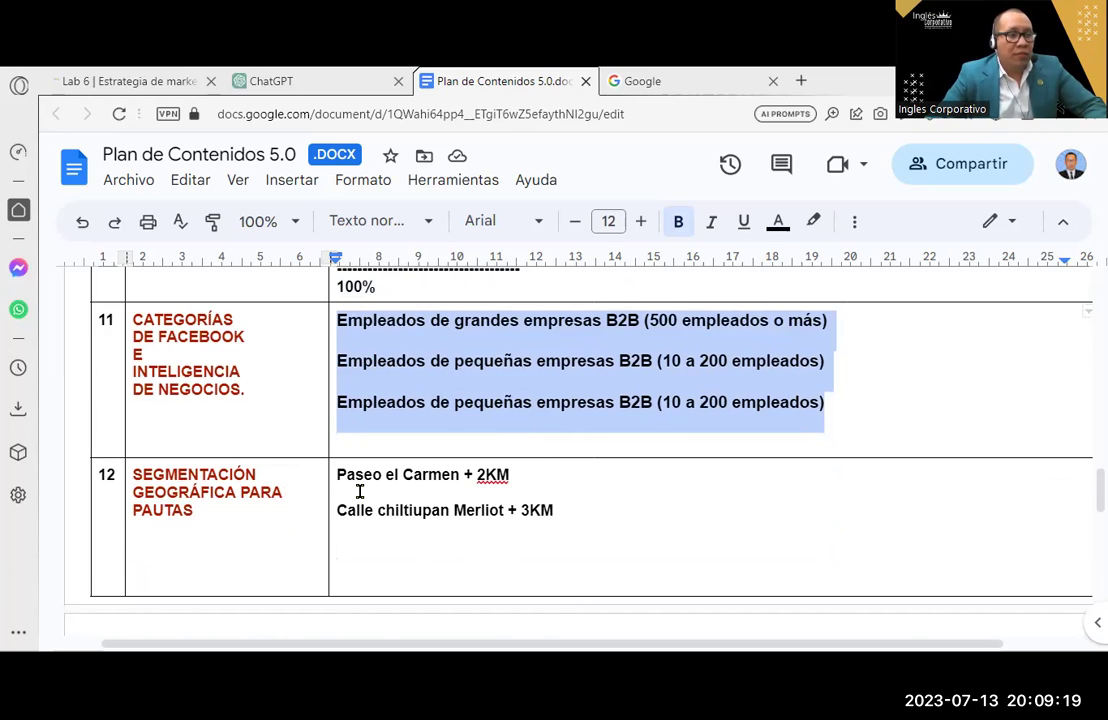
scroll(361, 492, down, 1)
scroll(360, 491, up, 2)
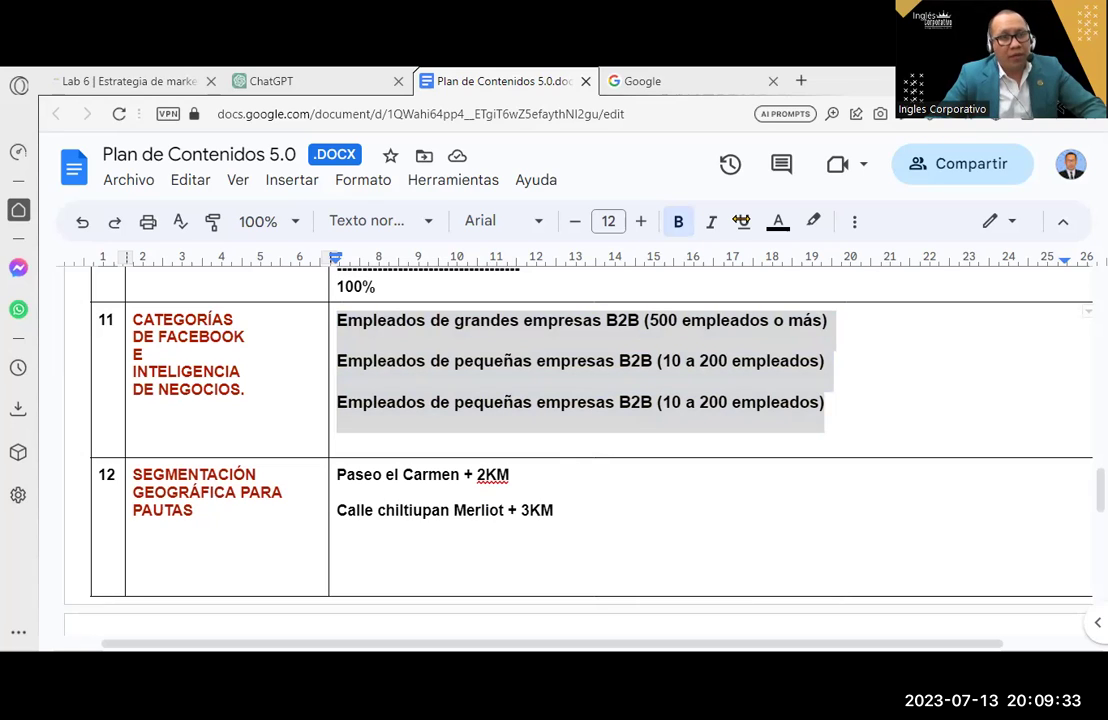
scroll(594, 453, down, 3)
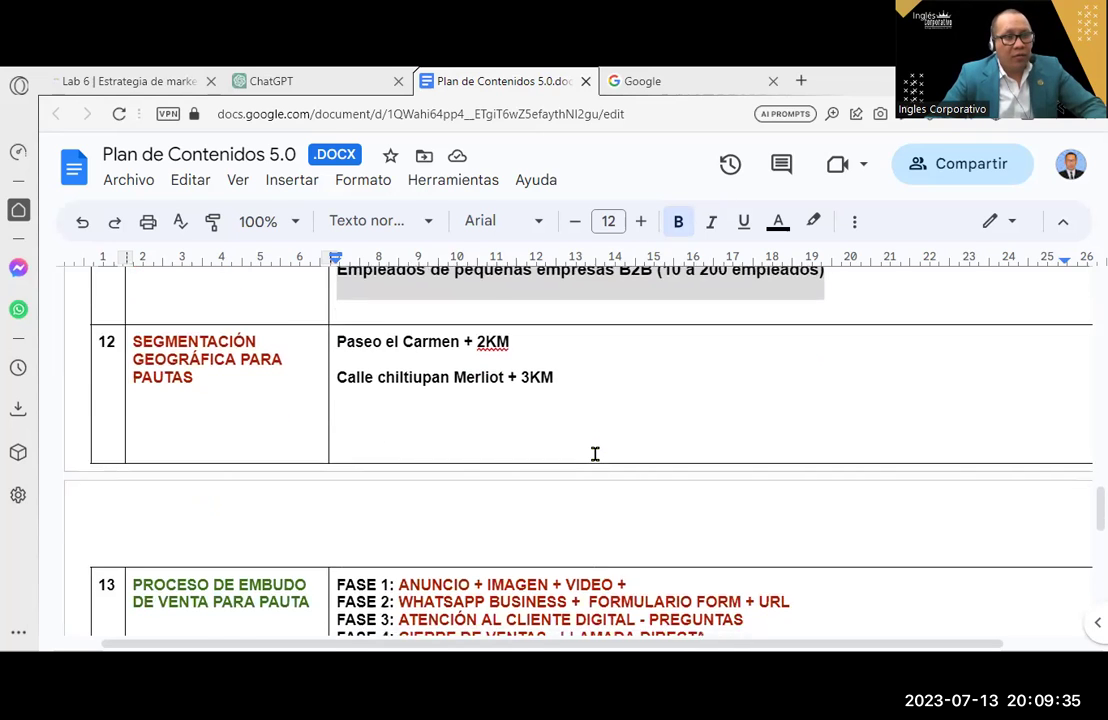
scroll(594, 453, down, 5)
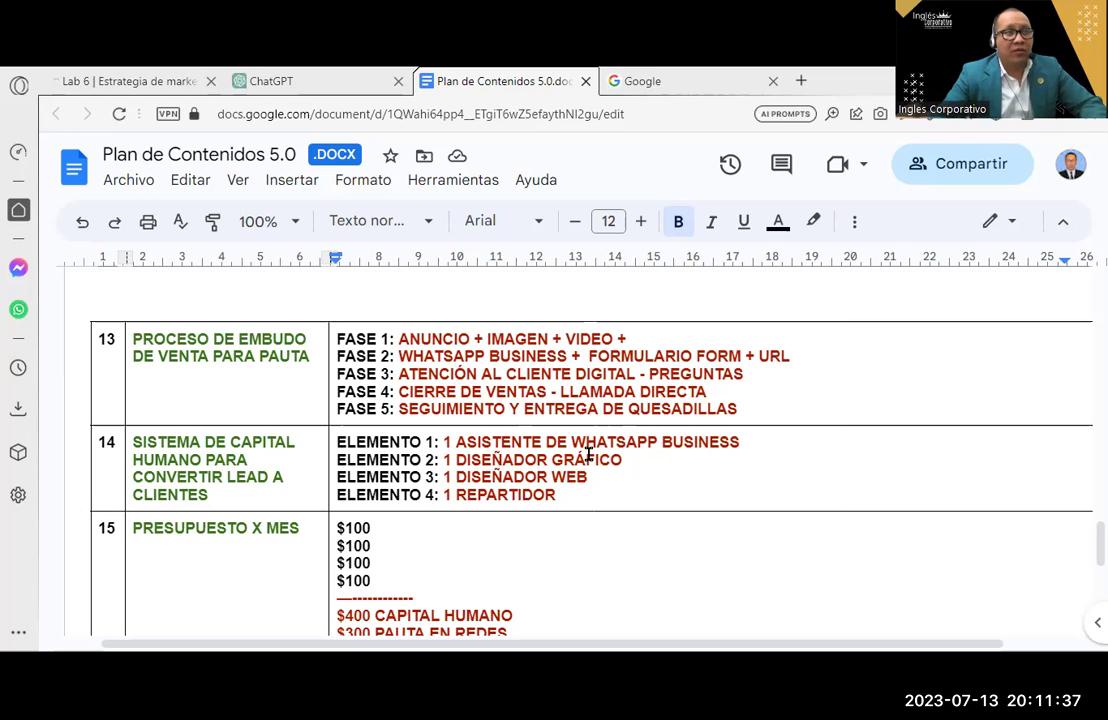
Search Google for 'humanizacion de marca philips'.
click(634, 80)
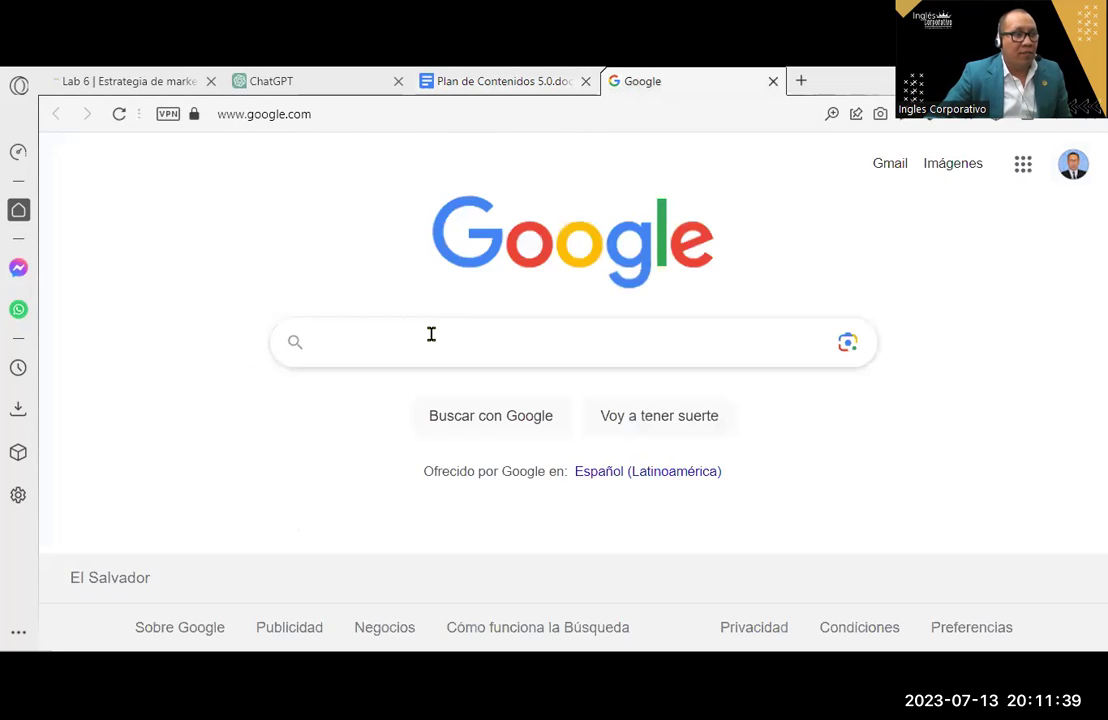
click(431, 341)
text(humanizaci)
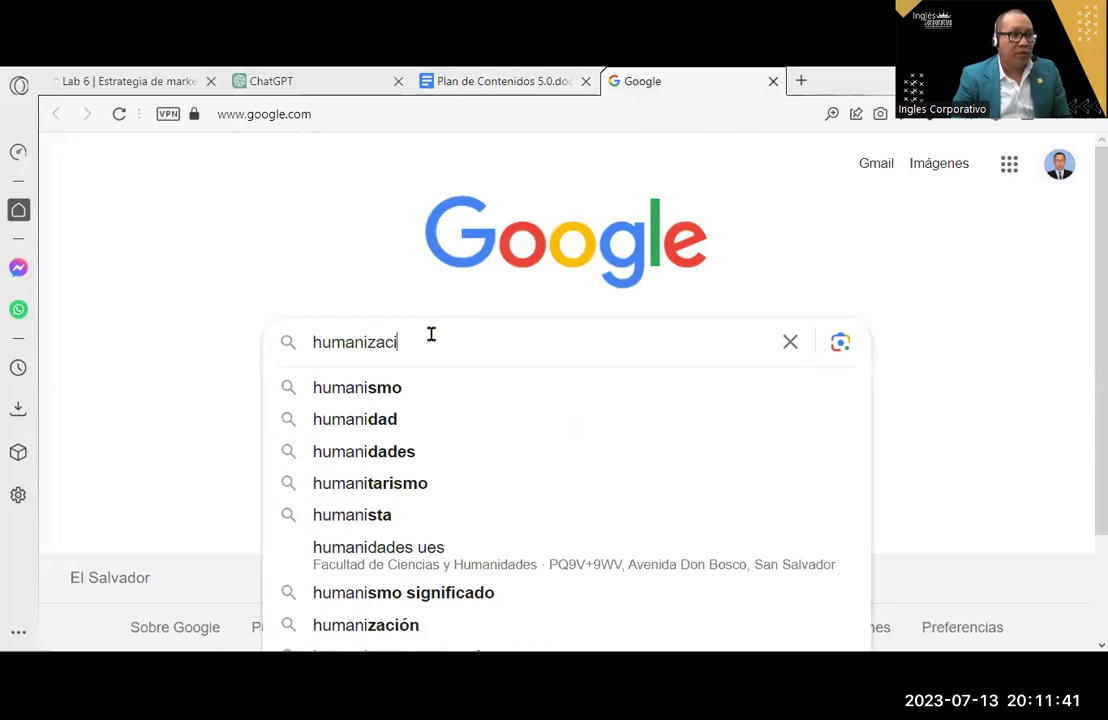
text(on de marca philips)
key(Return)
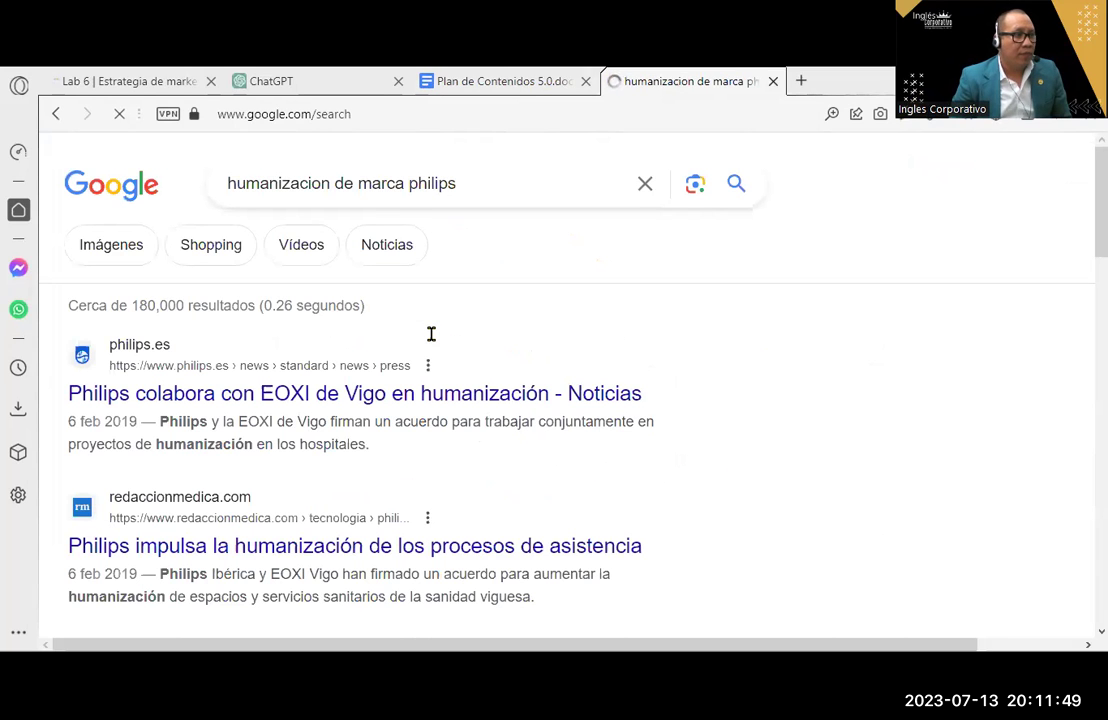
Refine the search to 'humanizacion de marca philips kotler', then return to Plan de Contenidos 5.0.
click(471, 182)
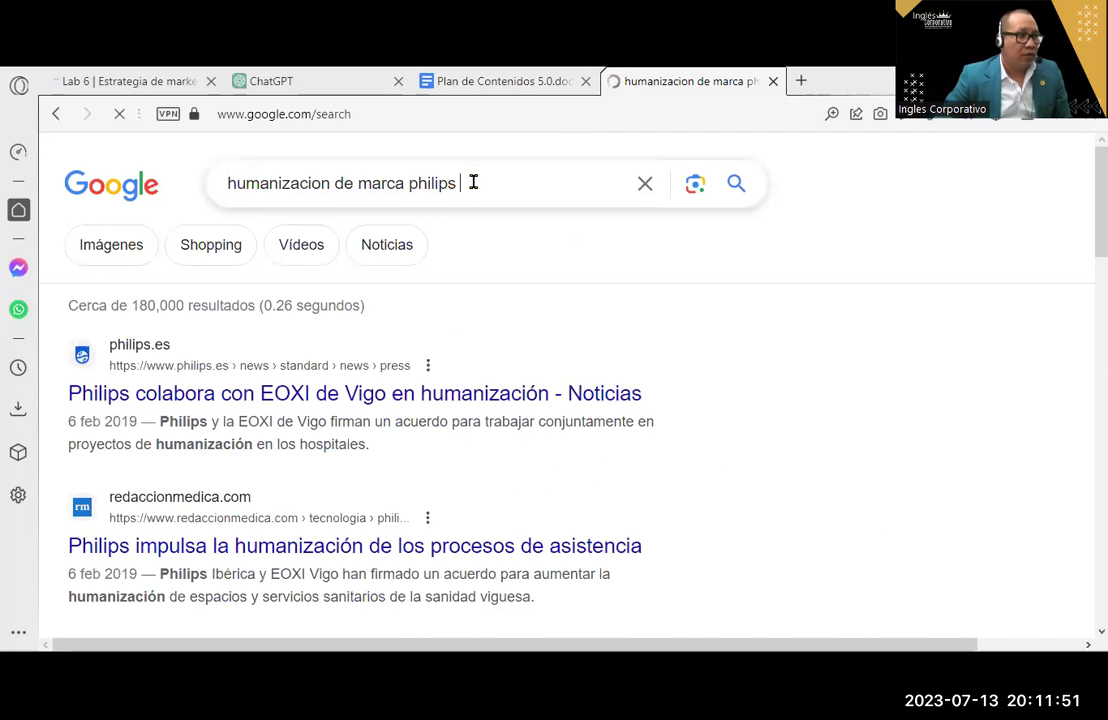
text(kpi)
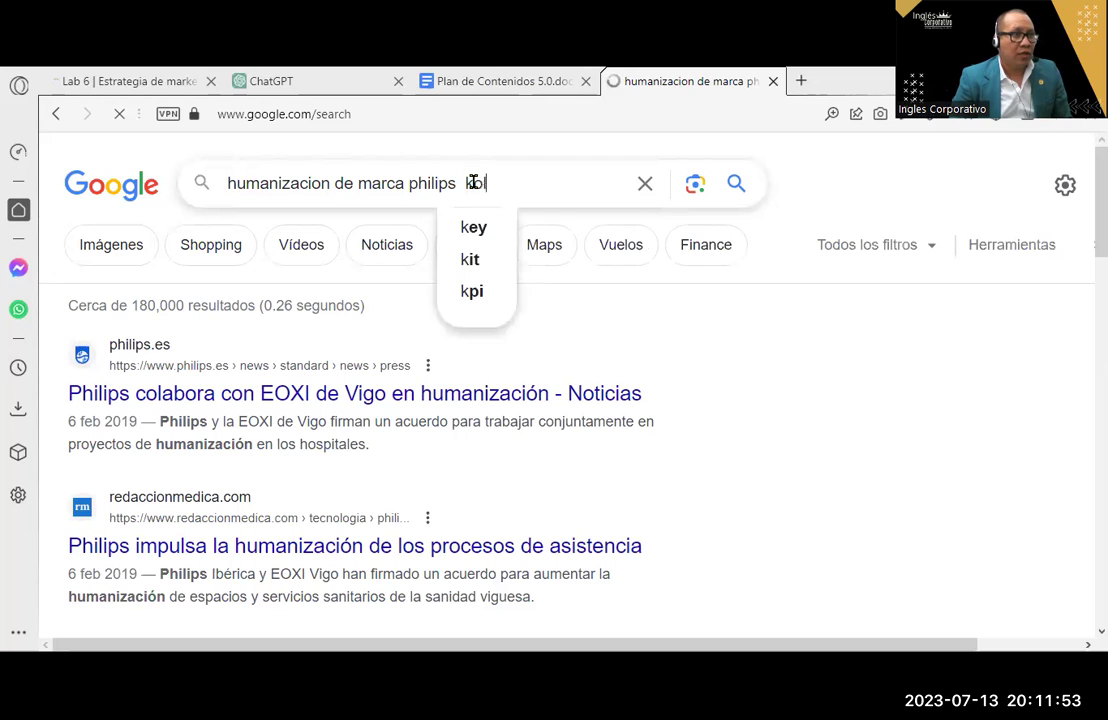
key(BackSpace)
text(tl)
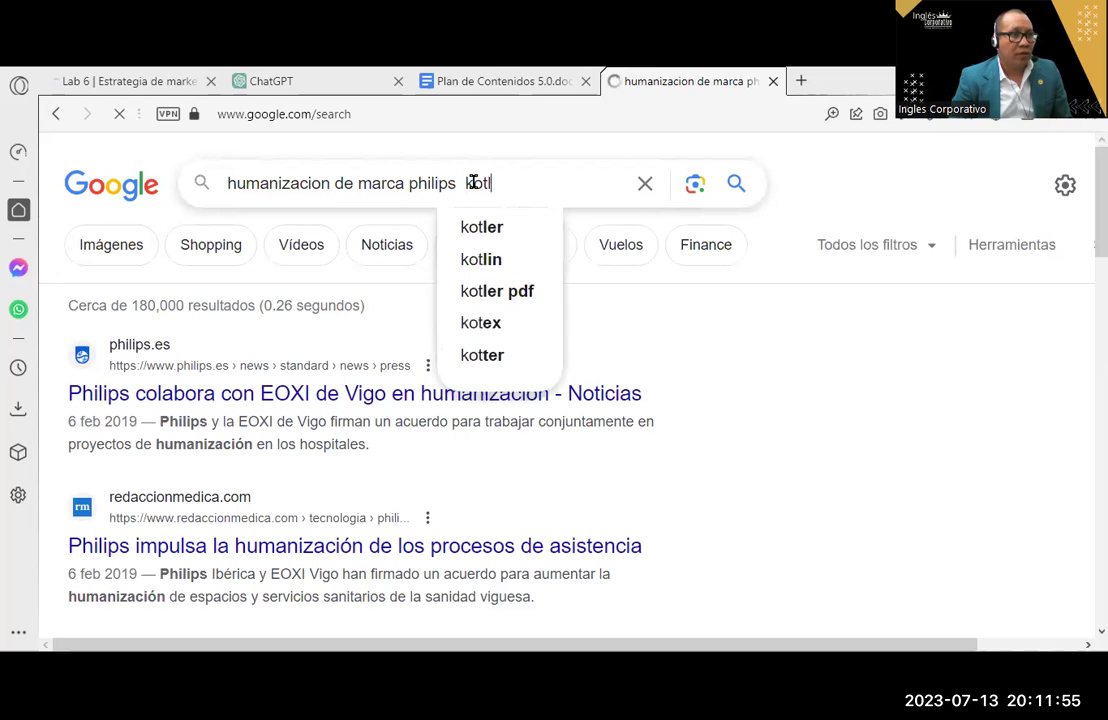
text(er)
key(Return)
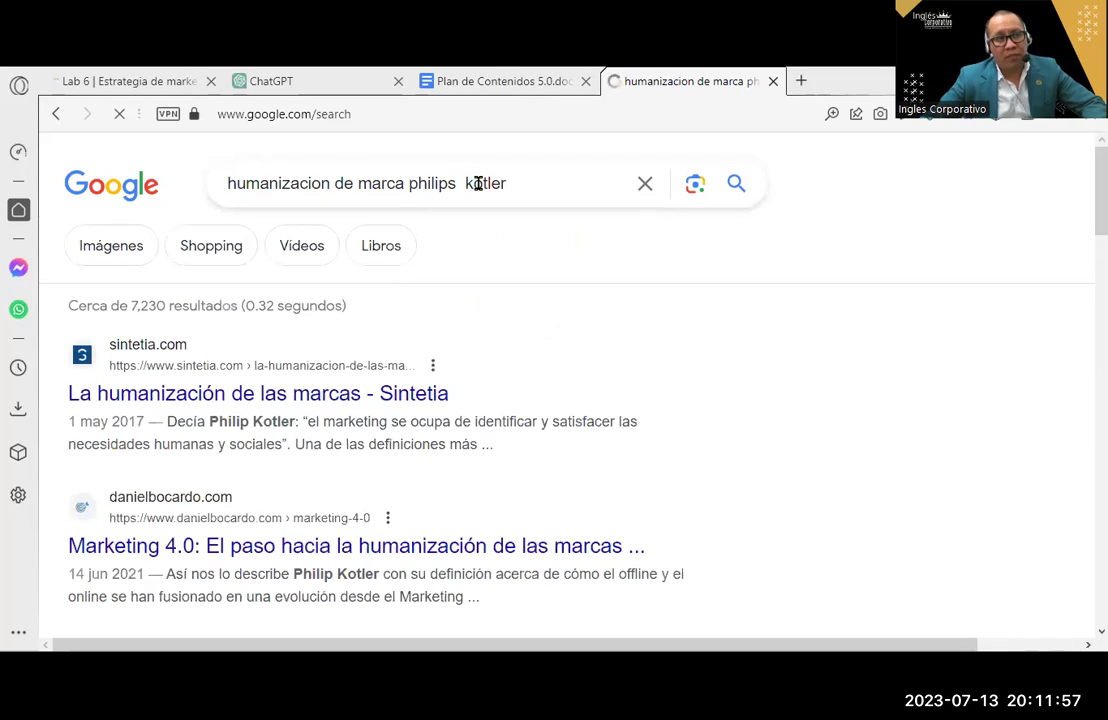
scroll(532, 208, down, 2)
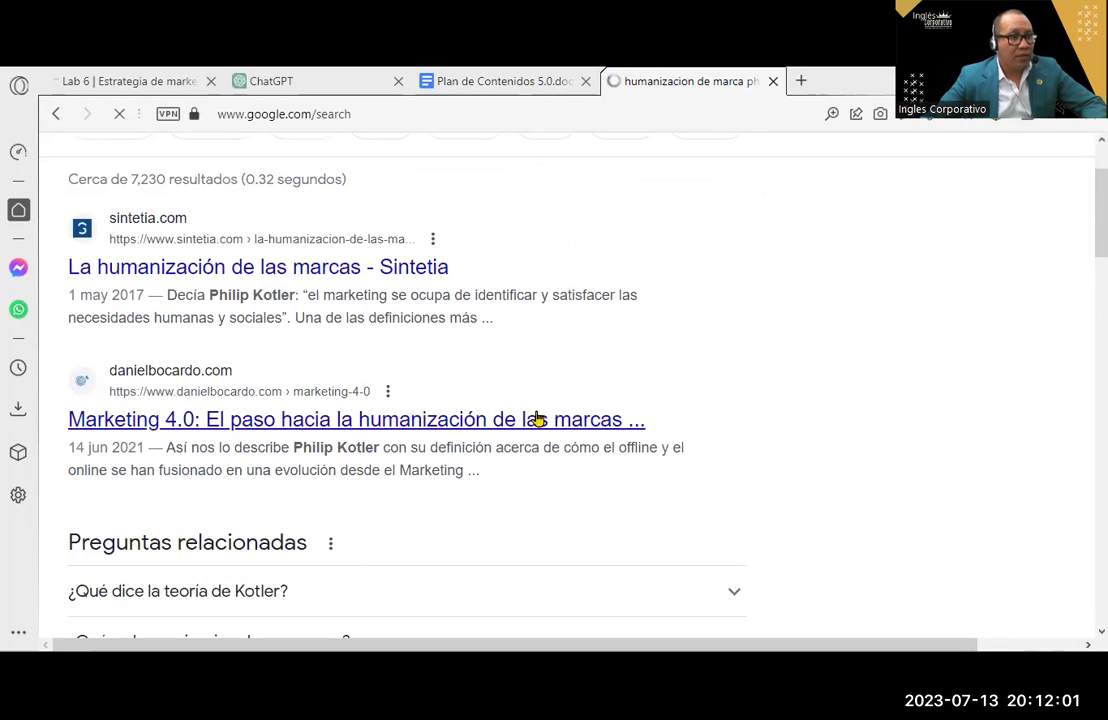
click(497, 76)
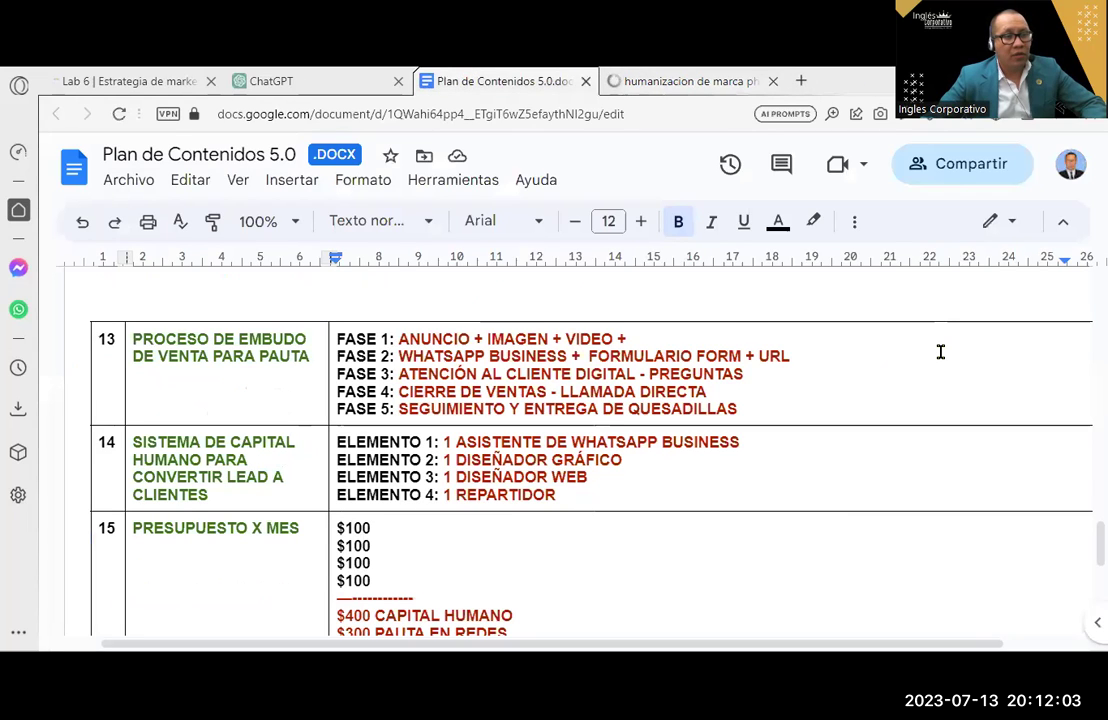
mouse_move(945, 366)
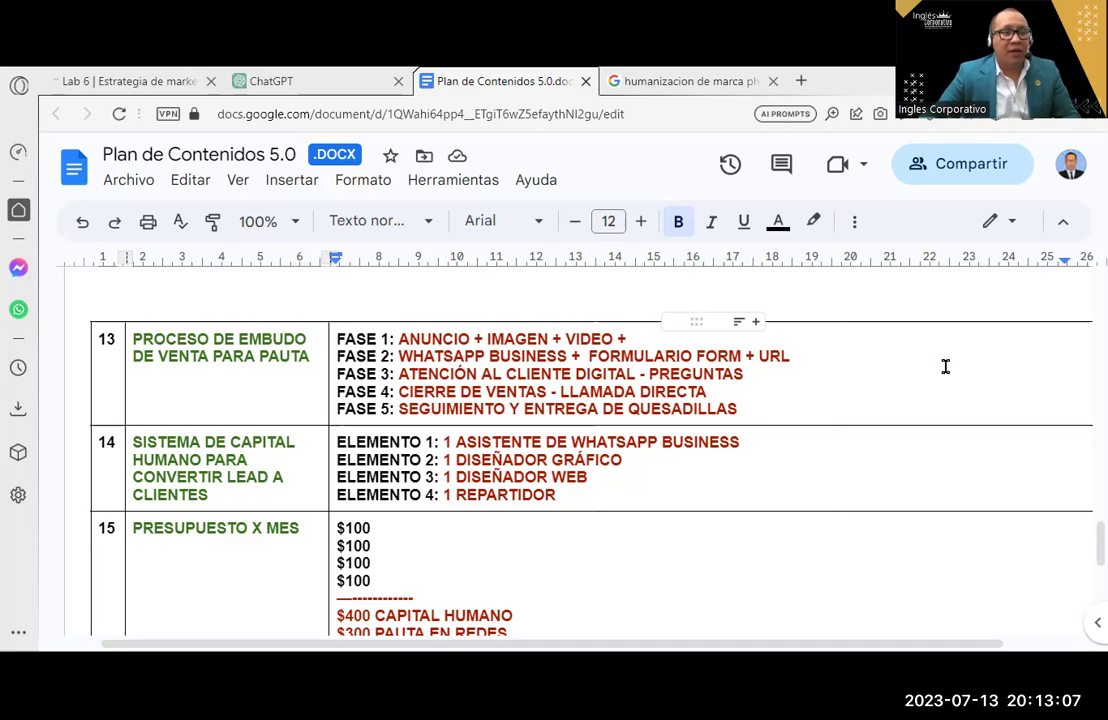
Replace DE QUESADILLAS with DE PRODUCTOS in FASE 5 of row 13.
drag(601, 410, 786, 410)
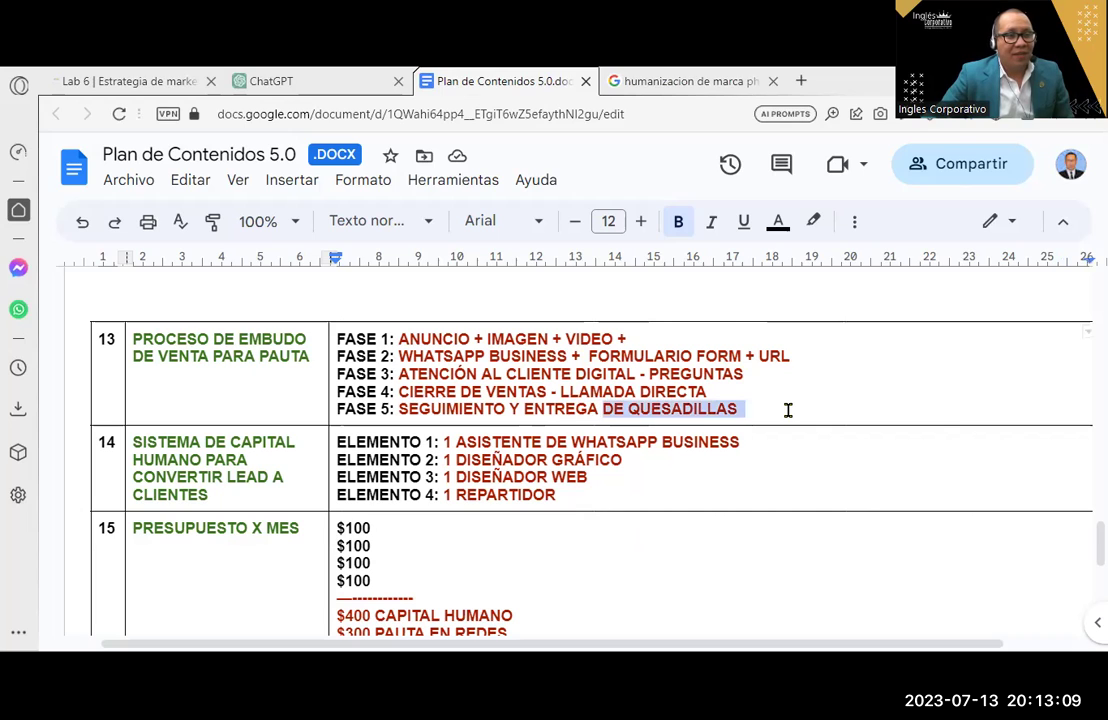
text(DE PRPDUC)
key(BackSpace)
key(BackSpace)
key(BackSpace)
key(BackSpace)
text(OCUTOS)
key(BackSpace)
key(BackSpace)
key(BackSpace)
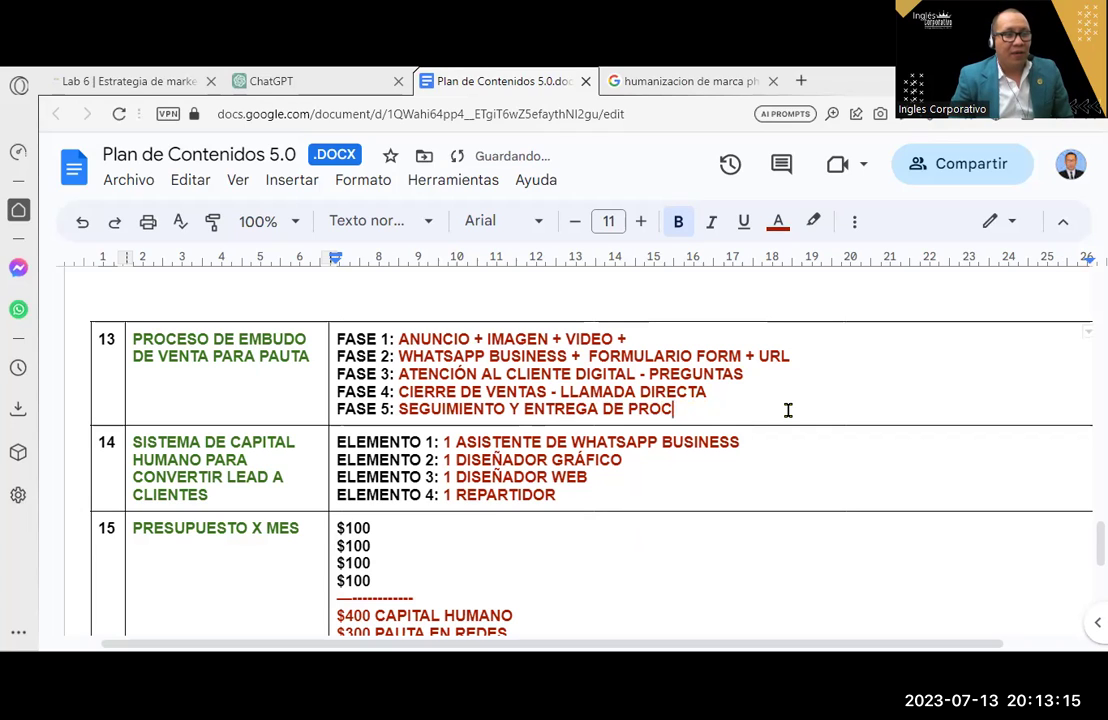
key(BackSpace)
text(DUJC)
key(BackSpace)
key(BackSpace)
text(CTOS)
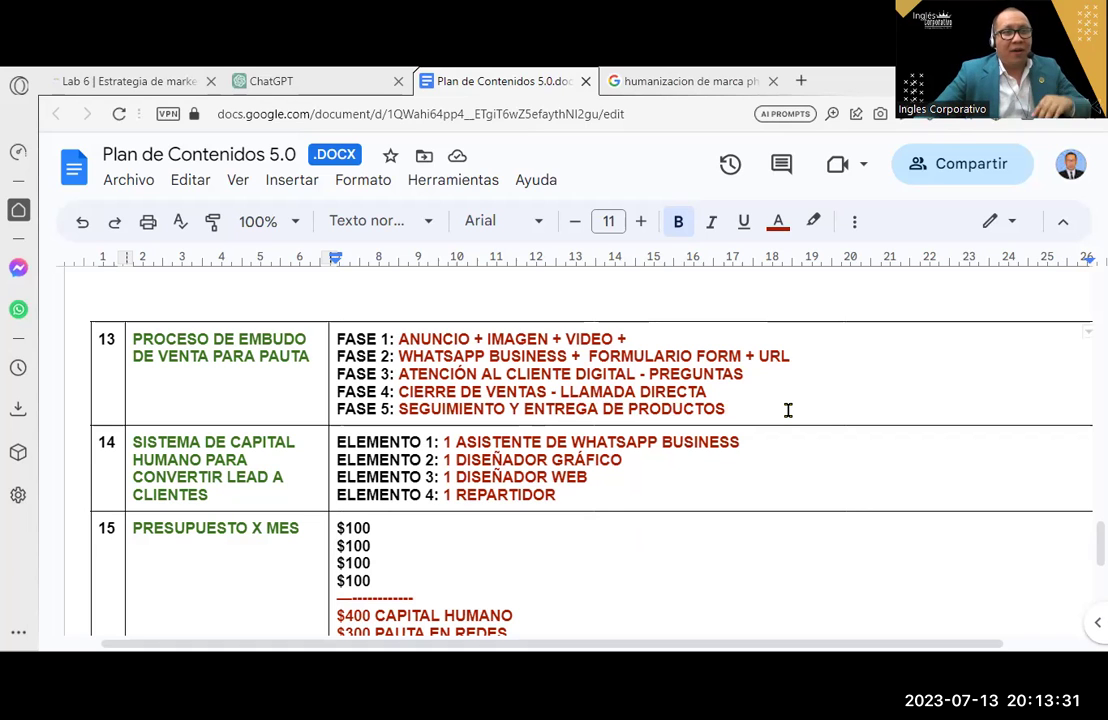
click(670, 80)
Search for 'contrata a los mas inteligentes y que me digan que hacer, warrent bufet'.
scroll(430, 307, up, 2)
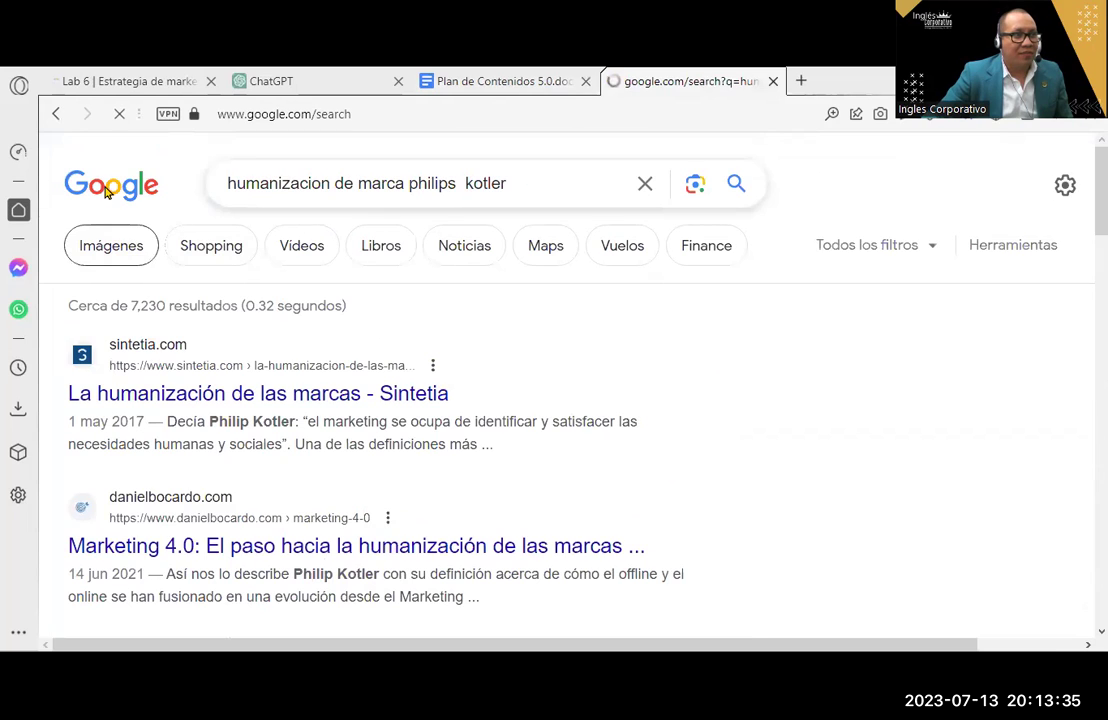
triple_click(220, 184)
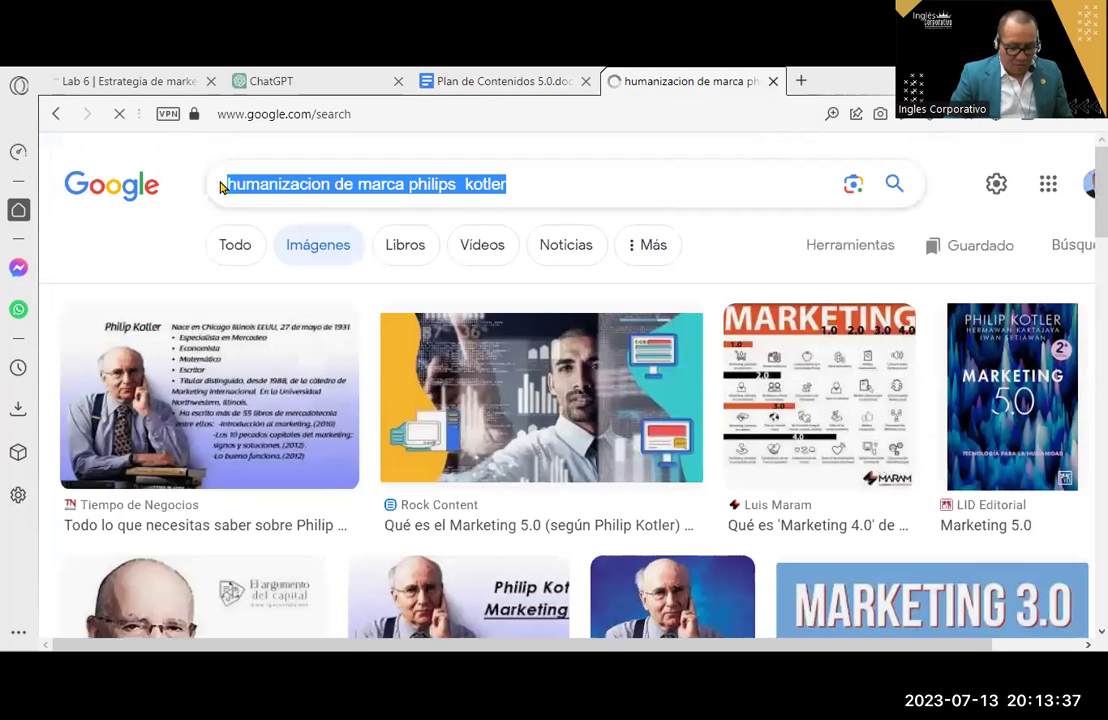
text(contrata a los mas inteligentes y que me digan que hacer,)
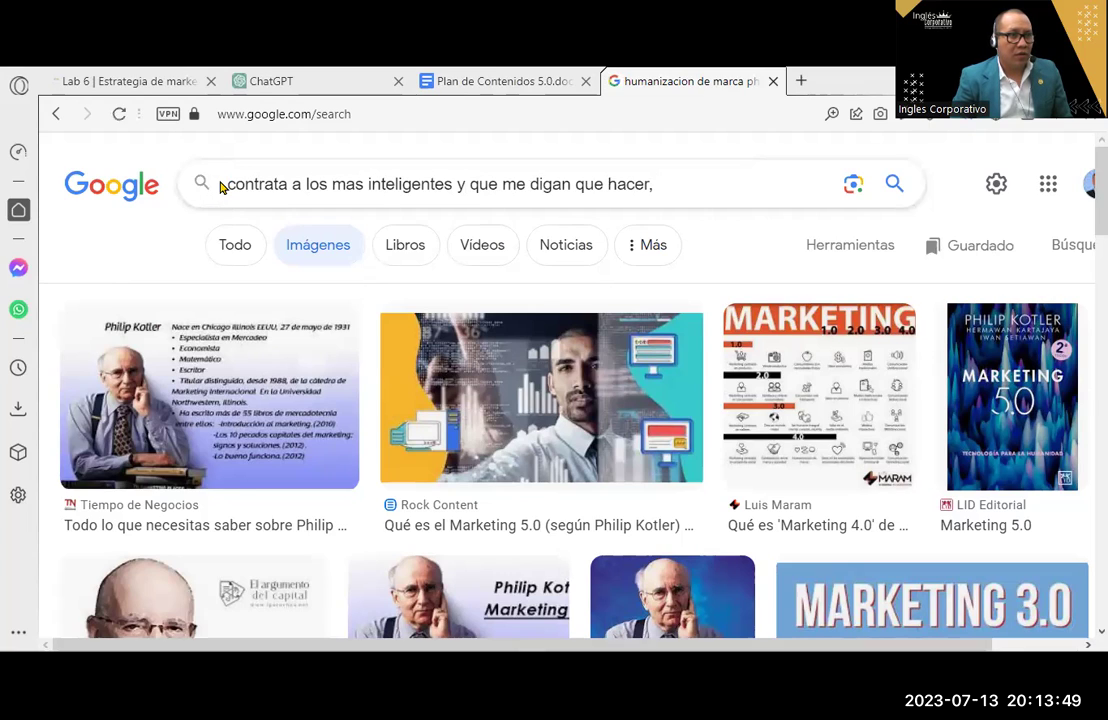
text( warrent buj)
key(BackSpace)
text(h)
key(BackSpace)
text(ge)
key(BackSpace)
key(BackSpace)
text(fet)
key(Return)
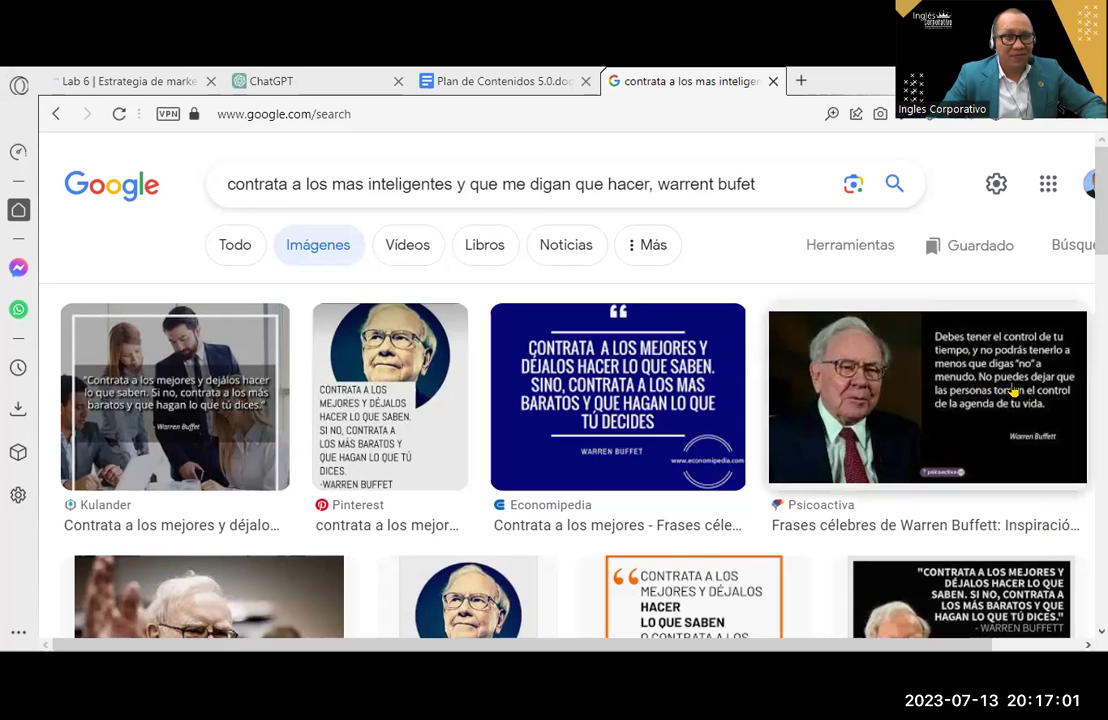
Scroll through the Buffett quote image results from Kulander, Pinterest and Economipedia.
scroll(1015, 360, down, 2)
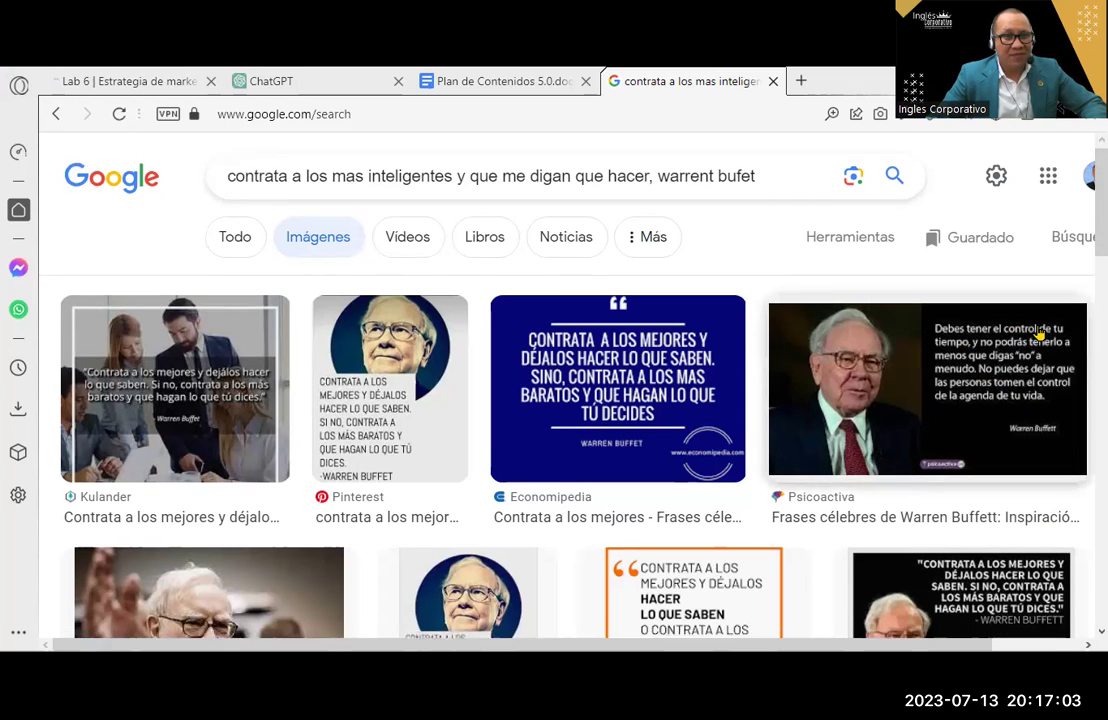
scroll(1035, 420, up, 2)
scroll(883, 285, down, 2)
scroll(500, 420, up, 2)
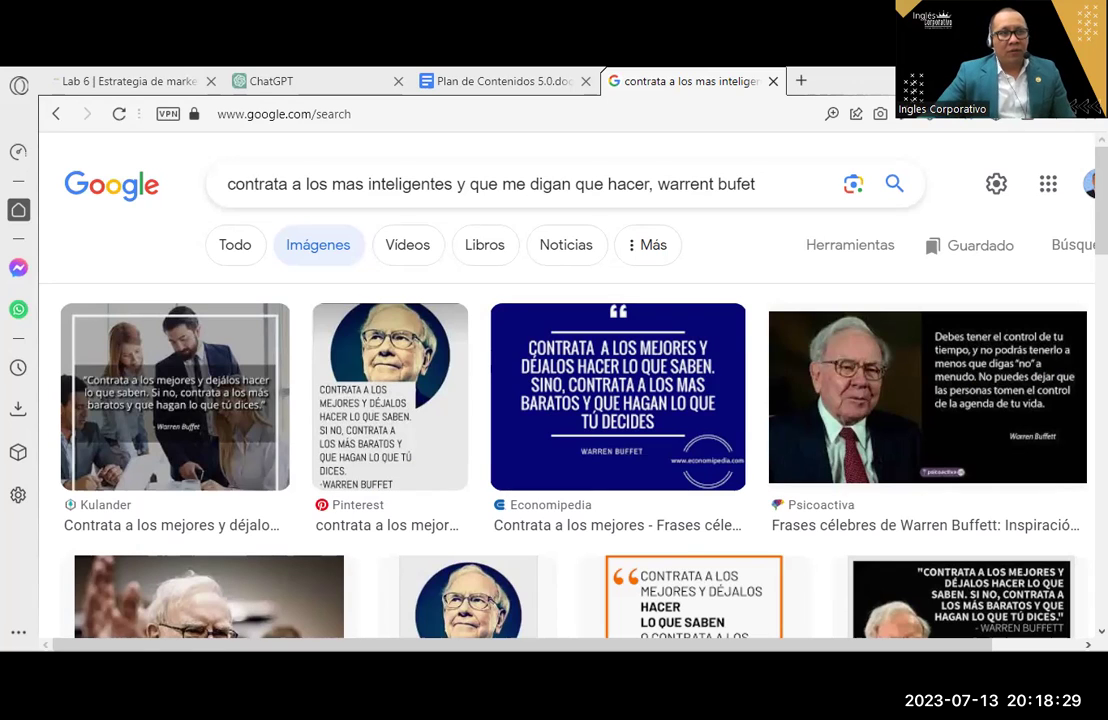
click(352, 74)
click(485, 79)
scroll(580, 445, down, 5)
scroll(575, 443, up, 1)
scroll(575, 443, up, 1)
scroll(574, 443, up, 2)
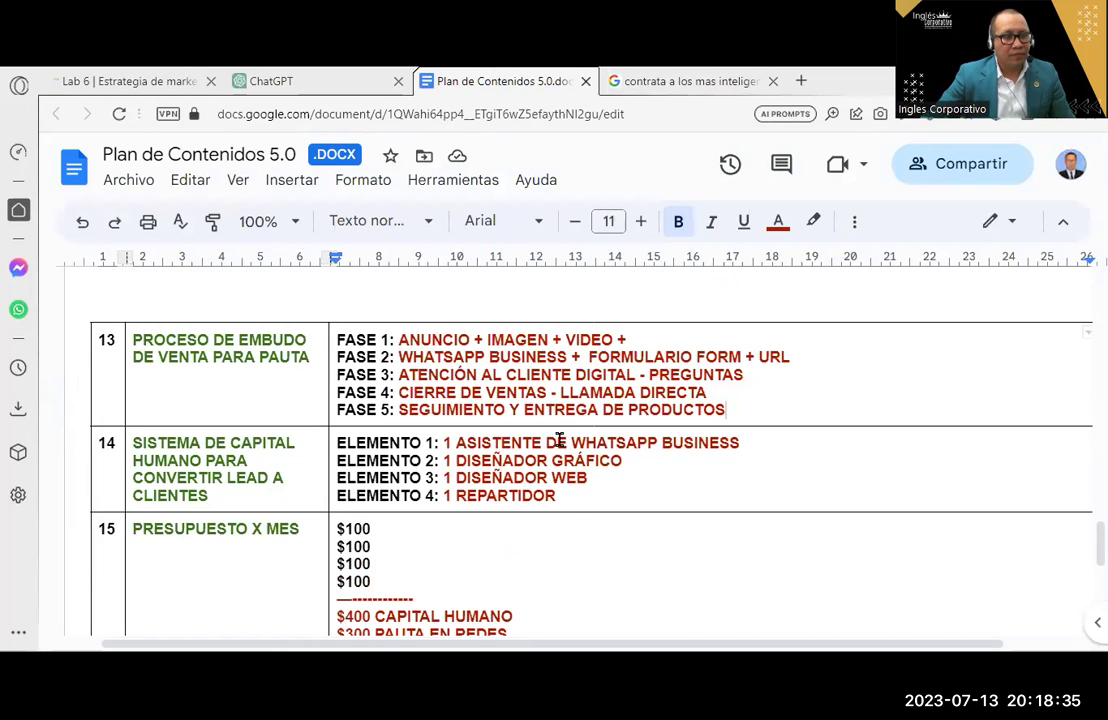
drag(727, 410, 425, 410)
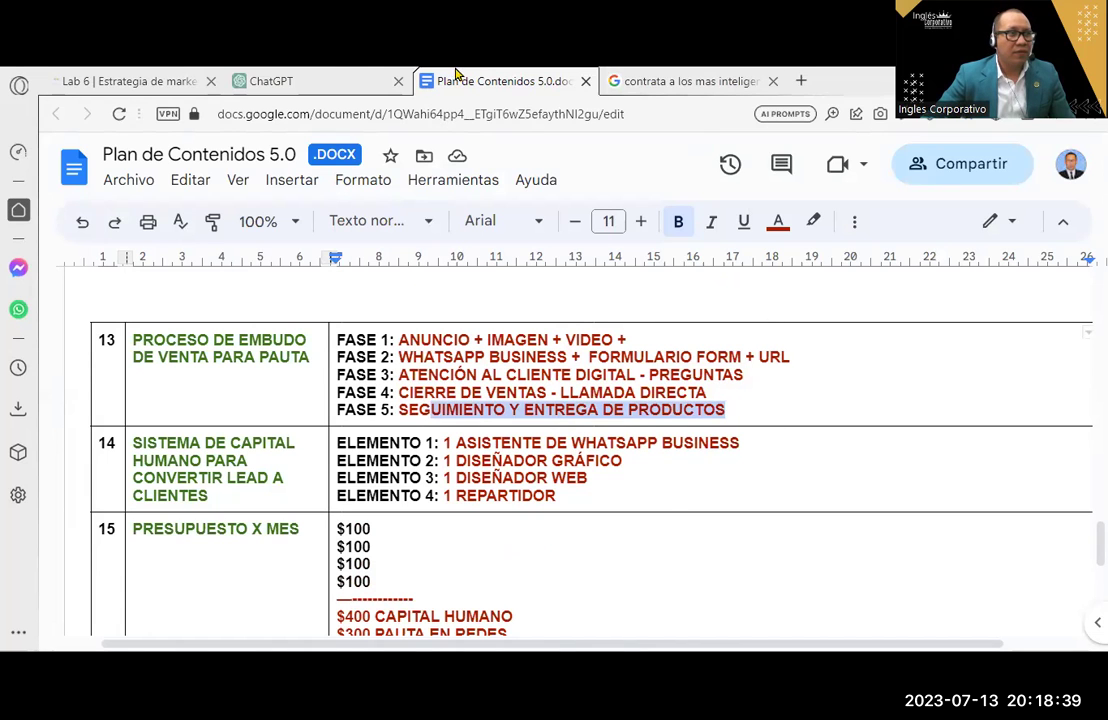
key(ctrl+shift+Tab)
click(651, 76)
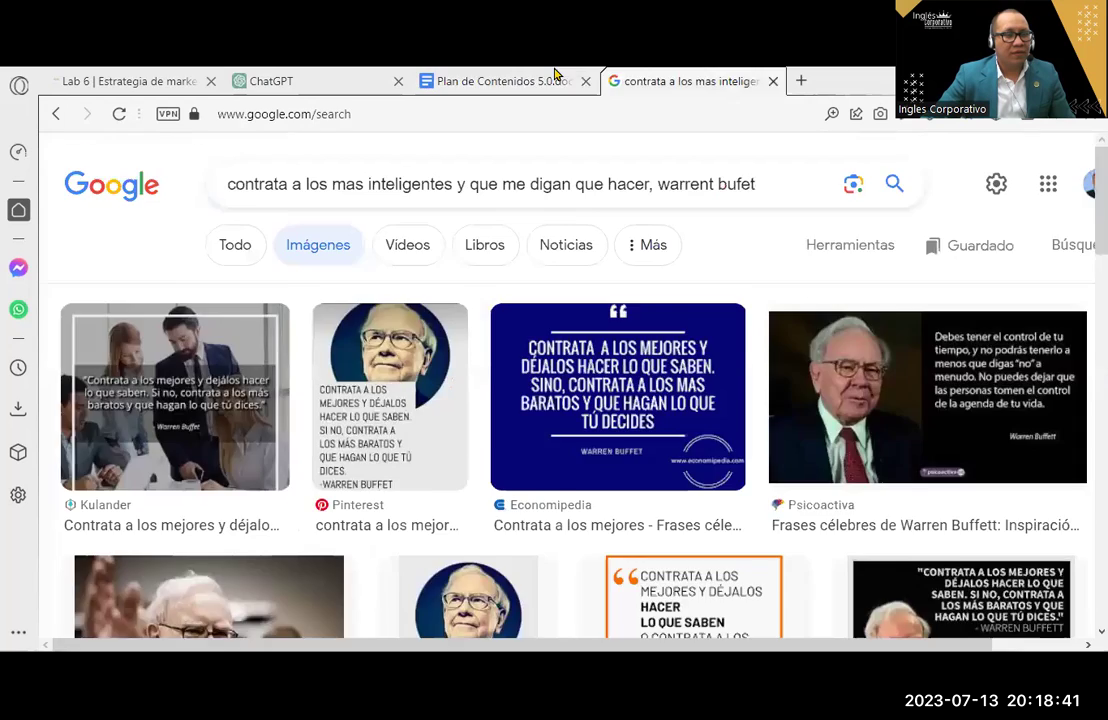
click(555, 76)
Pass through the Lab 6 course page and ChatGPT, ending on Plan de Contenidos 5.0.
click(168, 76)
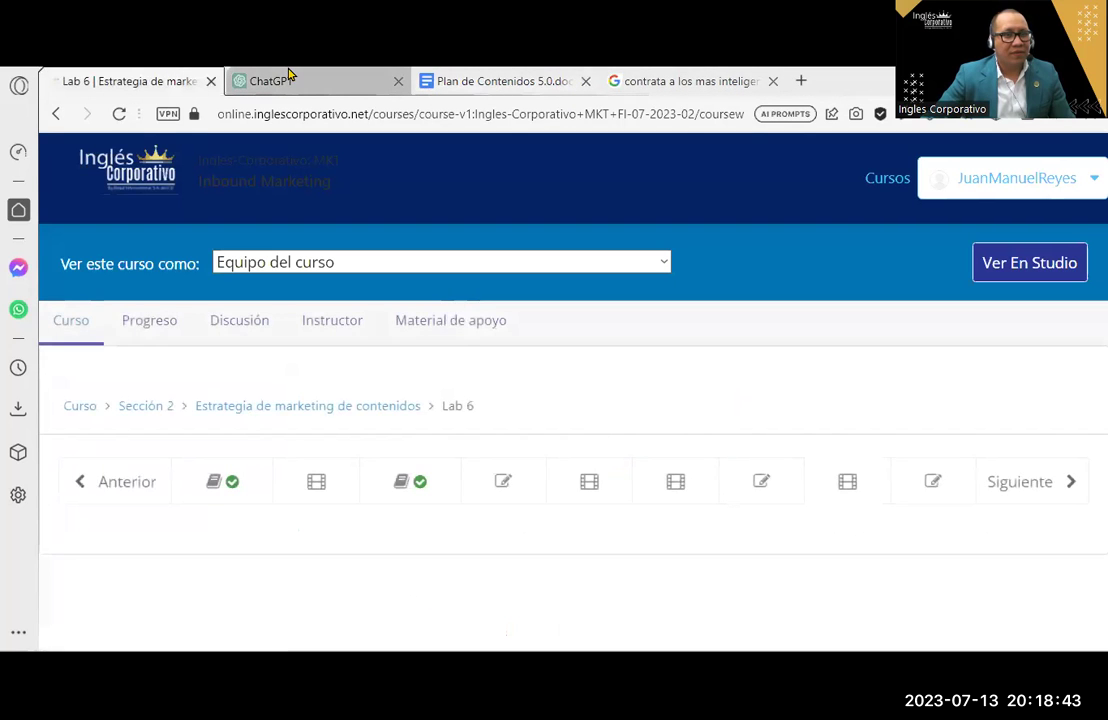
click(285, 76)
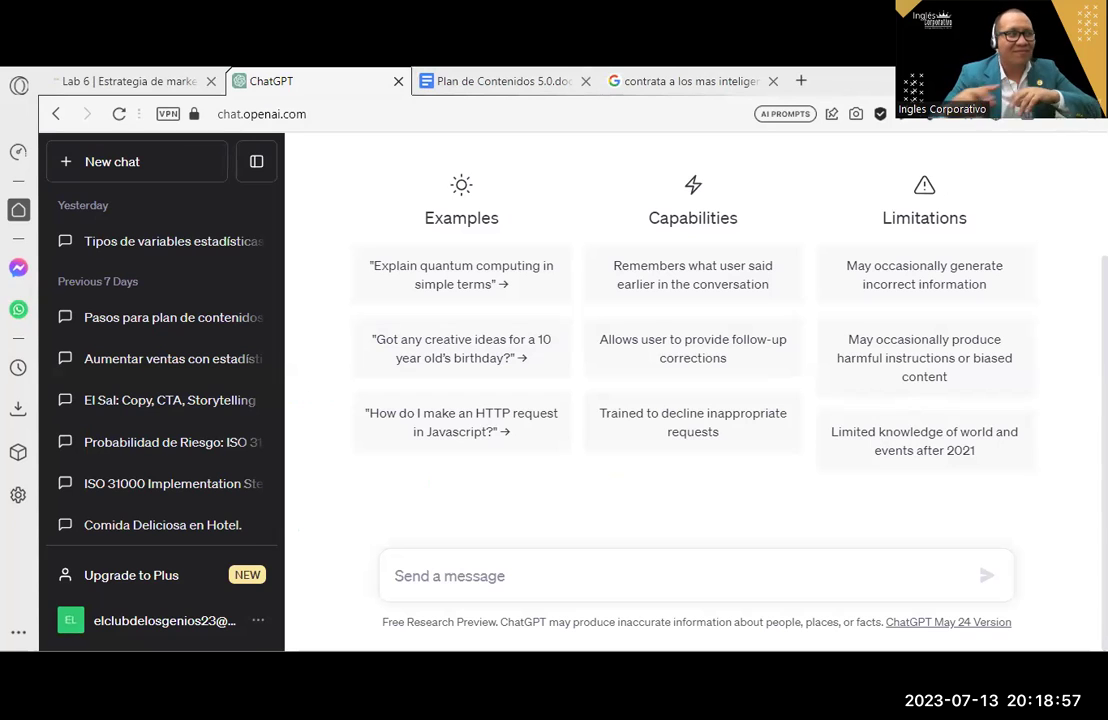
click(495, 81)
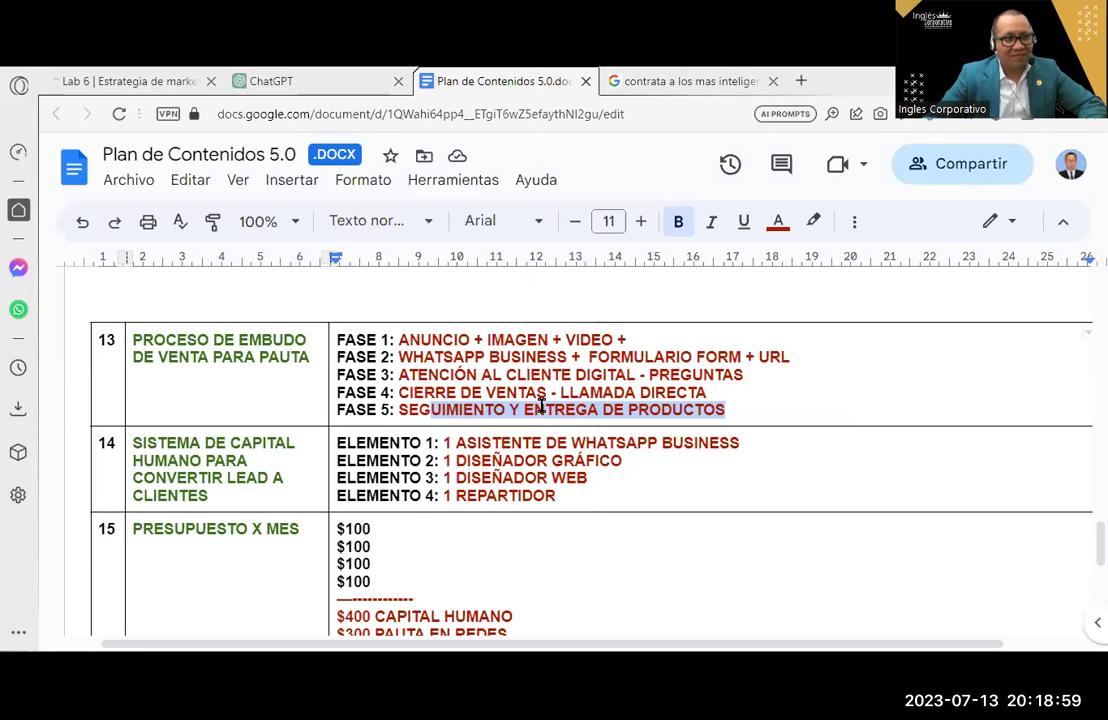
Insert an empty row below row 15, PRESUPUESTO X MES, in the content plan table.
scroll(604, 533, down, 2)
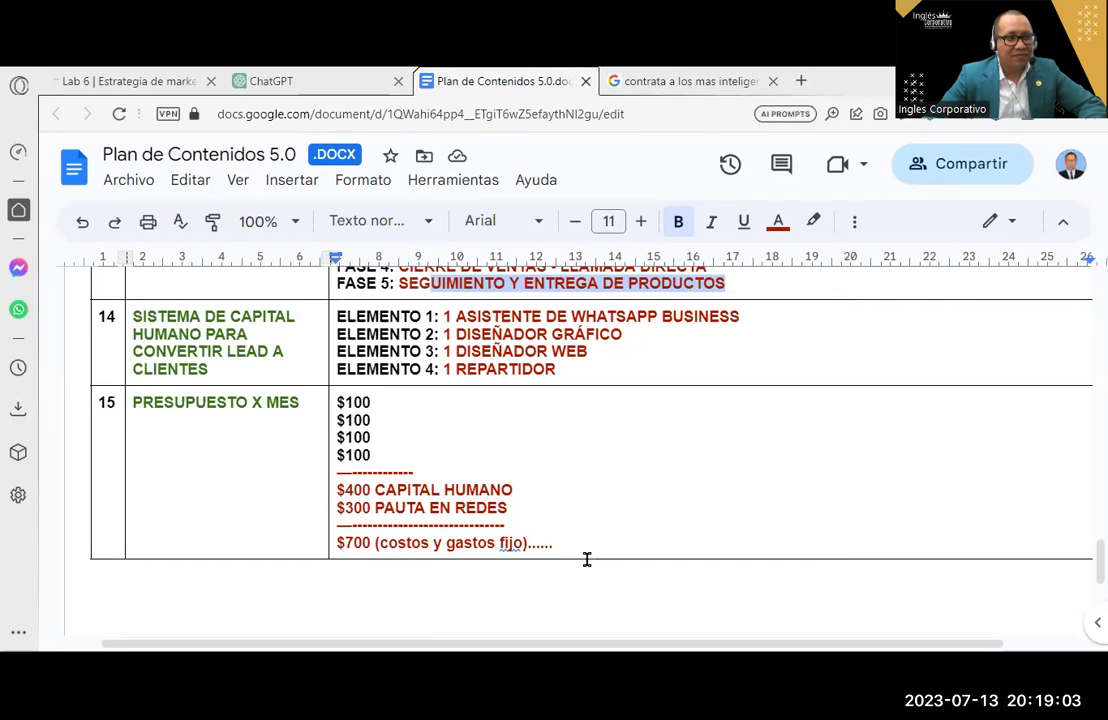
scroll(758, 485, down, 1)
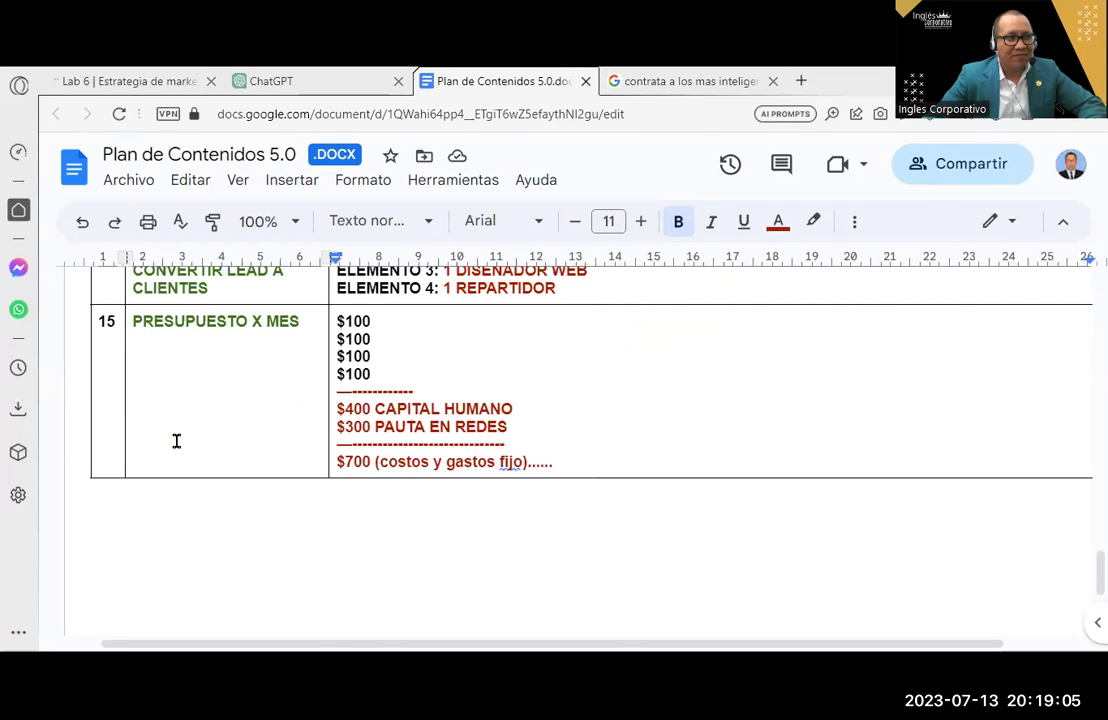
right_click(295, 412)
click(388, 458)
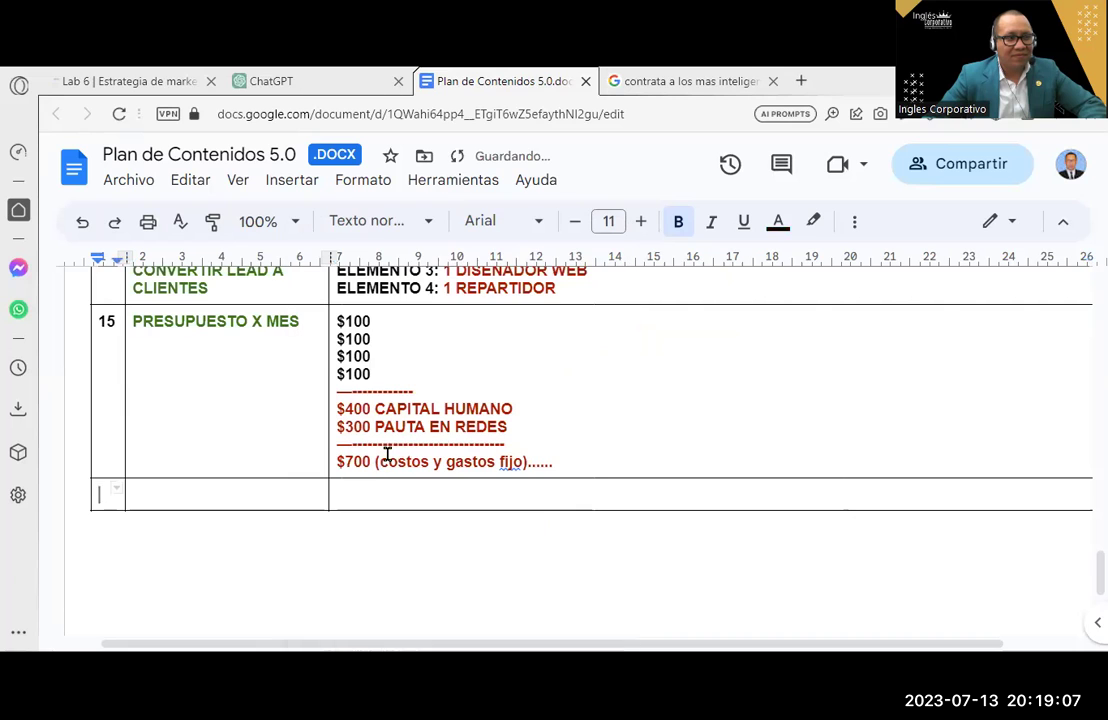
scroll(396, 475, up, 3)
scroll(396, 475, up, 5)
scroll(398, 477, up, 1)
scroll(398, 477, up, 2)
scroll(398, 477, up, 5)
scroll(398, 477, up, 5)
scroll(398, 477, up, 2)
scroll(398, 477, up, 2)
scroll(396, 477, up, 3)
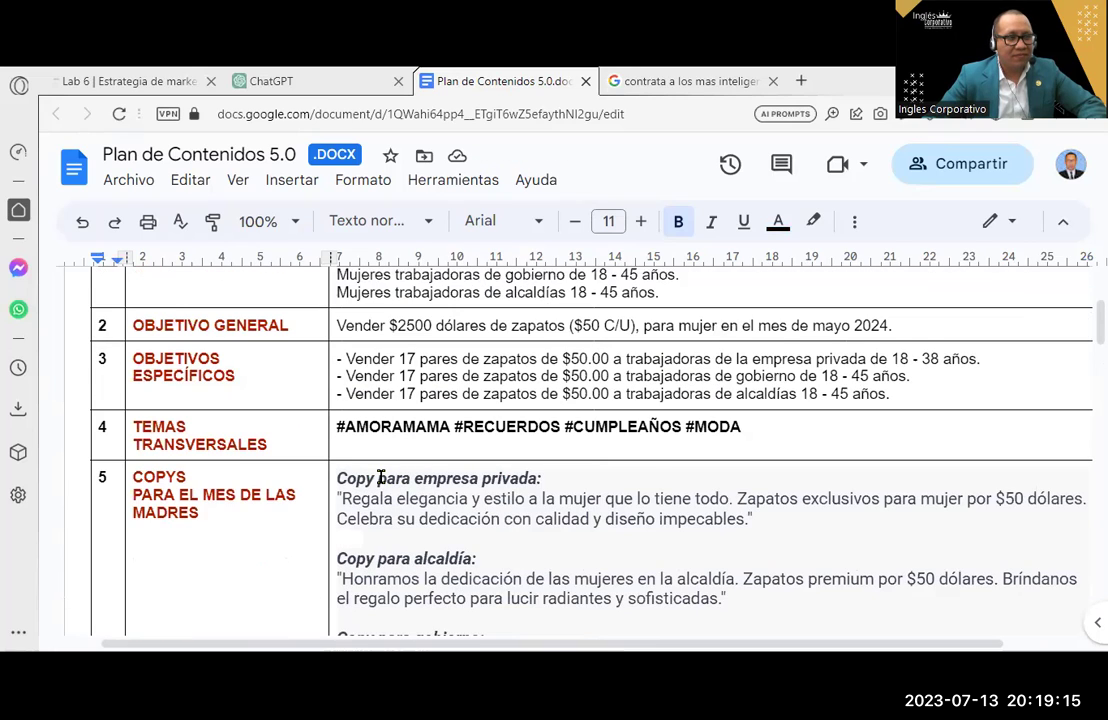
scroll(380, 478, up, 2)
scroll(380, 478, down, 2)
scroll(380, 478, down, 3)
scroll(380, 478, down, 5)
scroll(380, 478, down, 3)
scroll(380, 478, down, 1)
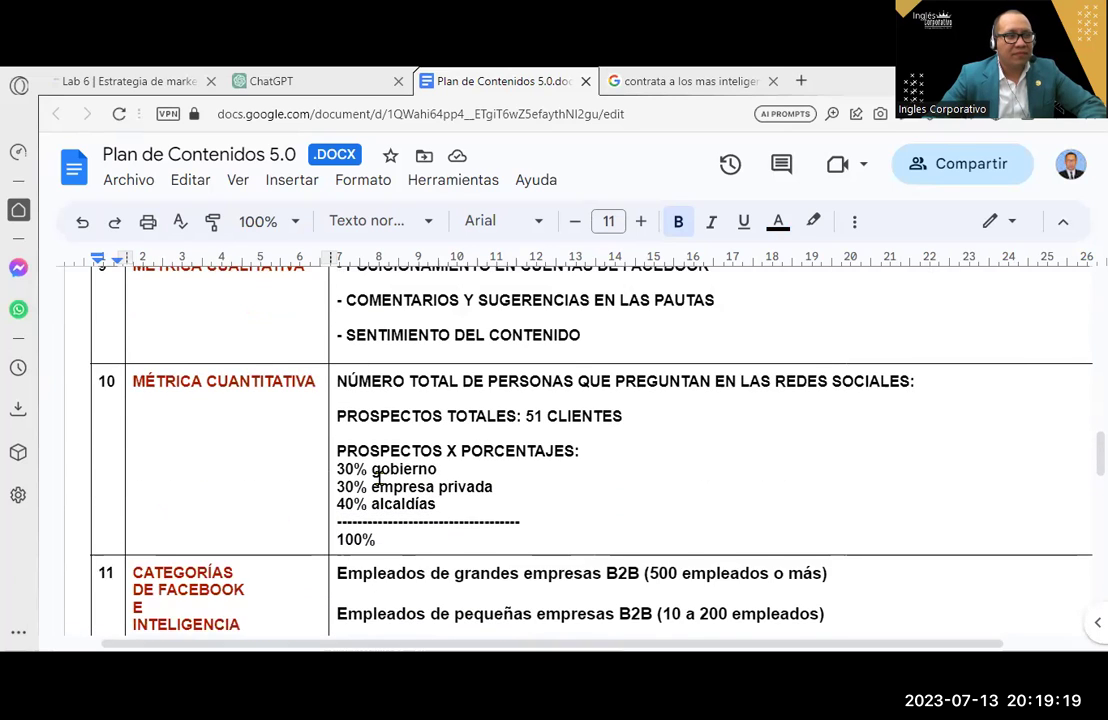
scroll(378, 478, down, 5)
scroll(380, 484, down, 2)
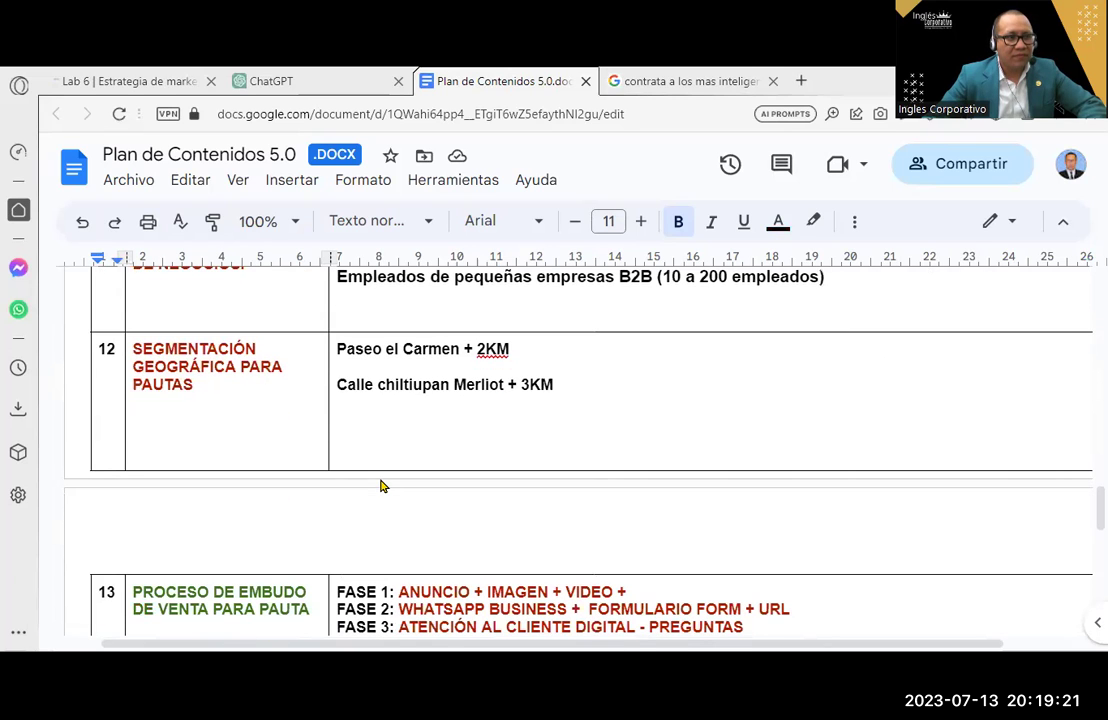
scroll(380, 486, down, 3)
scroll(378, 478, down, 1)
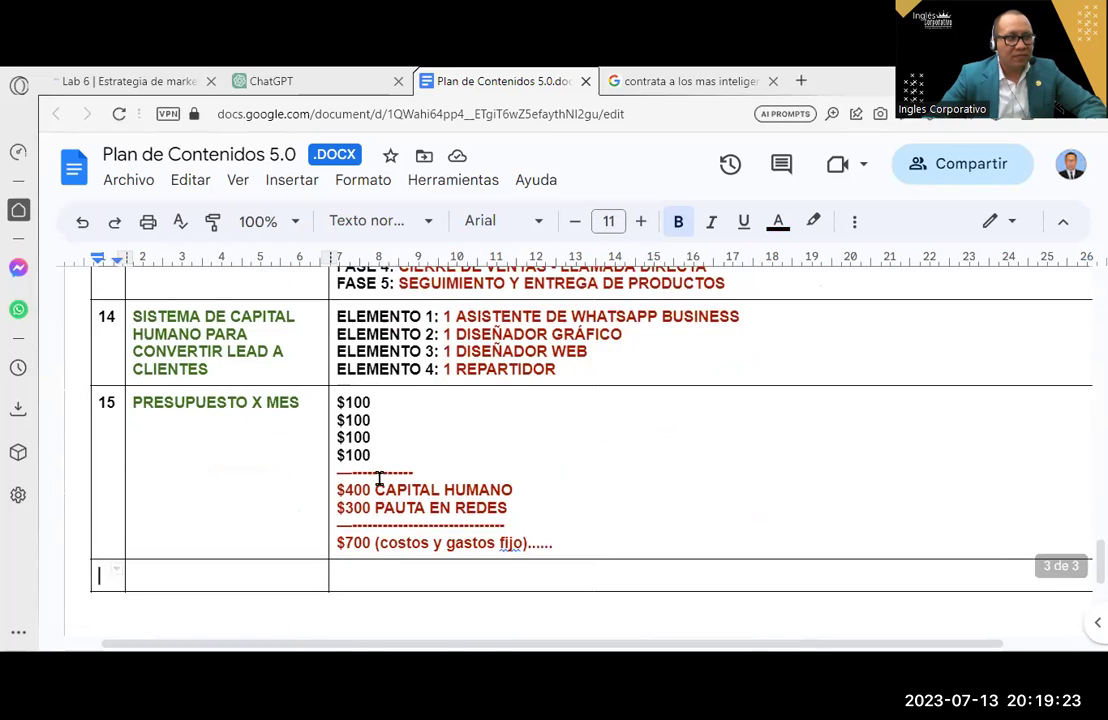
scroll(378, 478, down, 1)
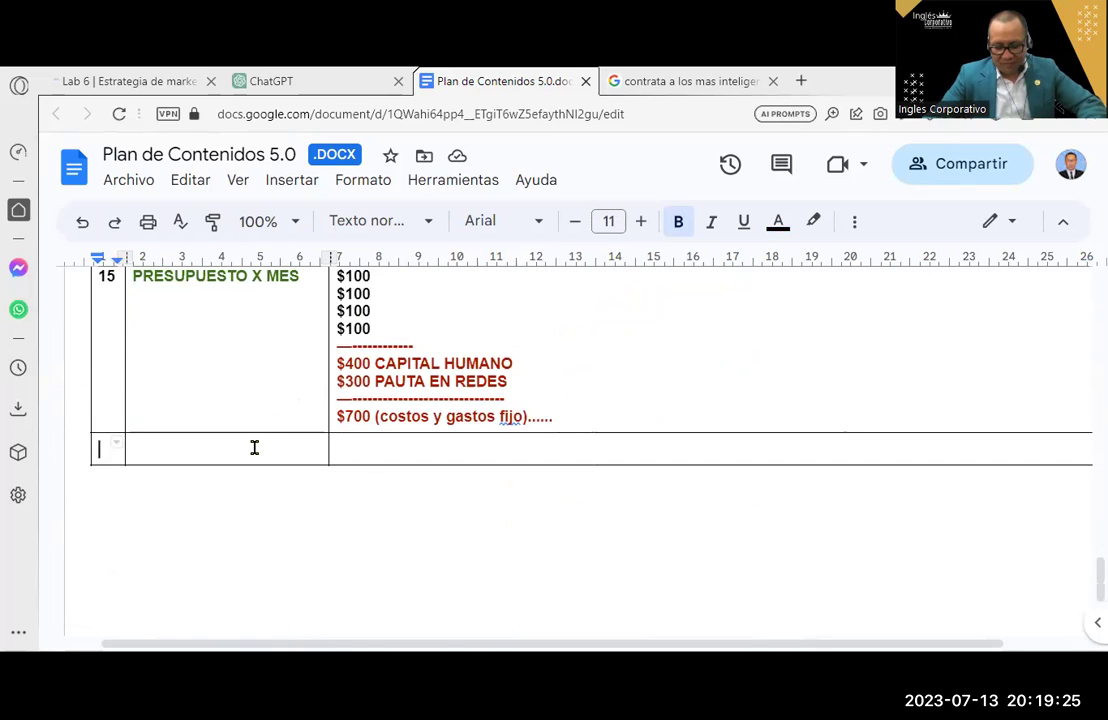
Number the new row 16 and title it FORTALEZAS DEL EQUIPO.
text(16)
key(Tab)
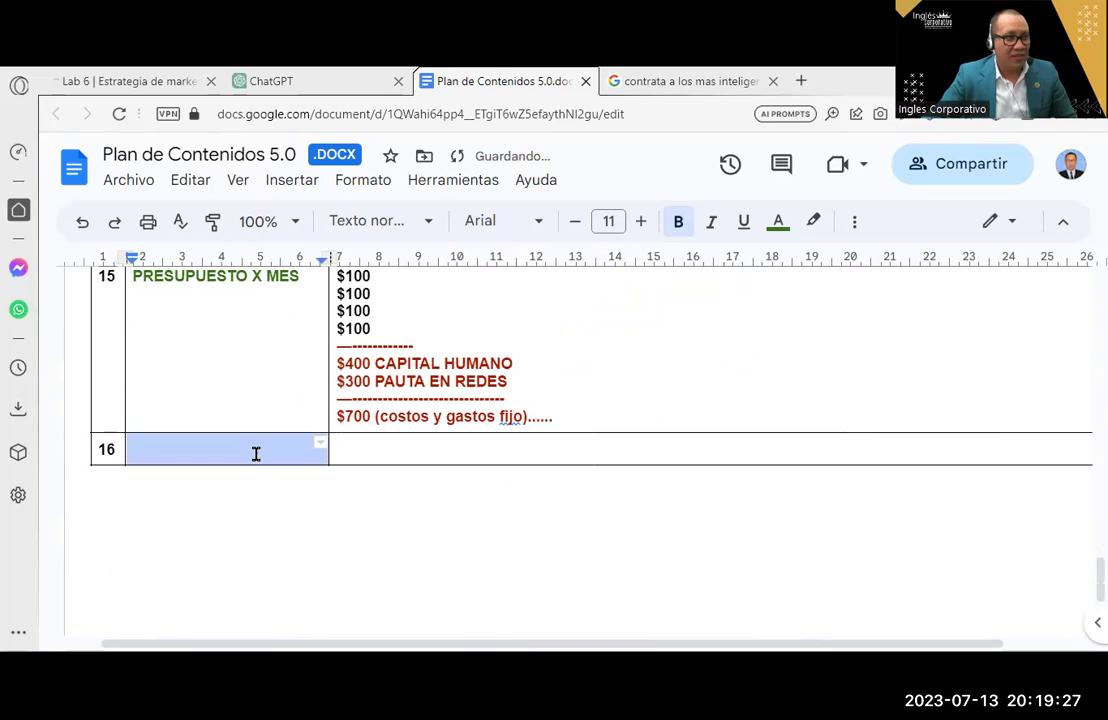
click(256, 455)
text(FORTALEZAS DEEQUIPO)
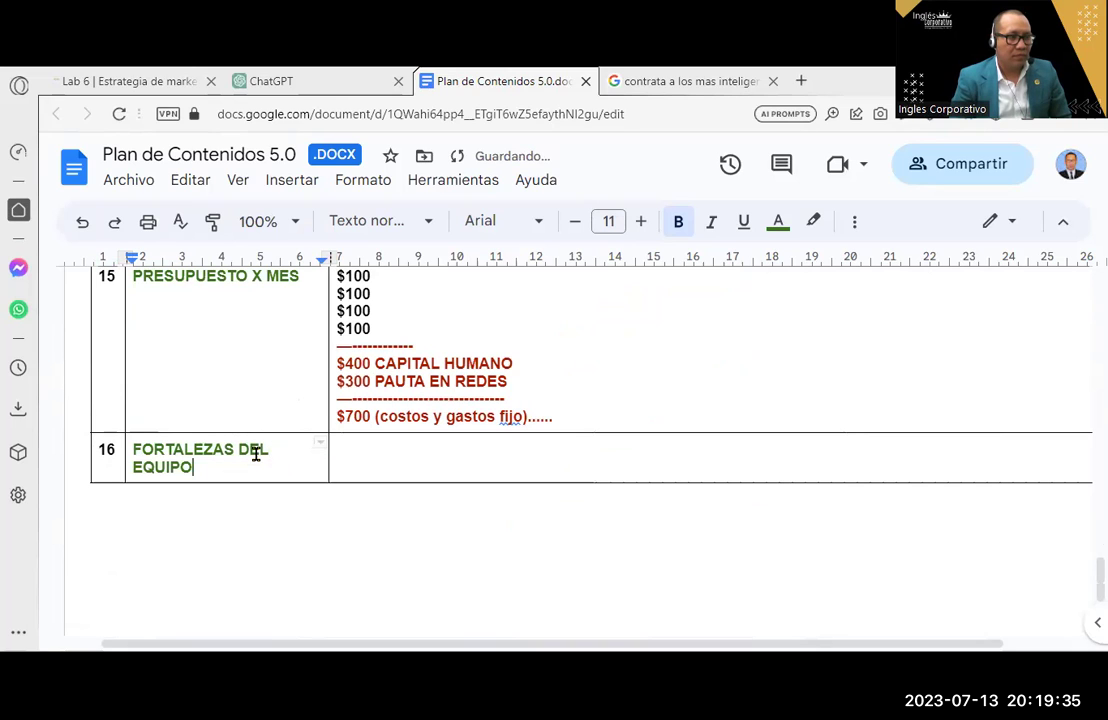
key(Return)
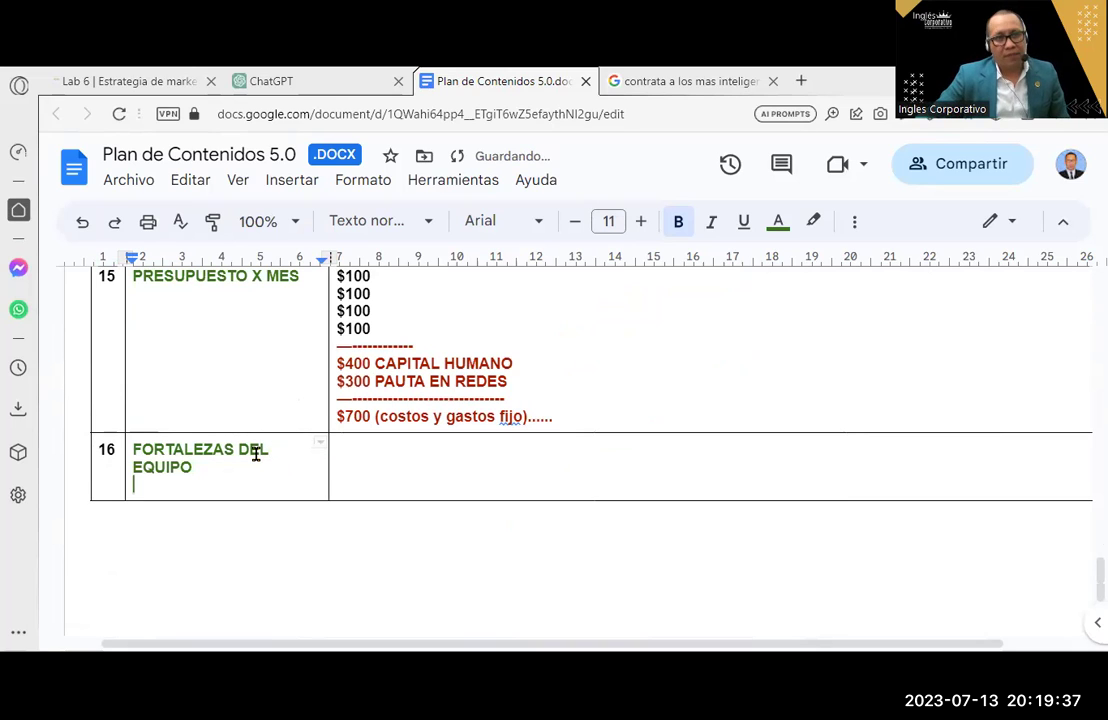
Insert another row below row 16 and number it 17.
right_click(226, 487)
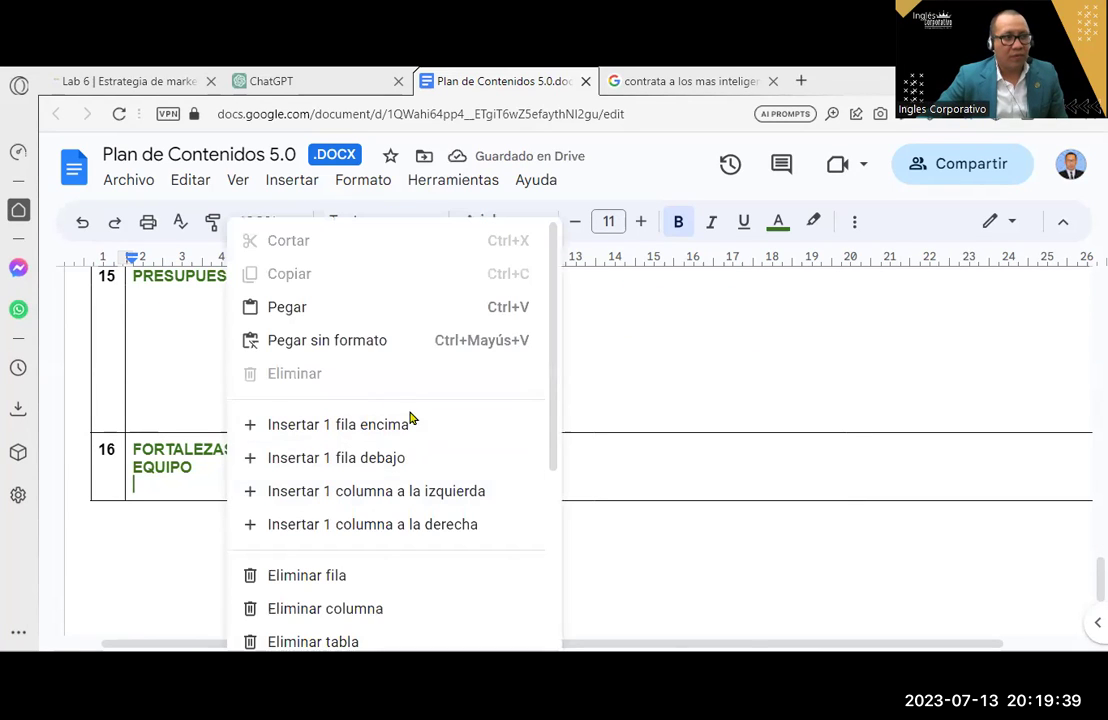
click(428, 458)
text(1)
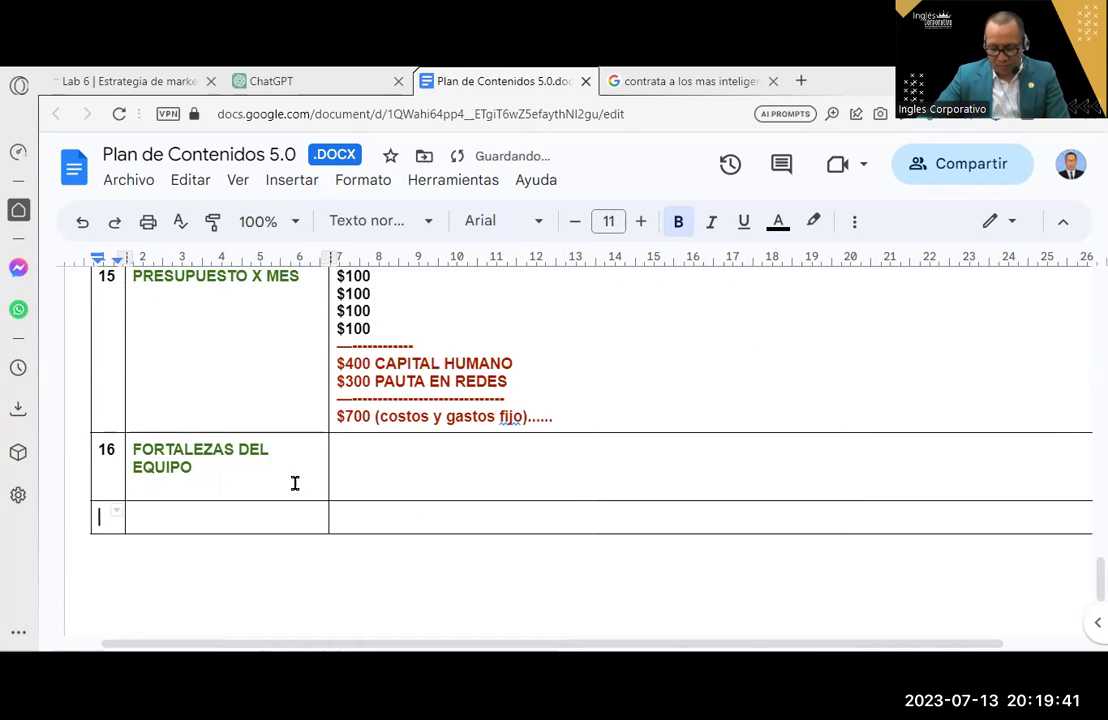
text(7)
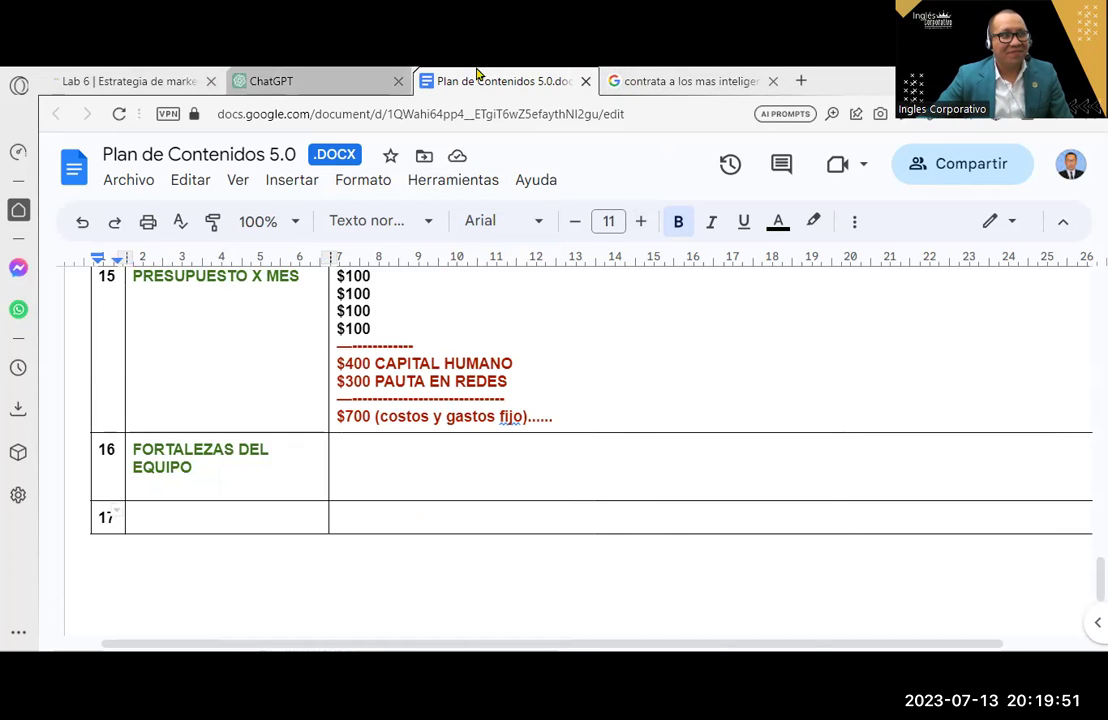
Switch back to the Warren Buffett hiring-quote image results.
click(647, 78)
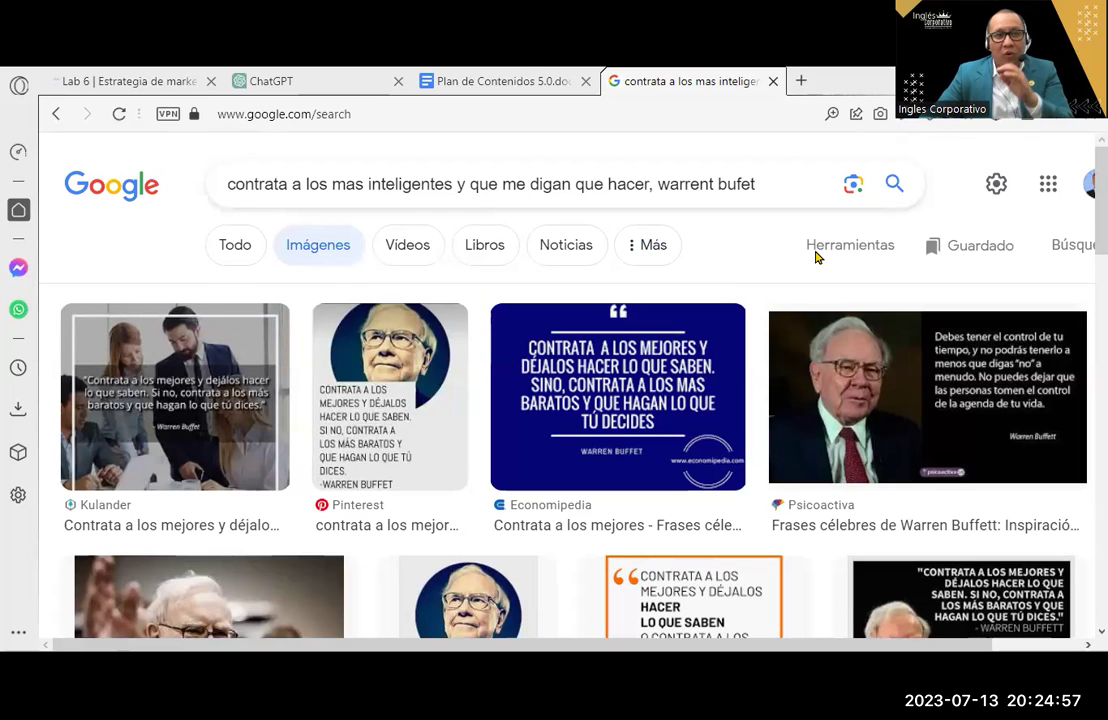
Break row 13's text so DE EMBUDO, DE VENTA and PARA PAUTA start new lines.
click(530, 80)
scroll(408, 470, up, 4)
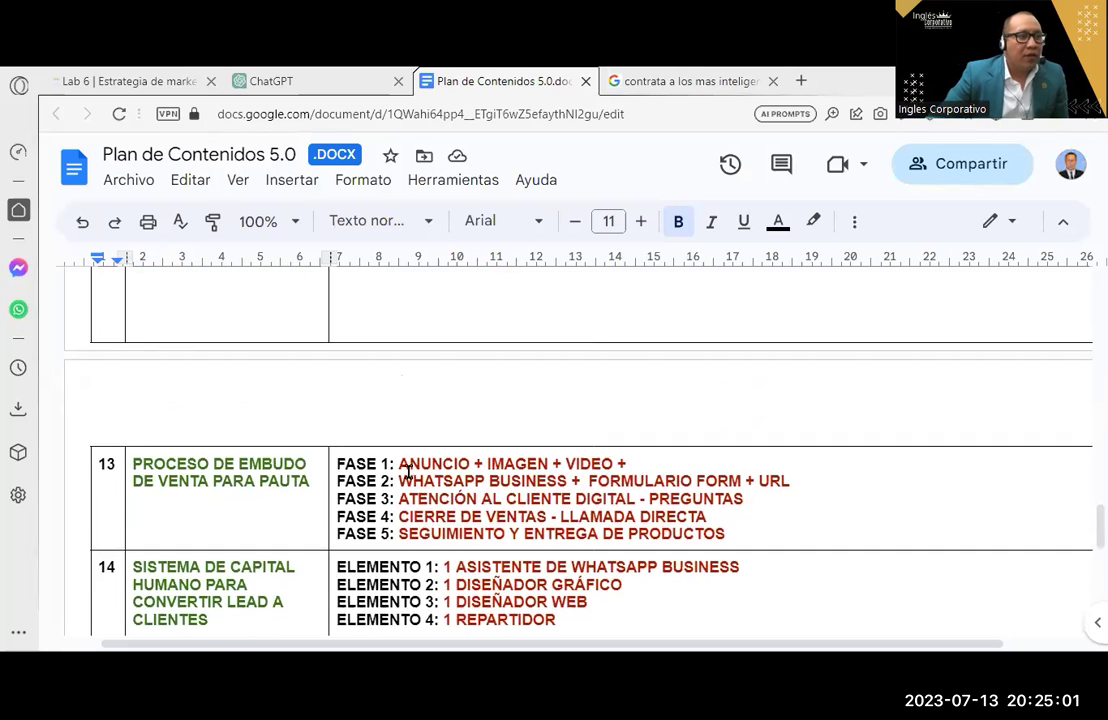
scroll(408, 470, down, 1)
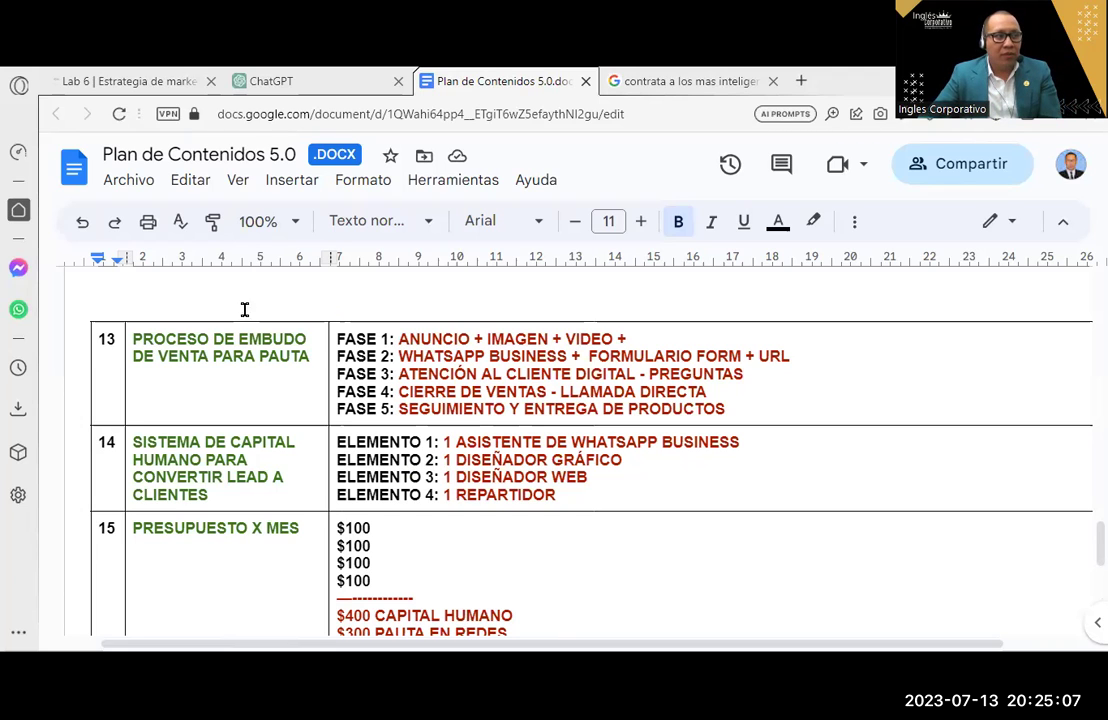
click(215, 343)
key(Return)
click(230, 355)
key(Return)
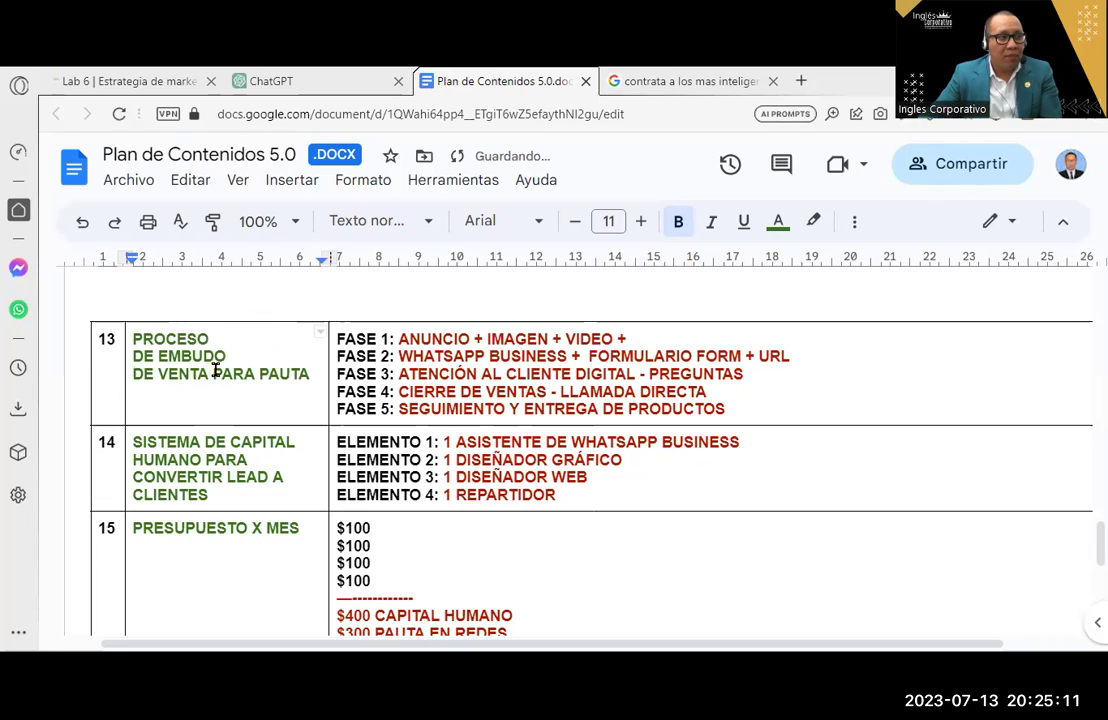
key(Return)
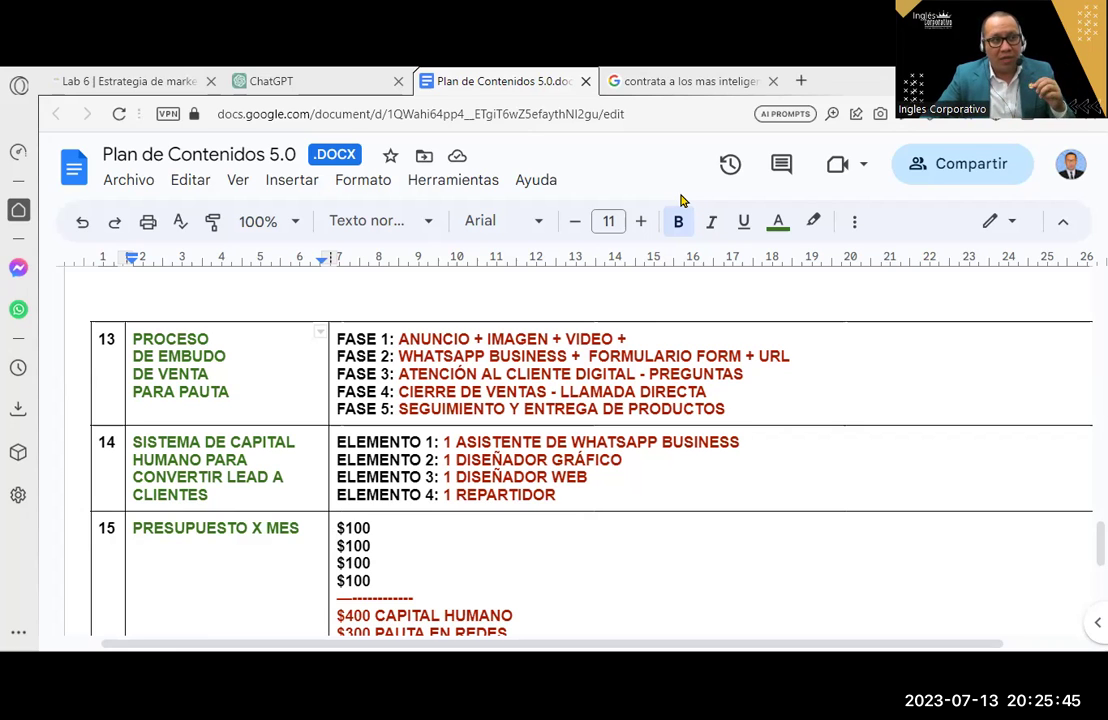
Select row 13's contents, then the row 14 list from ELEMENTO 1 to 1 REPARTIDOR.
mouse_move(749, 418)
mouse_down()
mouse_move(313, 335)
mouse_move(337, 333)
mouse_up()
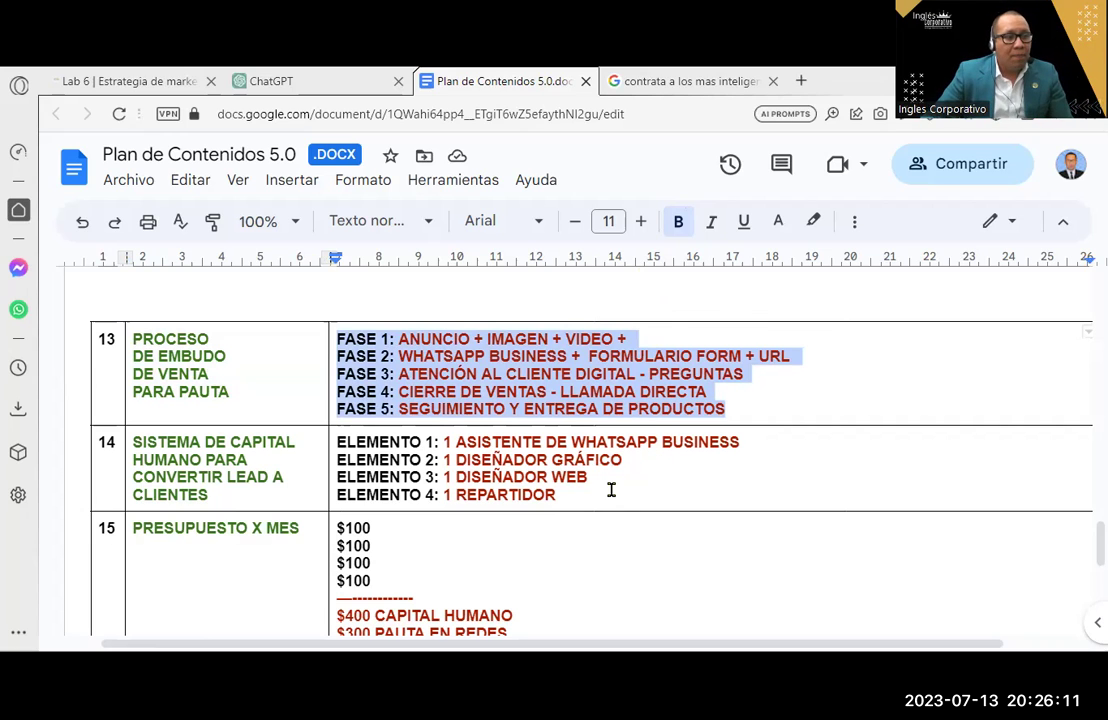
drag(611, 489, 337, 440)
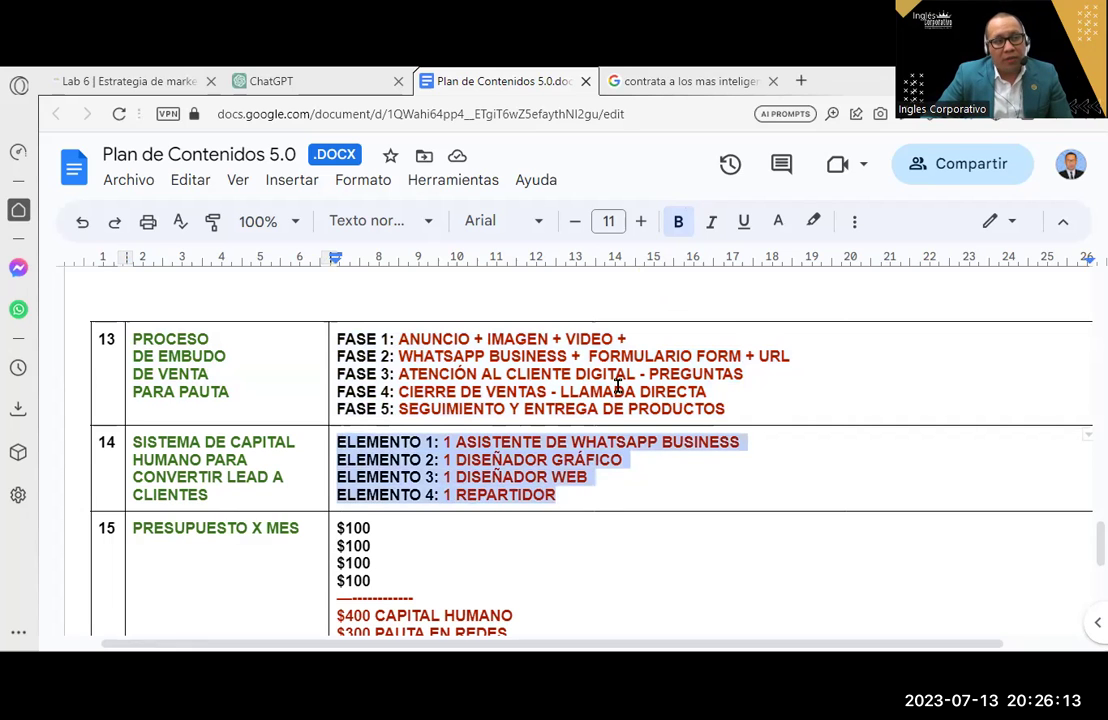
scroll(617, 387, down, 2)
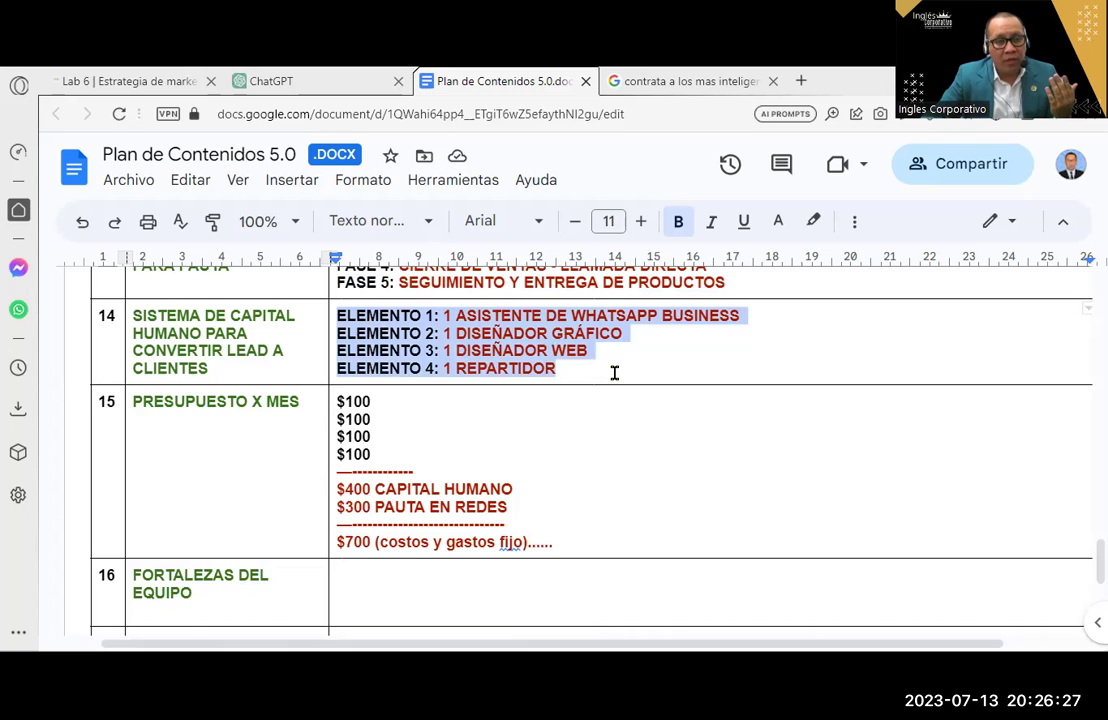
Deselect the ELEMENTO lines and scroll up toward row 5, COPYS PARA EL MES DE LAS MADRES.
click(552, 352)
click(562, 367)
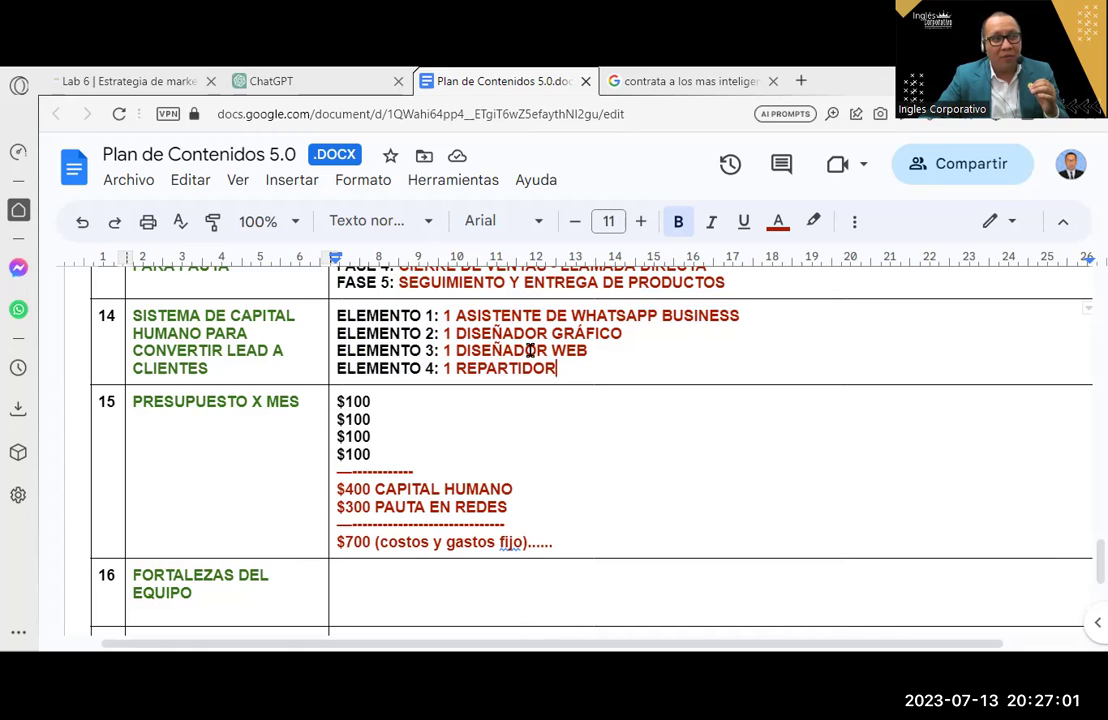
scroll(612, 402, up, 3)
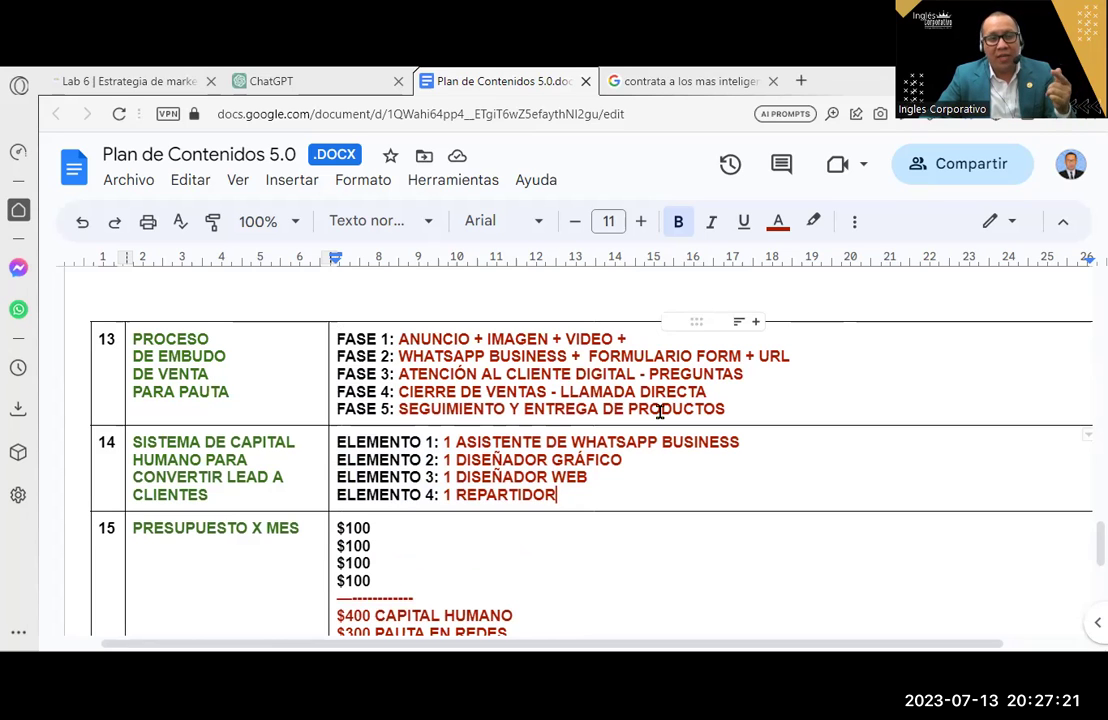
scroll(660, 412, up, 5)
scroll(660, 412, up, 5)
scroll(608, 465, up, 5)
scroll(596, 468, up, 3)
scroll(596, 468, up, 1)
scroll(596, 468, up, 4)
scroll(596, 468, down, 3)
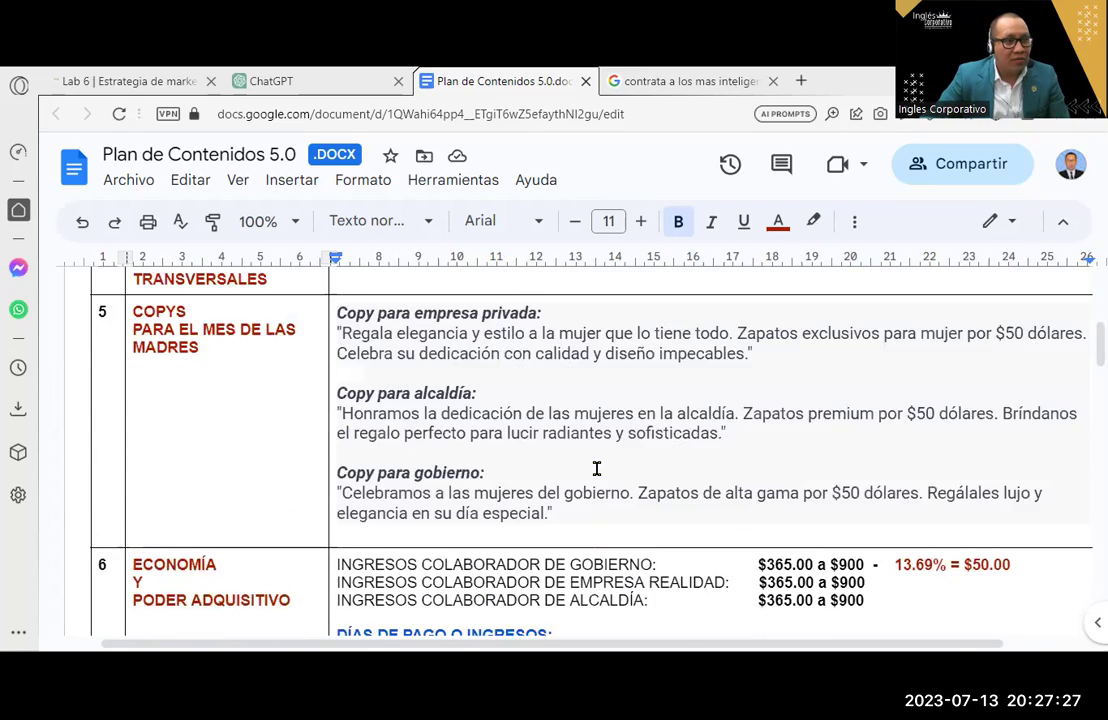
scroll(596, 468, up, 5)
Bring up the Lab 6 page of the Inglés Corporativo course, checking the content plan in between.
click(140, 80)
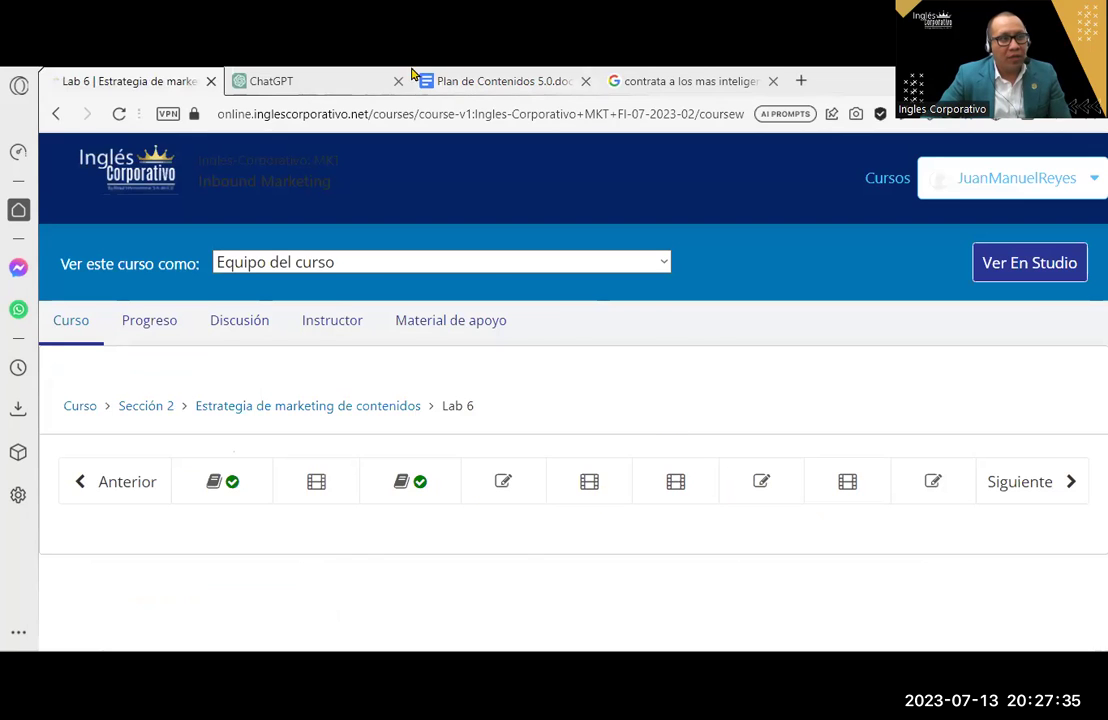
click(512, 78)
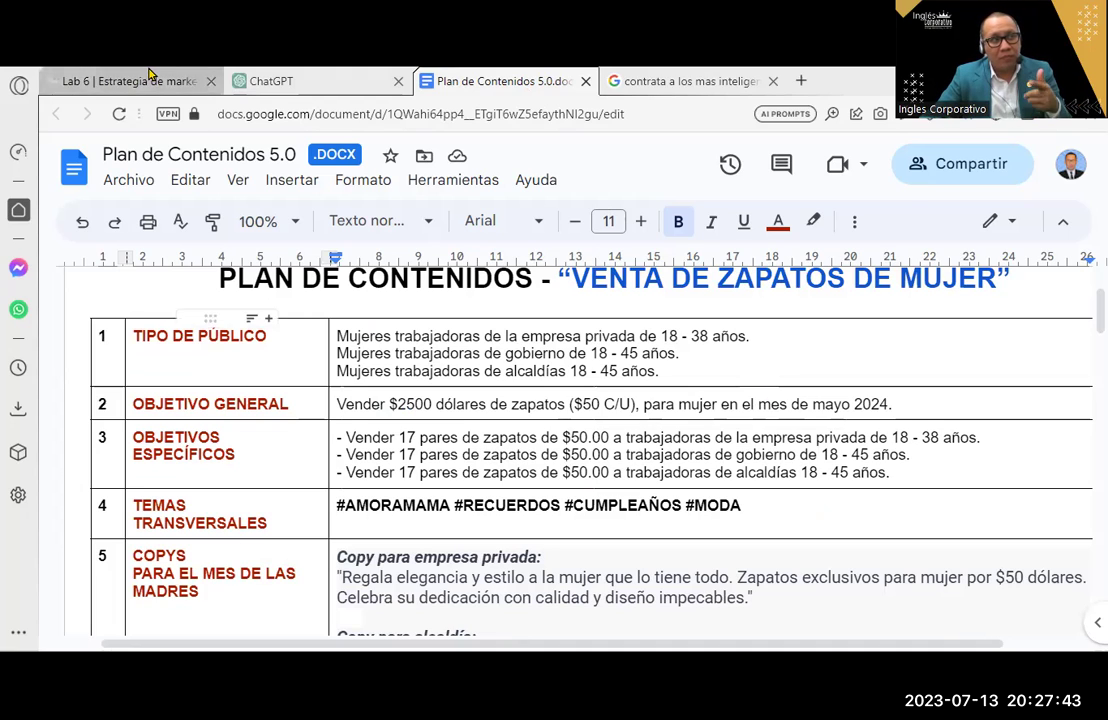
scroll(906, 511, down, 3)
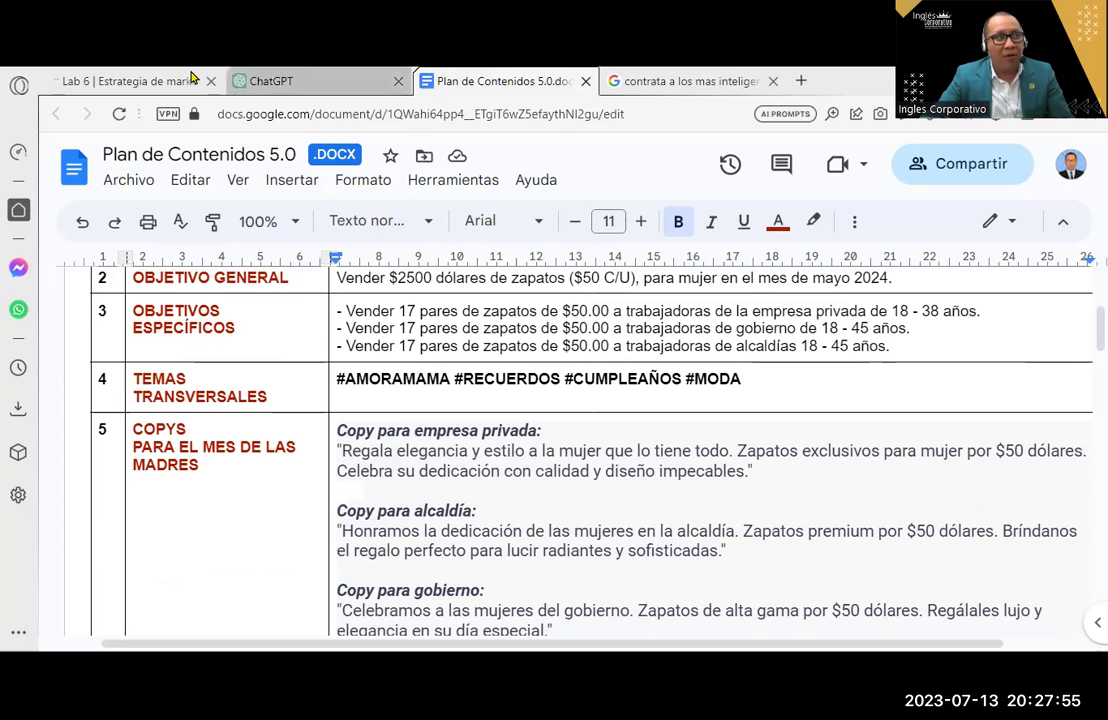
click(162, 80)
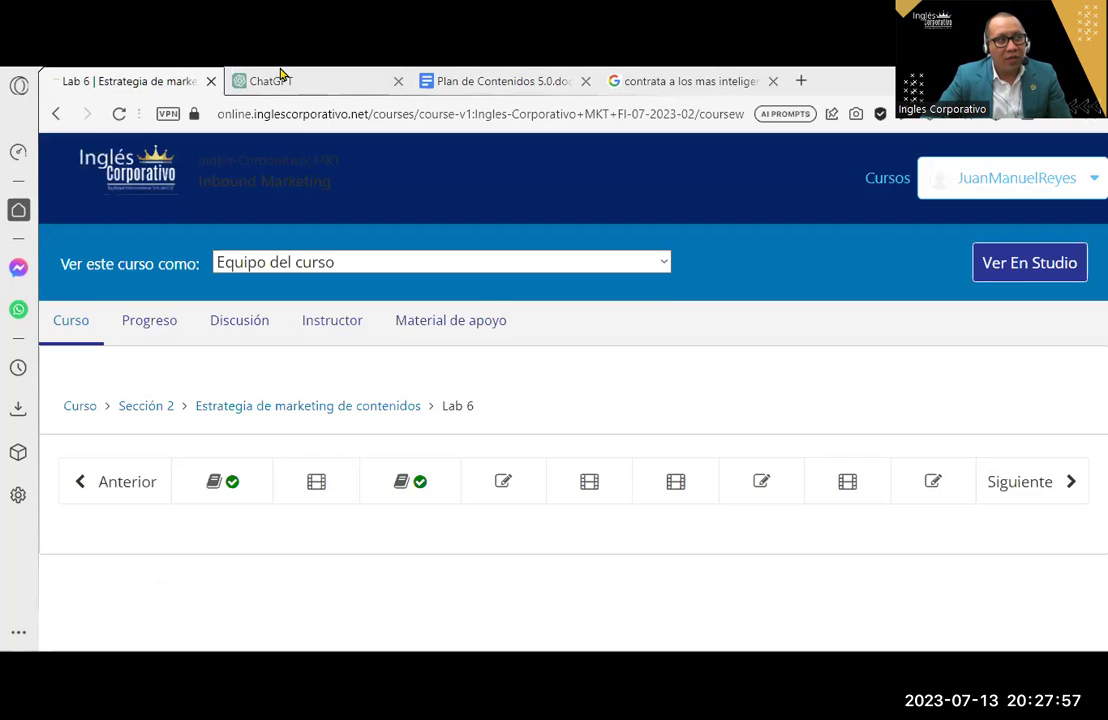
click(280, 80)
Return to Plan de Contenidos 5.0 and place the cursor after the private-company copy.
click(455, 80)
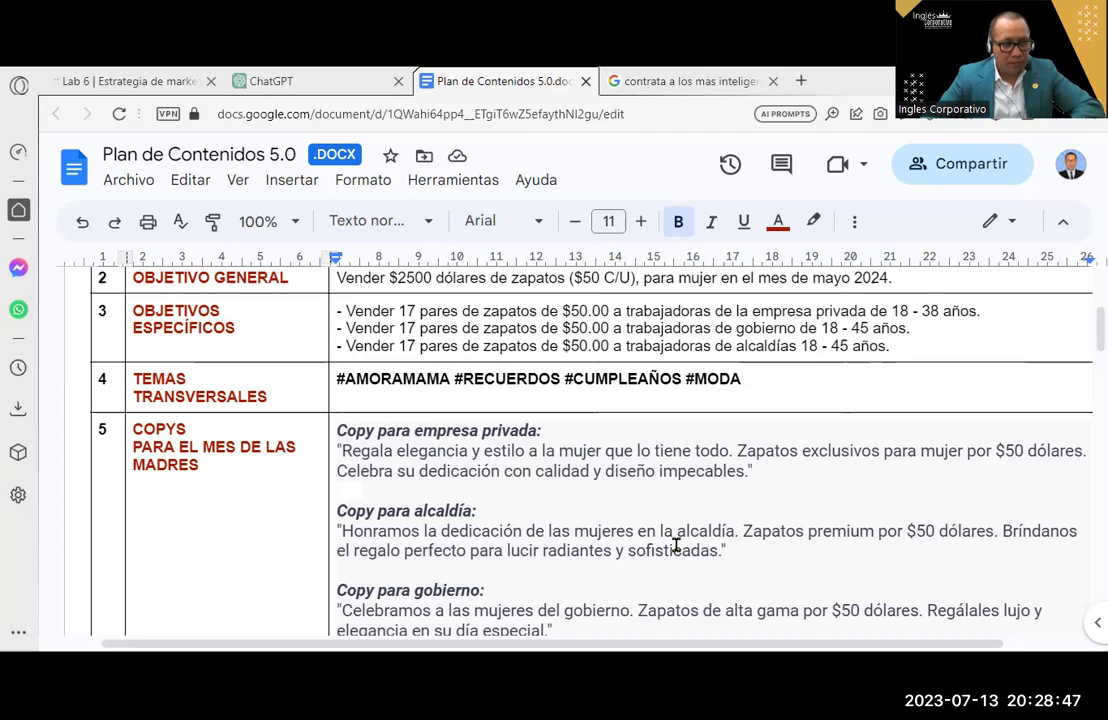
click(781, 470)
In ChatGPT, write a prompt requesting brief 2–3-word CTAs to close a shoe sale in Santa Tecla.
click(336, 74)
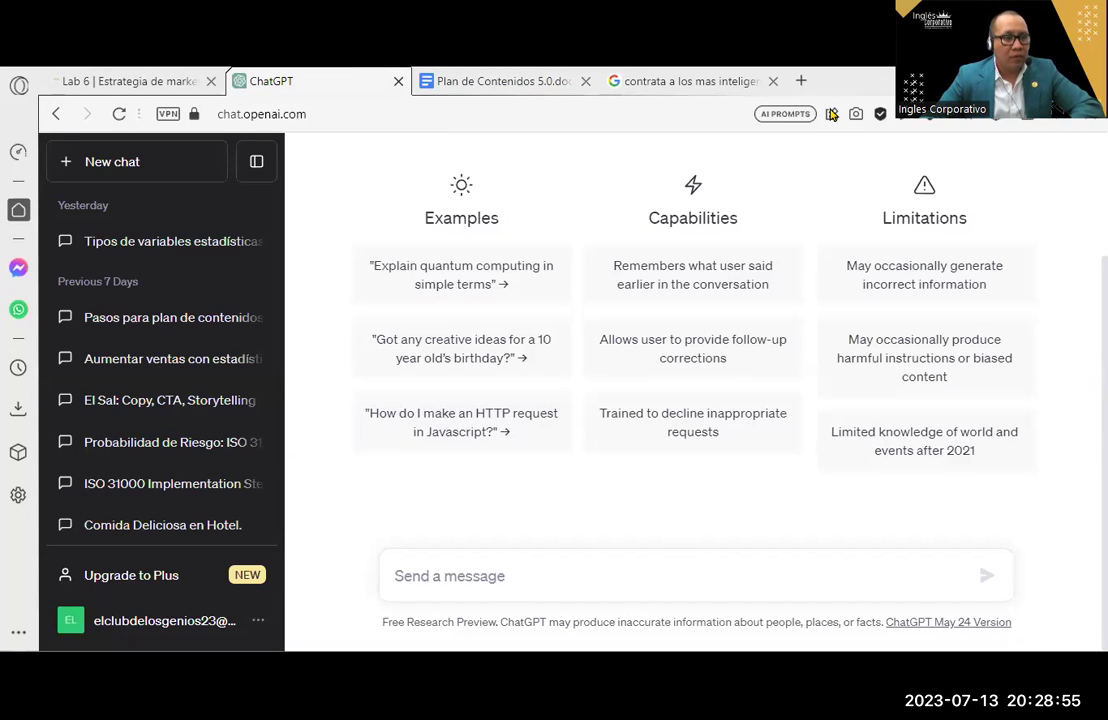
click(606, 566)
text(ej)
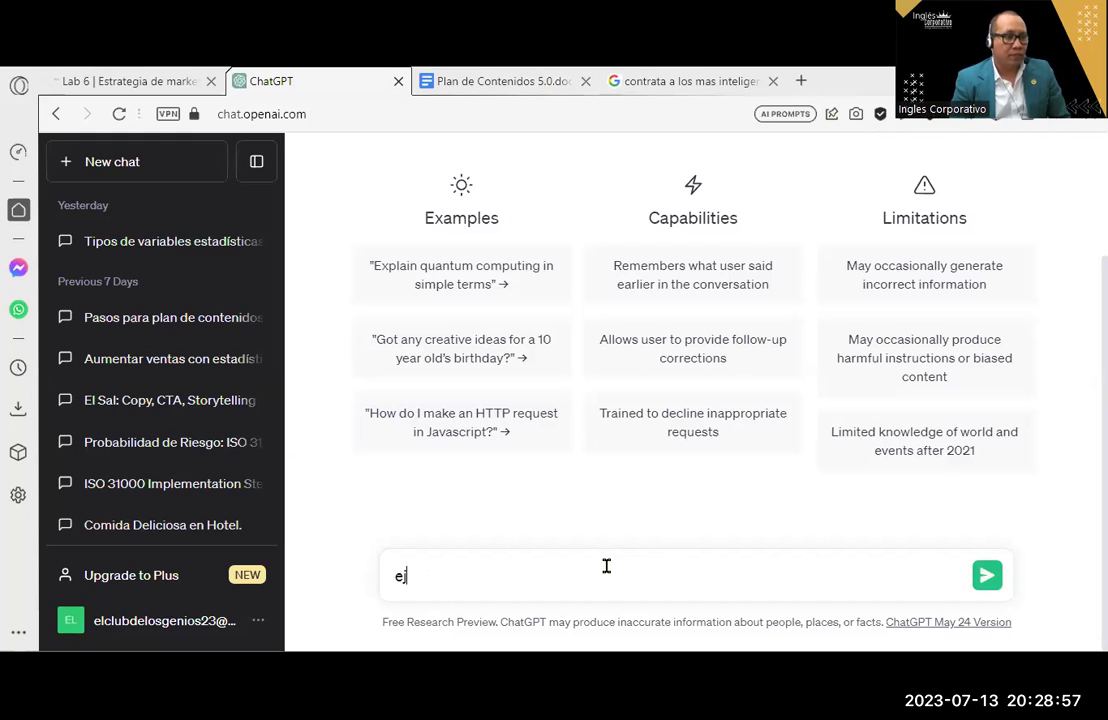
text(emplos de D)
key(BackSpace)
text(CTA para cerrar una venta de zapatos en )
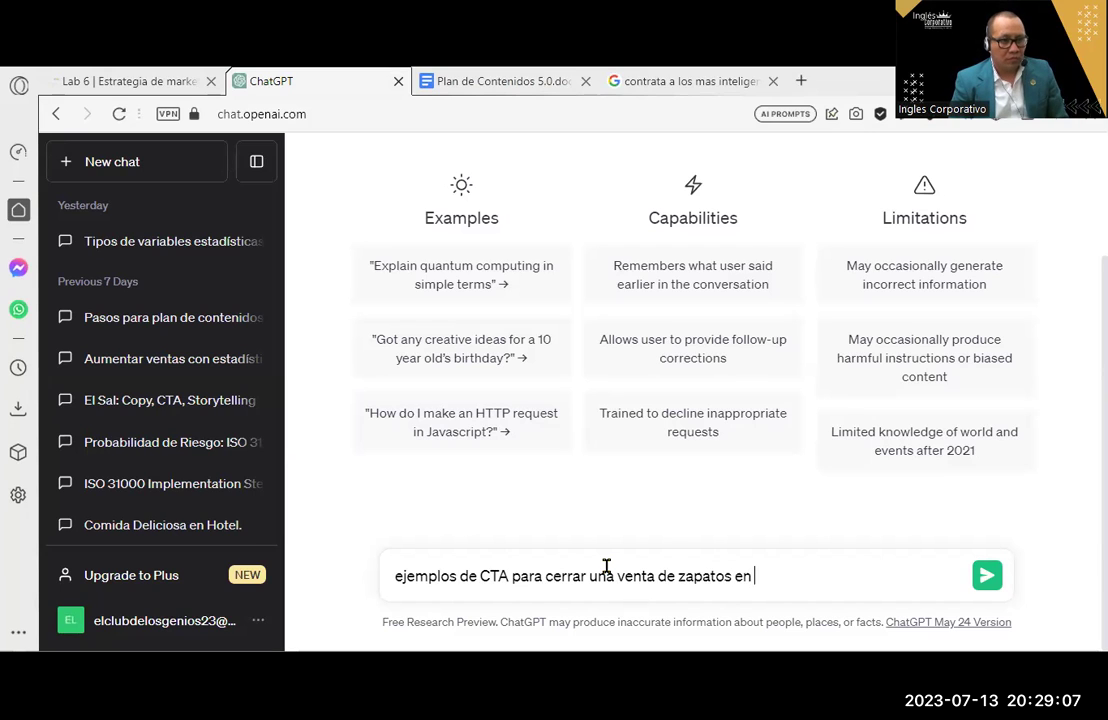
text(una t)
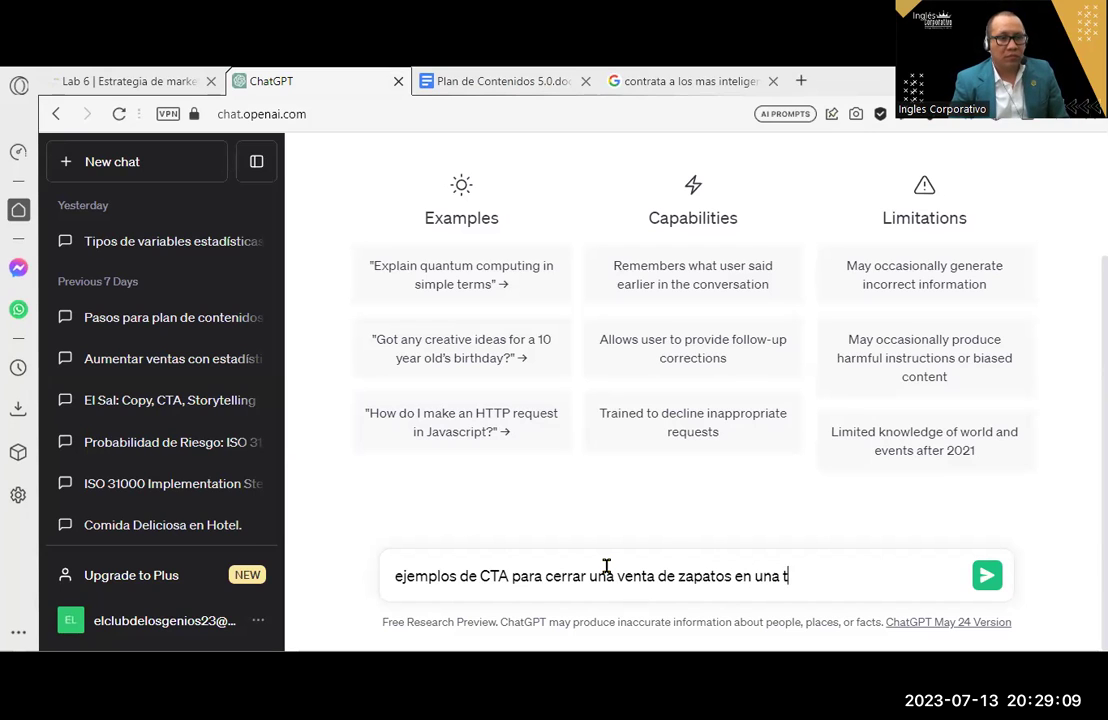
text(ienda en santa tecla)
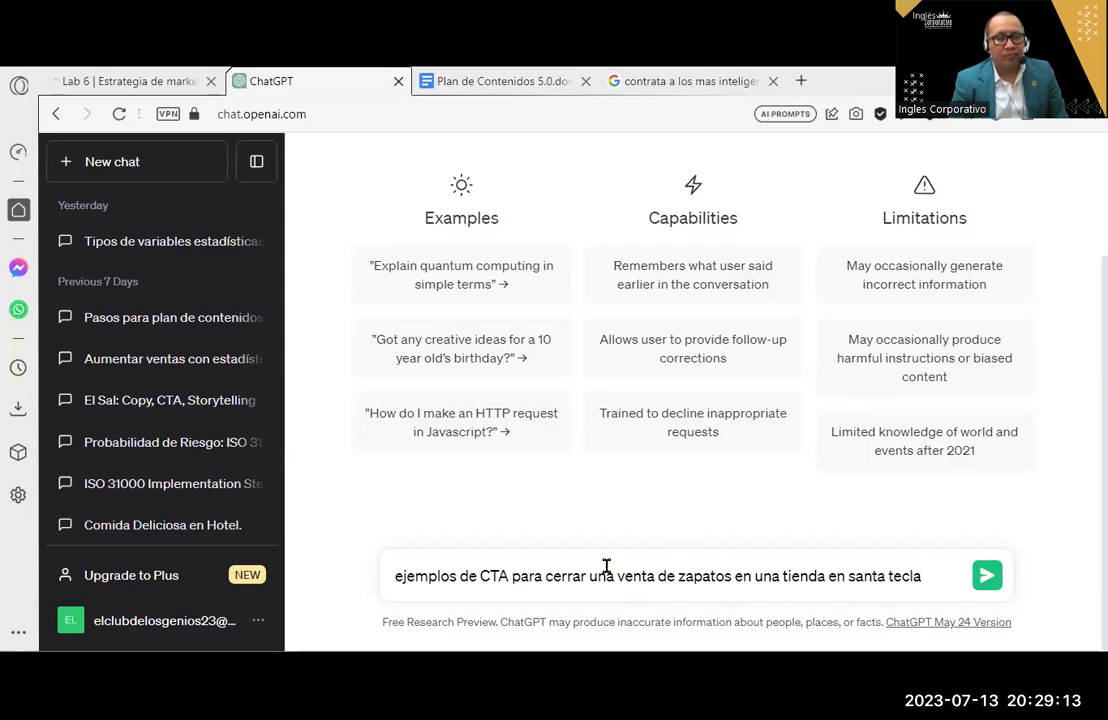
text(, la respuesta tiene que ser )
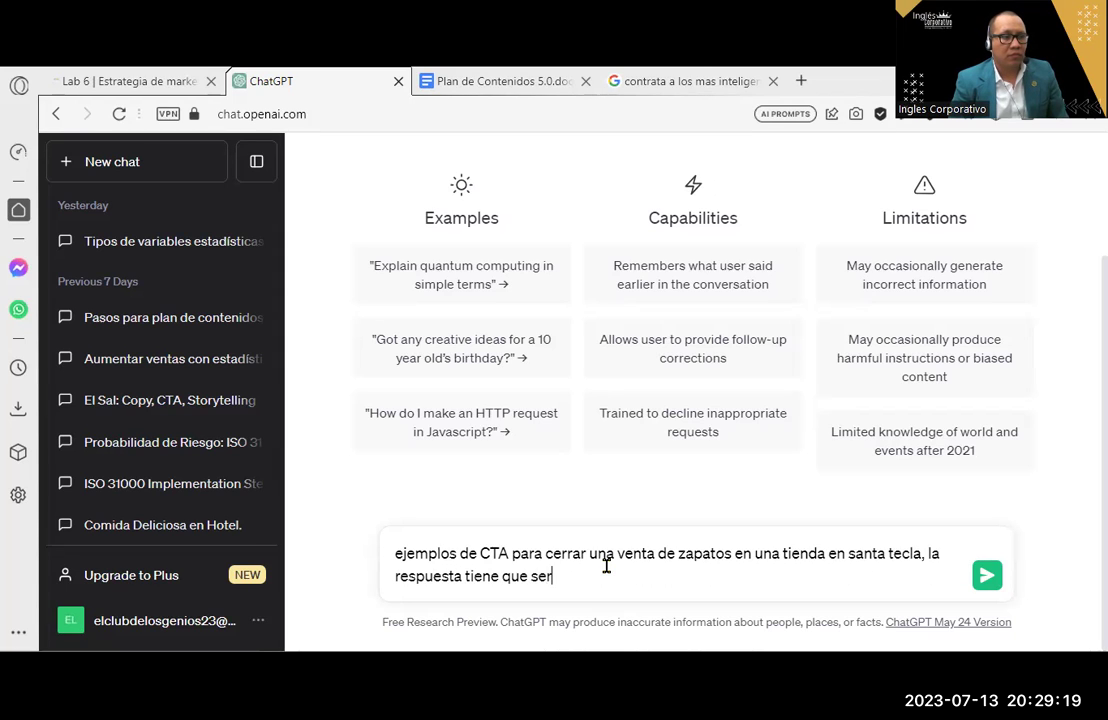
text(clara, )
text(breve, consisa,)
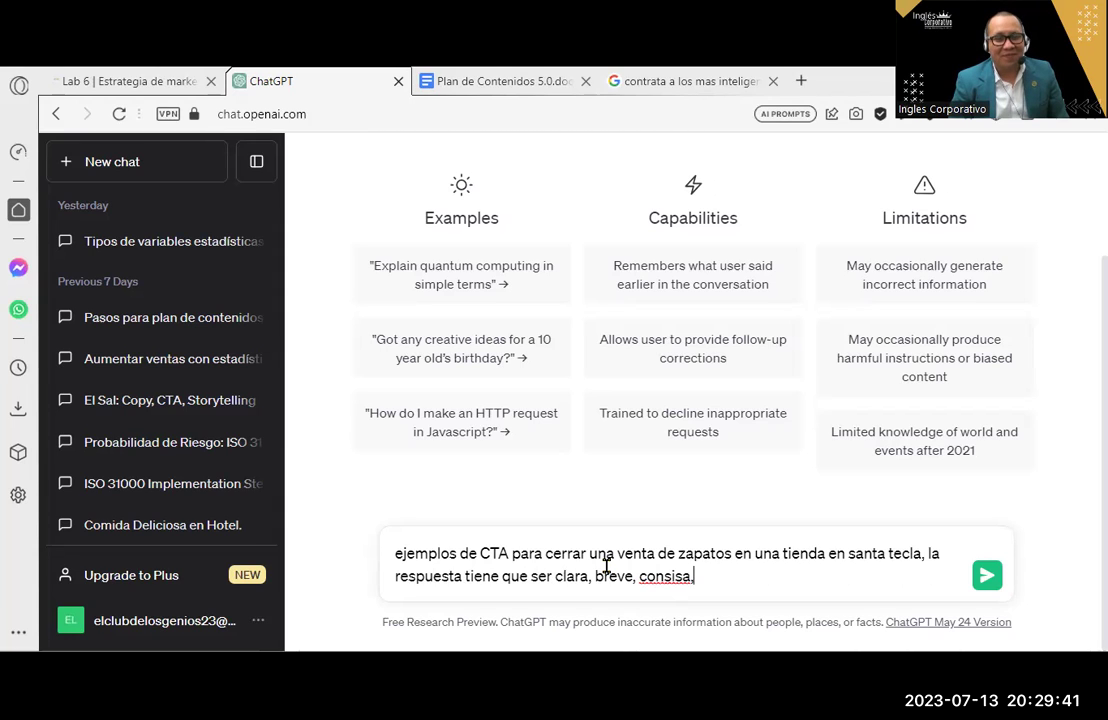
text(e)
key(BackSpace)
text(en)
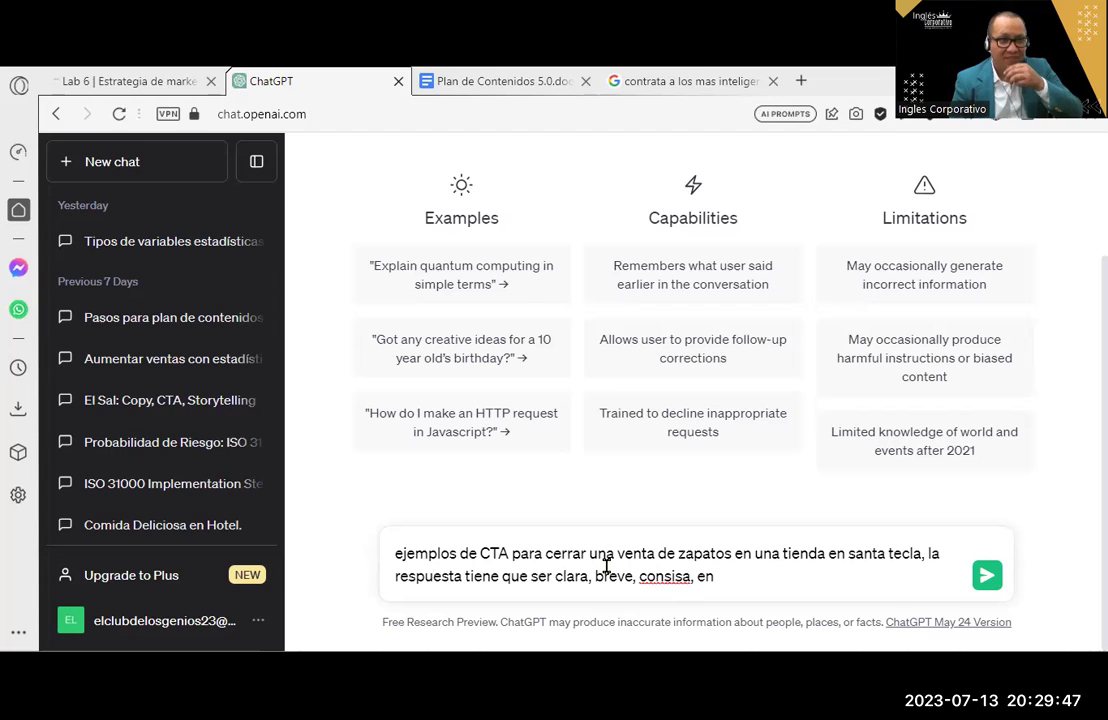
text( u)
key(BackSpace)
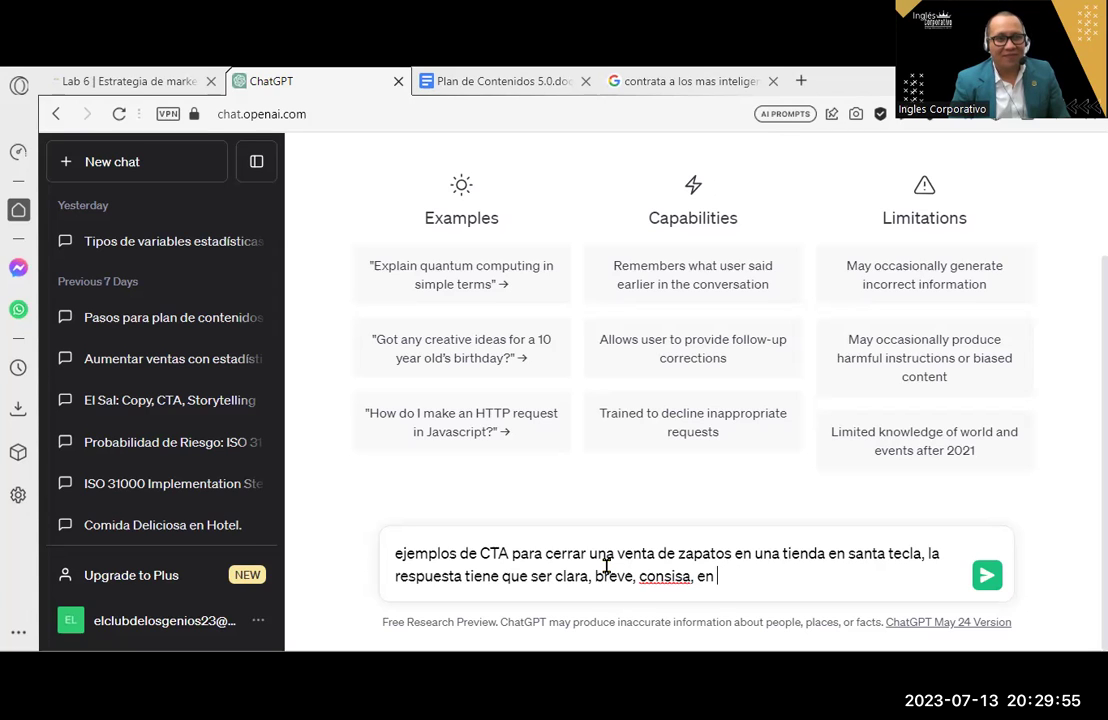
text(2 o 3)
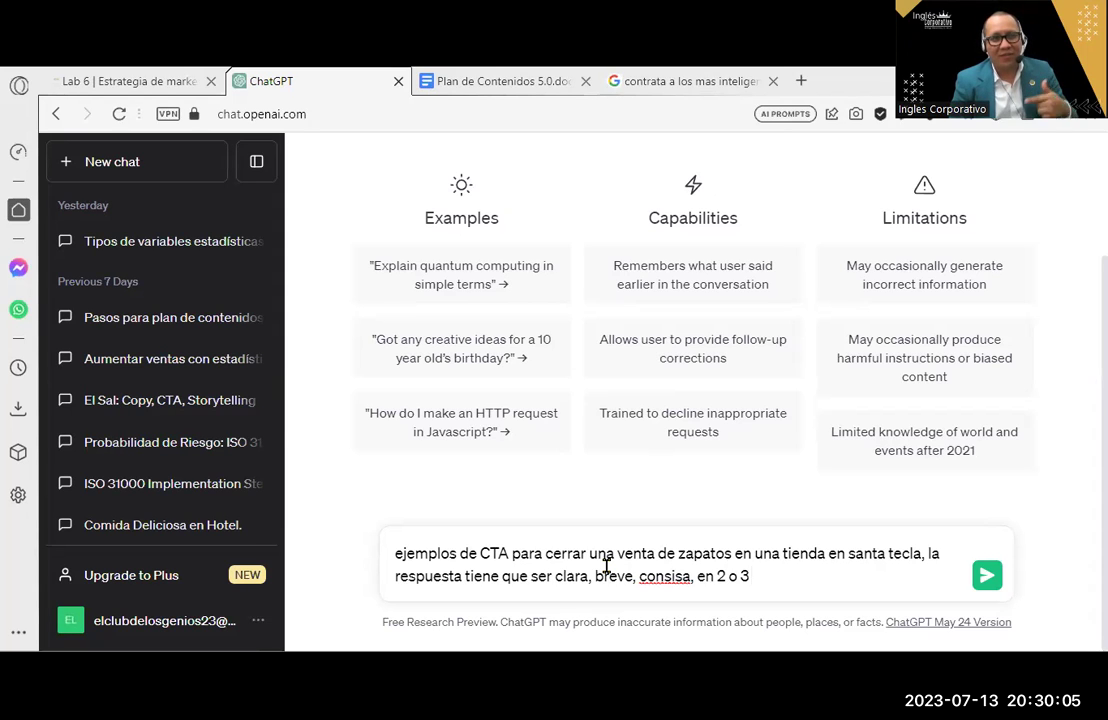
text( palabras:)
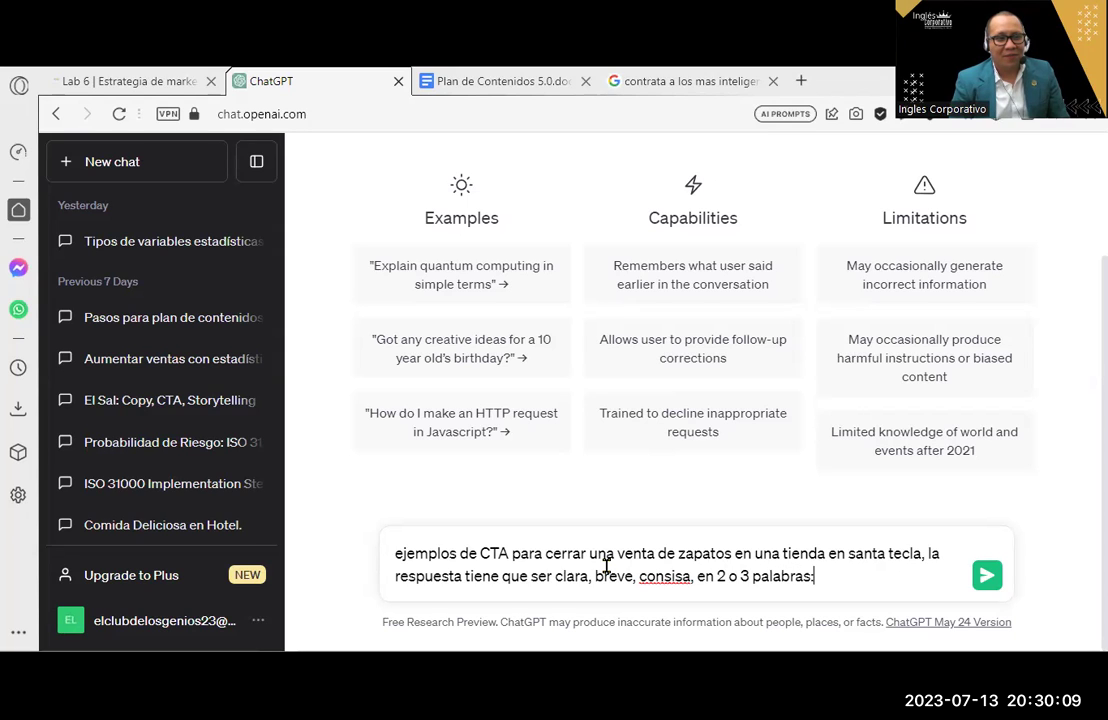
Send the CTA prompt and let ChatGPT list ten short CTAs like '¡Compra ahora!'.
key(Return)
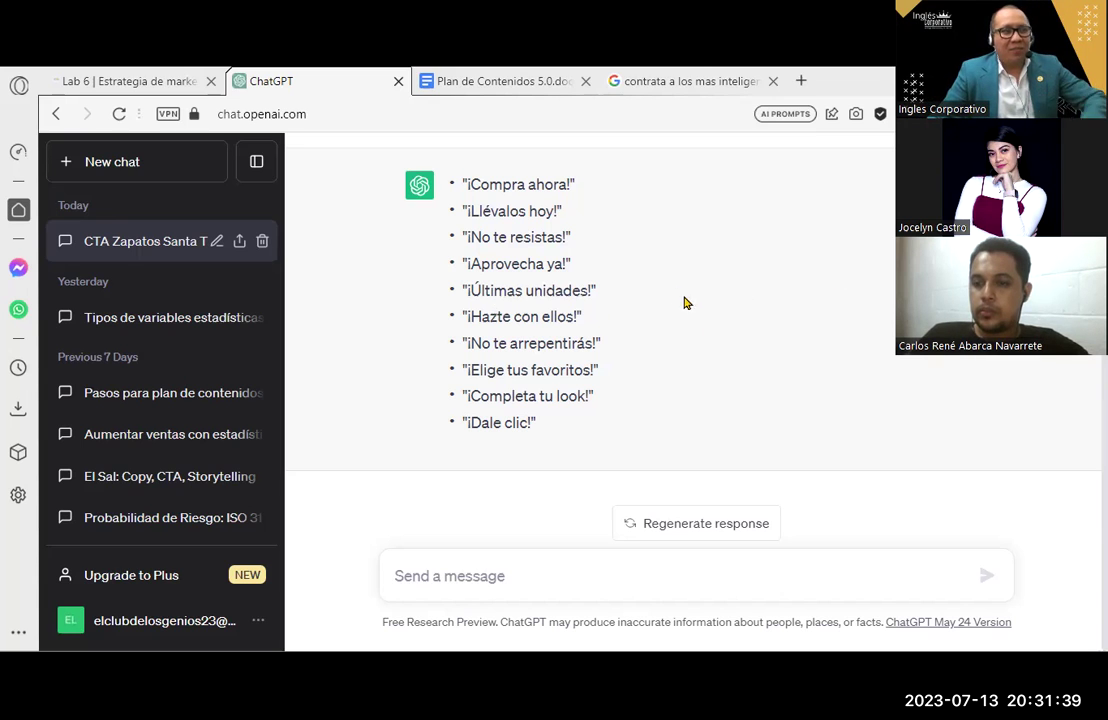
Back in Plan de Contenidos 5.0, insert a new table row above TIPO DE PÚBLICO.
click(636, 78)
triple_click(784, 180)
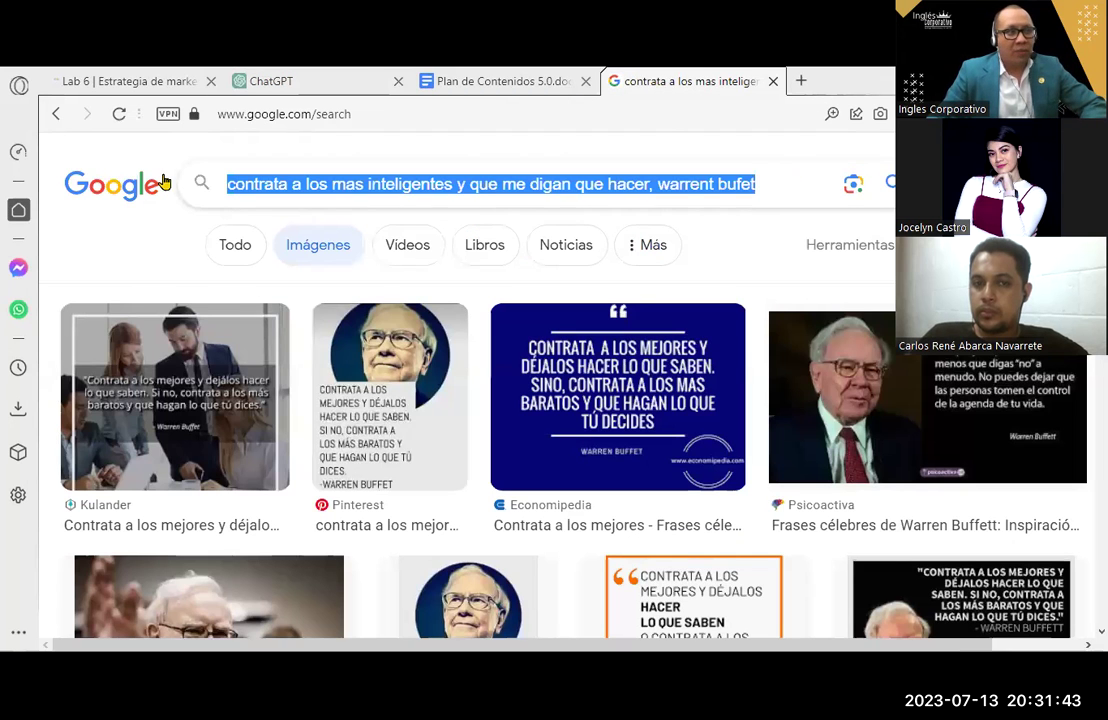
click(490, 81)
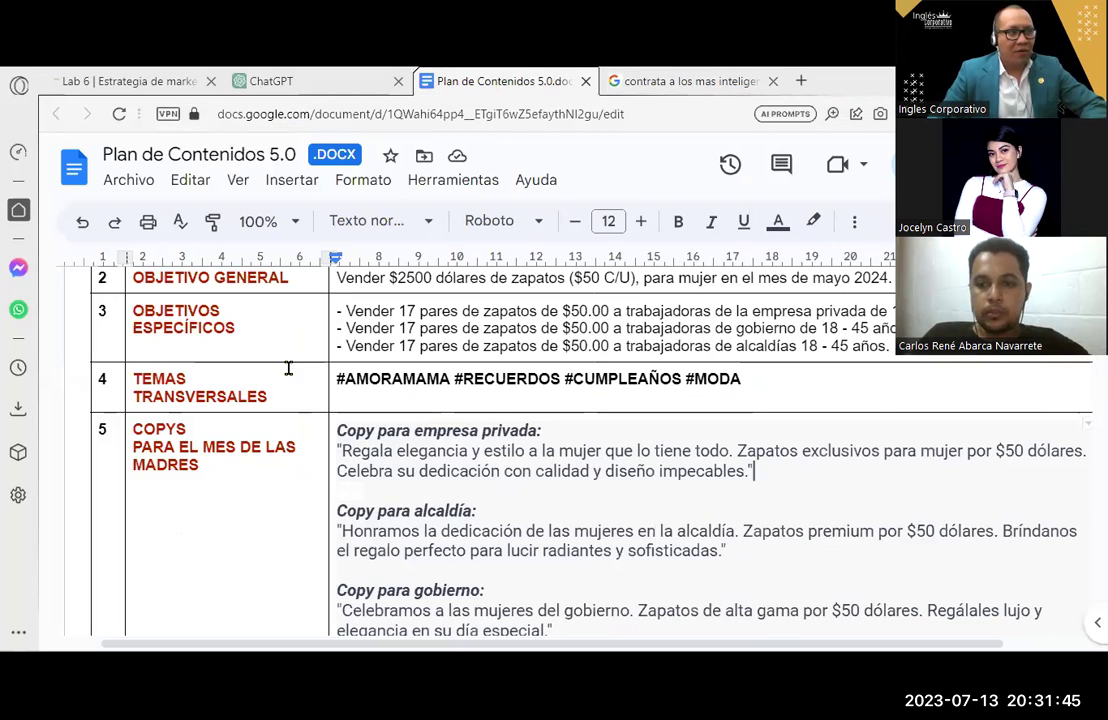
scroll(260, 500, up, 3)
scroll(284, 528, down, 2)
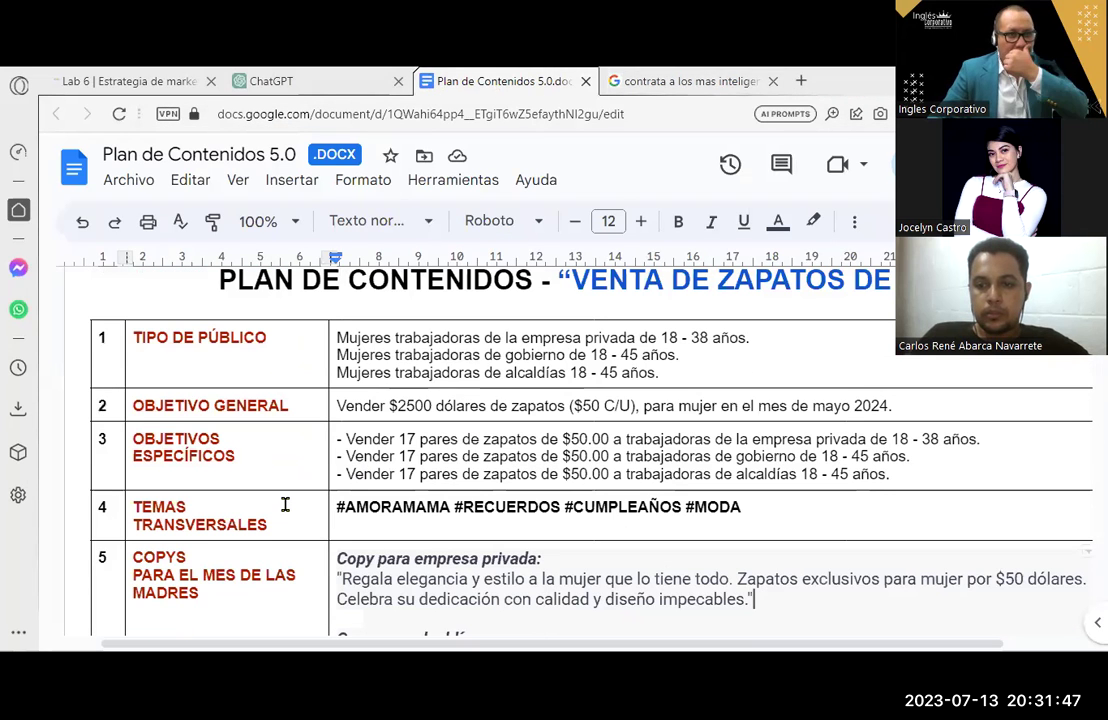
right_click(265, 346)
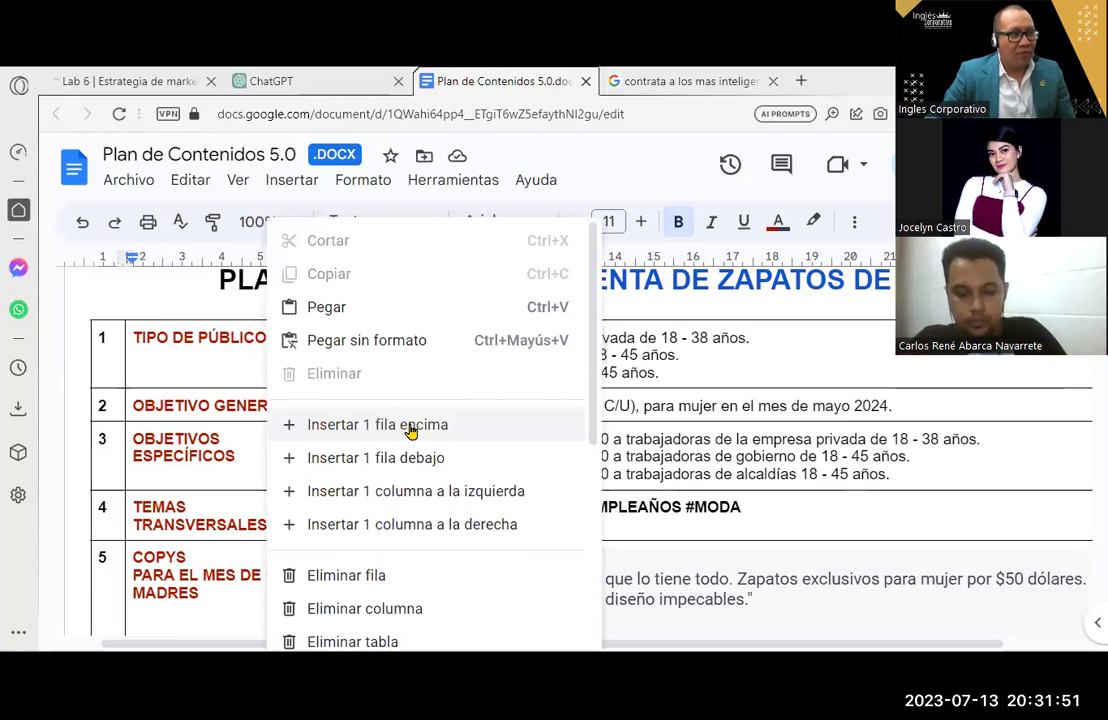
click(300, 424)
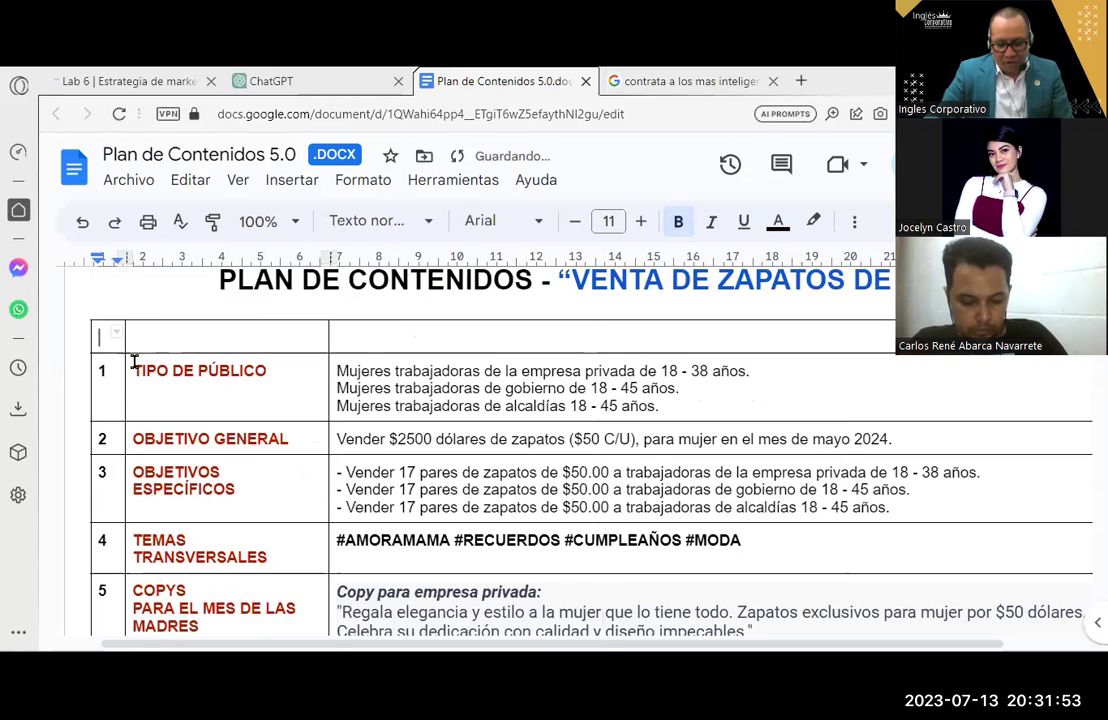
Number the new row 0 and label it MAPA PRIORIDADES.
text(0)
click(225, 337)
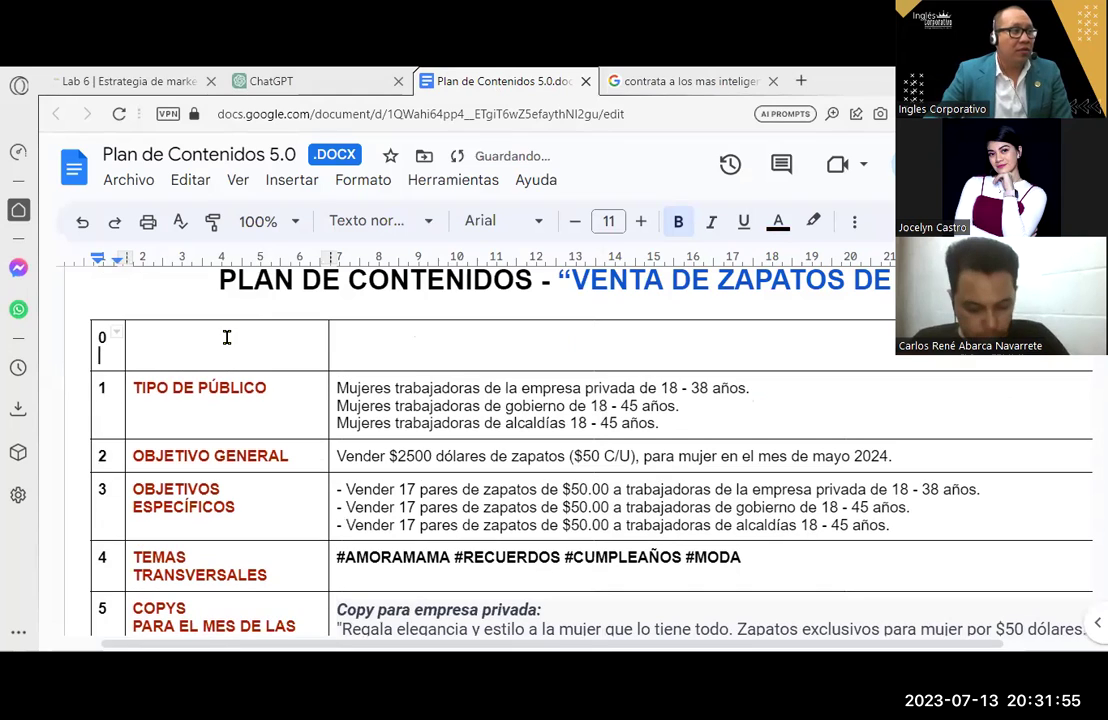
text(MAPA)
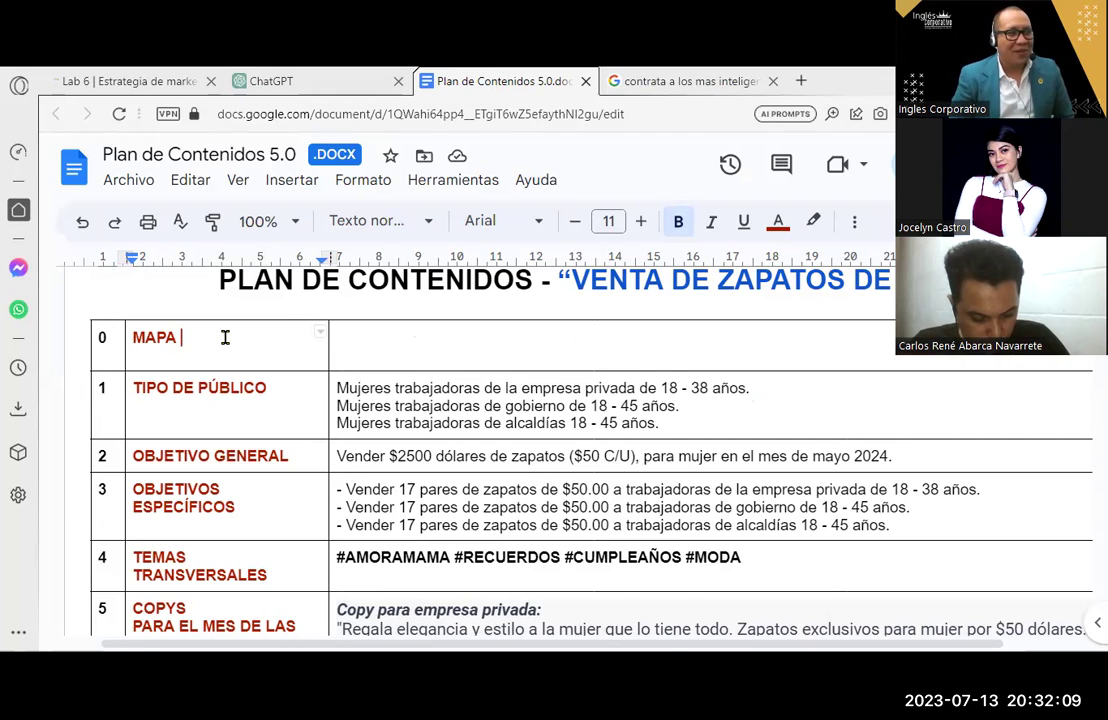
text(PRIO)
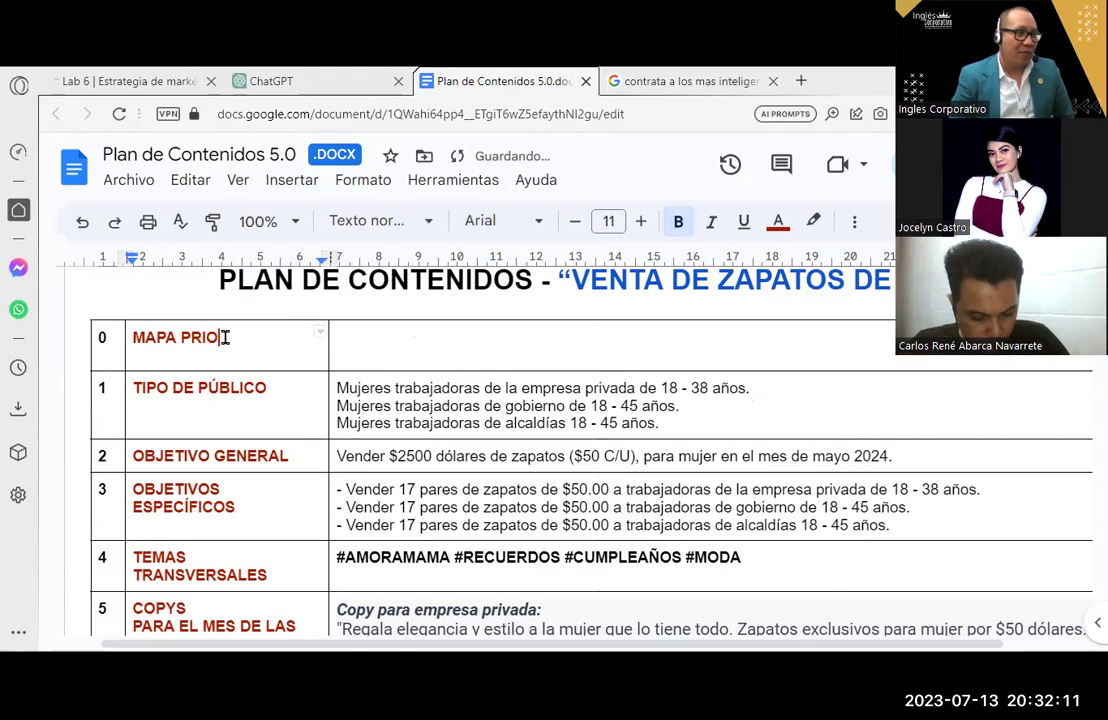
text(RIDADES)
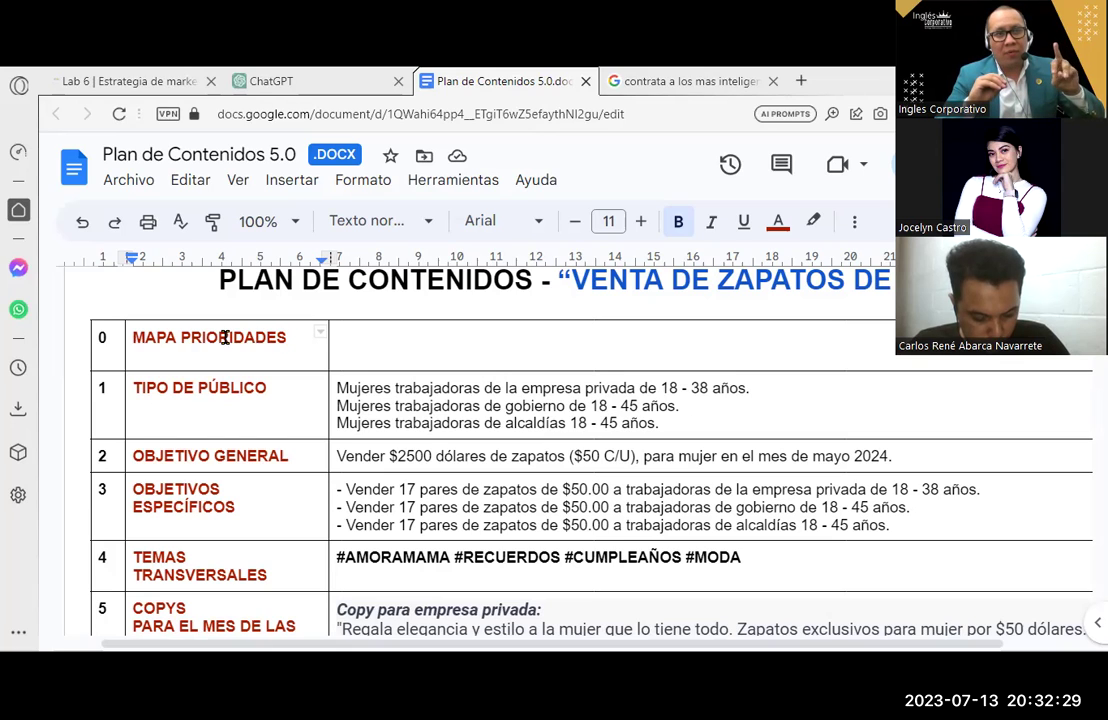
Type PRIORIDAD-01:, PRIORIDAD-02: and PRIORIDAD-03: on separate lines in row 0's right cell.
click(395, 335)
text(PRIO)
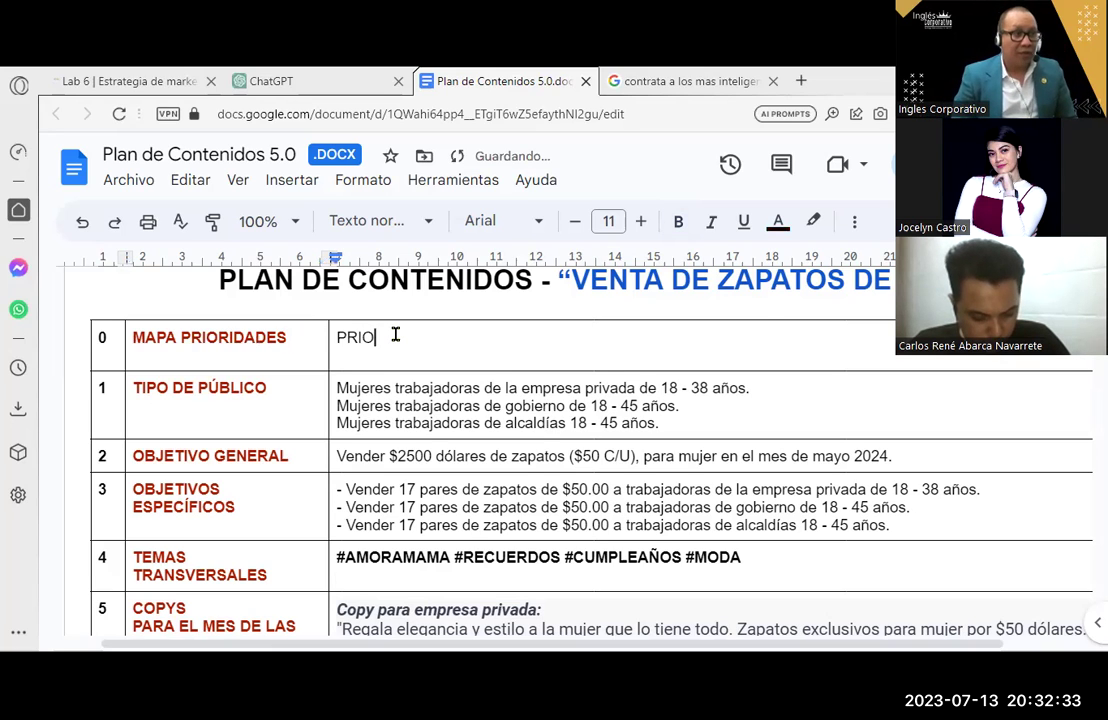
text(T)
key(BackSpace)
text(RIDADES:)
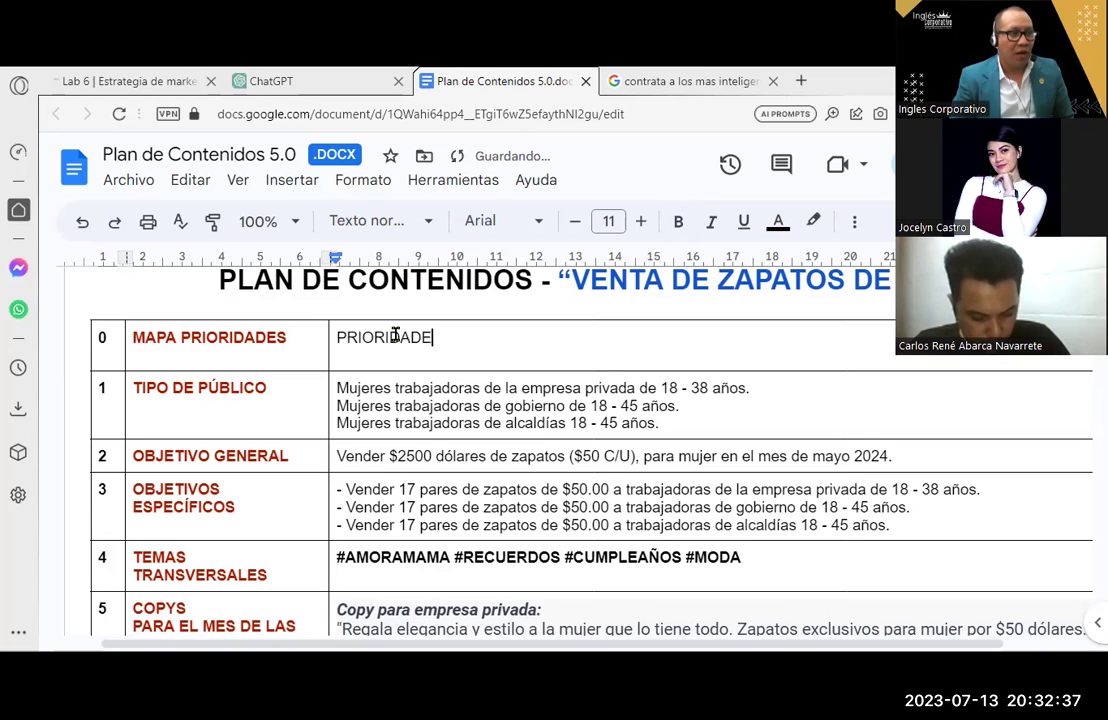
key(BackSpace)
text(-01:)
key(Return)
text(PRIORIDAD-02)
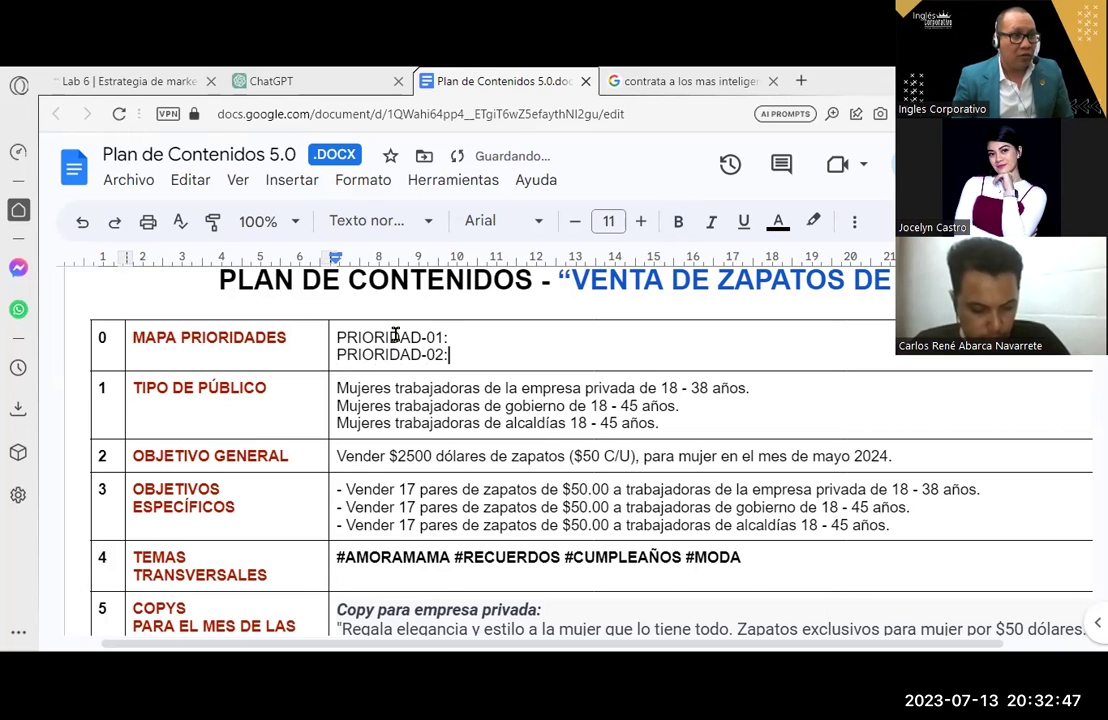
text(:)
key(Return)
text(PR)
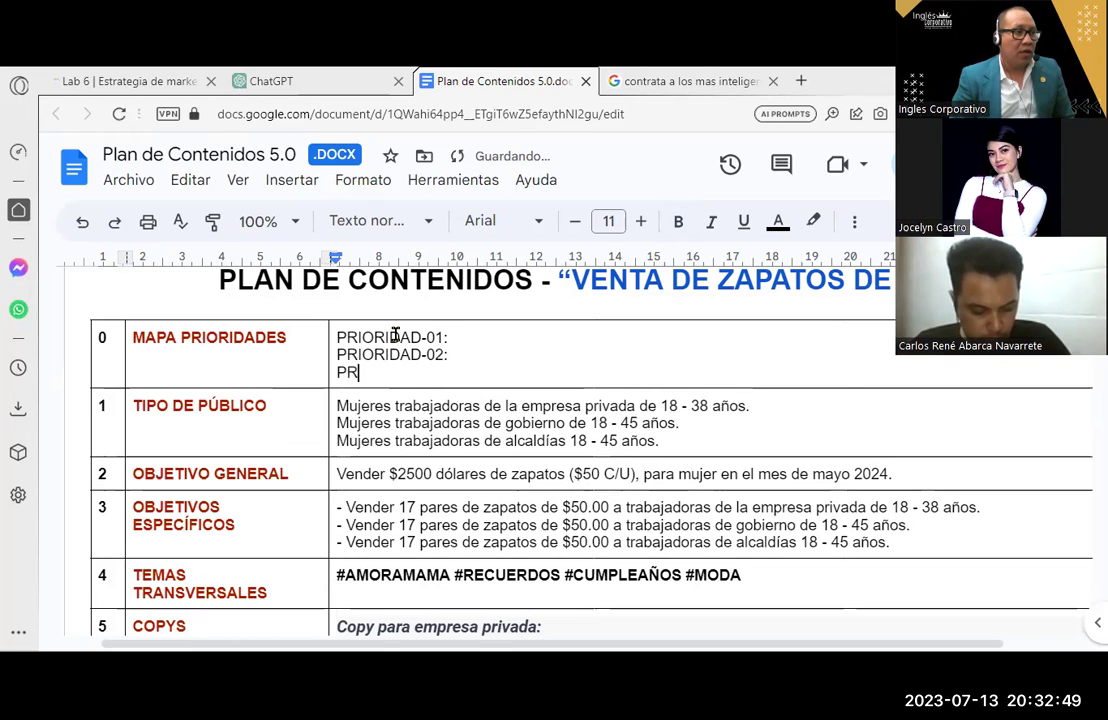
text(IORIDADE)
key(BackSpace)
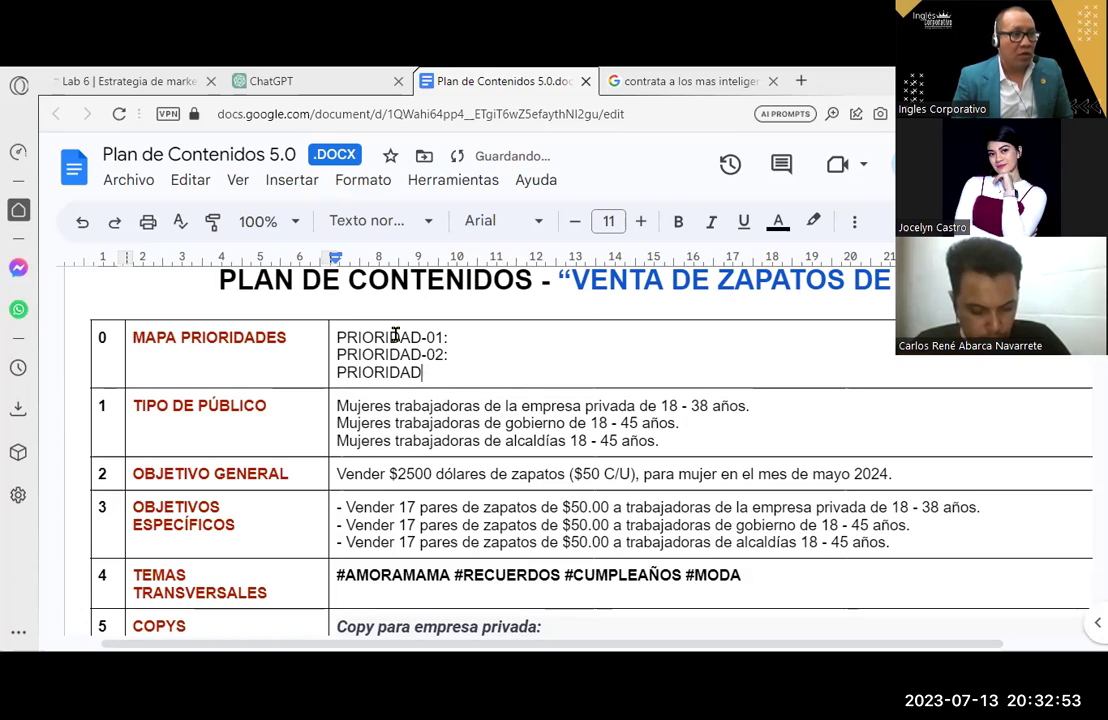
text(-03:)
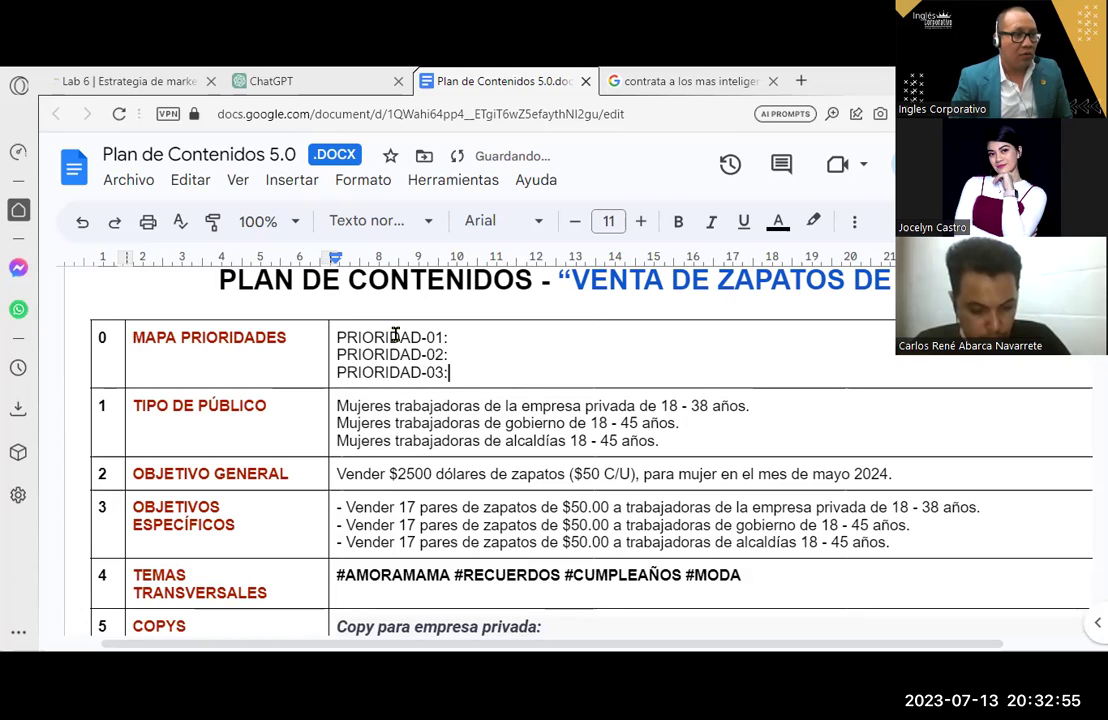
key(Return)
Add a blank line after PRIORIDAD-01: and after PRIORIDAD-02:.
click(450, 340)
key(Return)
click(470, 373)
key(Return)
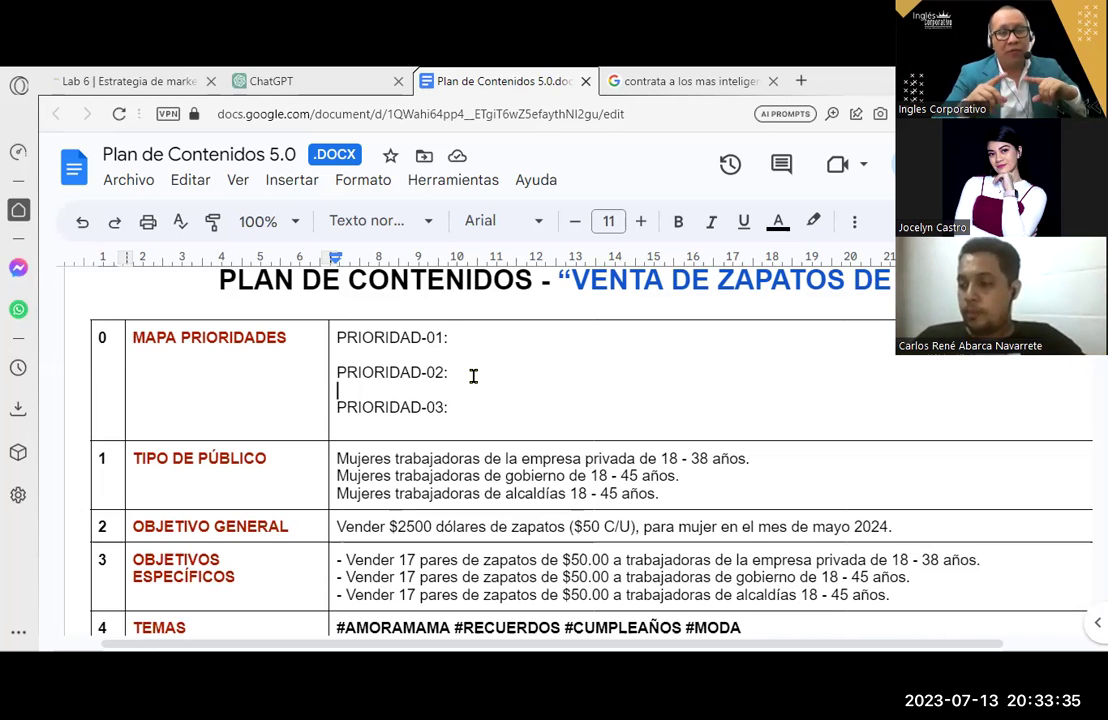
Add the bold first priority 'VENDER ZAPATOS LOS MAS CAROS' after PRIORIDAD-01:.
click(495, 339)
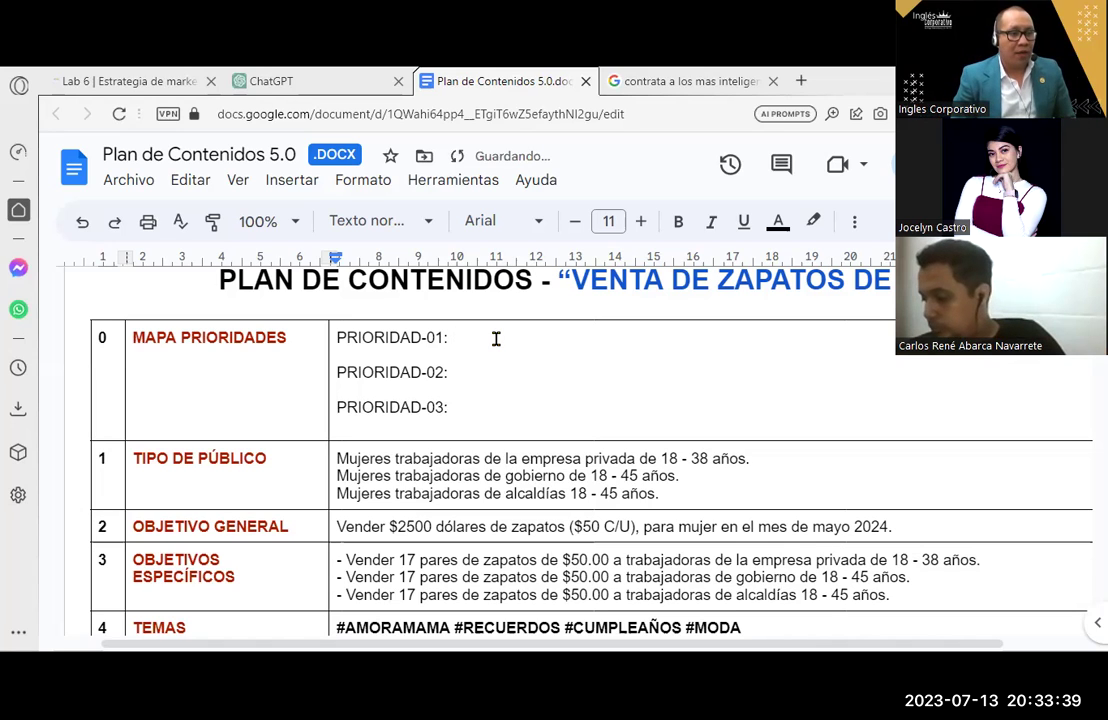
text(VENDE)
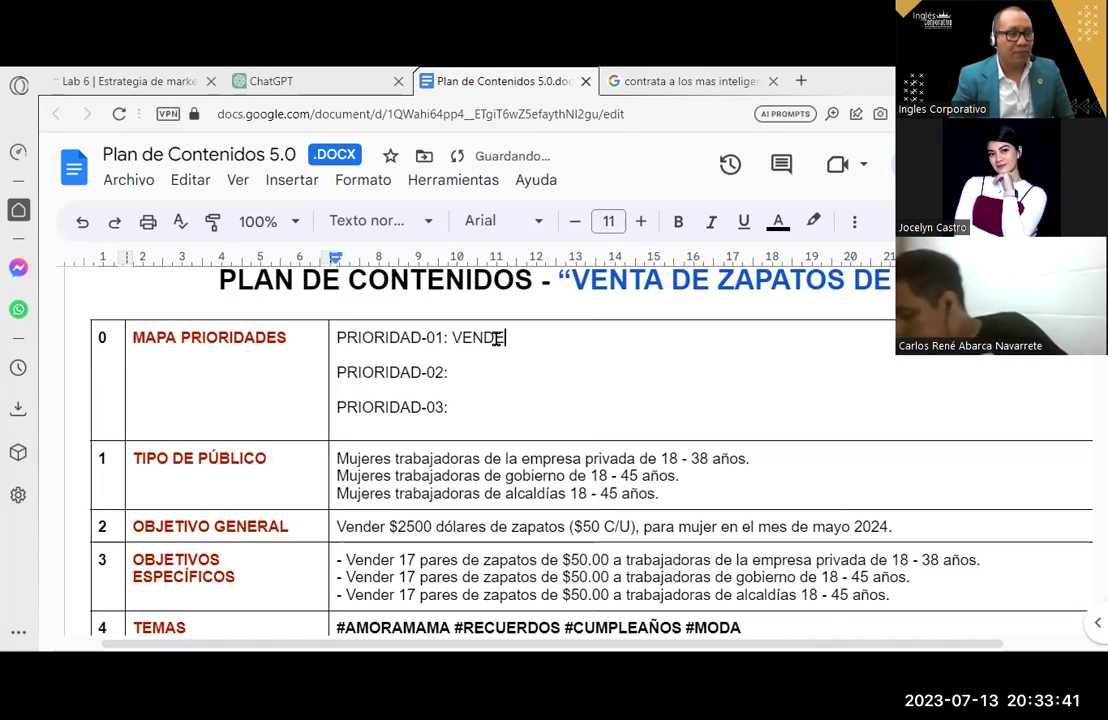
text(RZAPA)
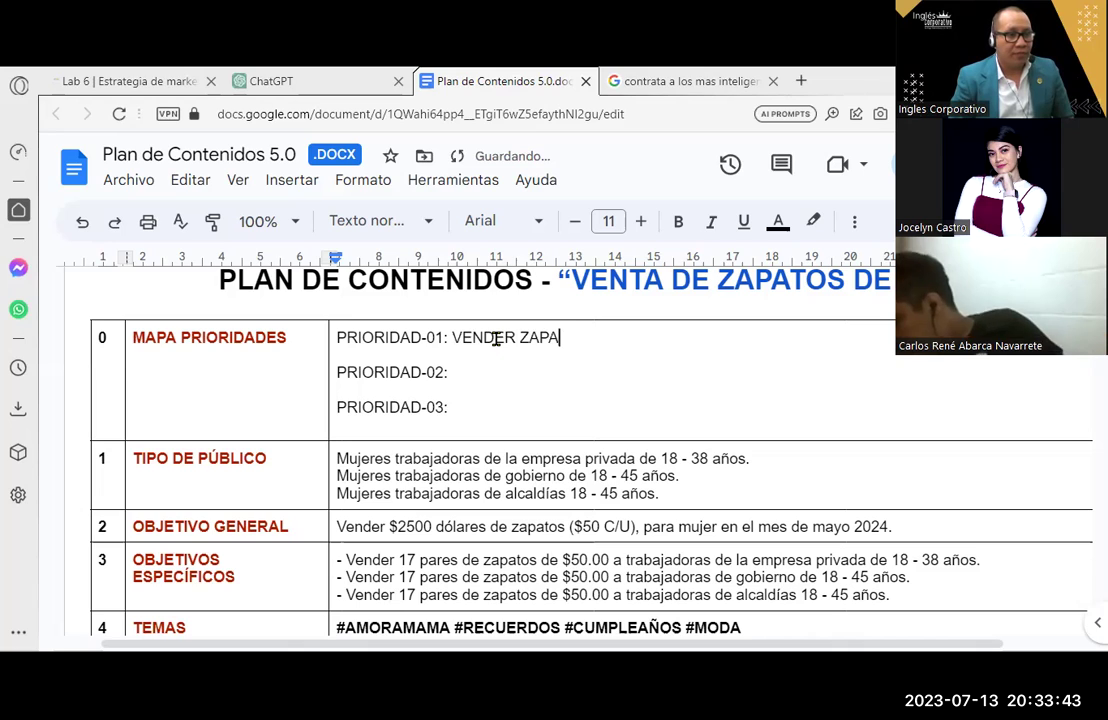
text(T)
key(BackSpace)
key(BackSpace)
key(BackSpace)
key(BackSpace)
key(BackSpace)
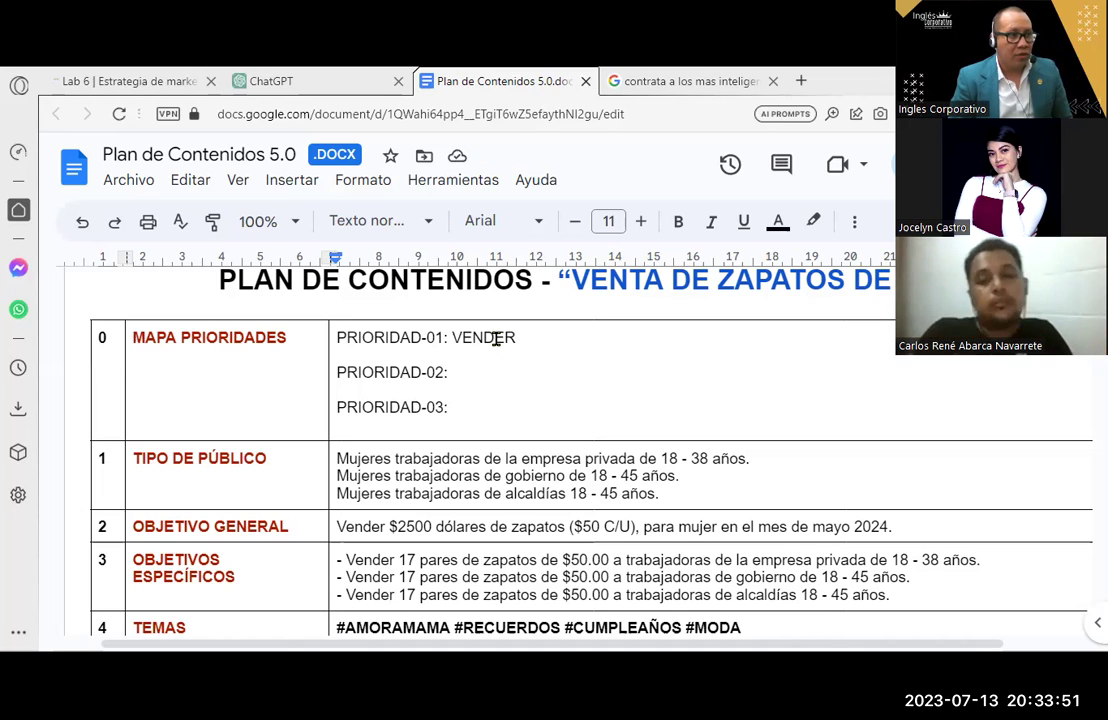
text(ZAPATOS LOS MAS CAROPS)
key(BackSpace)
key(BackSpace)
text(S)
drag(455, 339, 735, 337)
click(678, 221)
Add the bold second priority 'VENDER ZAPATOS PARA LIQUIDAR MERCANCIAS'.
click(487, 372)
text(VENDER ZAPATOS )
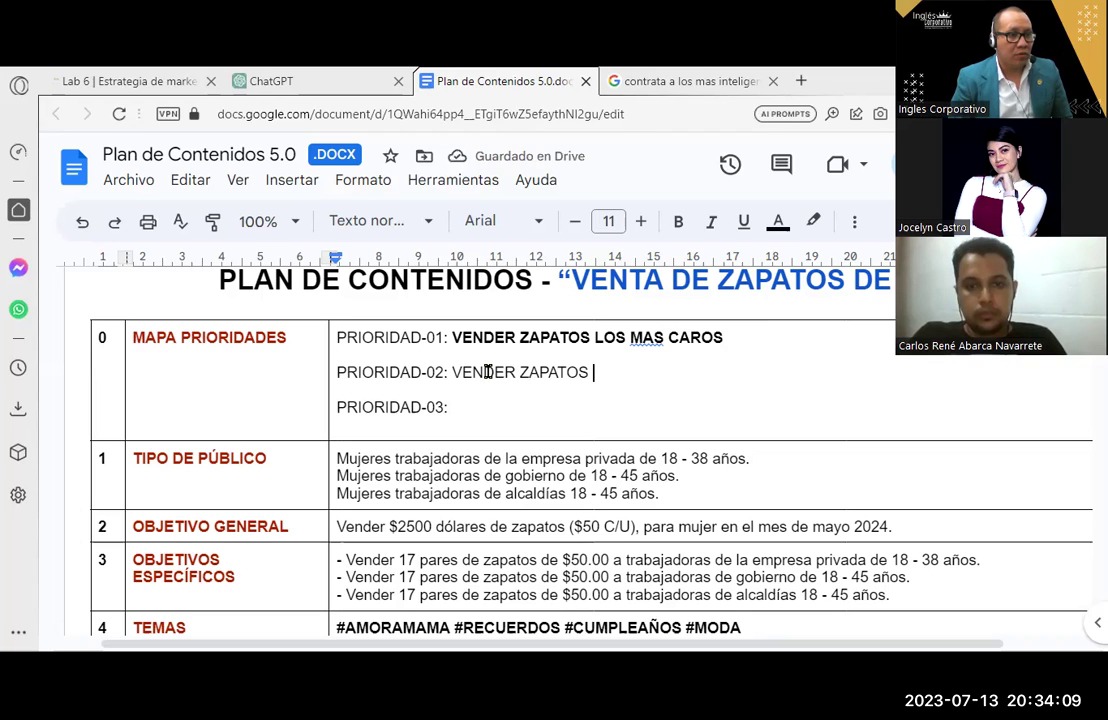
text(PARA LIQUI)
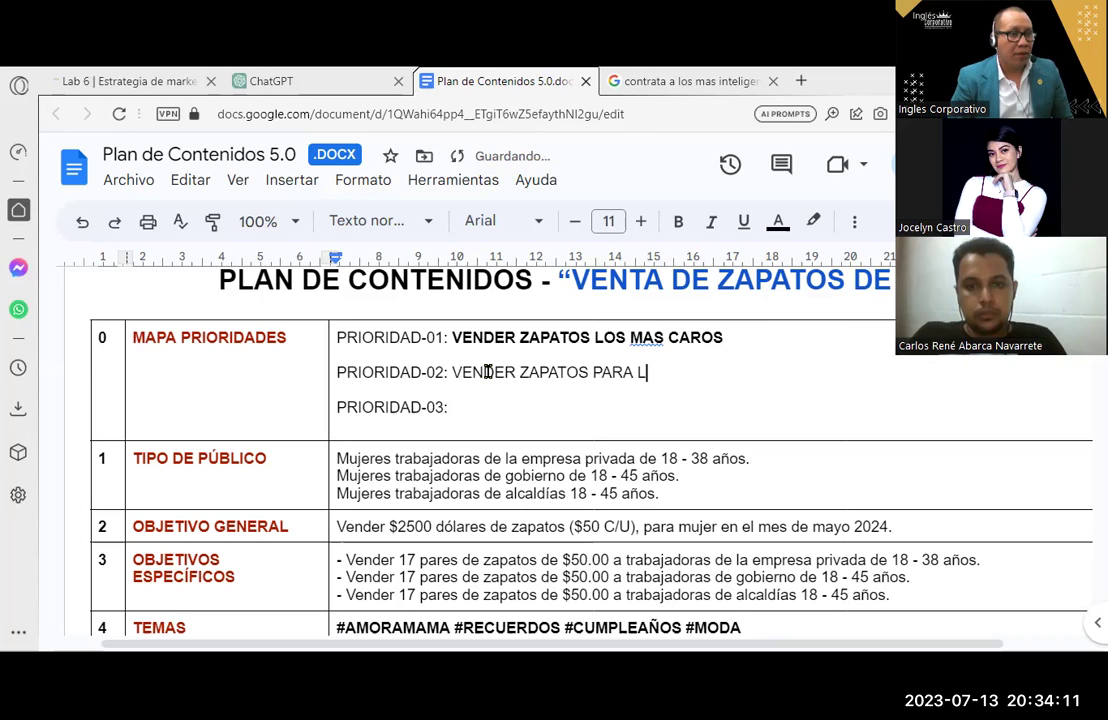
text(DAR)
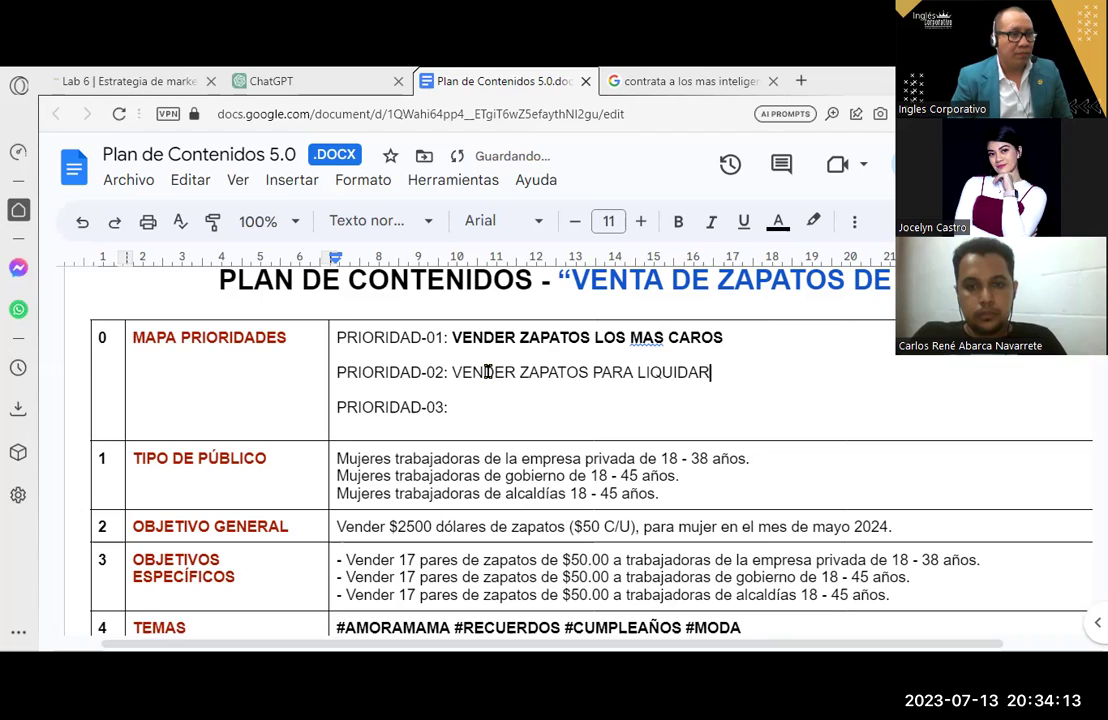
text( MERCANCIAS)
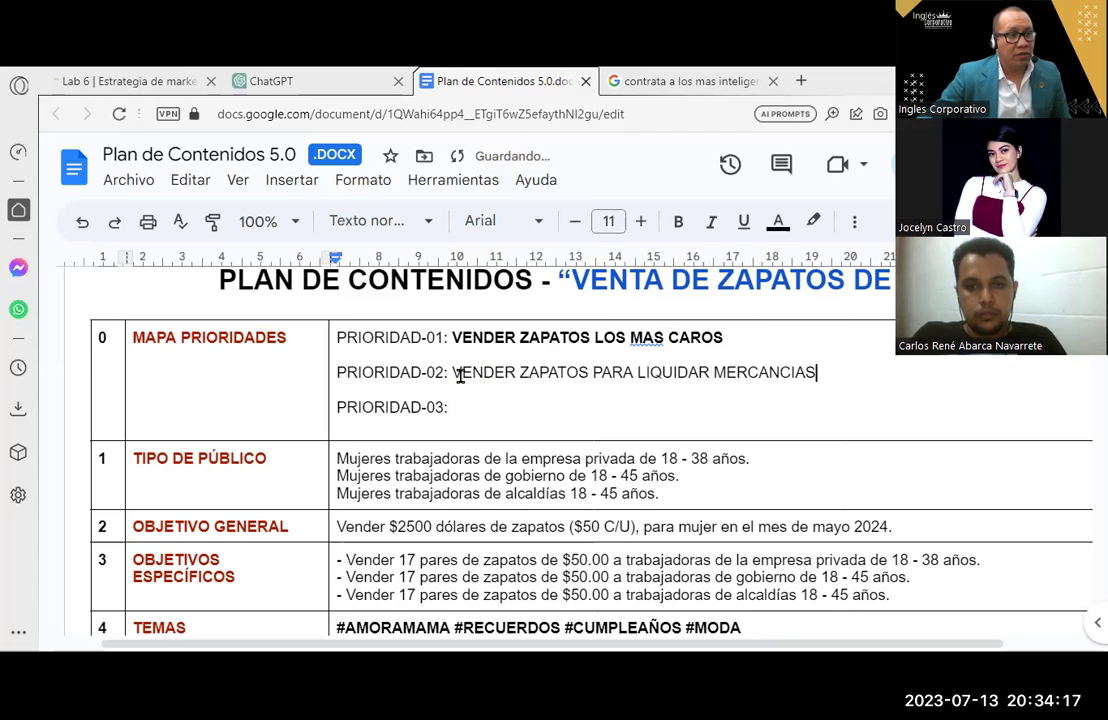
drag(455, 372, 823, 375)
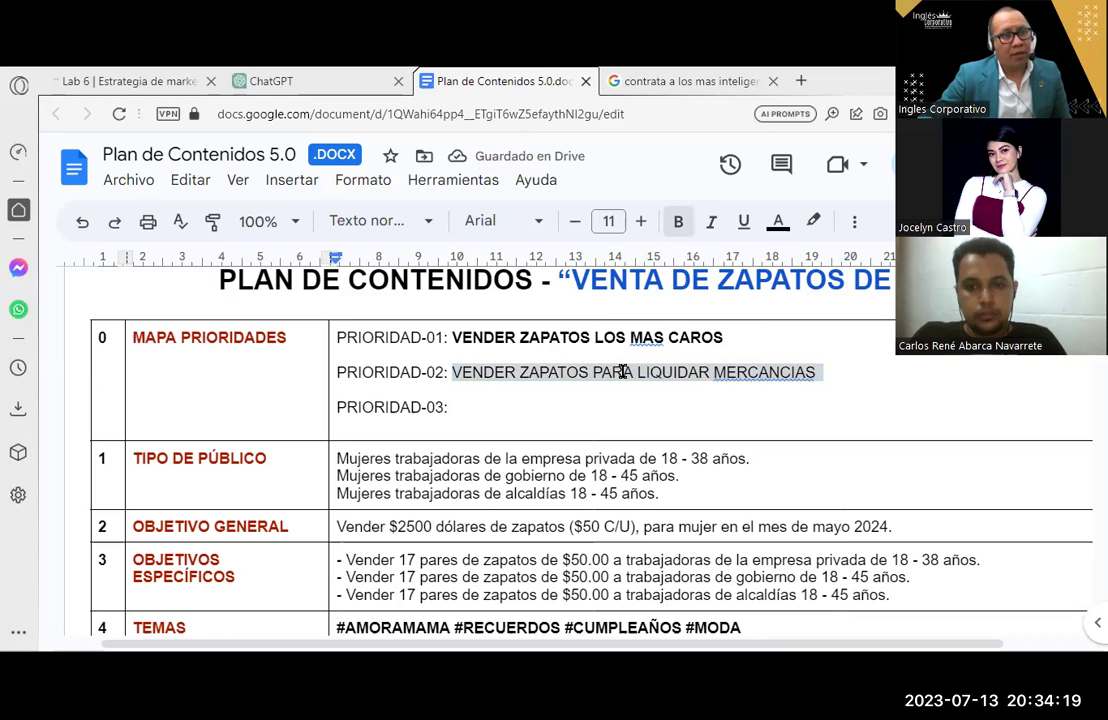
key(ctrl+b)
Add the bold third priority 'VENDER TODO EL INVENTARIO DE SANTA TECLA'.
click(512, 410)
text(VC)
key(BackSpace)
text(ENDE)
text(TODO)
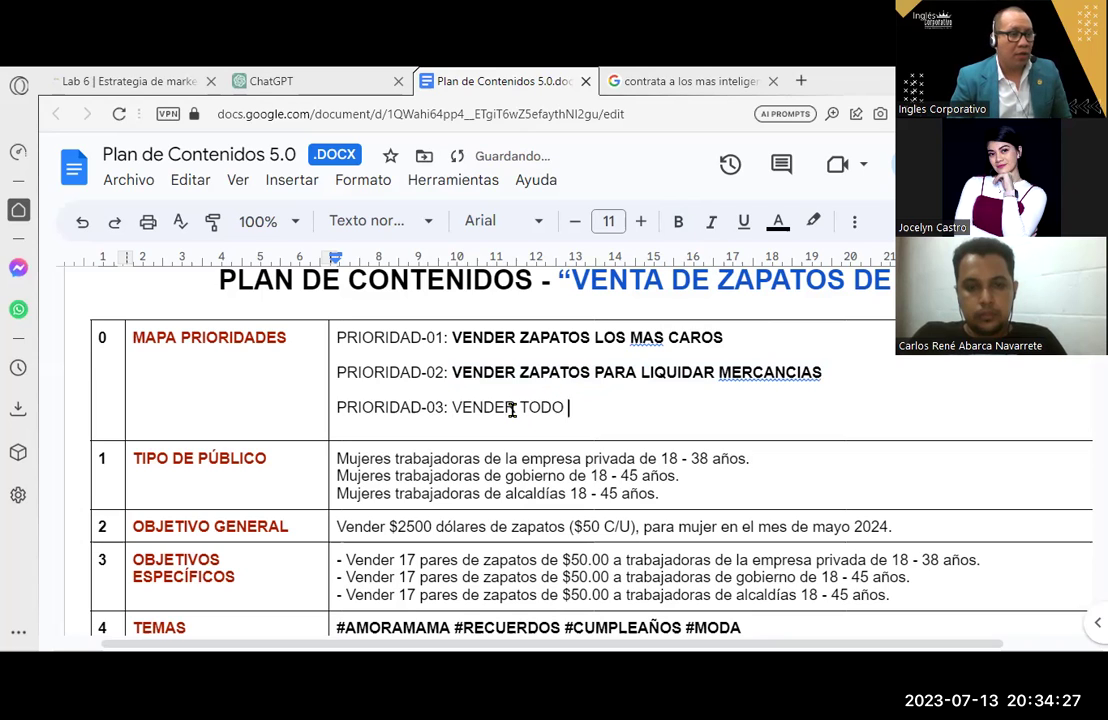
text(NVIA)
key(BackSpace)
key(BackSpace)
text(ENTARIO DE SANTA TECLA)
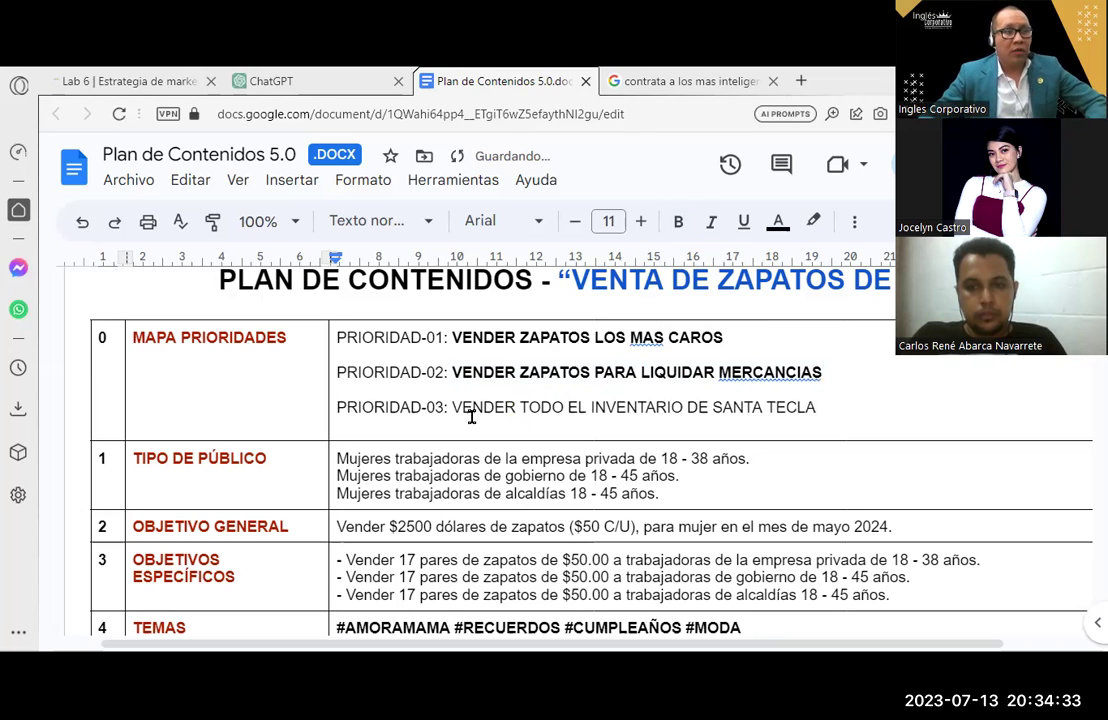
drag(452, 405, 863, 402)
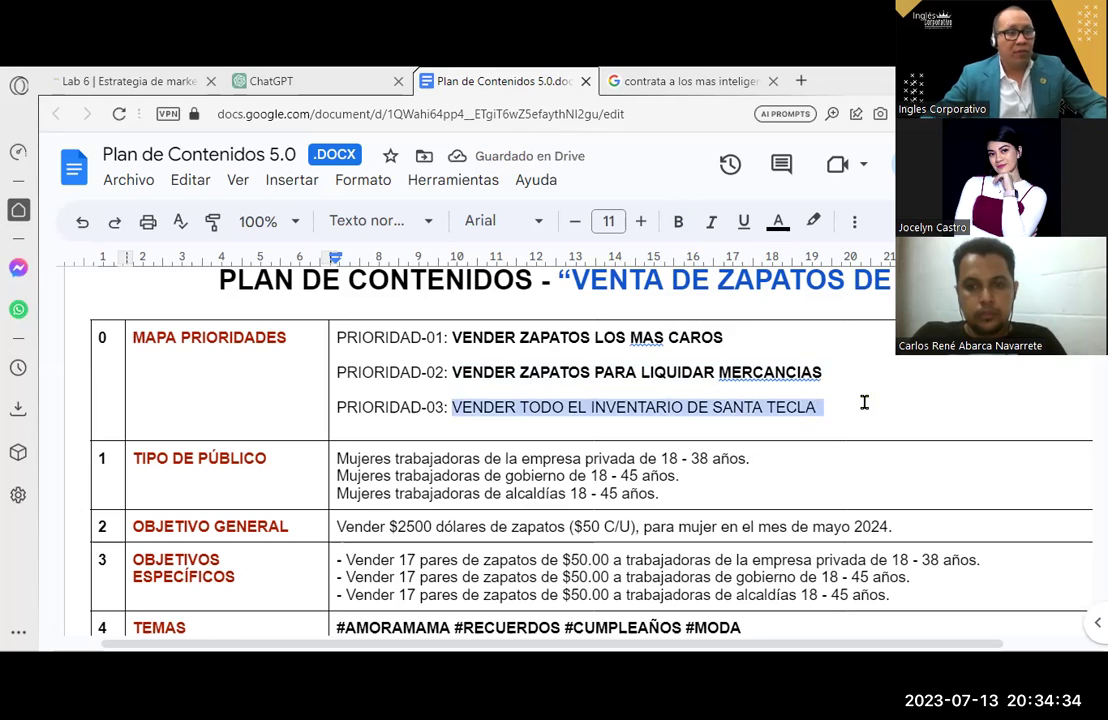
click(688, 221)
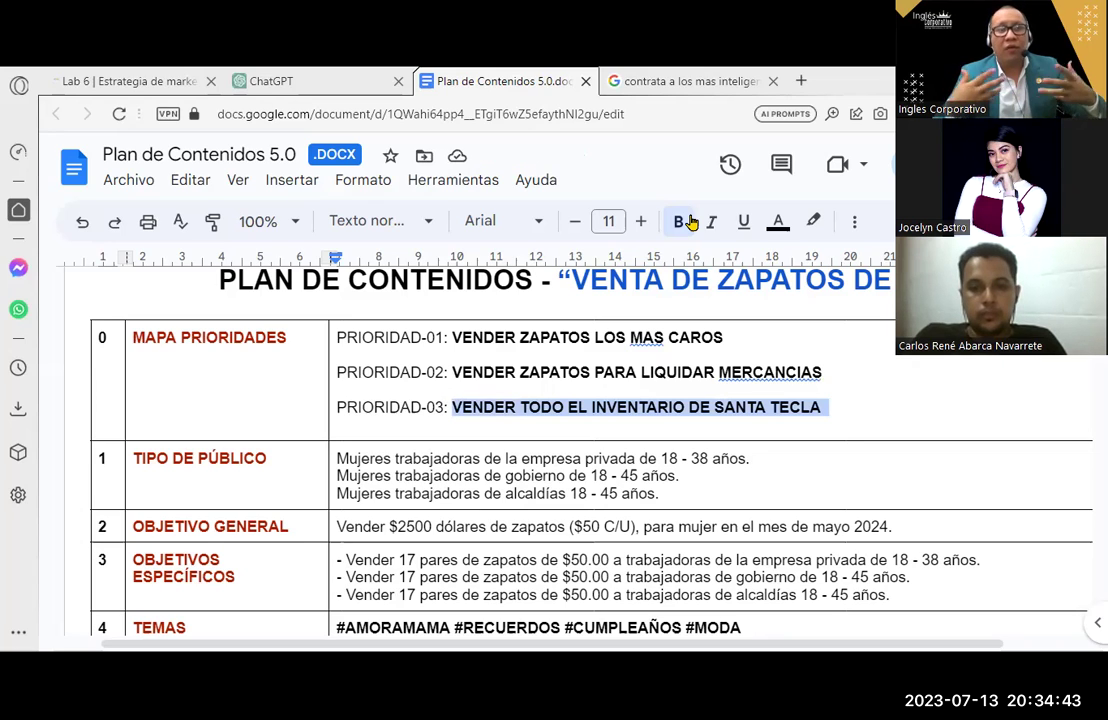
Accept the accented spellings MÁS and MERCANCÍAS from spelling suggestions.
right_click(654, 340)
click(700, 400)
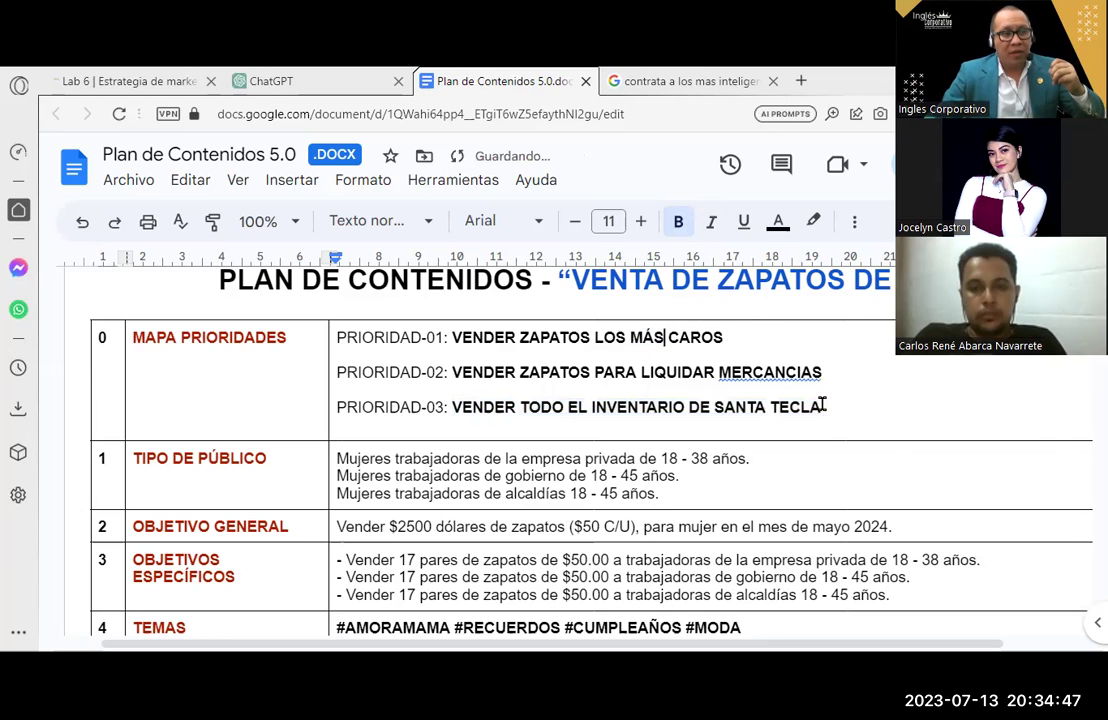
click(786, 372)
click(775, 341)
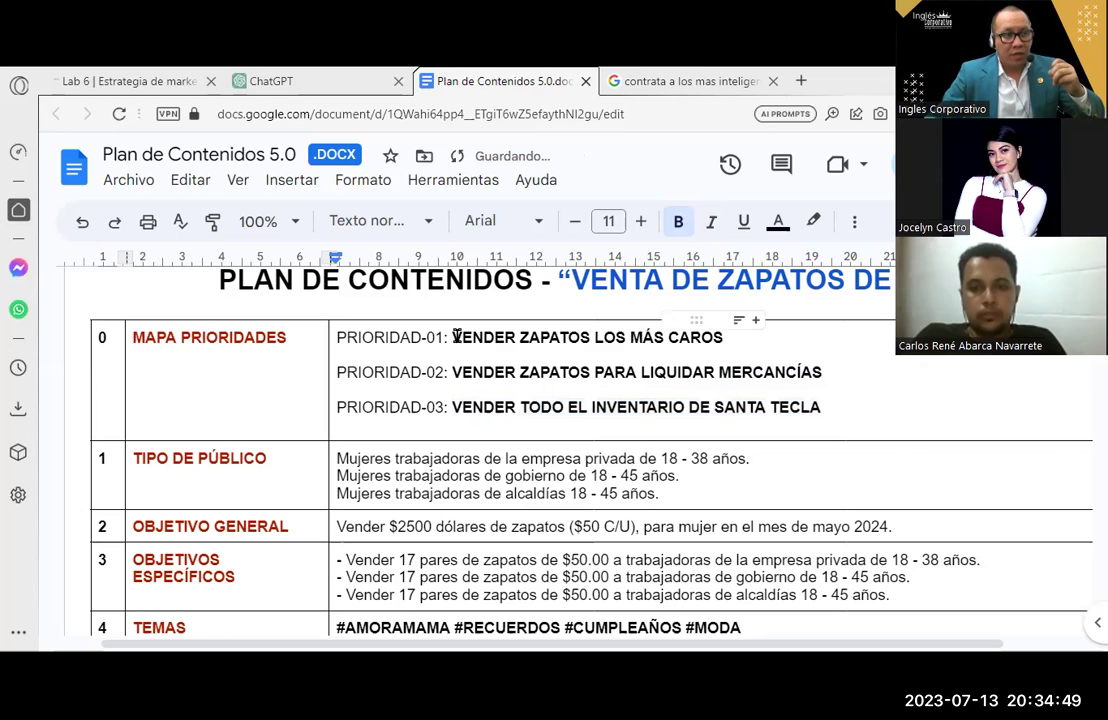
Make the PRIORIDAD-01 label bold and the PRIORIDAD-02 label bold blue.
drag(455, 338, 338, 340)
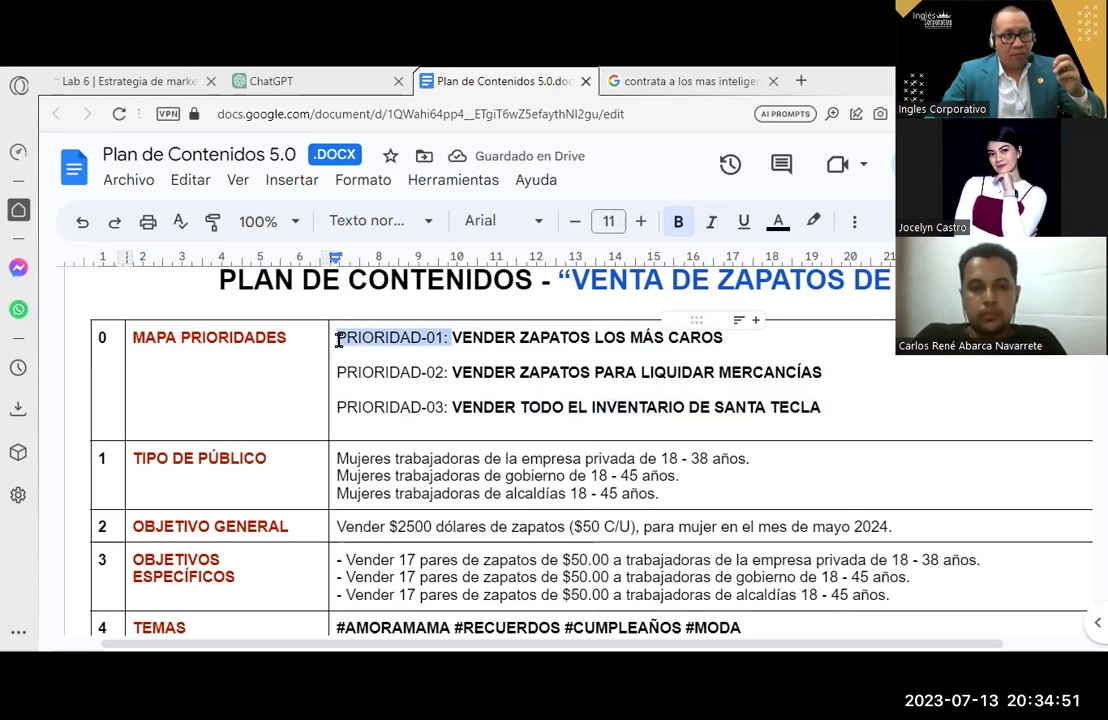
key(ctrl+b)
click(776, 221)
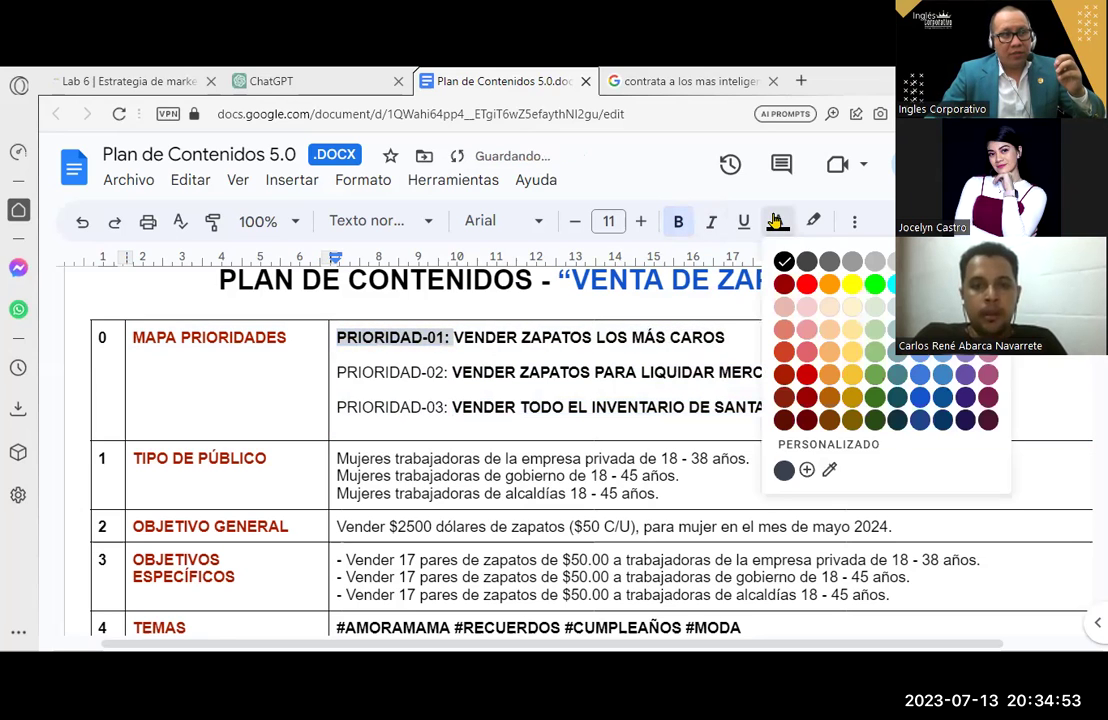
click(806, 284)
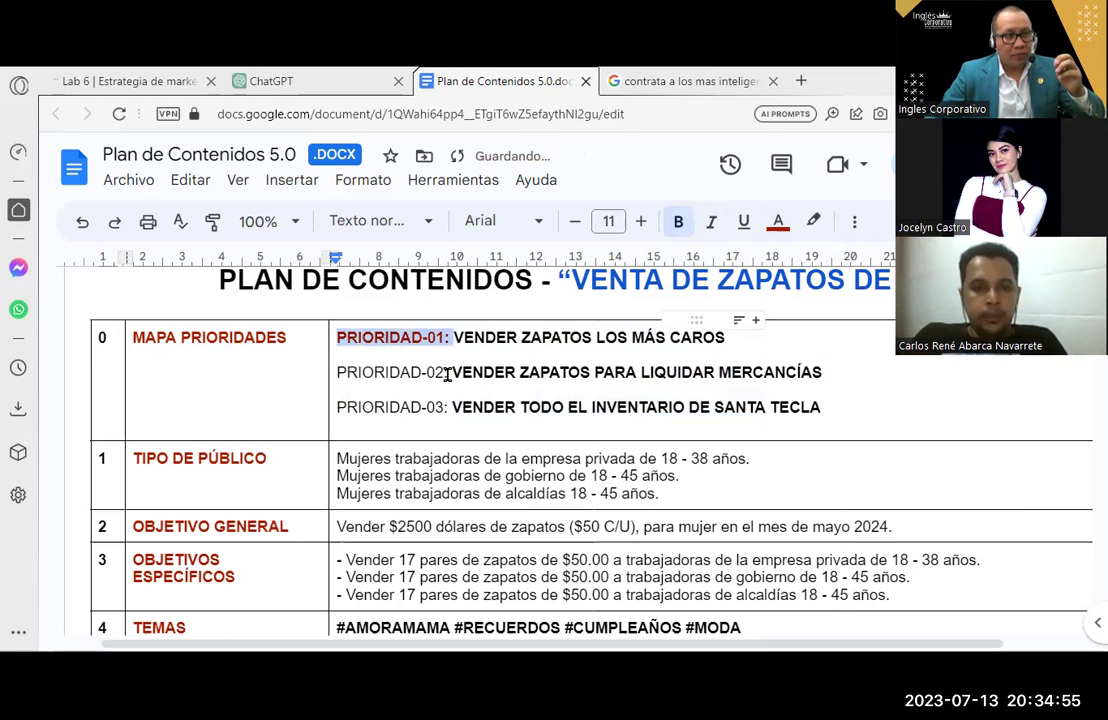
drag(447, 373, 338, 374)
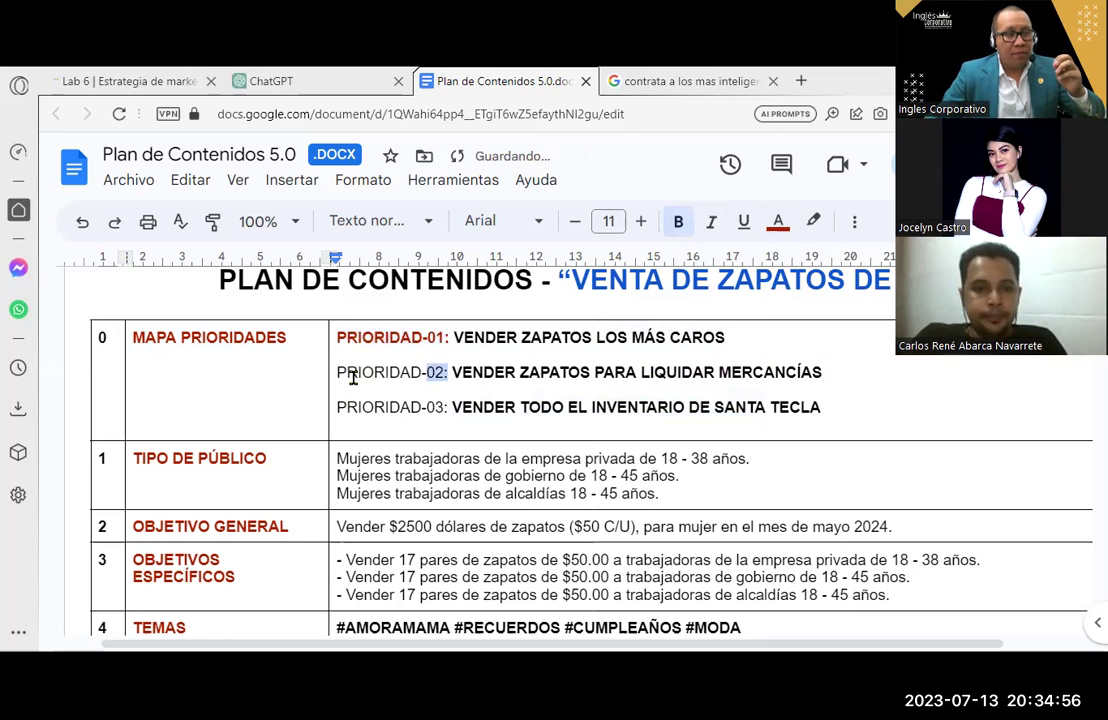
click(775, 233)
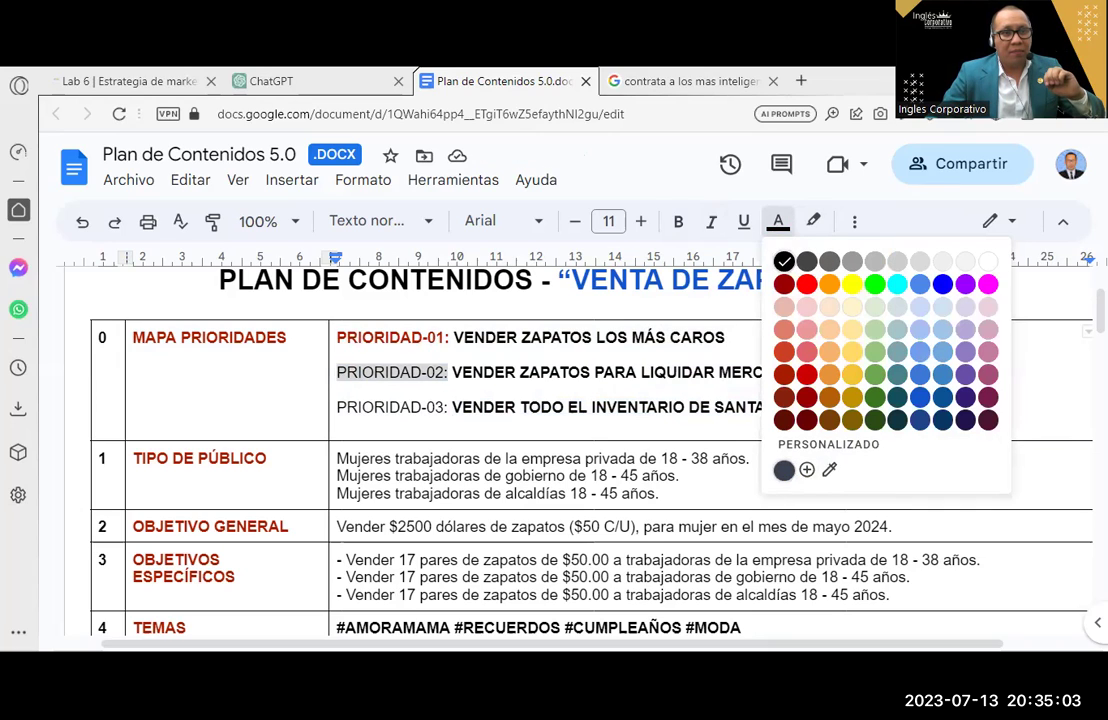
click(919, 351)
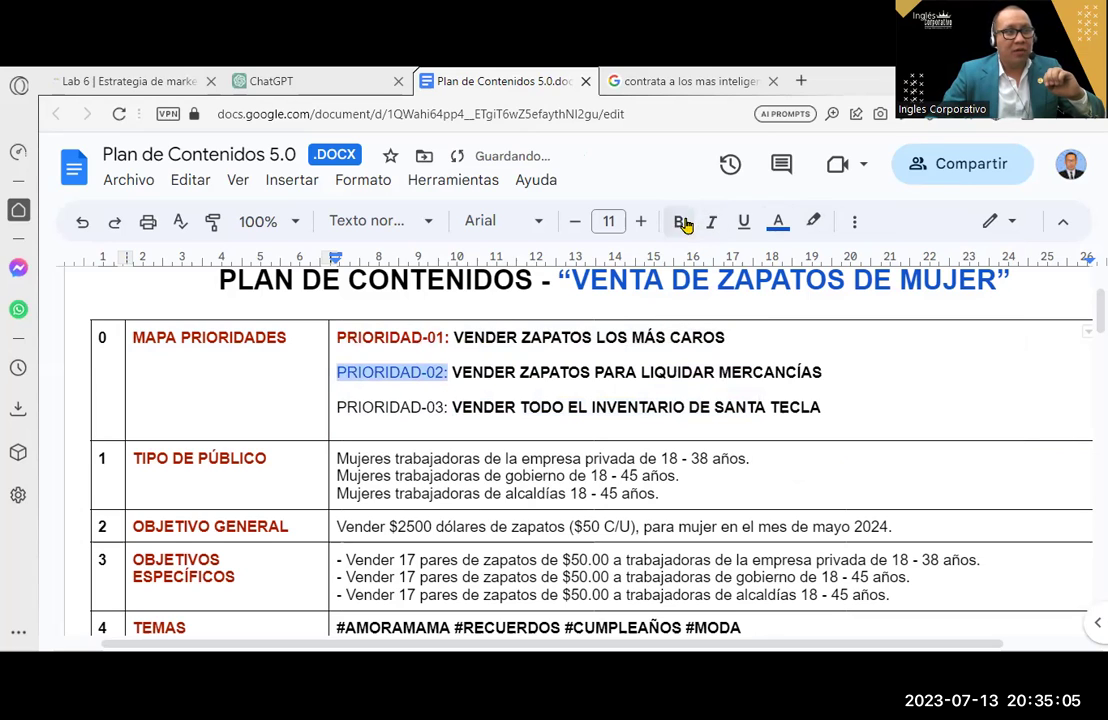
click(681, 222)
Recolour PRIORIDAD-01 blue and make the PRIORIDAD-03 label bold blue.
drag(449, 338, 336, 338)
click(776, 222)
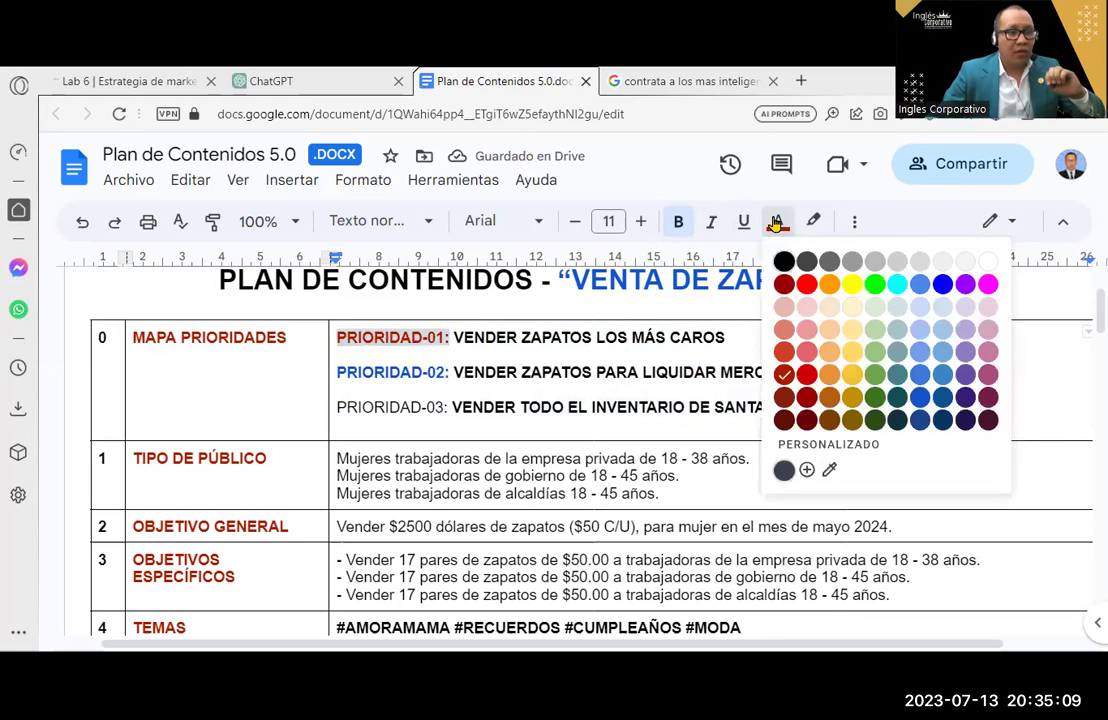
click(918, 405)
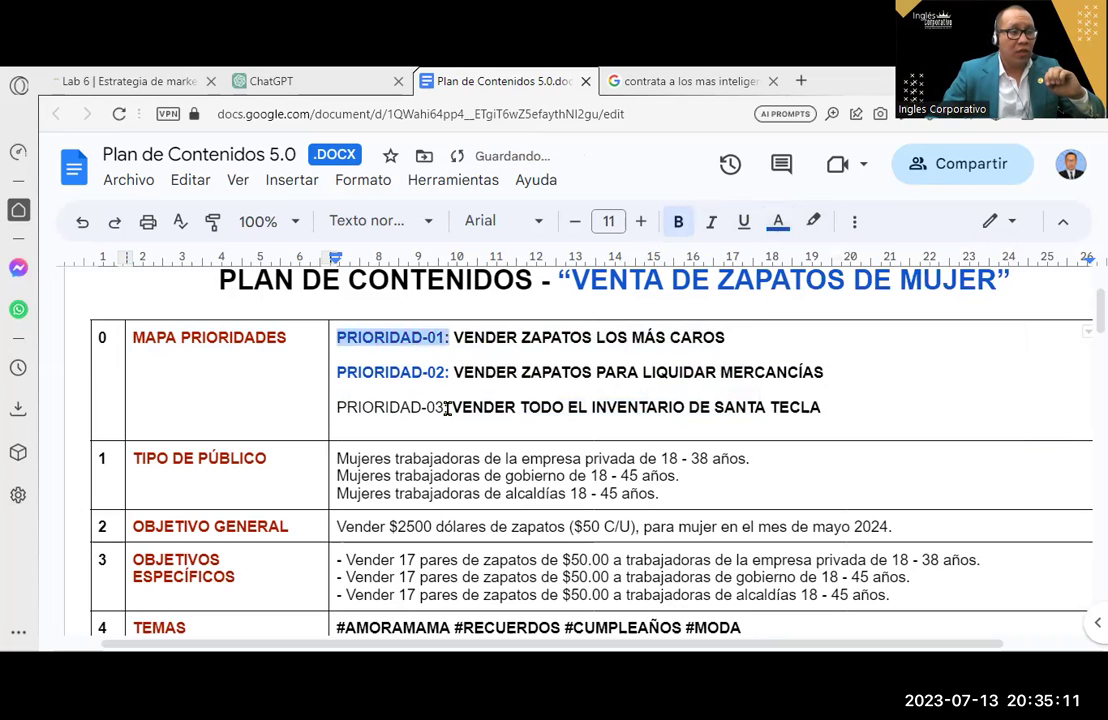
drag(449, 407, 333, 415)
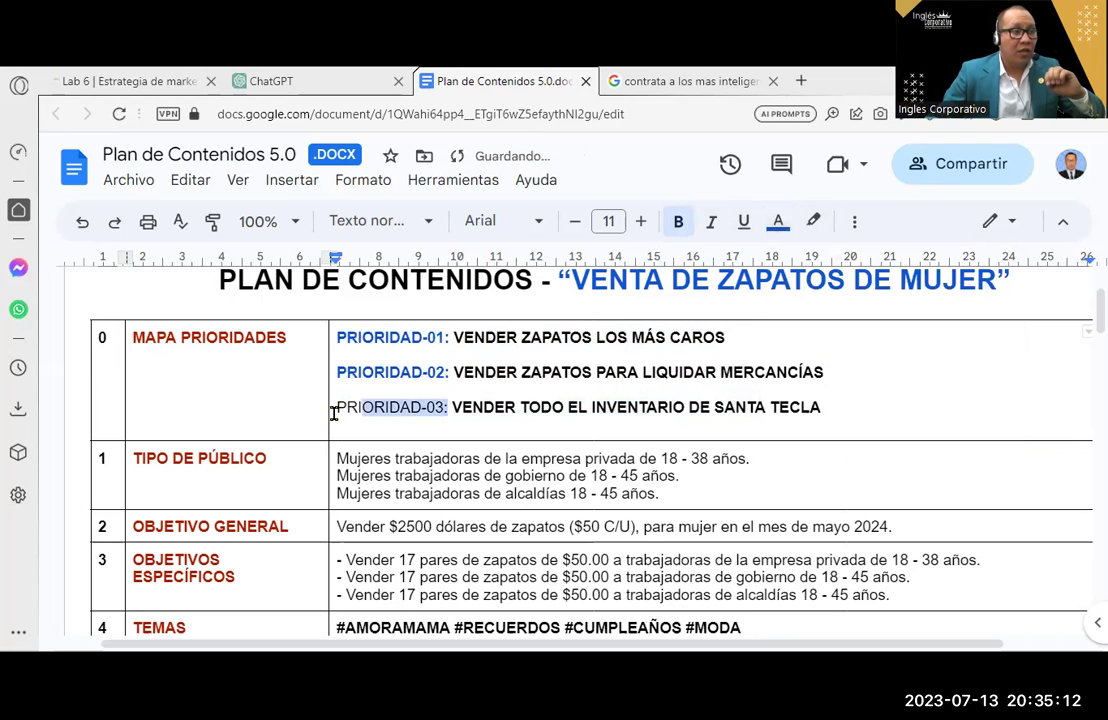
click(678, 221)
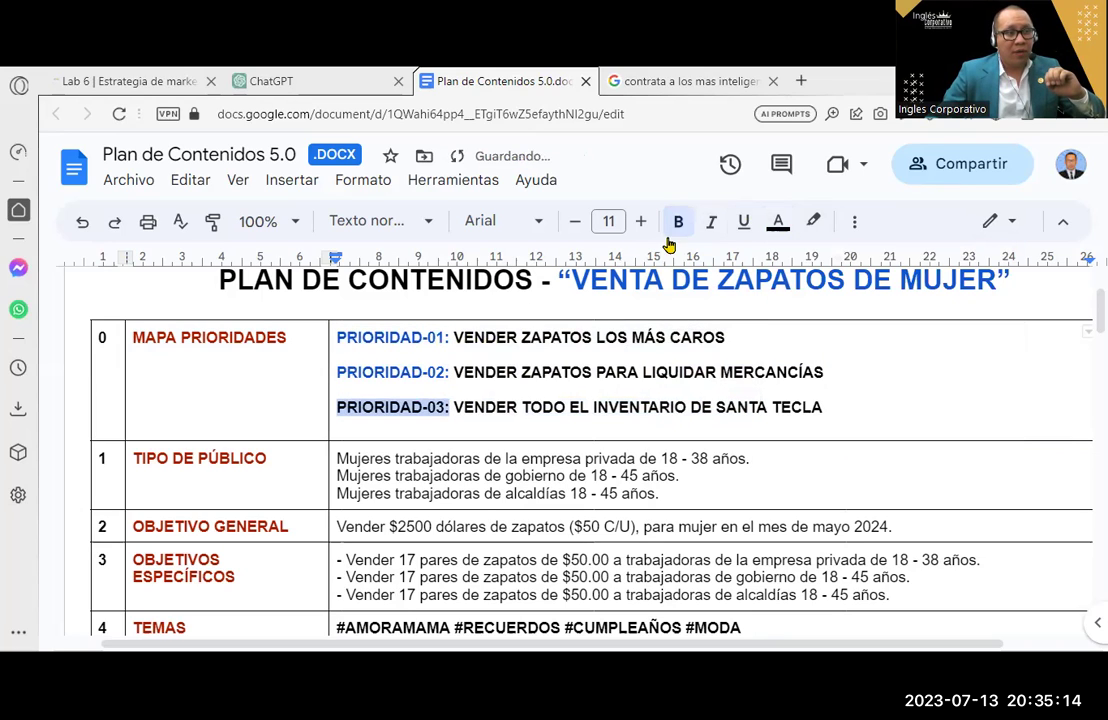
click(781, 223)
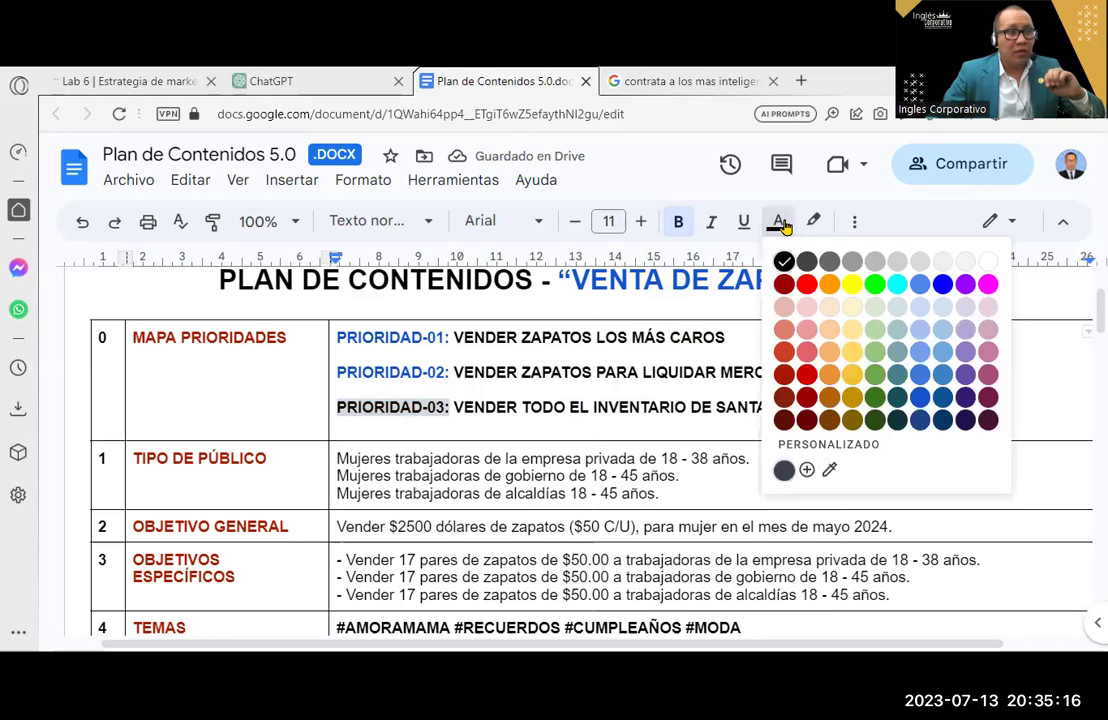
click(919, 400)
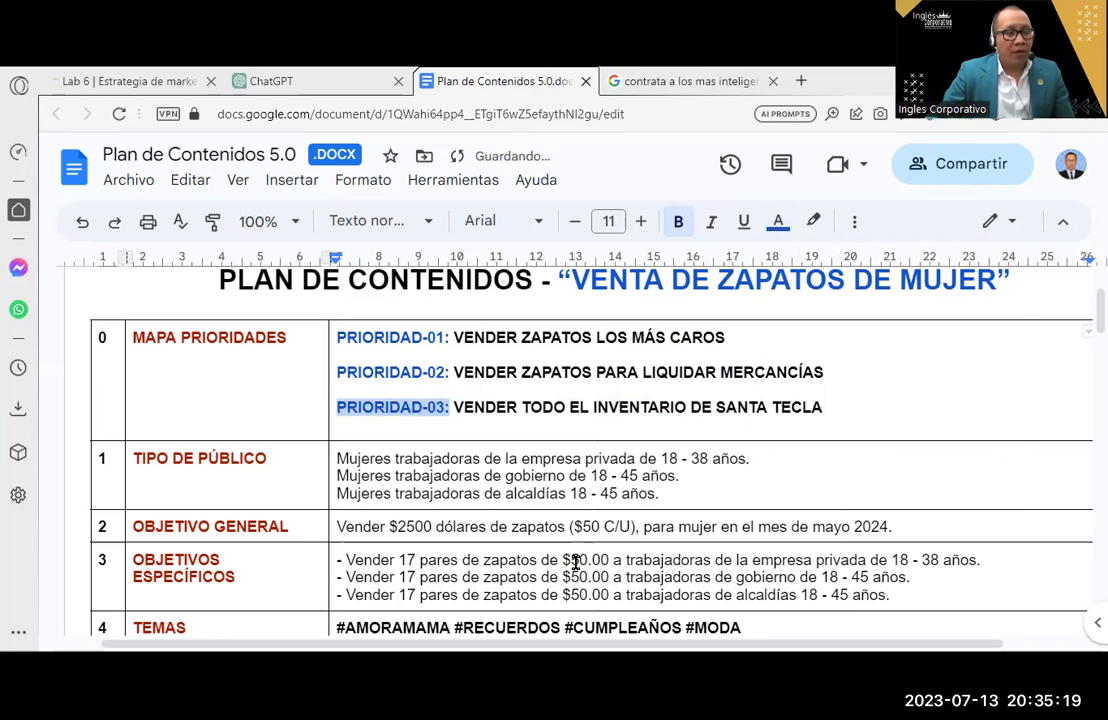
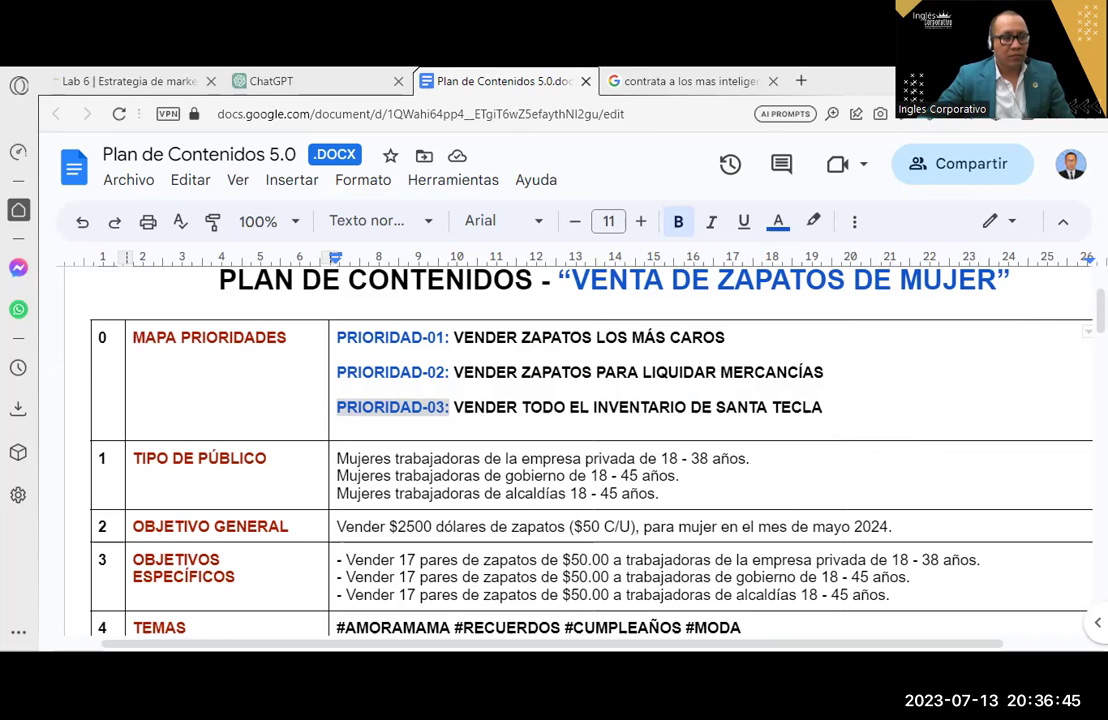
Insert an empty table row above the MAPA PRIORIDADES row.
click(254, 368)
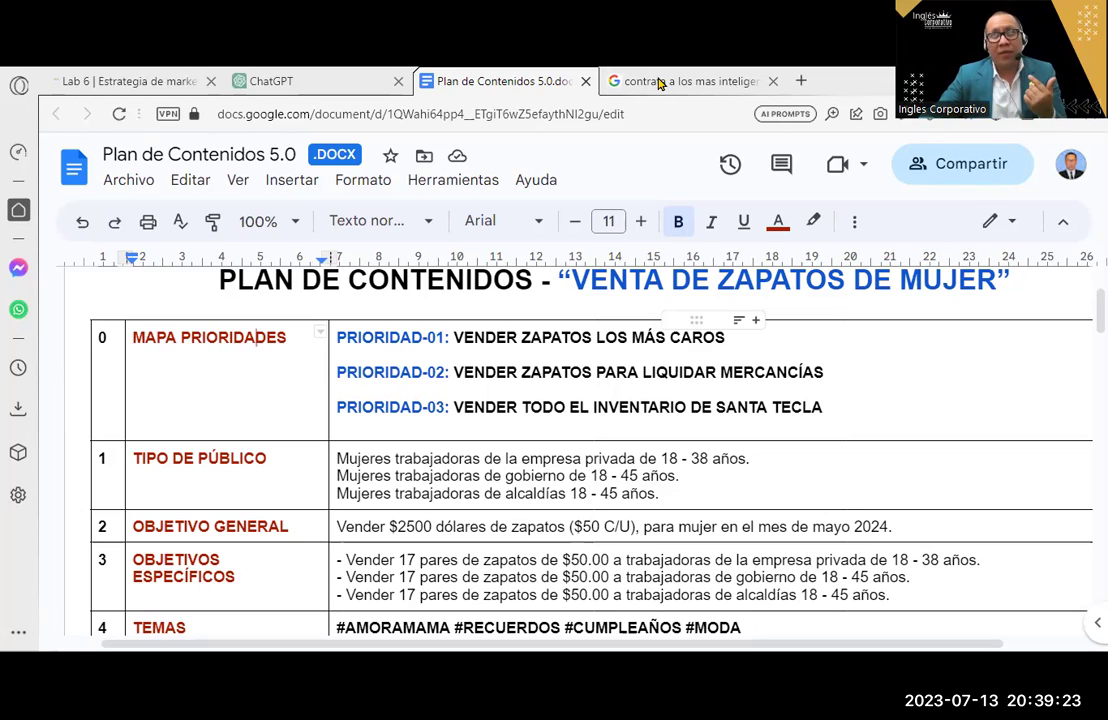
right_click(242, 388)
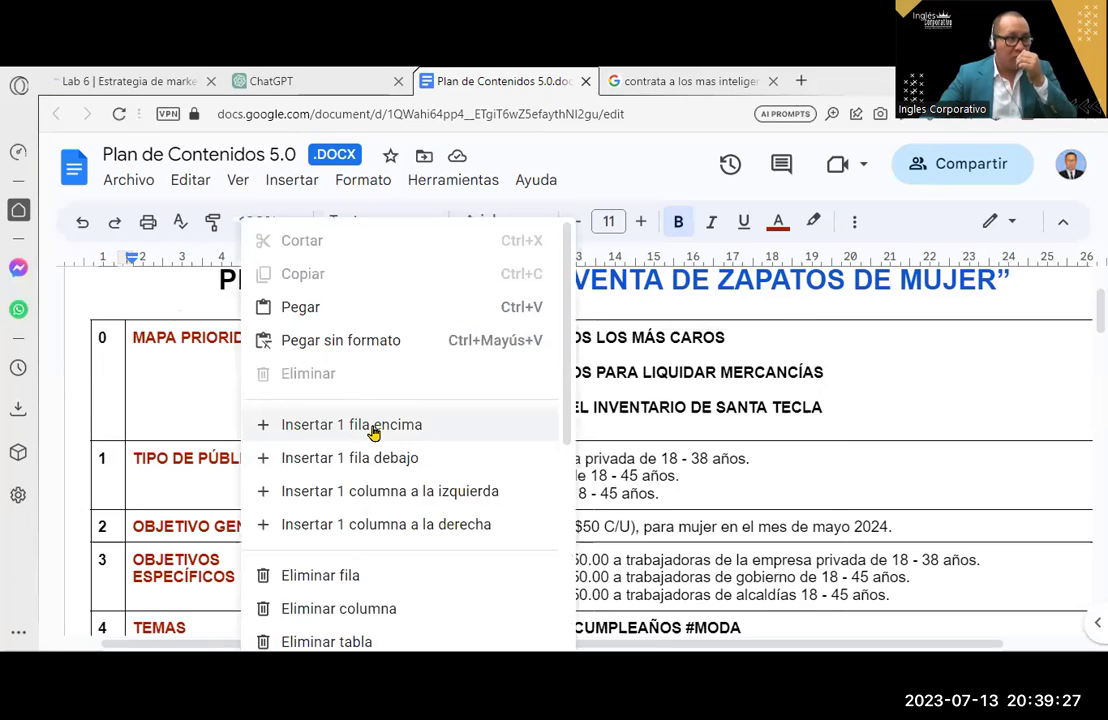
click(371, 424)
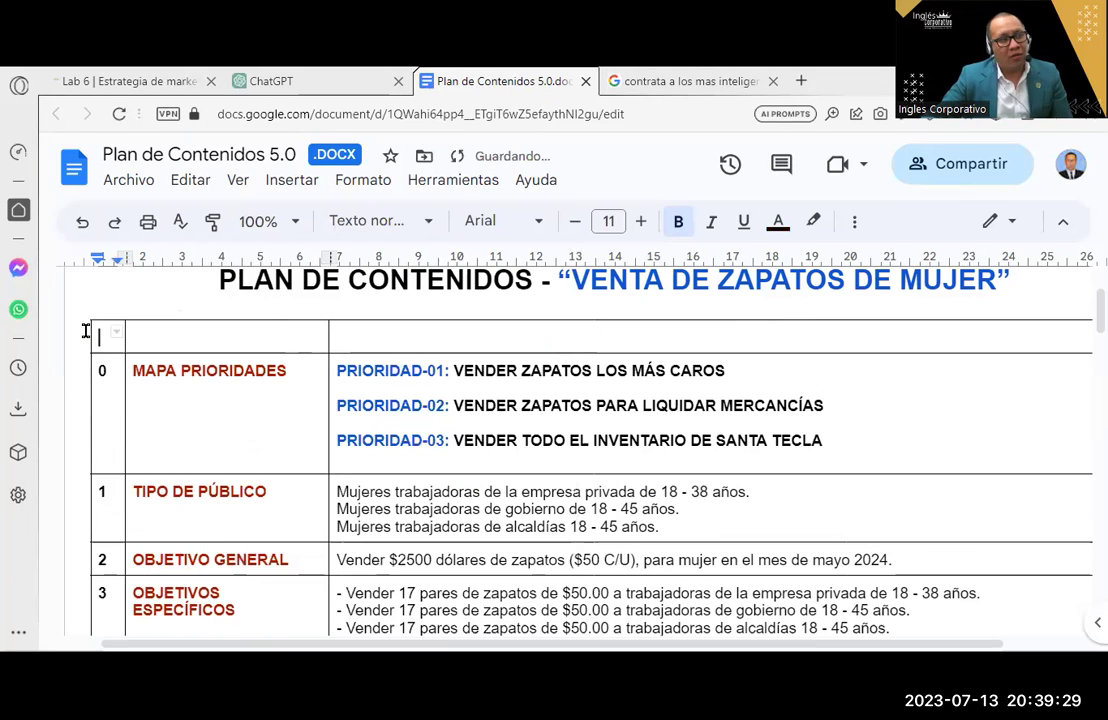
Enter 0 and OFERTA DE VALOR in the new row's first two cells.
text(0)
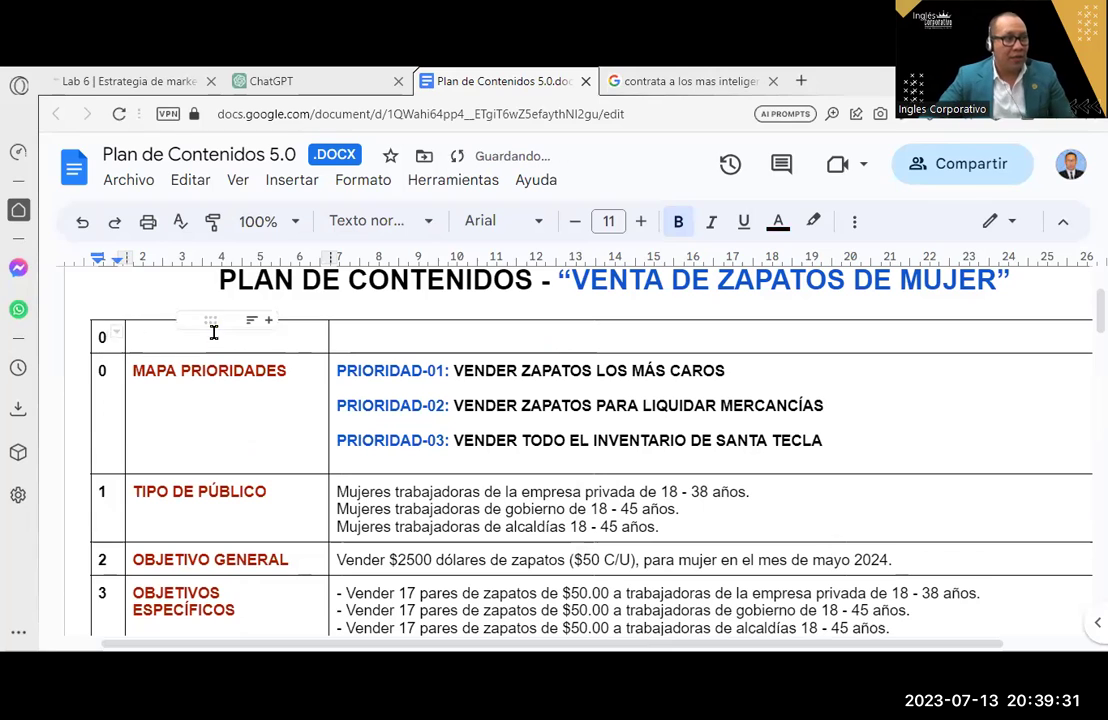
drag(213, 333, 229, 333)
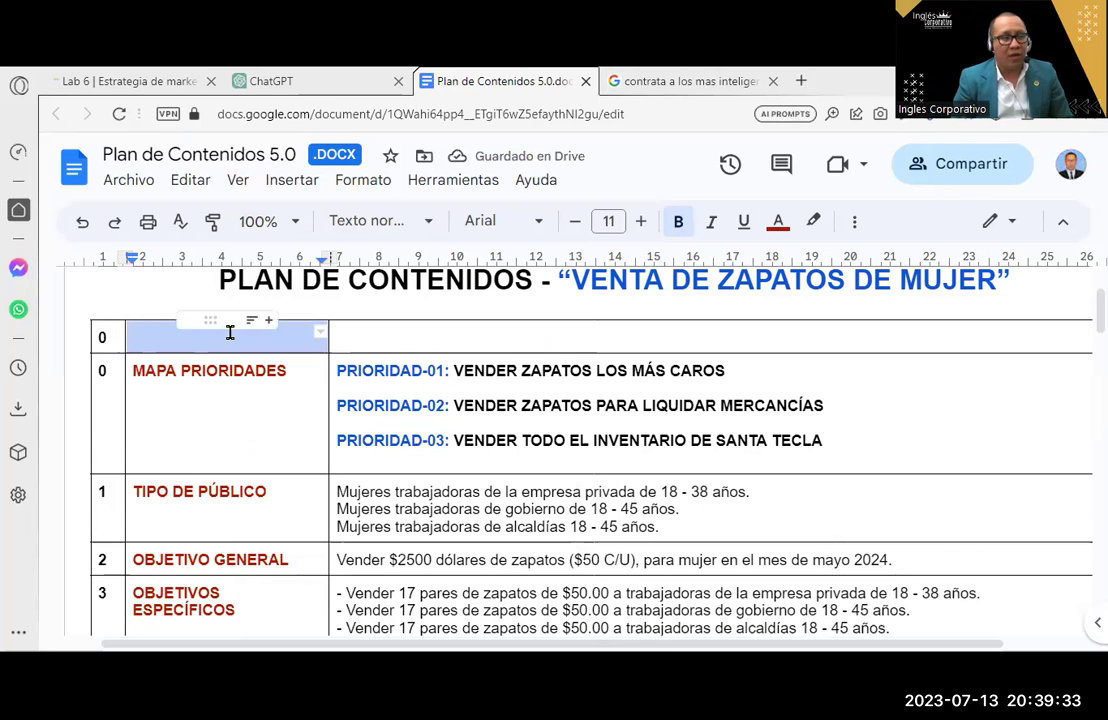
click(229, 333)
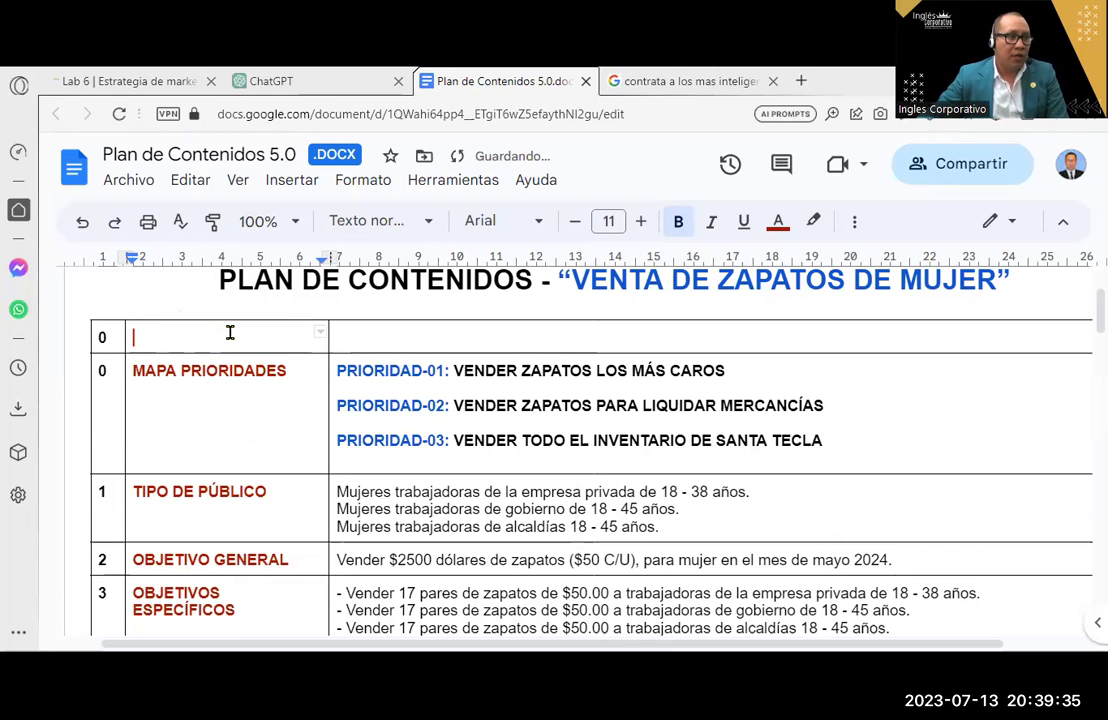
text(OFERTA DE VALOR)
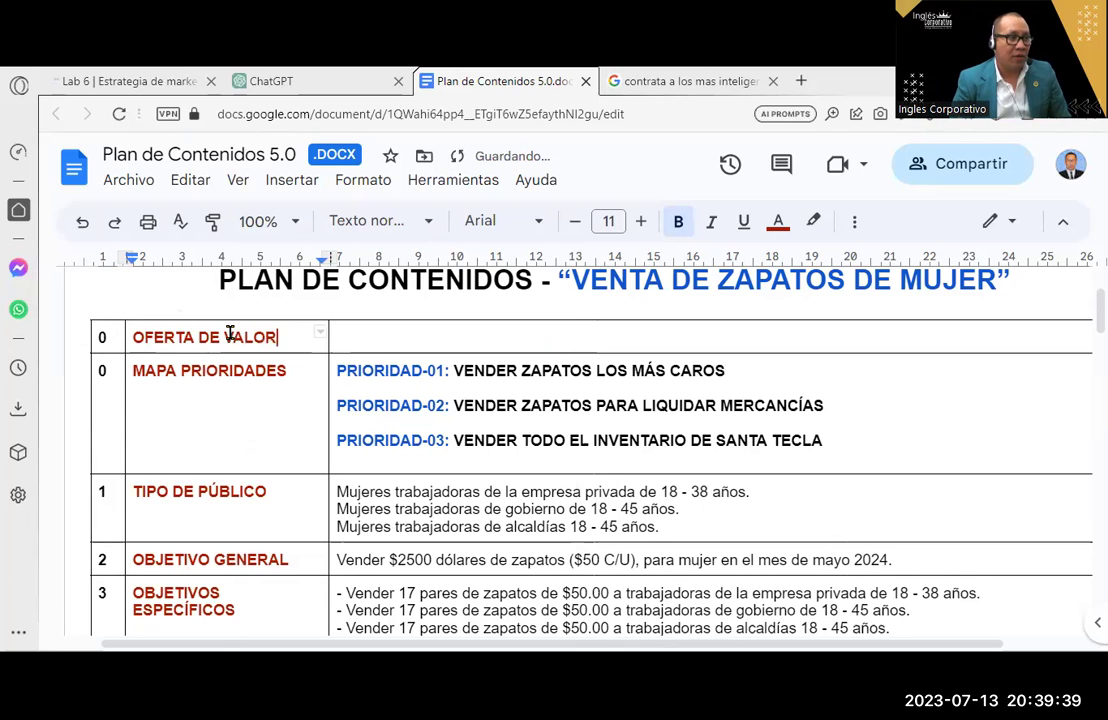
click(365, 345)
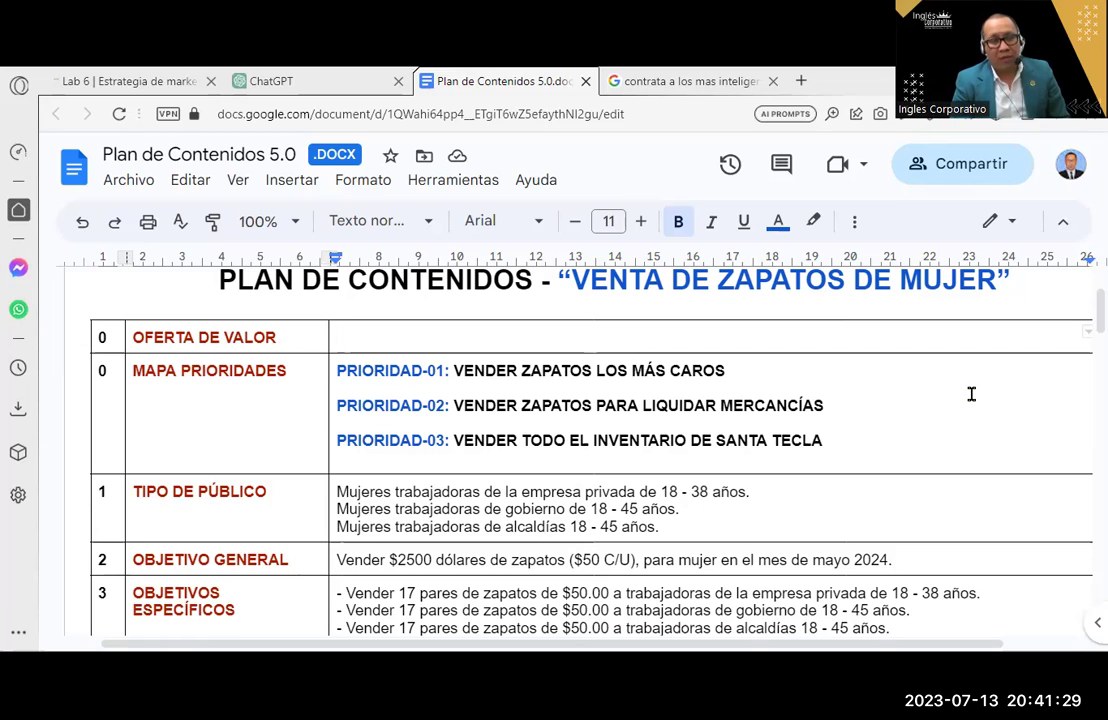
Type VACÍOS DEL MERCADO in the cell, accepting the accented VACÍOS spelling.
text(VACIOS DEL MER)
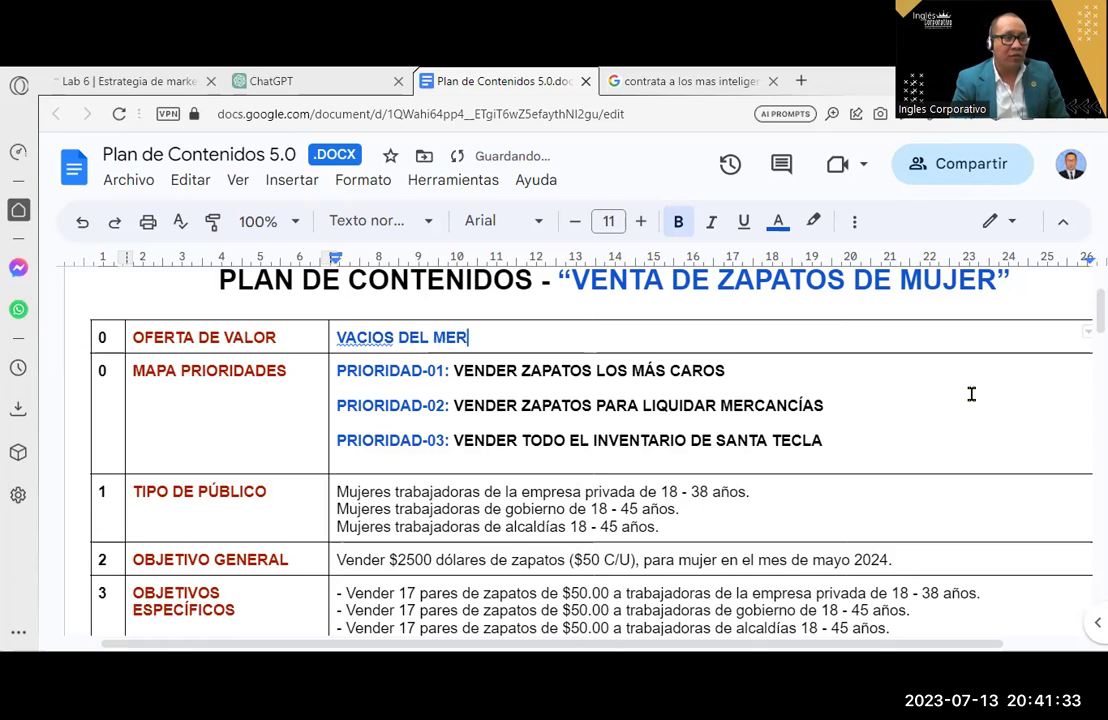
text(CADO)
key(Return)
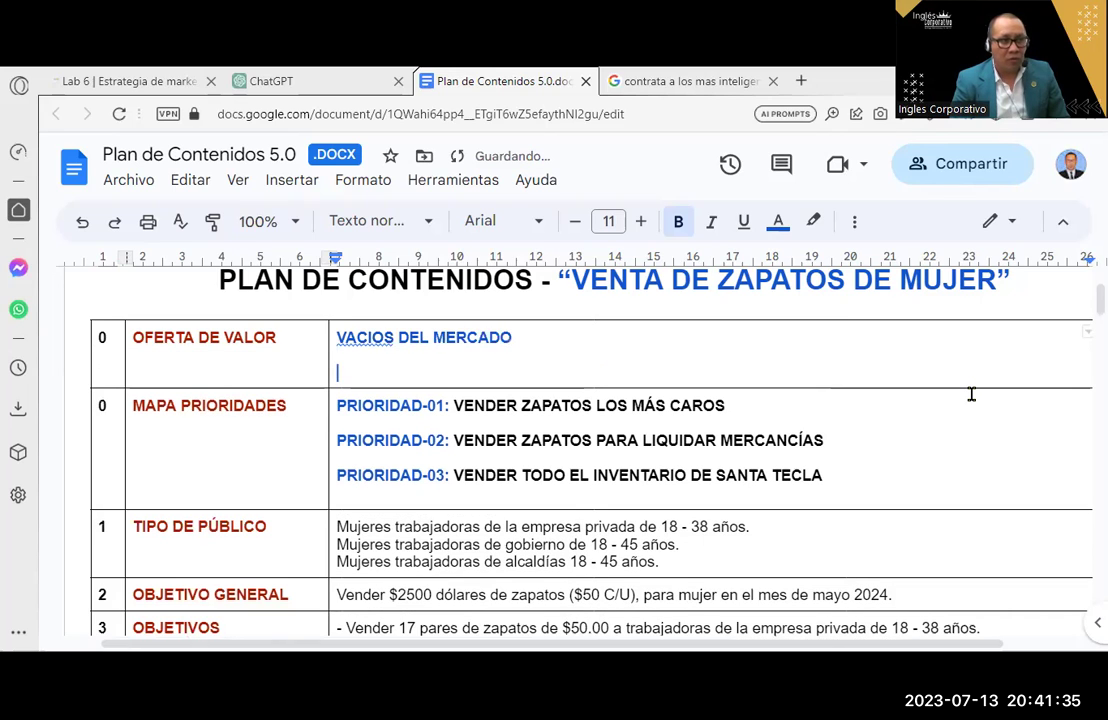
click(372, 340)
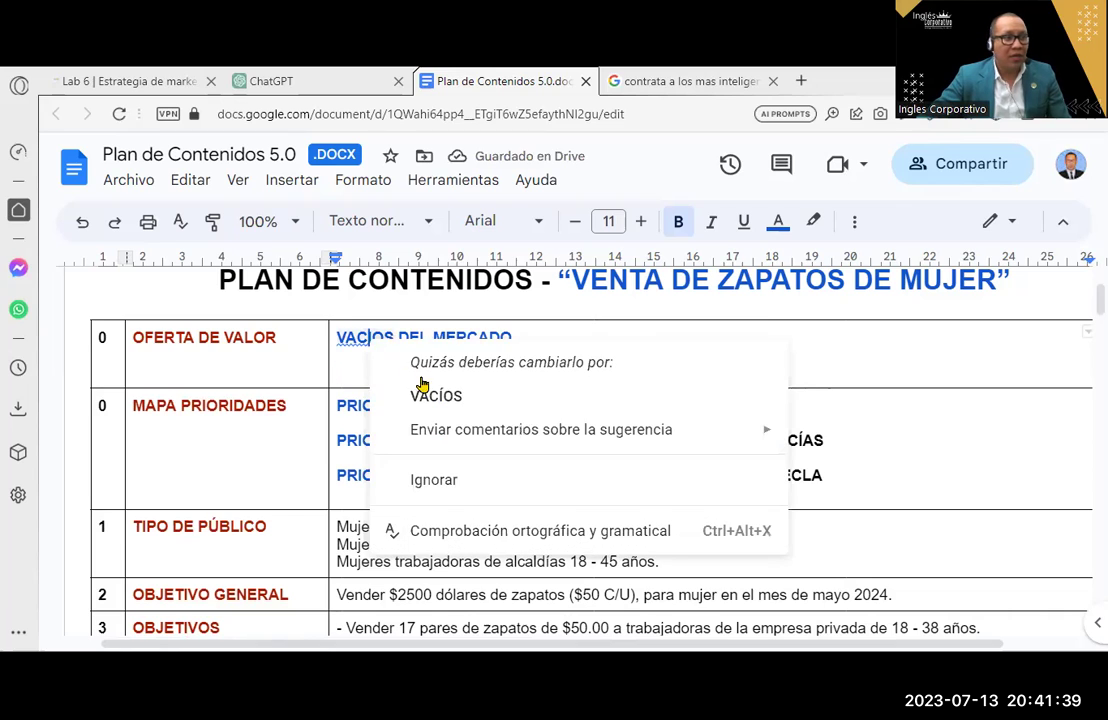
click(423, 378)
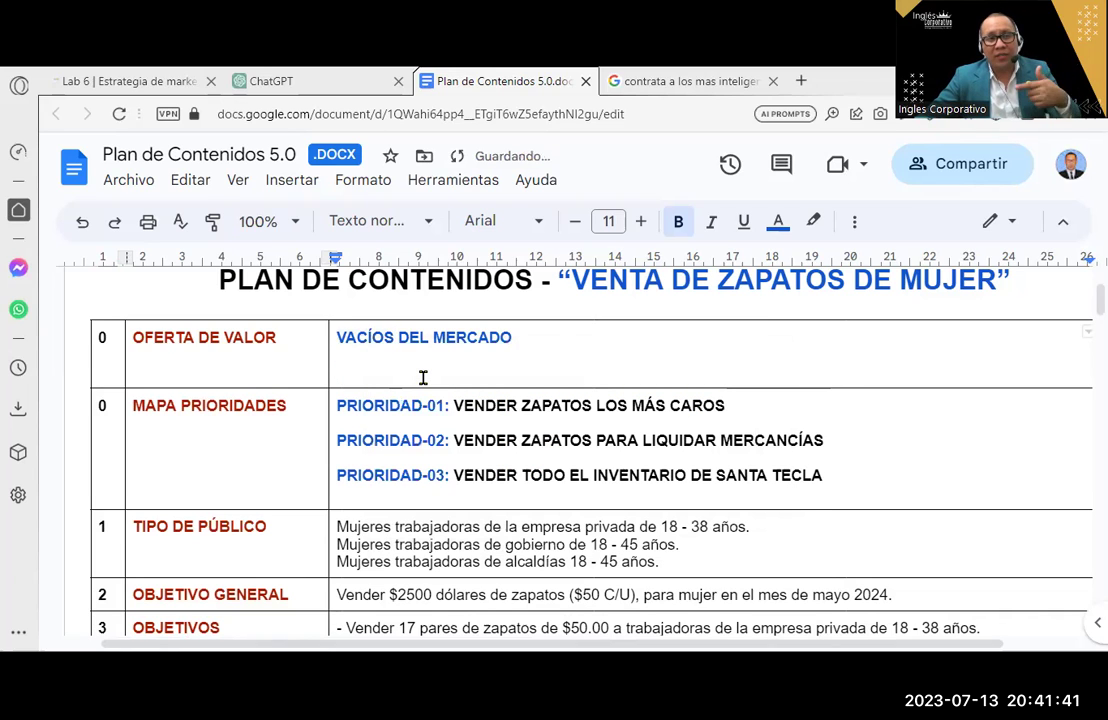
mouse_move(558, 319)
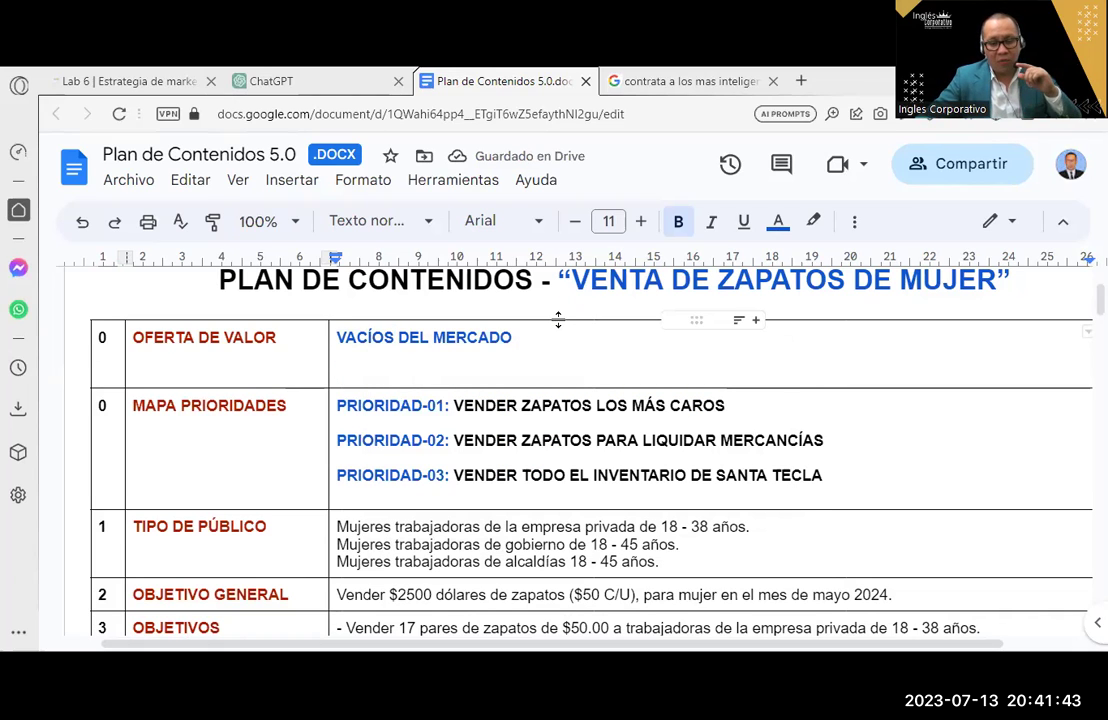
click(553, 343)
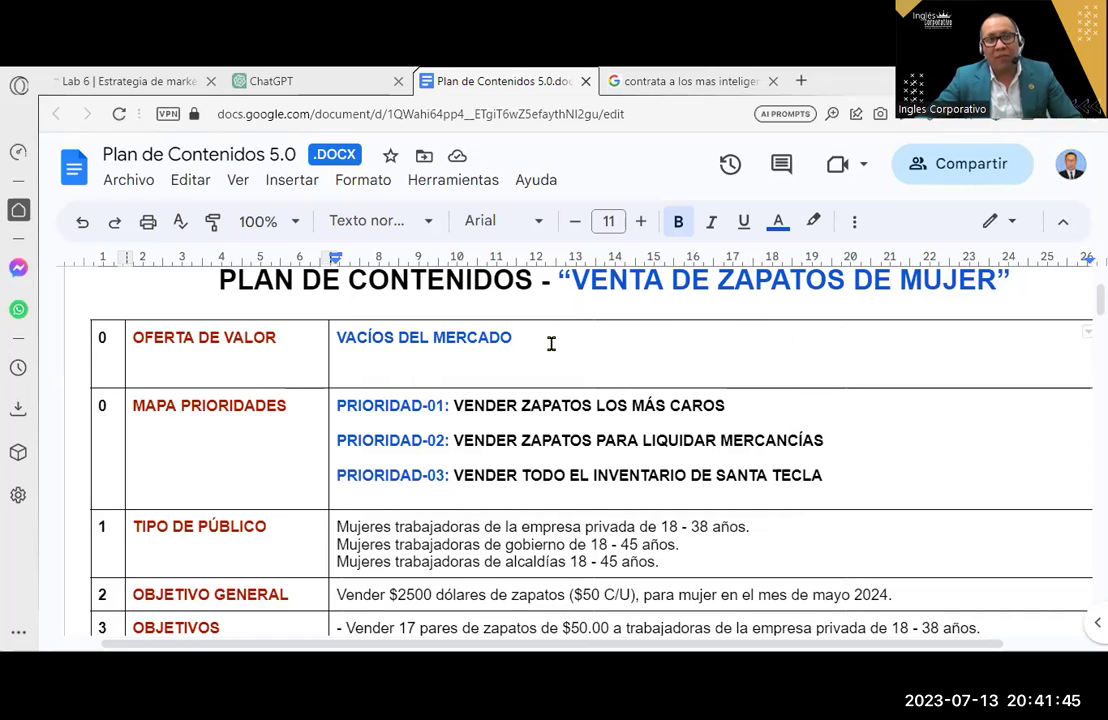
Add a dash line '- PASARIA DE MAL SERVICIO' below it, undoing the automatic list.
key(Return)
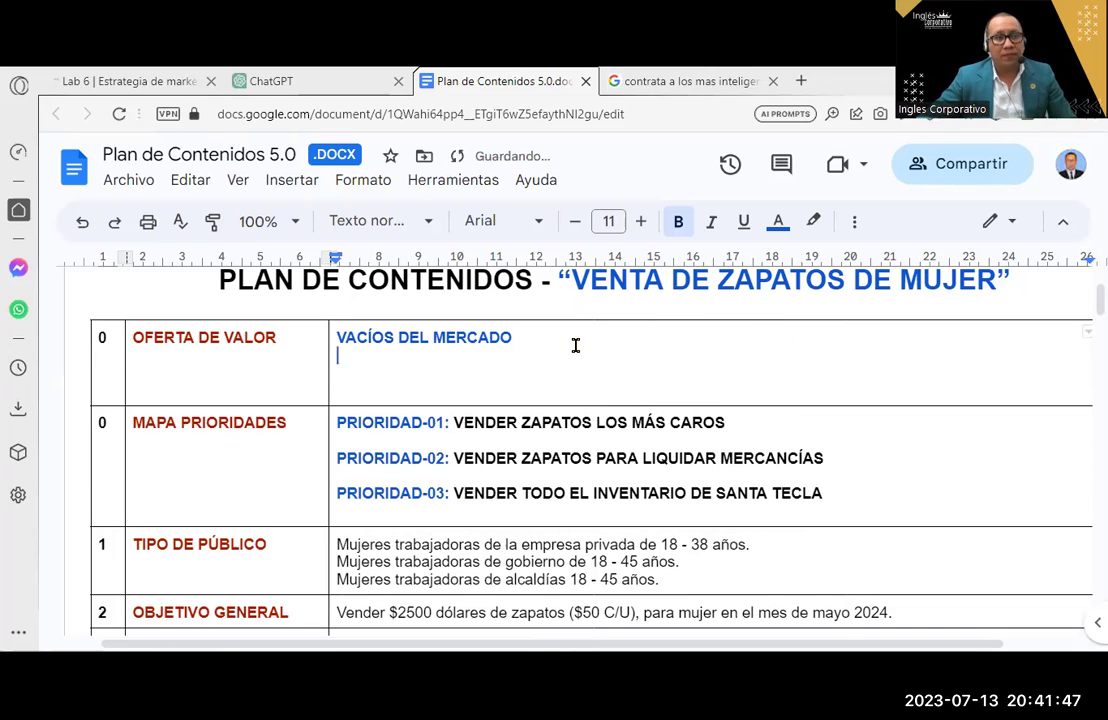
text(-)
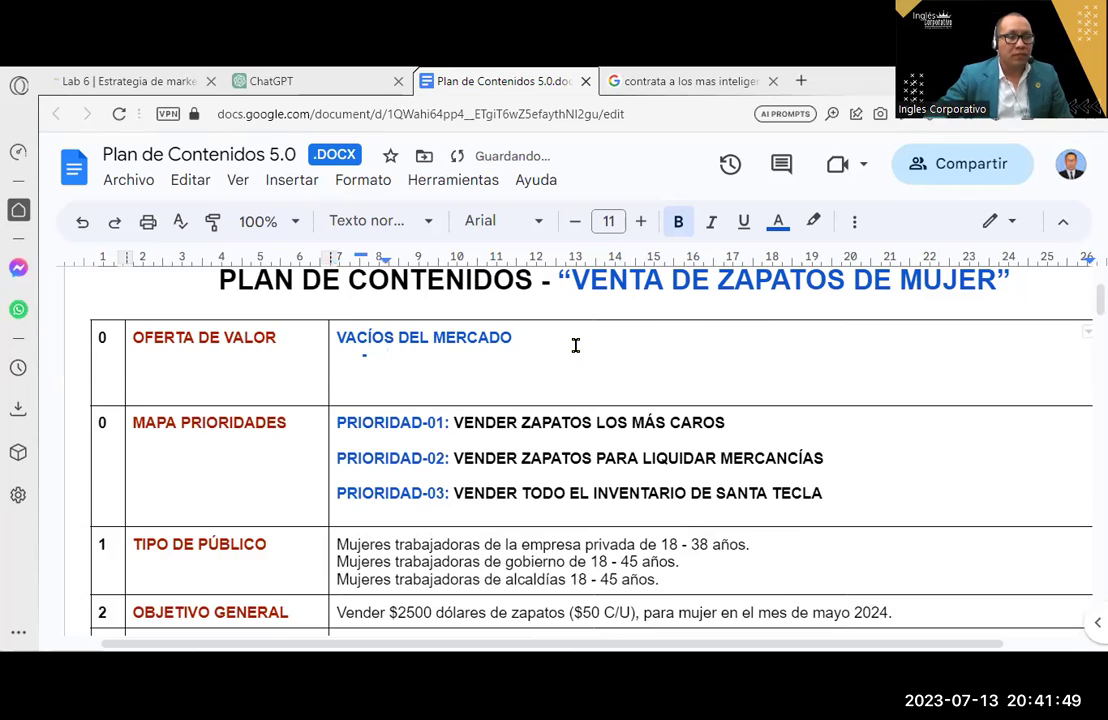
click(82, 220)
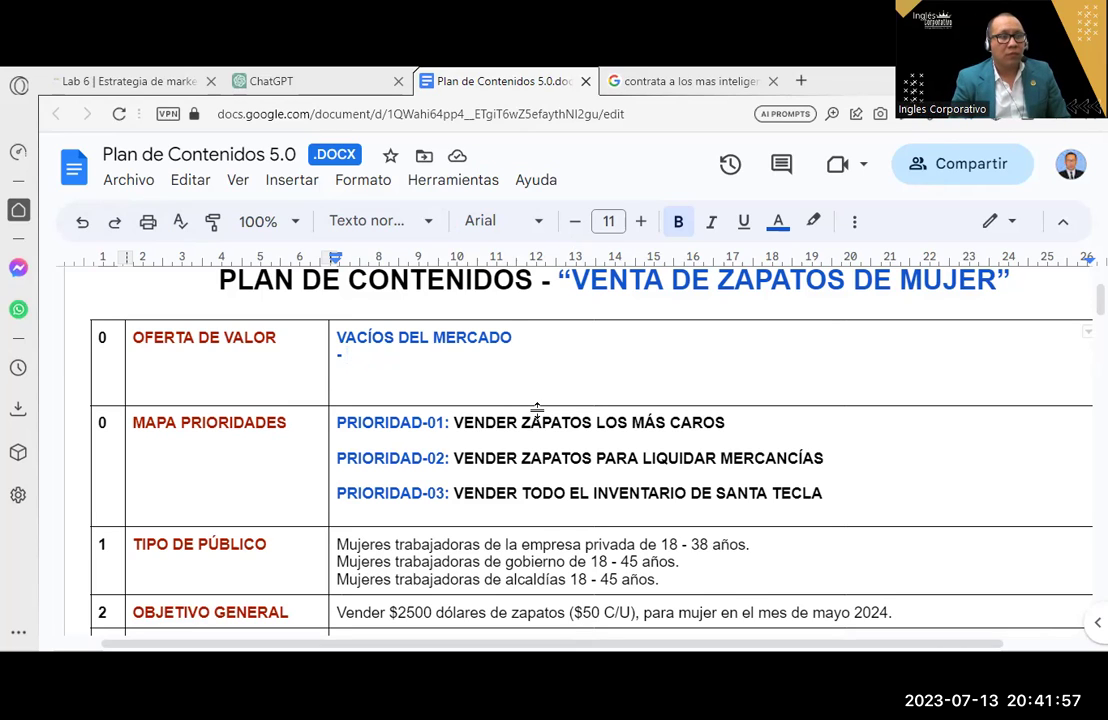
text(ADO - )
text(PASA)
key(BackSpace)
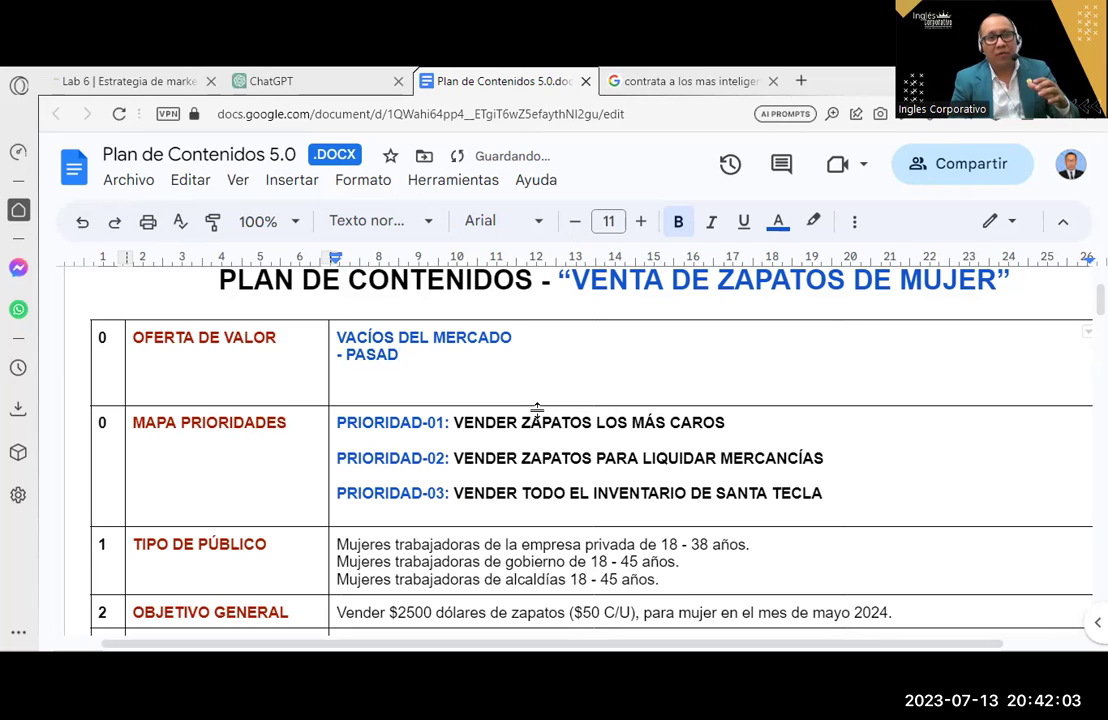
key(BackSpace)
key(BackSpace)
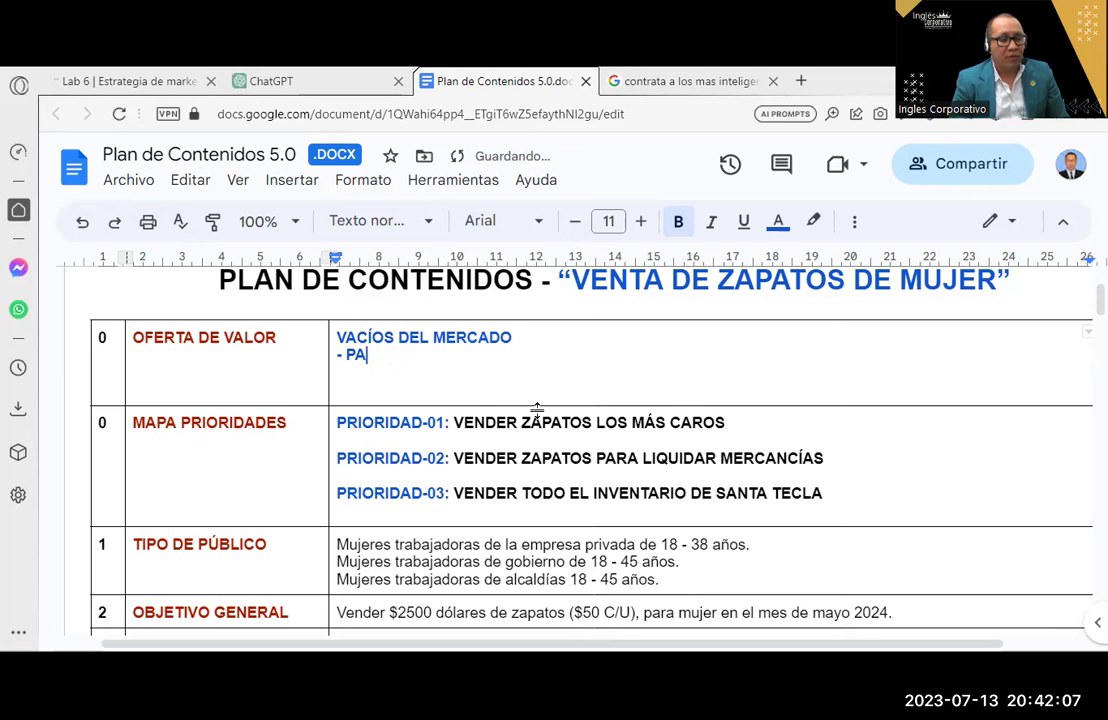
text(SARIA)
text( ()
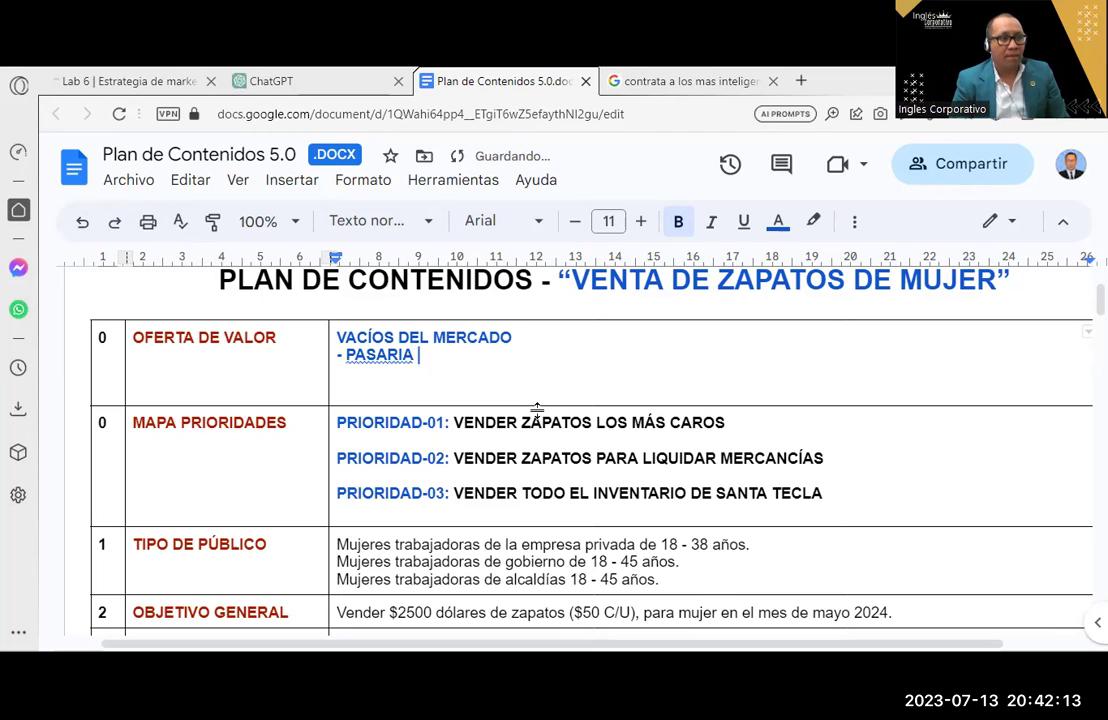
text(DE MAL SERVICIO)
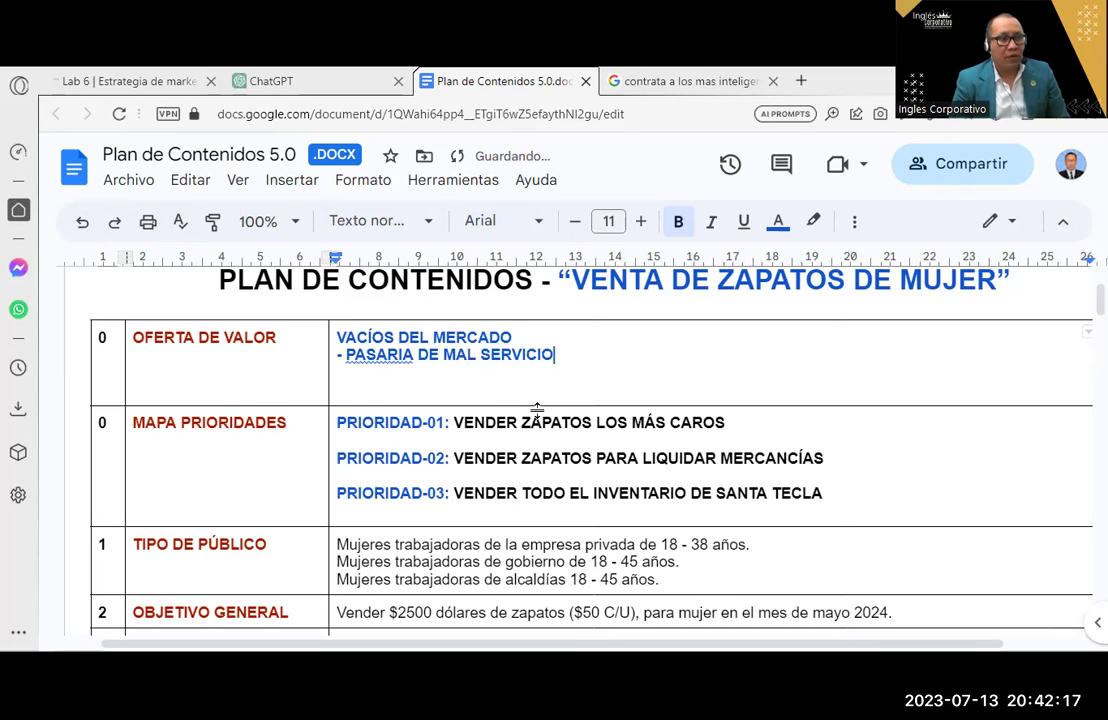
Add a blank line after VACÍOS DEL MERCADO and colour the dash item green.
click(513, 337)
key(Return)
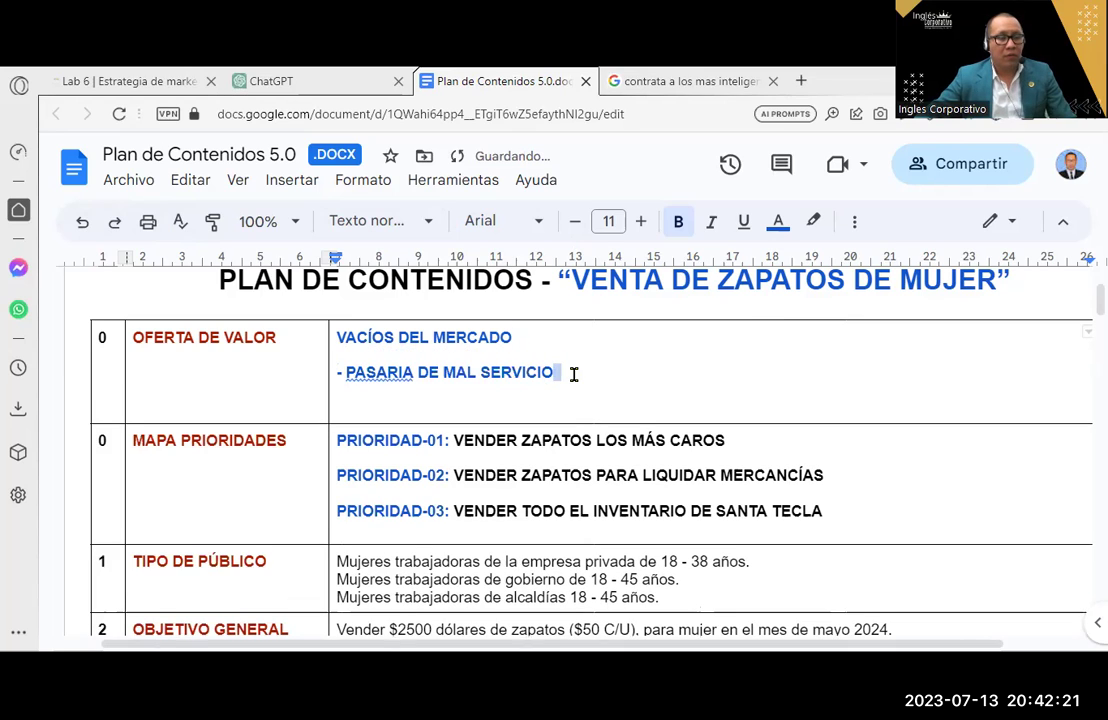
mouse_move(569, 373)
mouse_down()
mouse_move(330, 373)
mouse_move(561, 372)
mouse_up()
click(339, 372)
text(-)
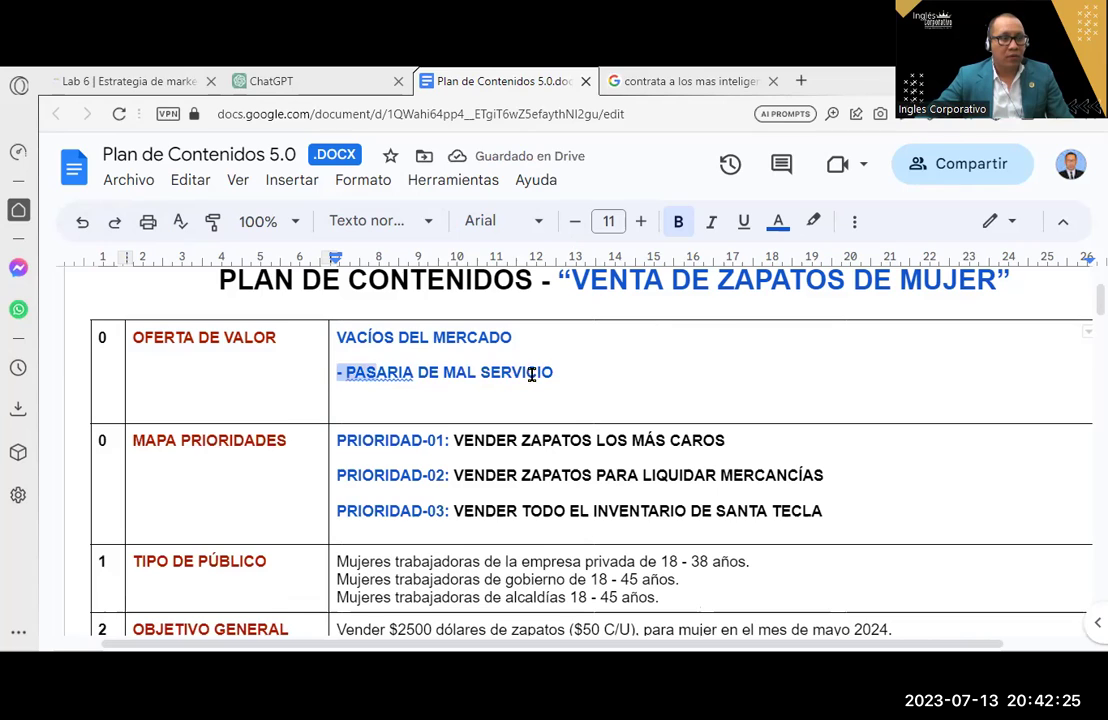
click(780, 222)
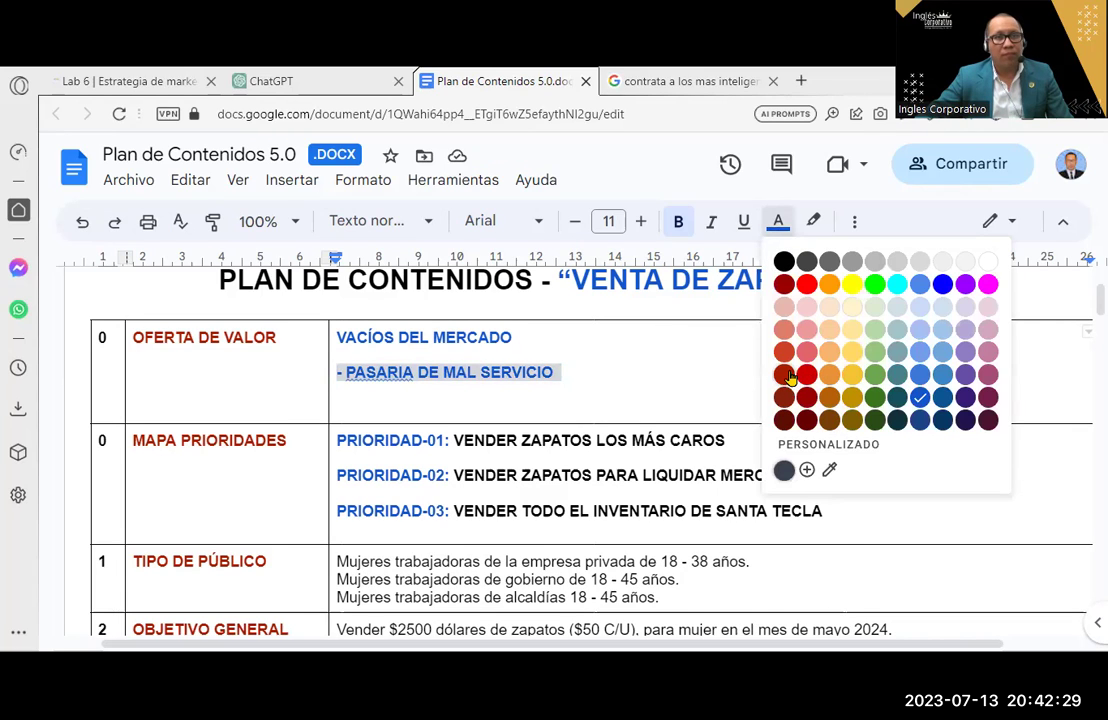
click(881, 398)
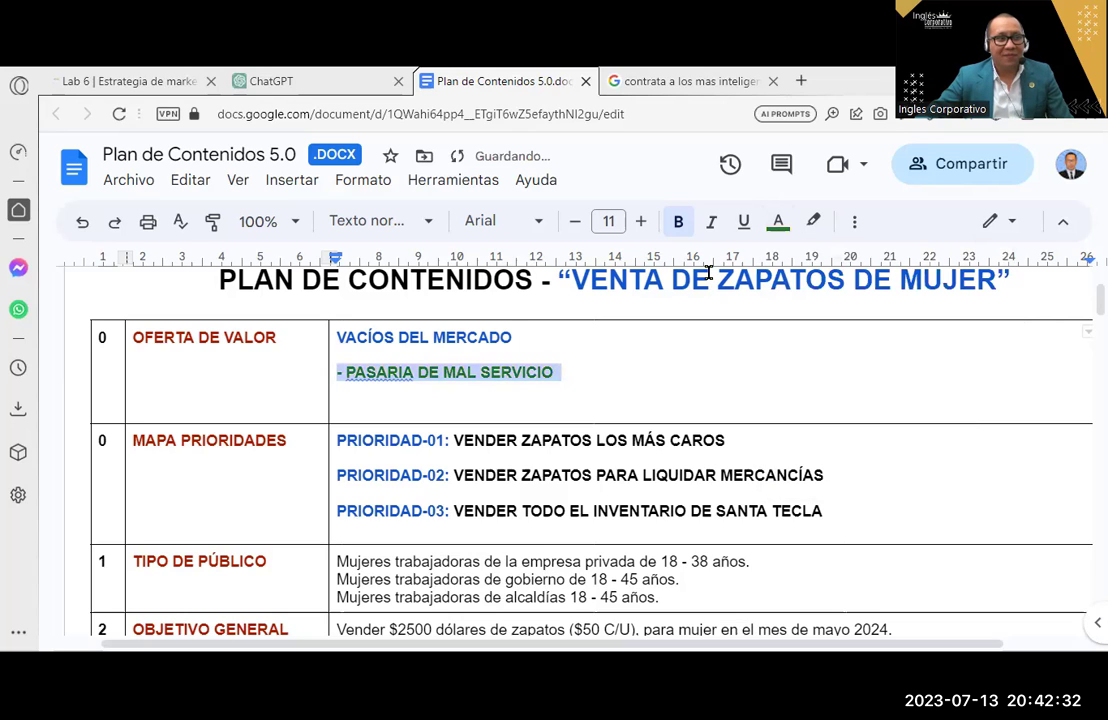
Correct the item's spelling so it reads '- PASADÍA DE MAL SERVICIO'.
click(396, 370)
click(385, 344)
click(575, 361)
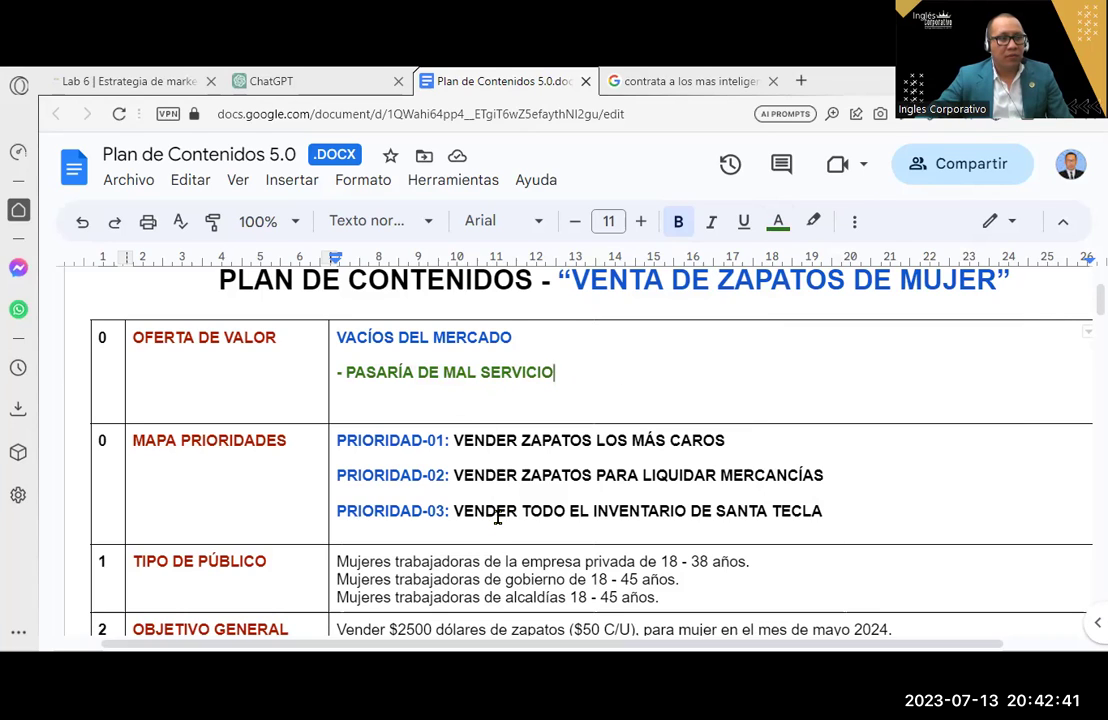
click(390, 372)
mouse_move(452, 389)
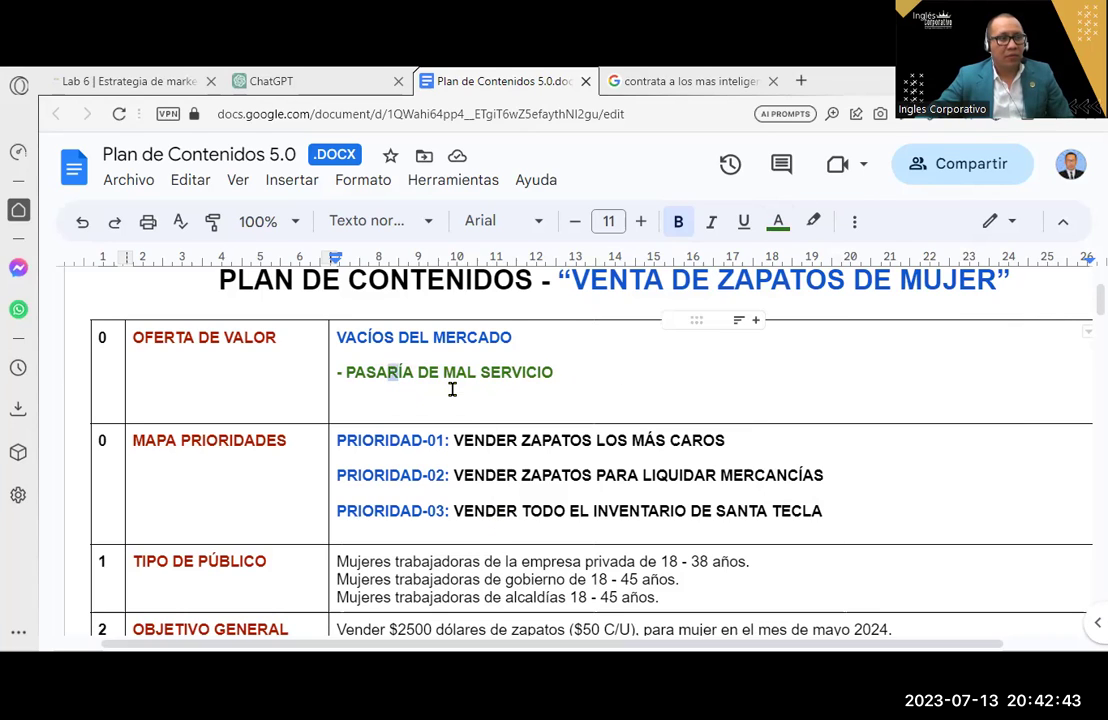
text(D)
click(577, 374)
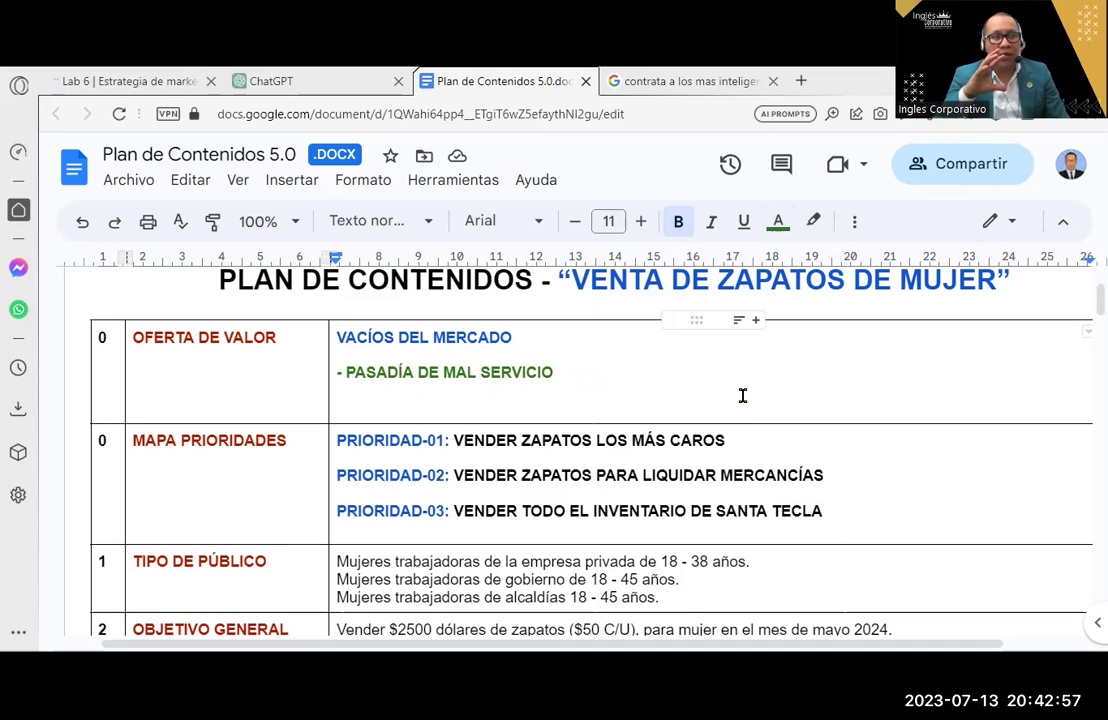
Append ' (OCEANO)' to the VACÍOS DEL MERCADO heading in the Oferta de Valor cell.
click(564, 342)
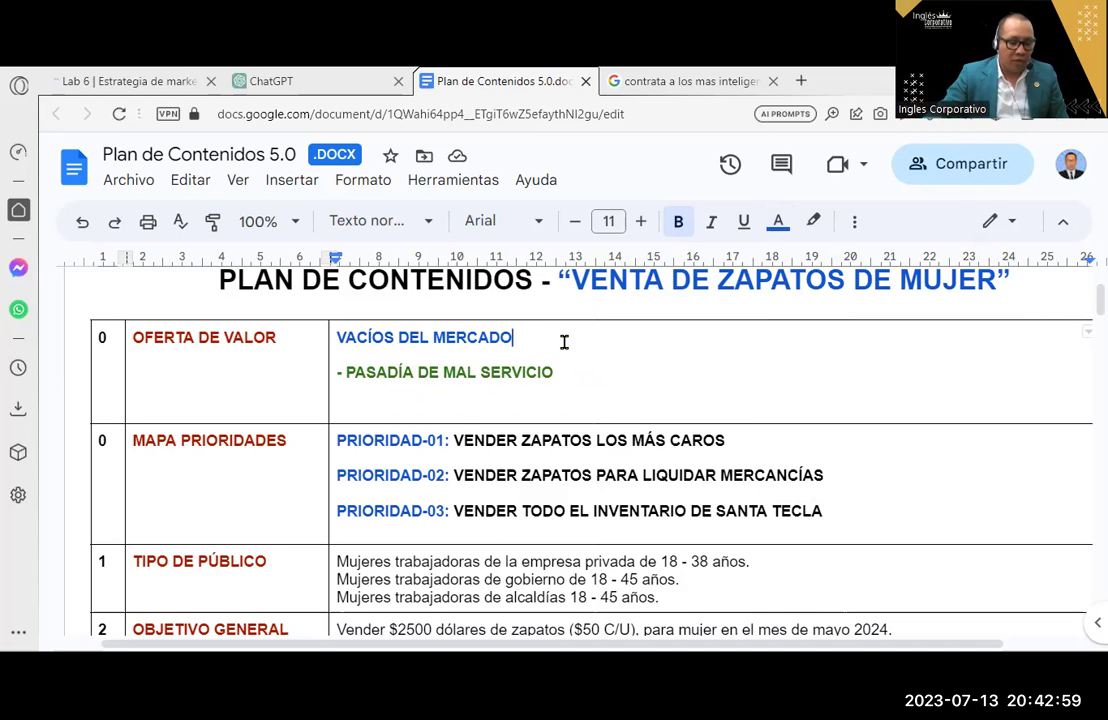
text((OCEANO)
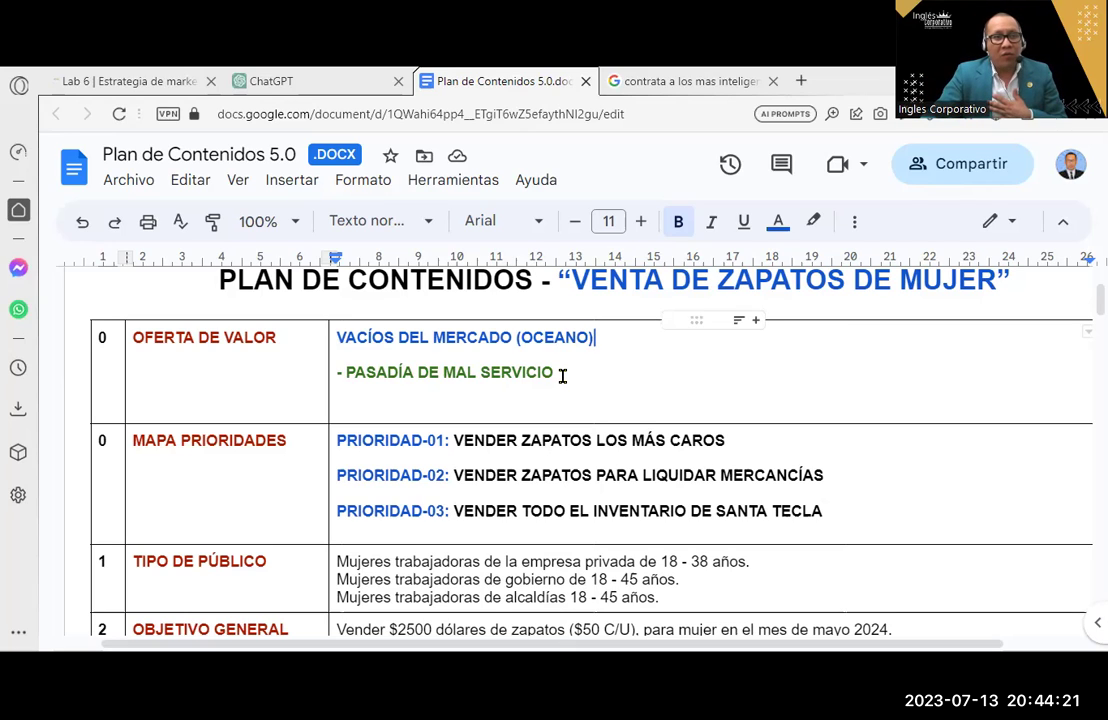
click(562, 376)
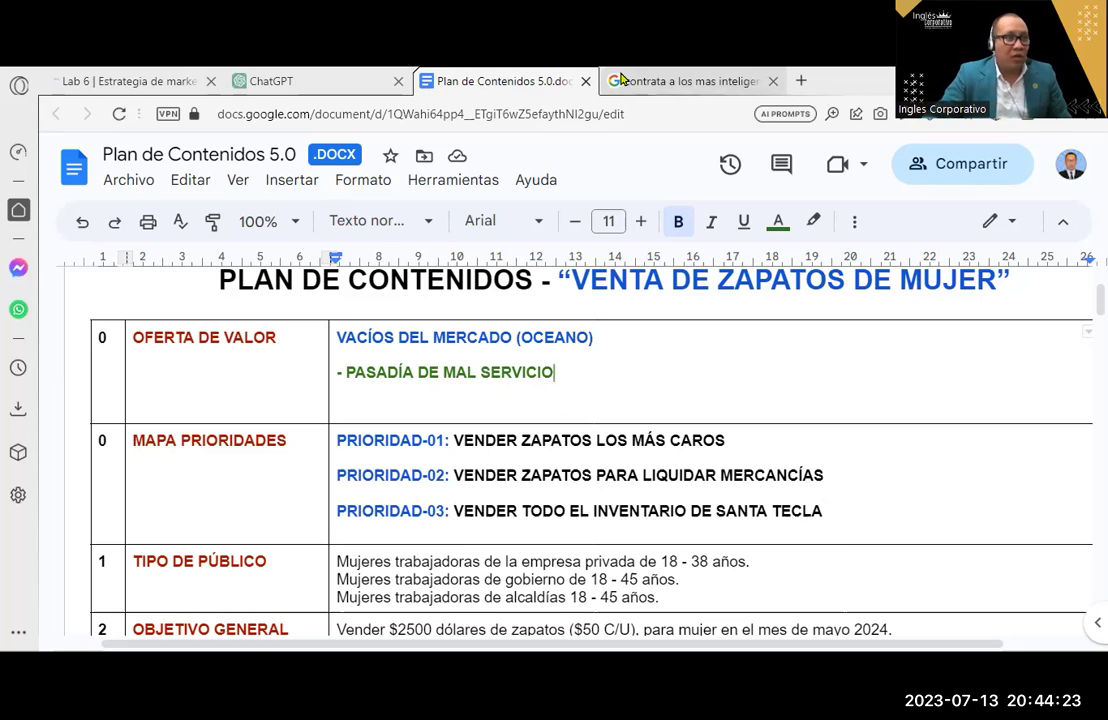
Ask ChatGPT 'vacios del mercado en marketing' in the CTA Zapatos Santa Tecla chat.
click(284, 78)
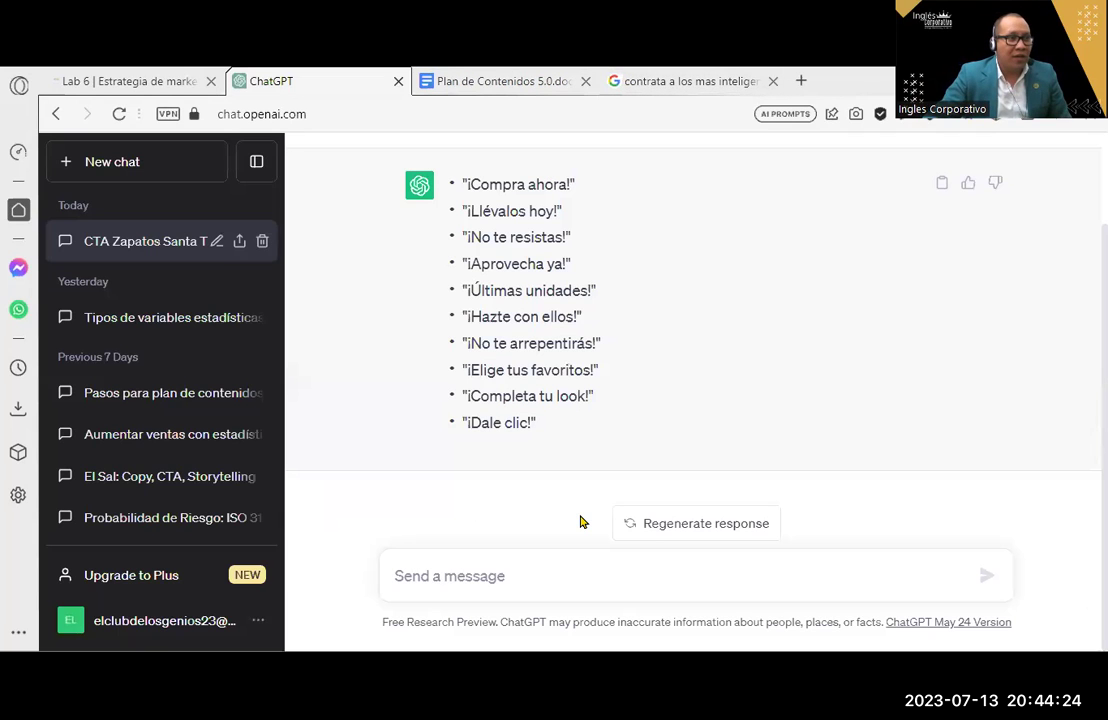
click(544, 569)
text(vacios de)
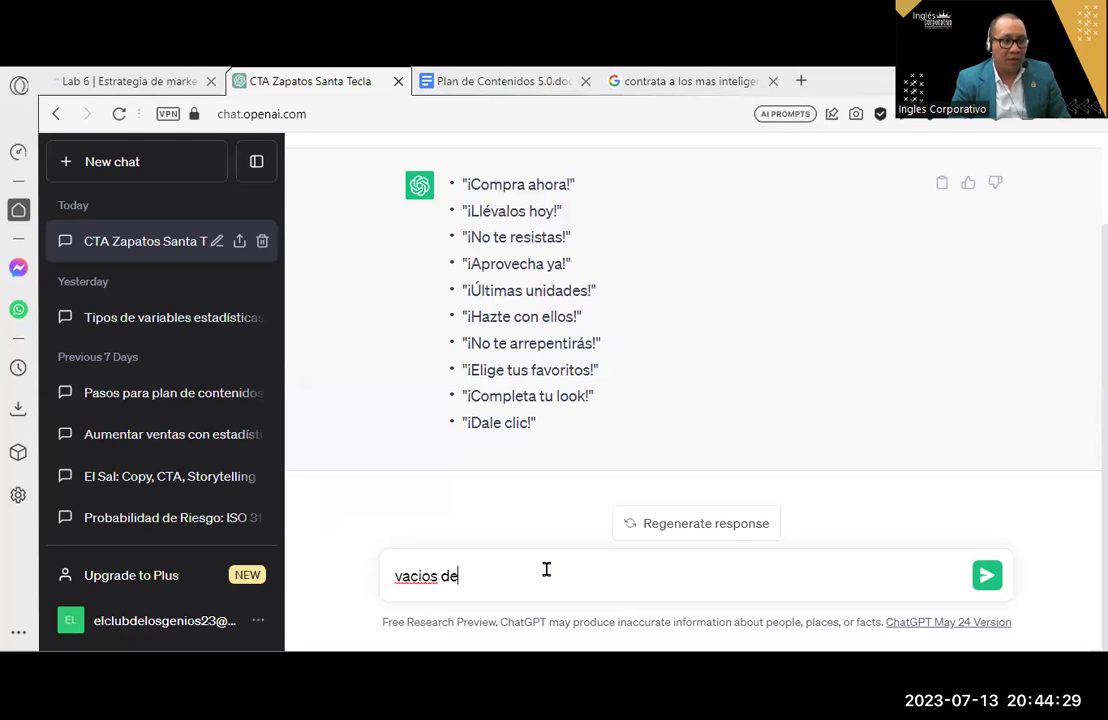
text(l mercado en marketing:)
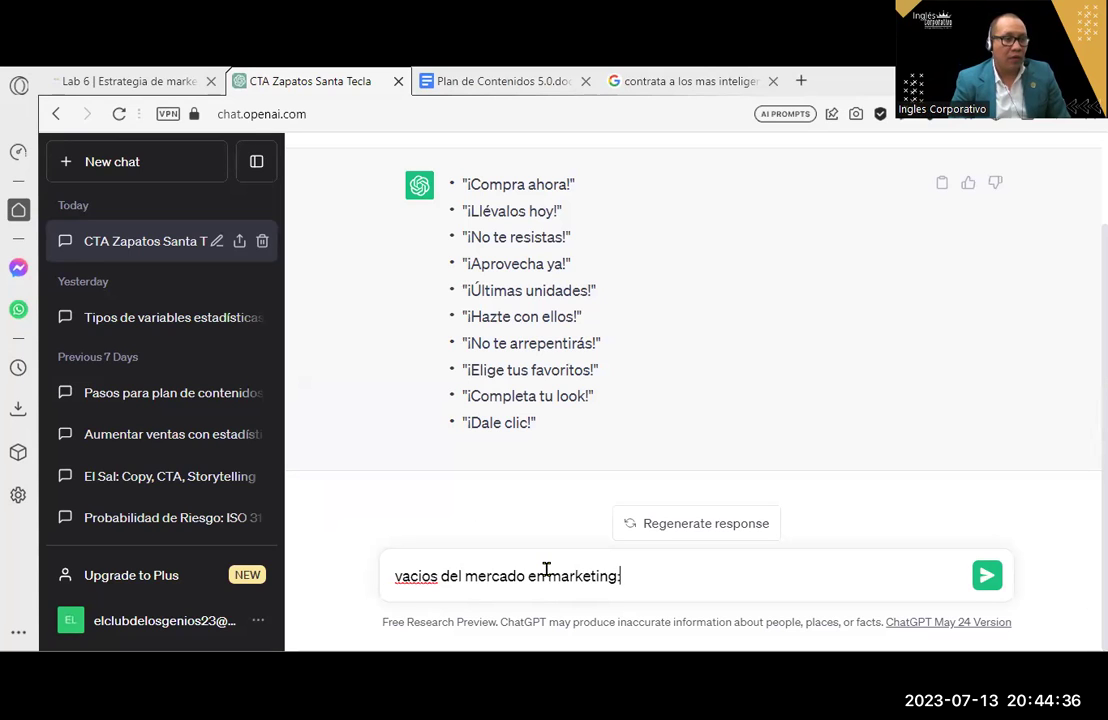
key(Return)
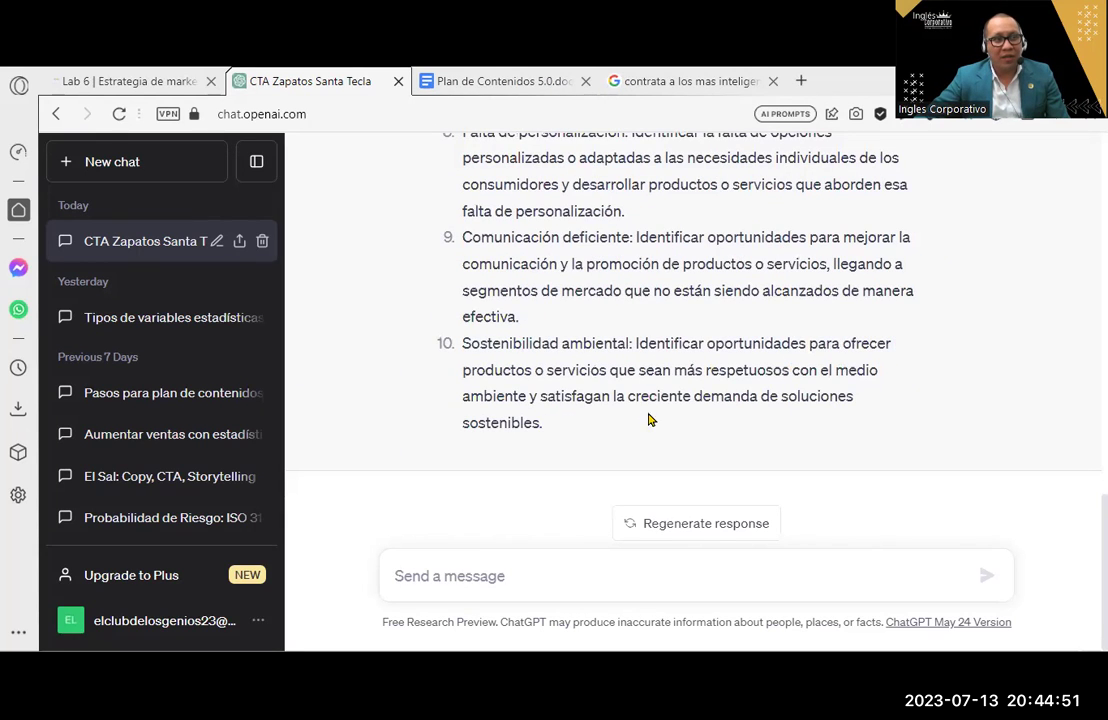
Scroll through ChatGPT's numbered reply on market gaps in marketing.
scroll(724, 470, up, 2)
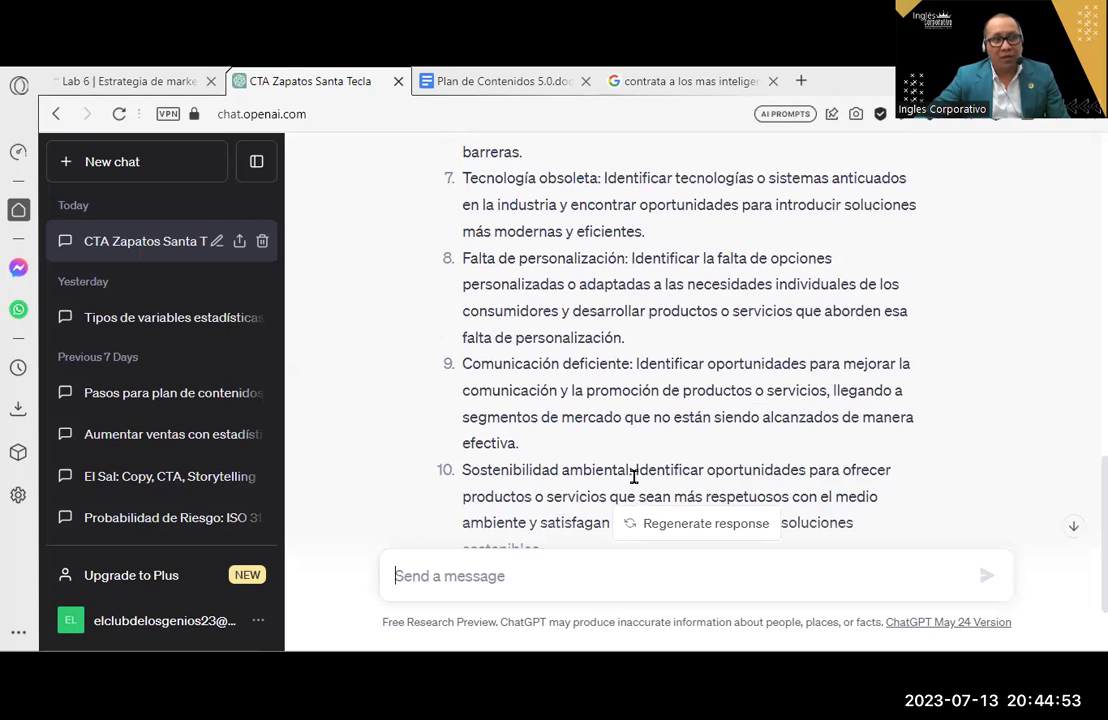
scroll(537, 456, up, 1)
scroll(533, 456, up, 1)
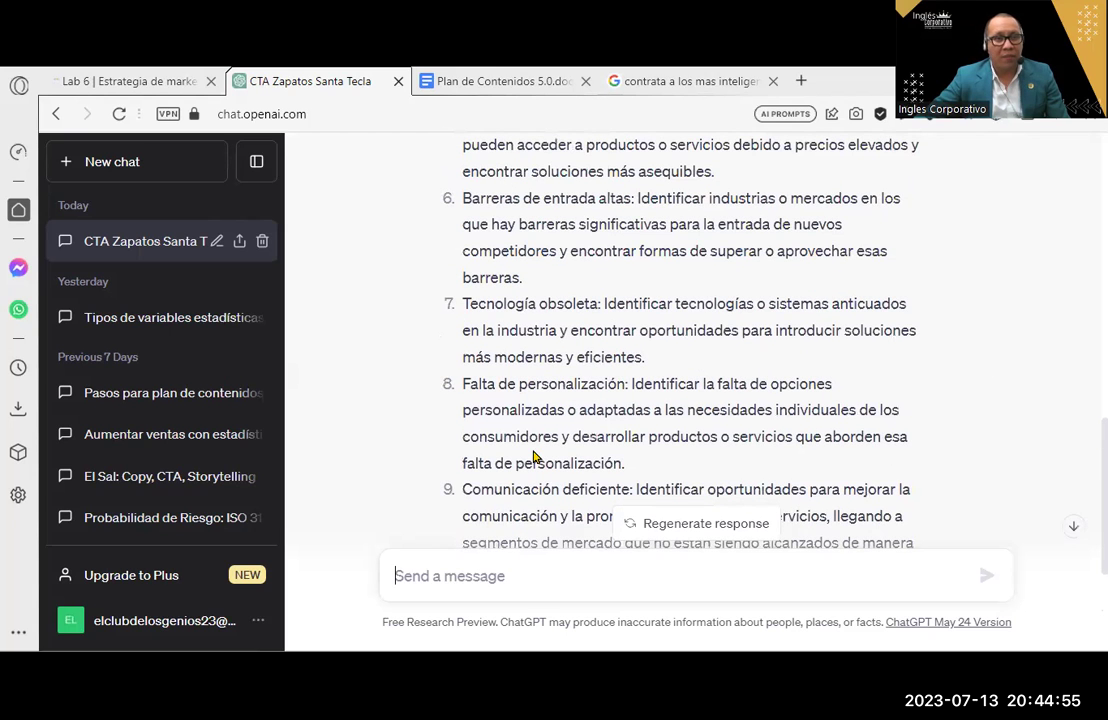
scroll(533, 456, down, 3)
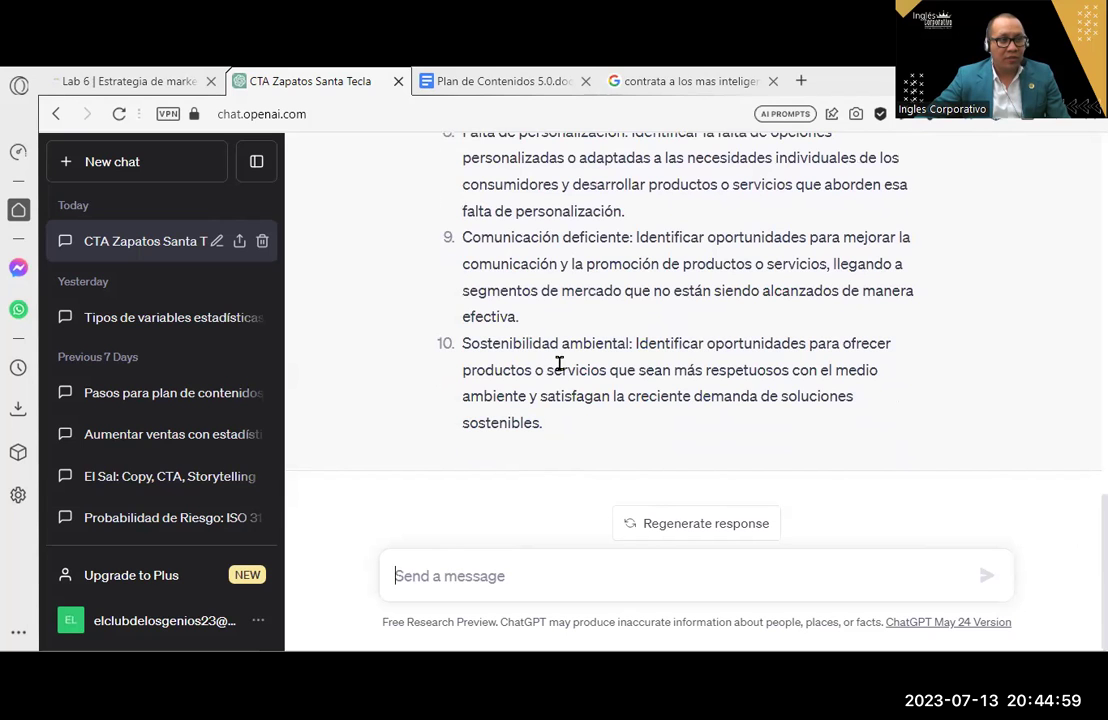
scroll(595, 300, up, 2)
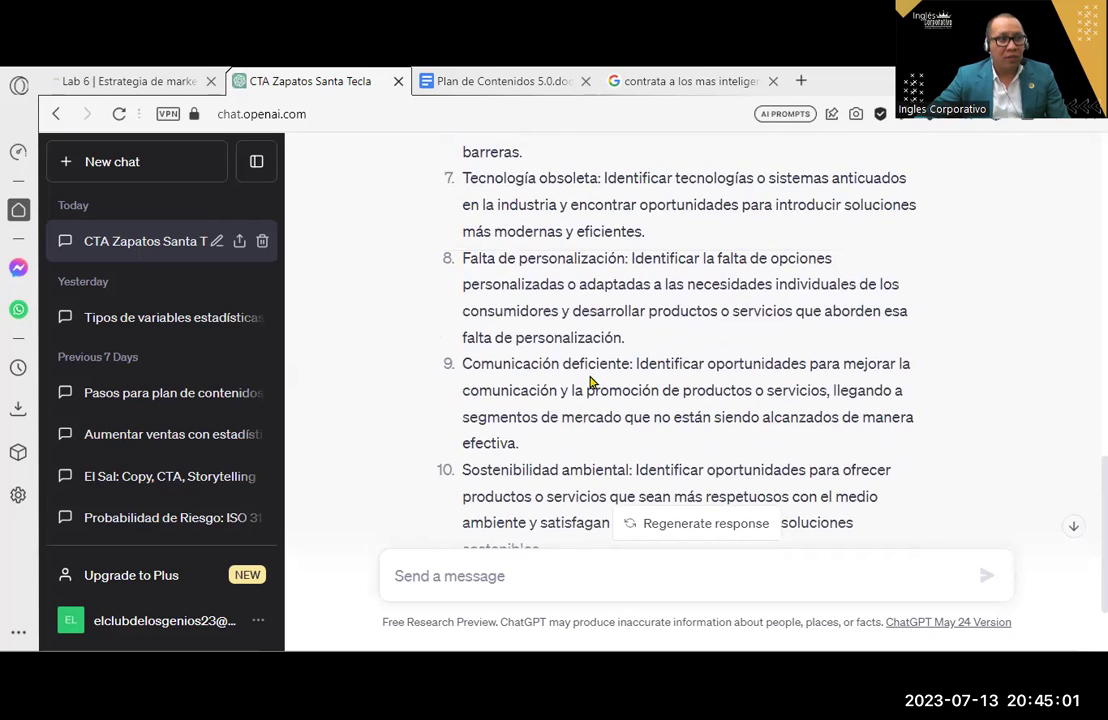
scroll(592, 388, up, 2)
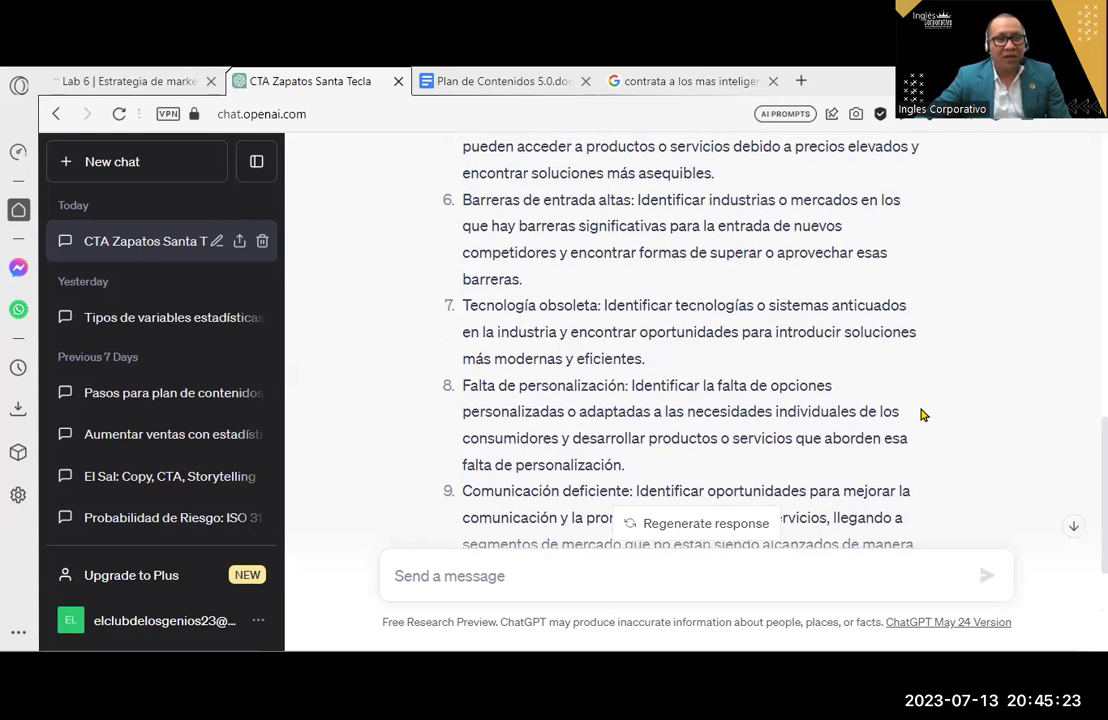
scroll(921, 414, up, 7)
scroll(921, 414, down, 4)
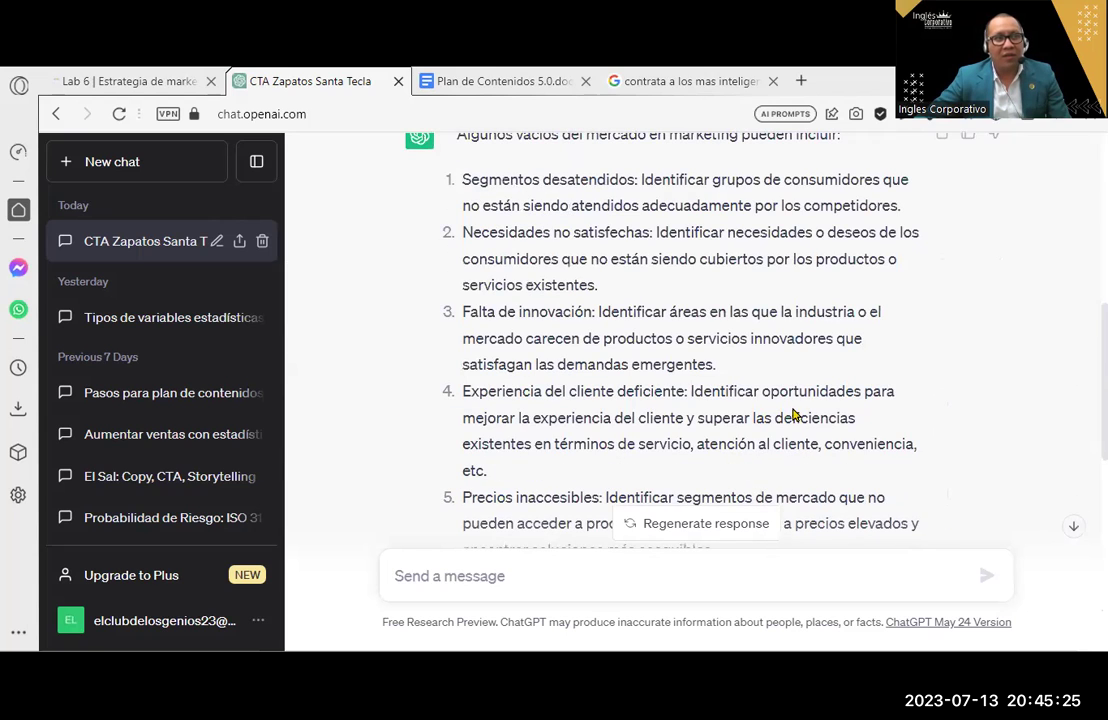
Delete 'PASADÍA DE MAL SERVICIO' and remove the indent, leaving an empty dash line.
click(385, 70)
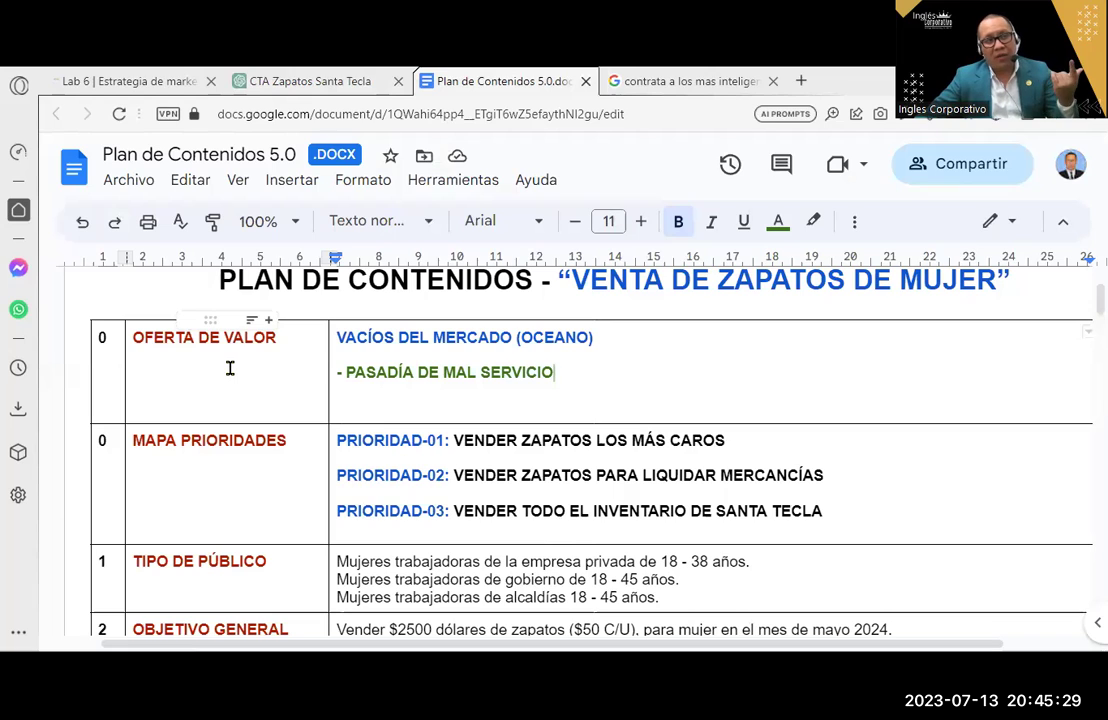
drag(558, 372, 348, 383)
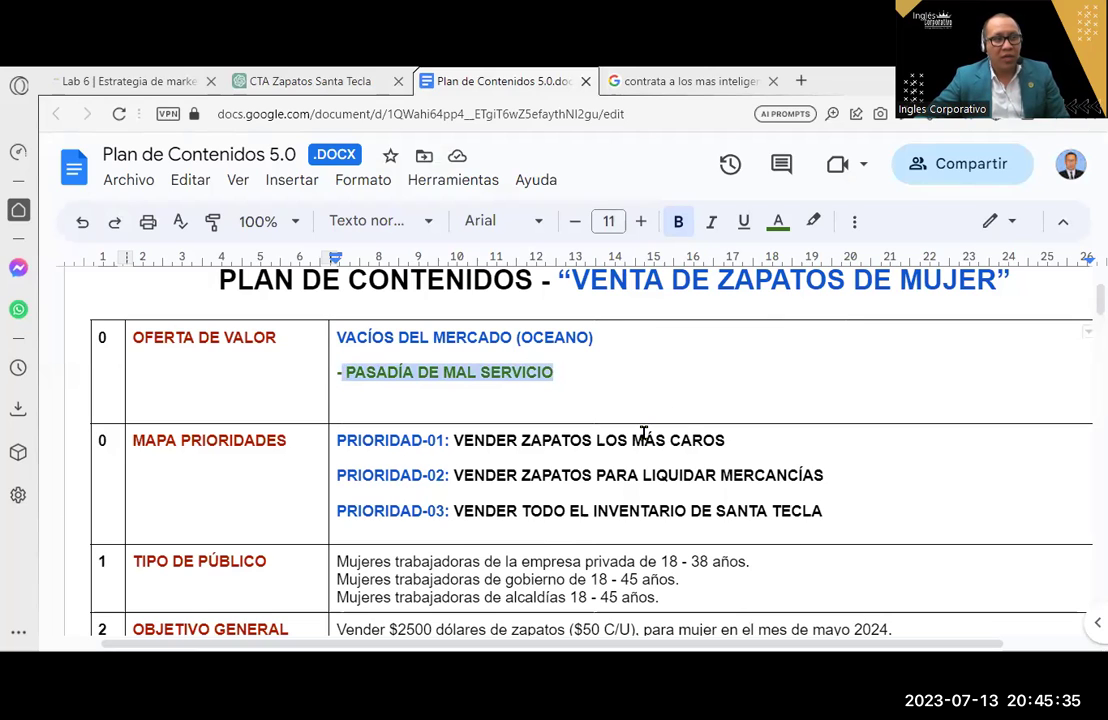
key(BackSpace)
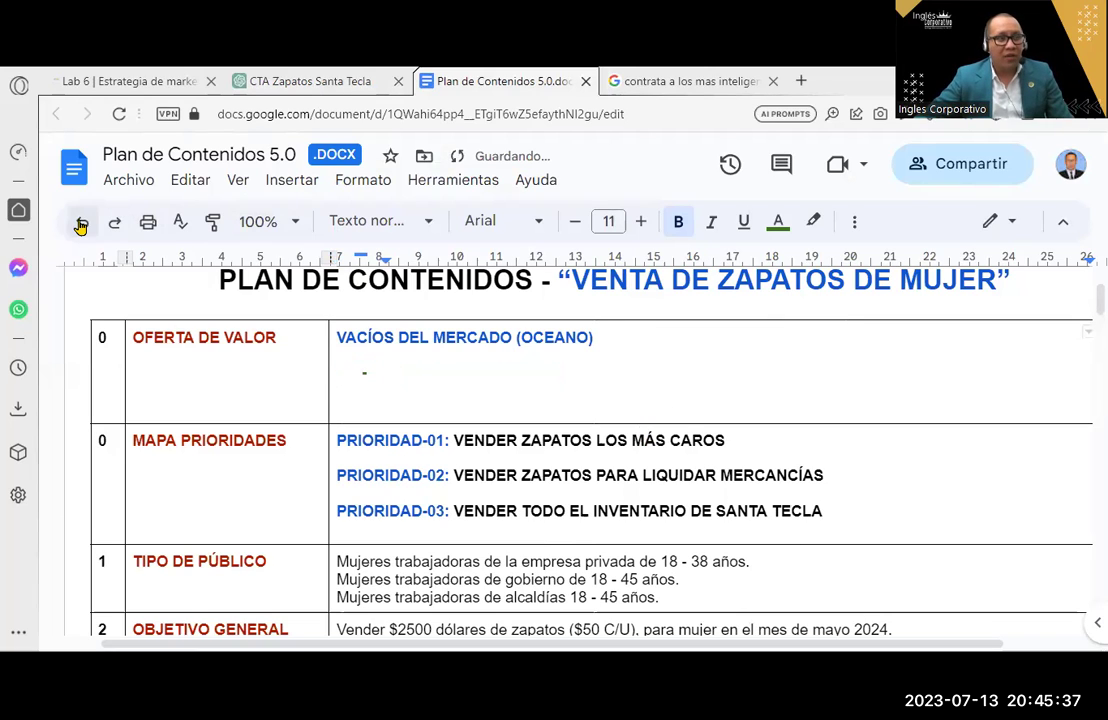
click(82, 222)
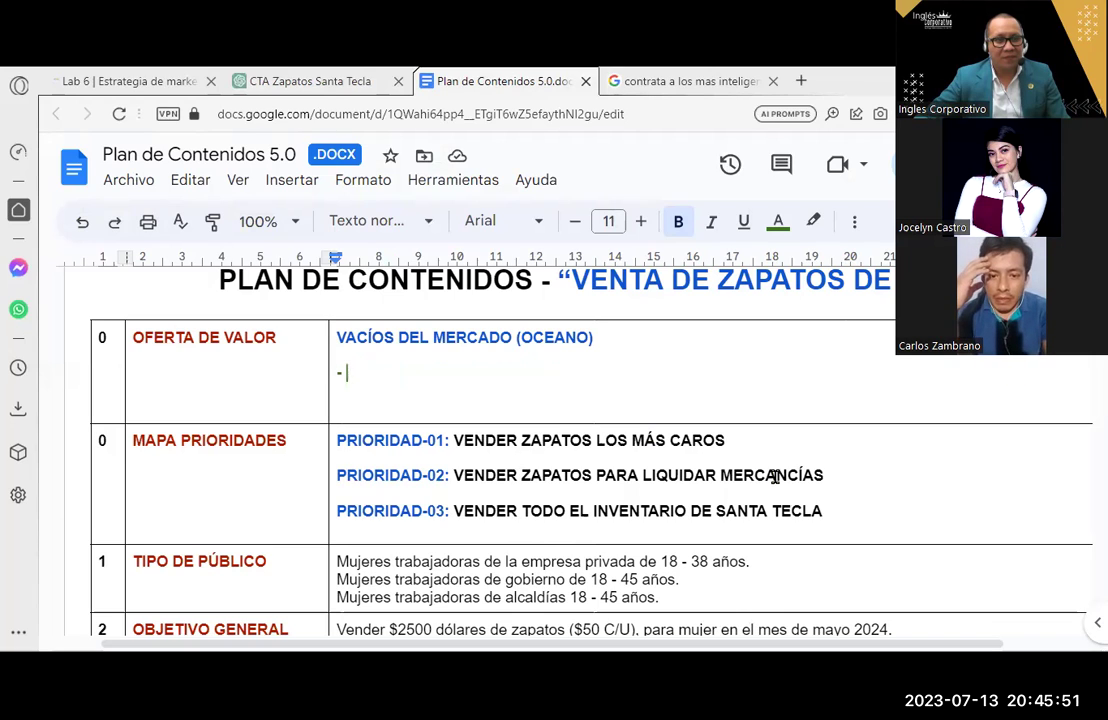
mouse_move(626, 372)
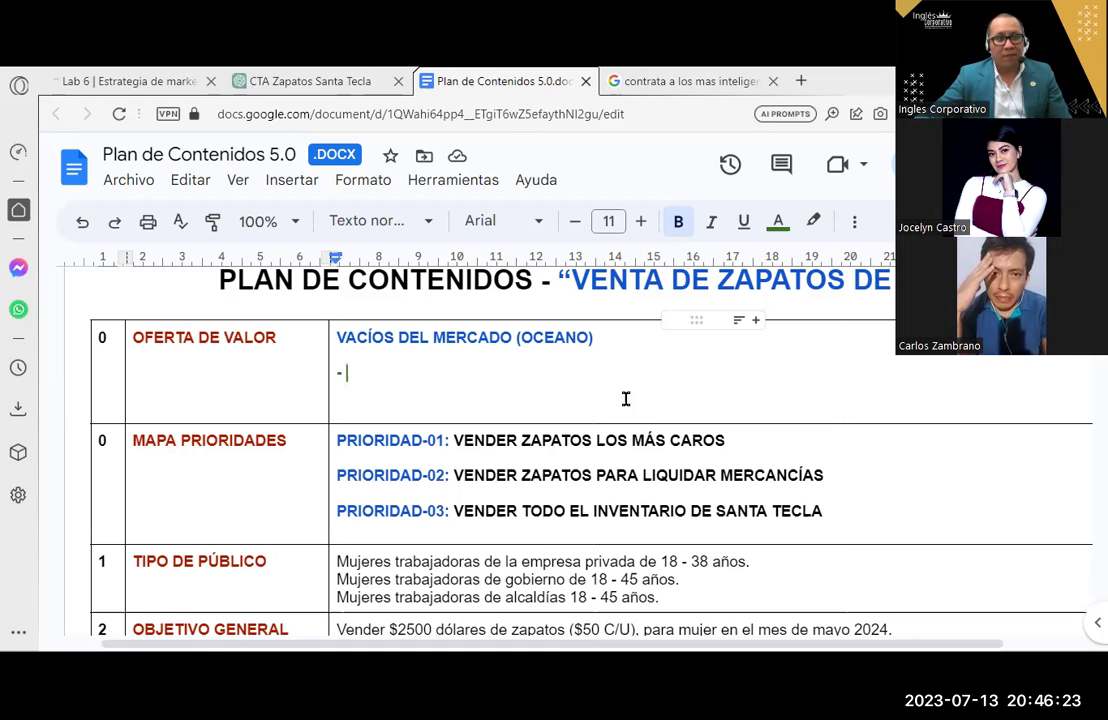
Type ZAPATOS MUY COSTOSOS as the first market-gap item.
text(XZA)
key(BackSpace)
text(ZA)
key(BackSpace)
text(APATOS)
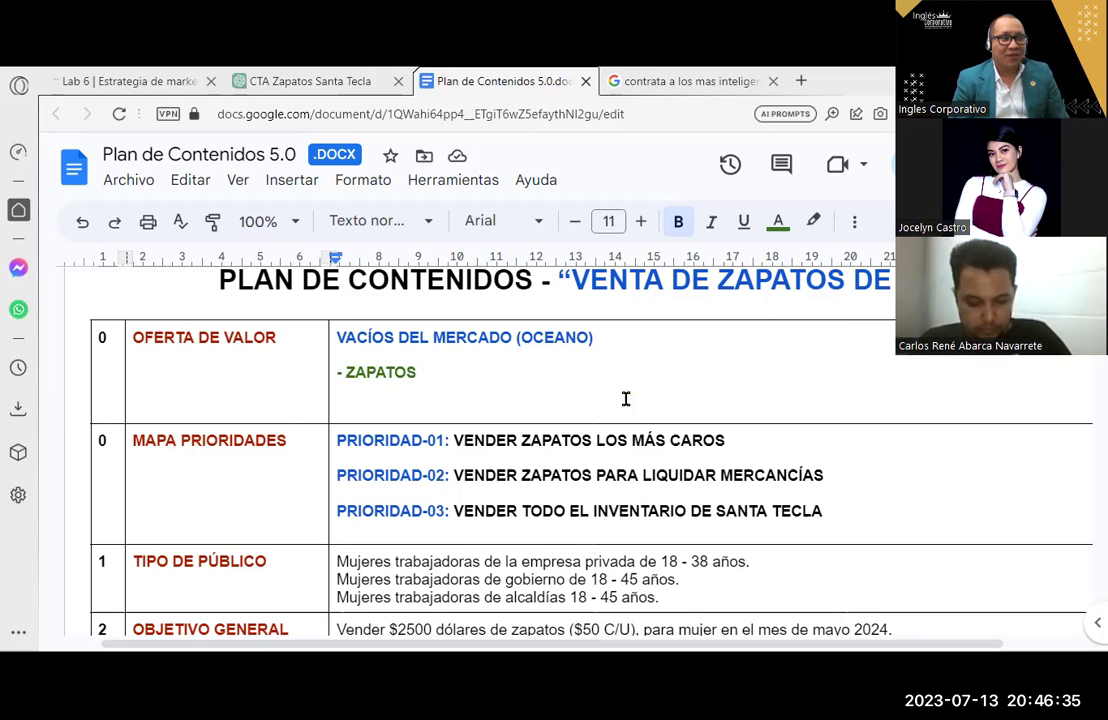
text(MU)
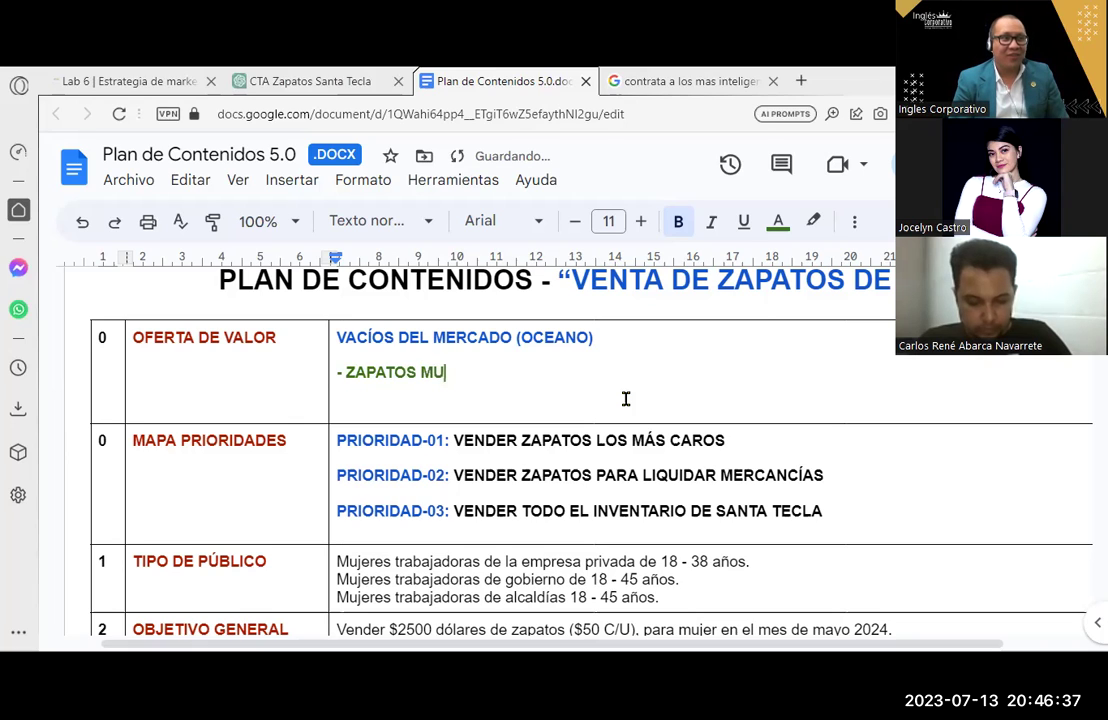
text(Y COSTOSOS)
Add '- LA INSATISFACCIÓN CONSTANTE POR LA MODA' below, accepting the accented spelling.
key(Return)
text(-)
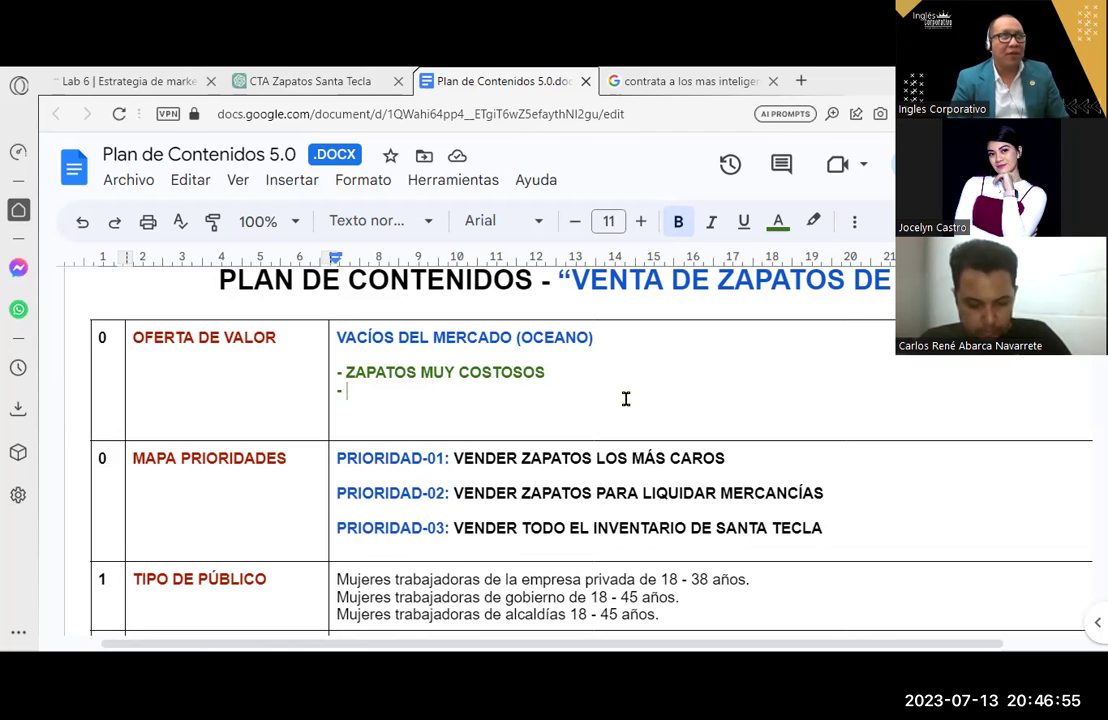
text(LA)
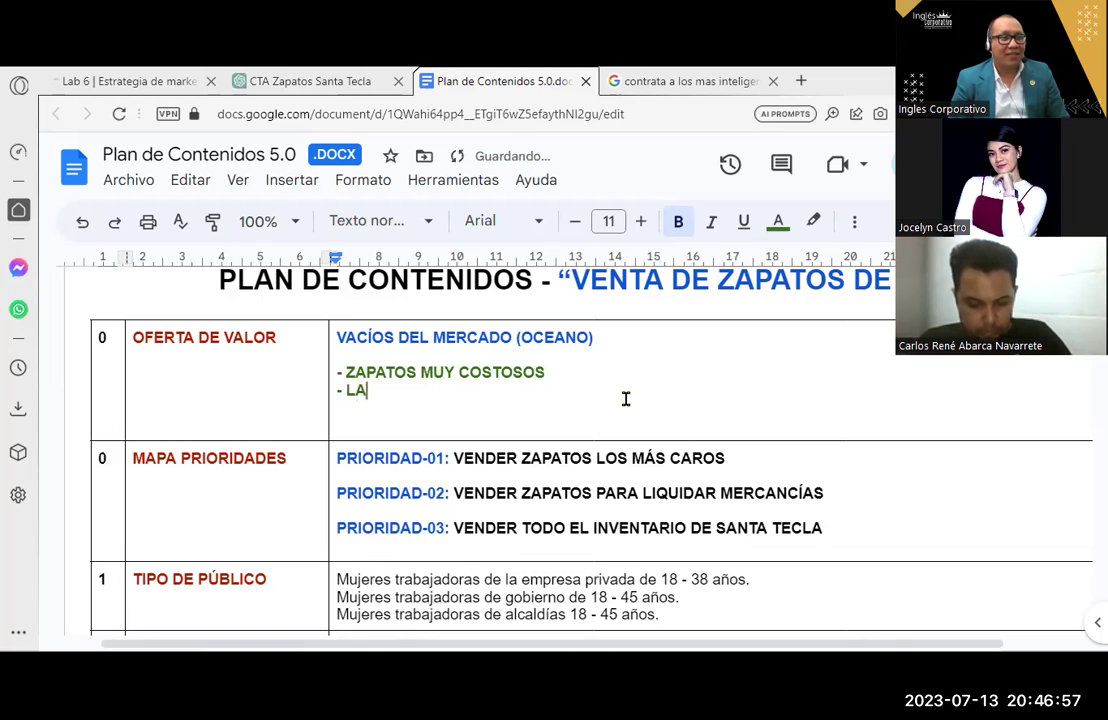
text( INSTA)
text(S)
key(BackSpace)
key(BackSpace)
text(A)
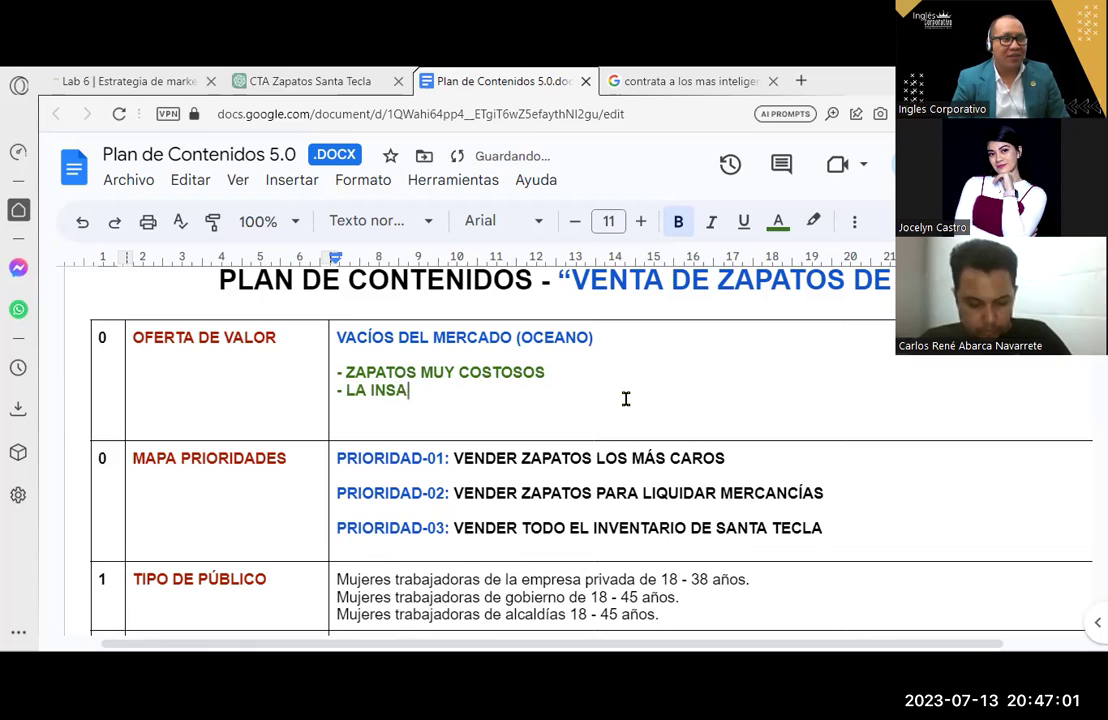
text(TISFACCION CONST)
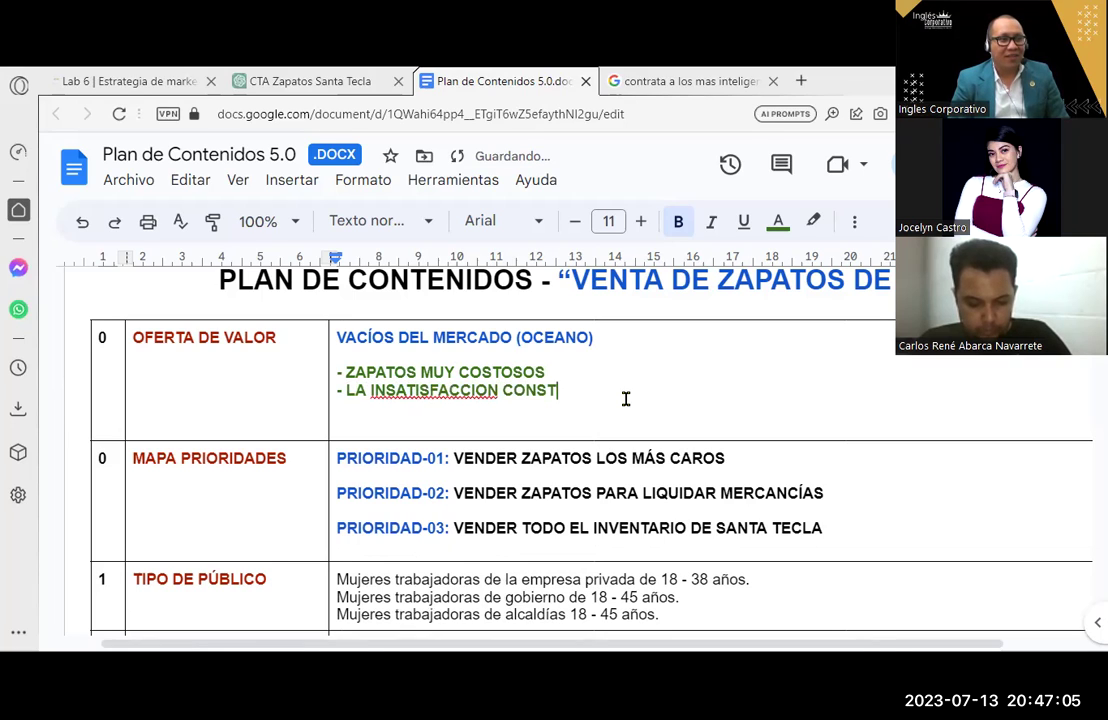
text(ANTE POR LA MODA)
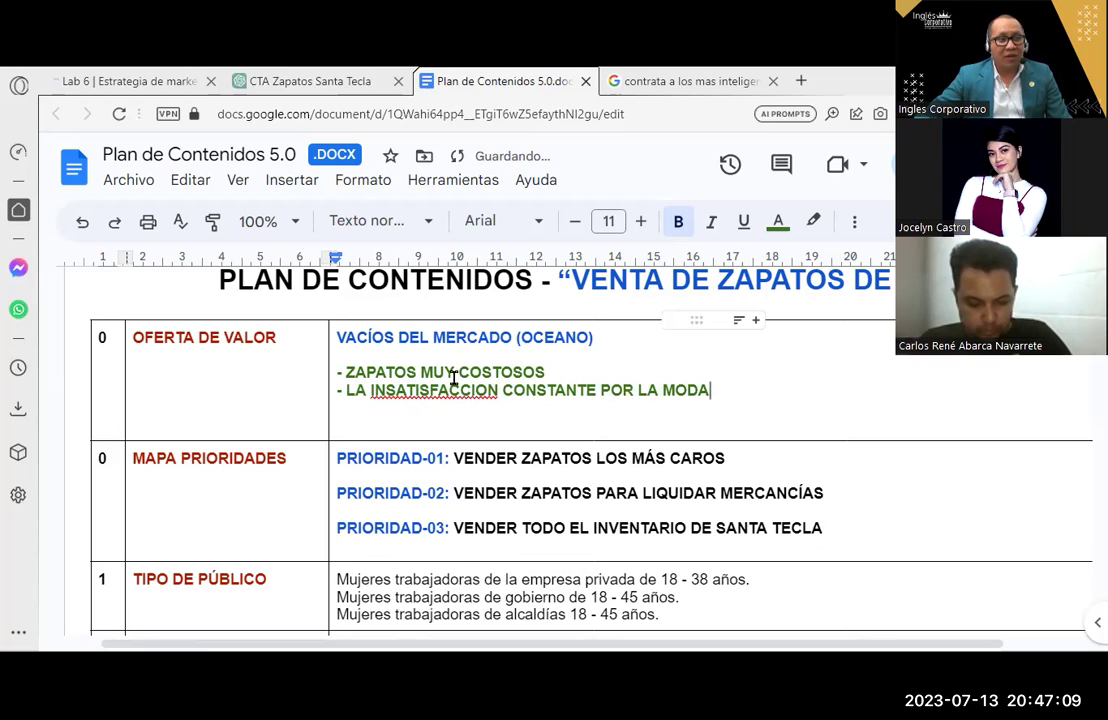
right_click(456, 388)
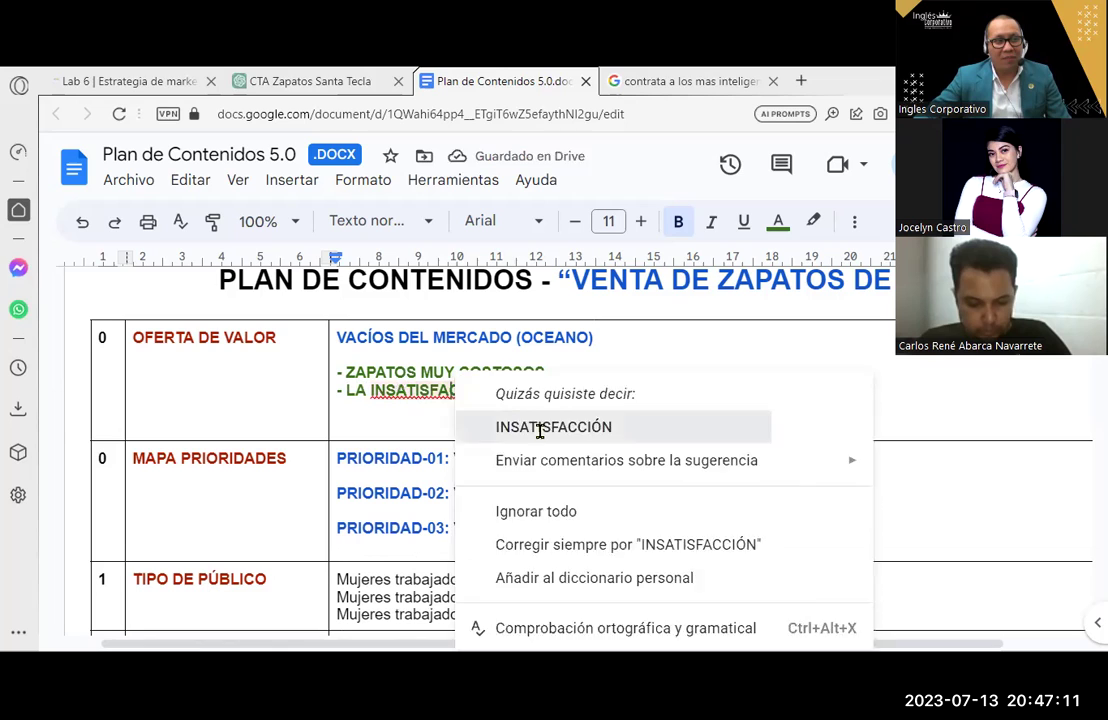
click(537, 428)
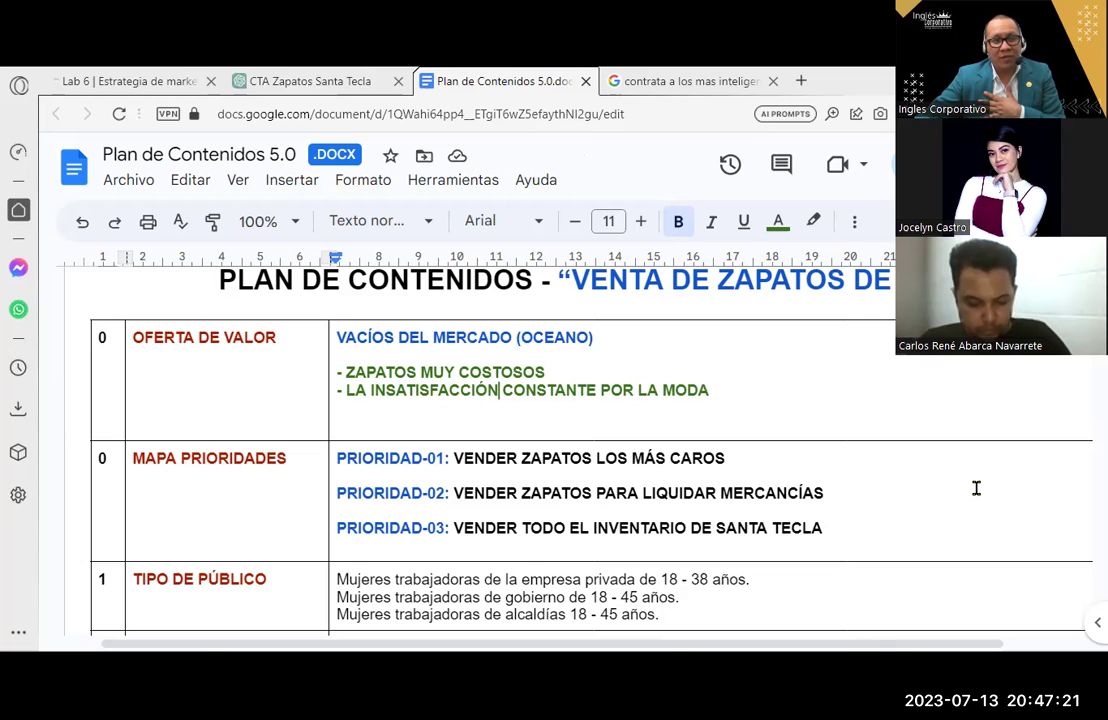
Insert a spacer line between the two items and shrink its font size three steps.
click(621, 373)
key(Return)
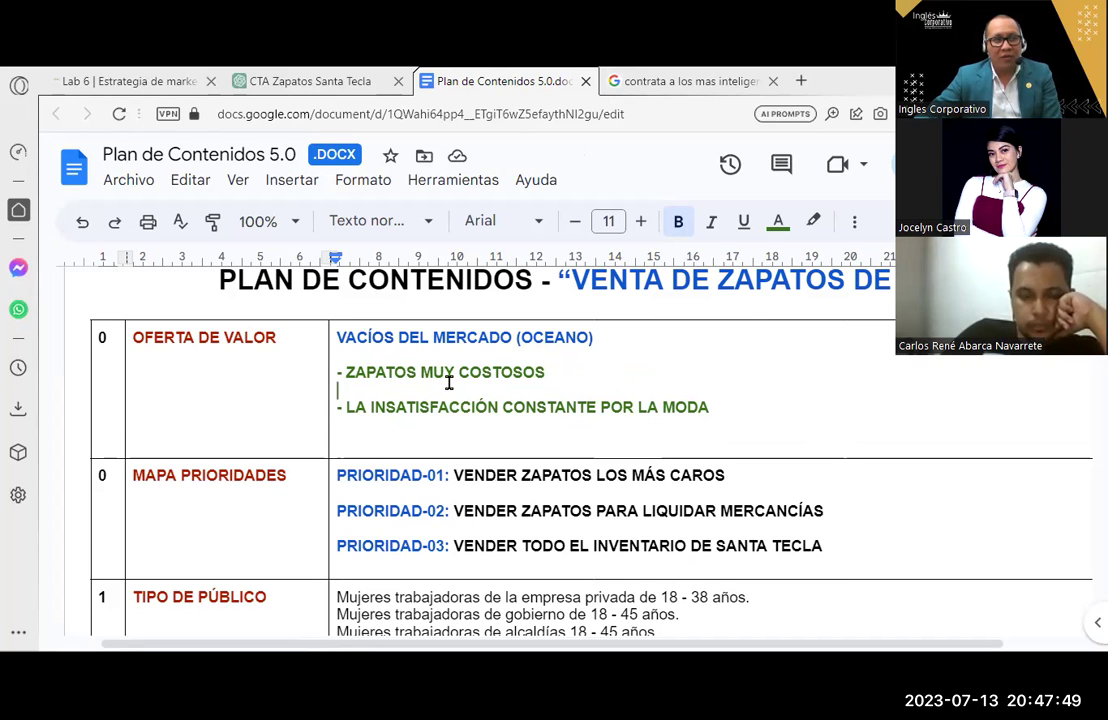
click(574, 221)
click(574, 221)
click(574, 221)
click(574, 221)
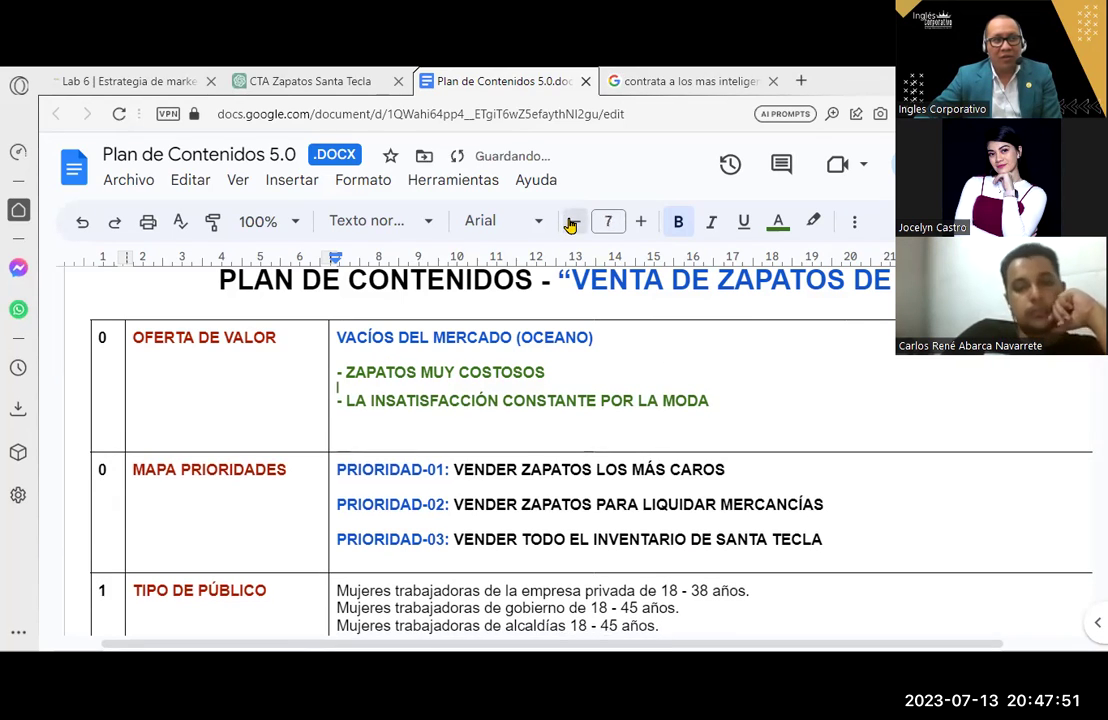
click(574, 221)
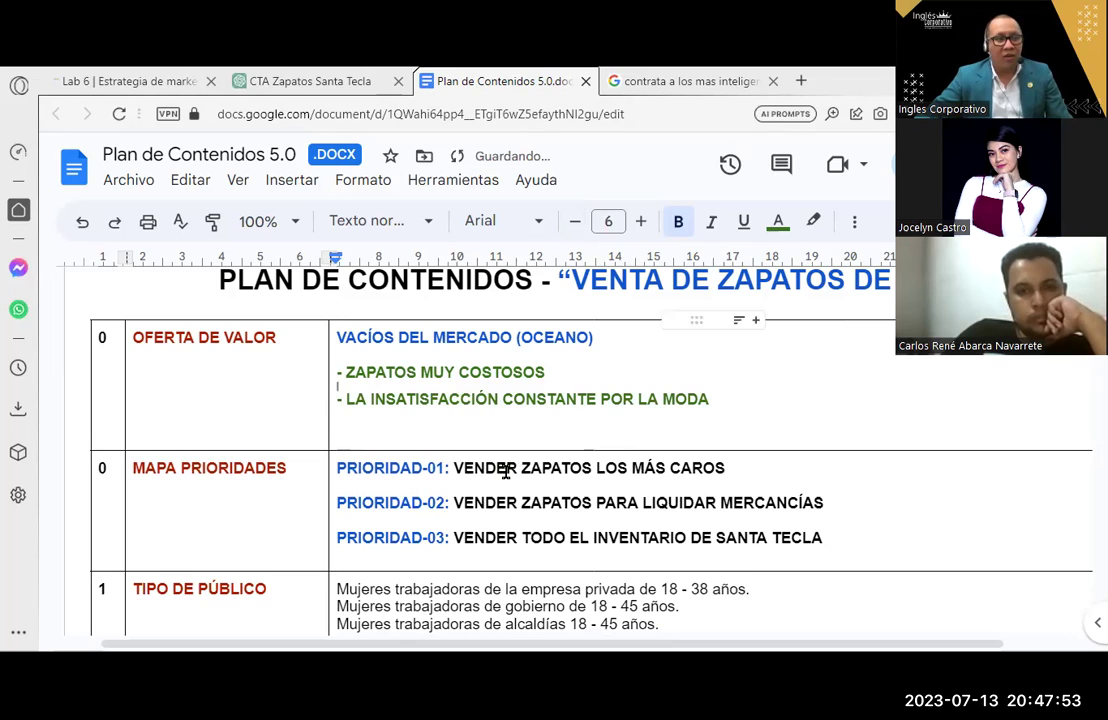
Add a plain empty line after POR LA MODA, undoing the auto-list and removing the dash.
click(757, 406)
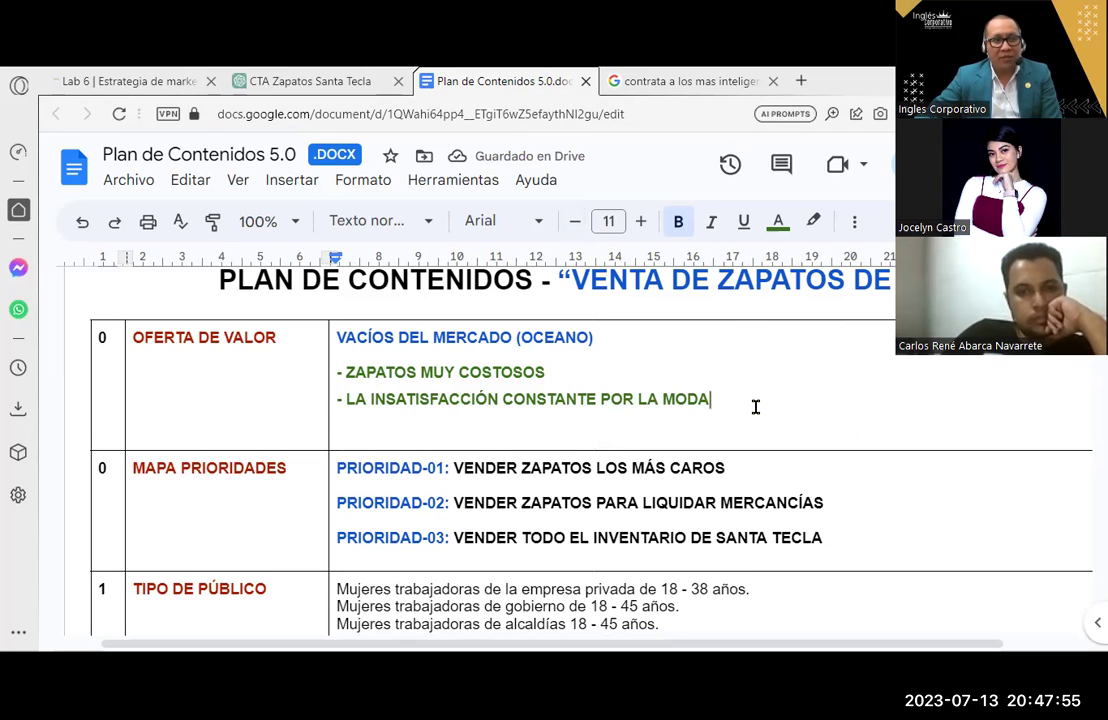
key(Return)
key(Return)
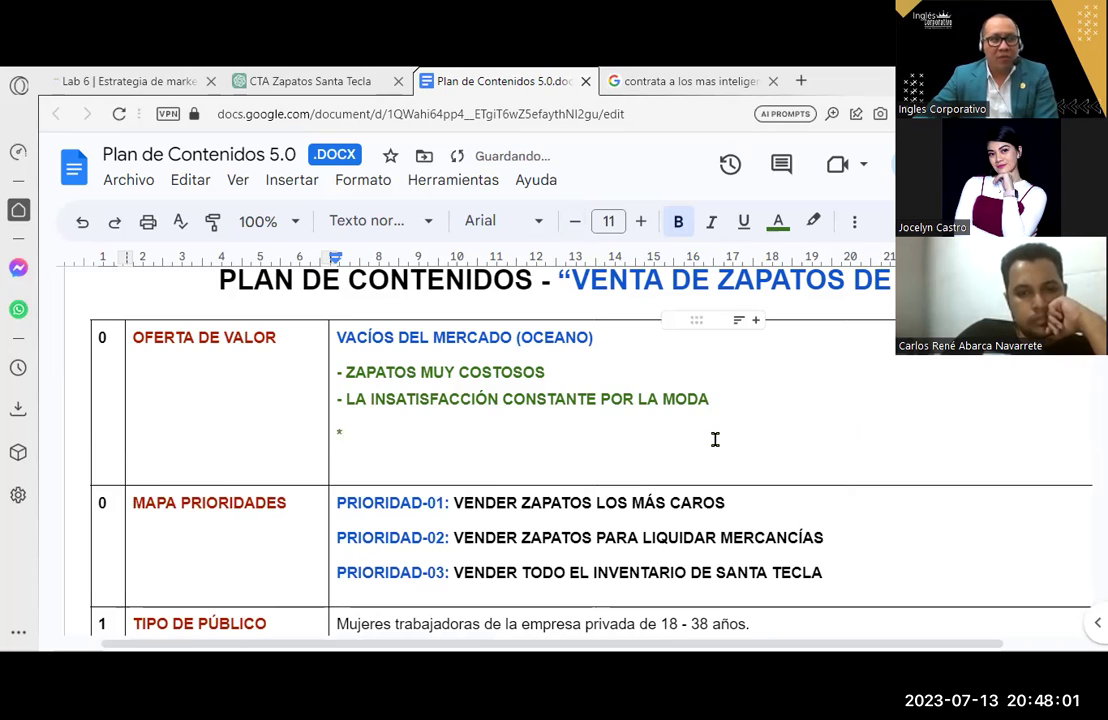
text(-)
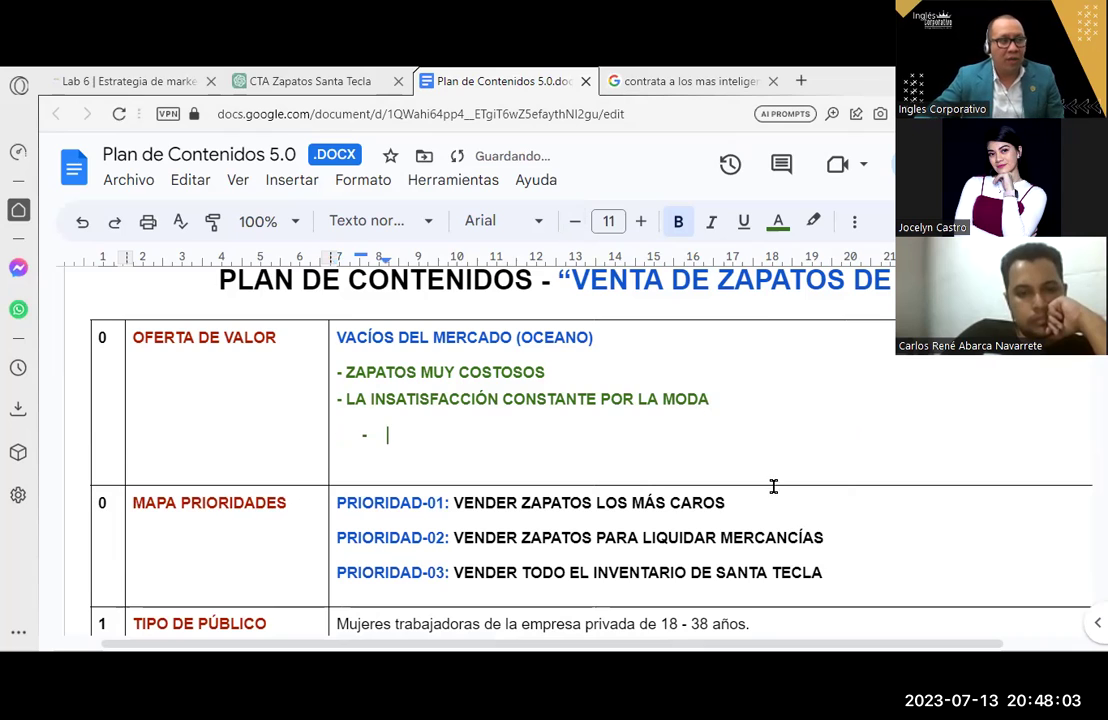
click(83, 221)
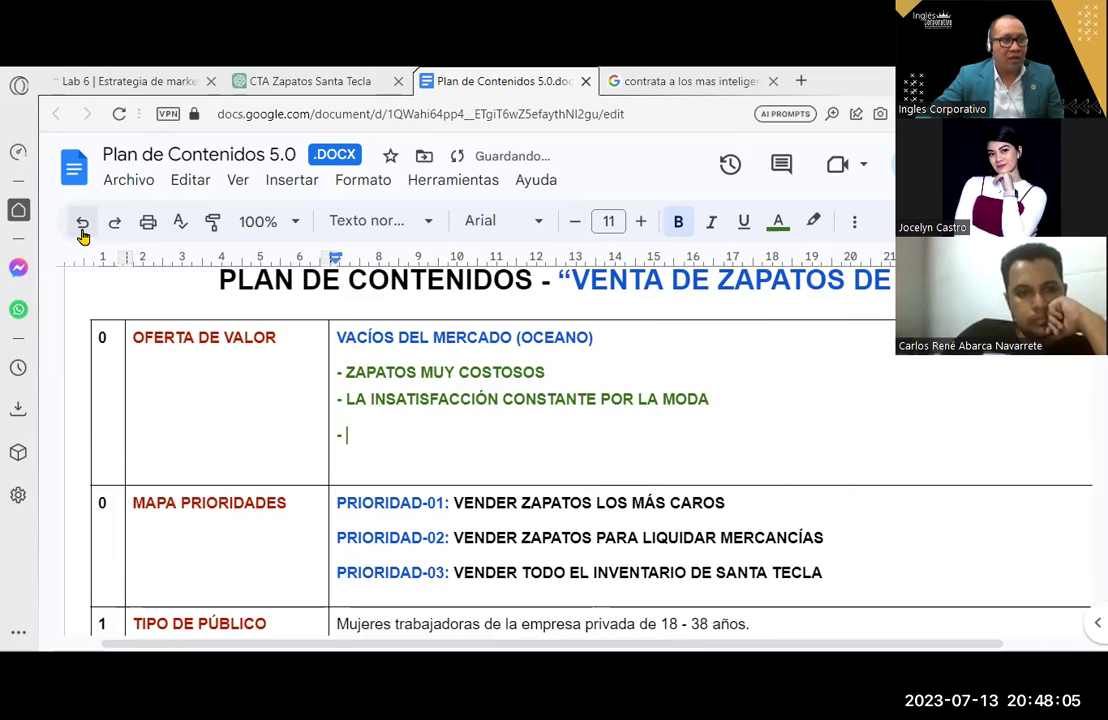
click(458, 472)
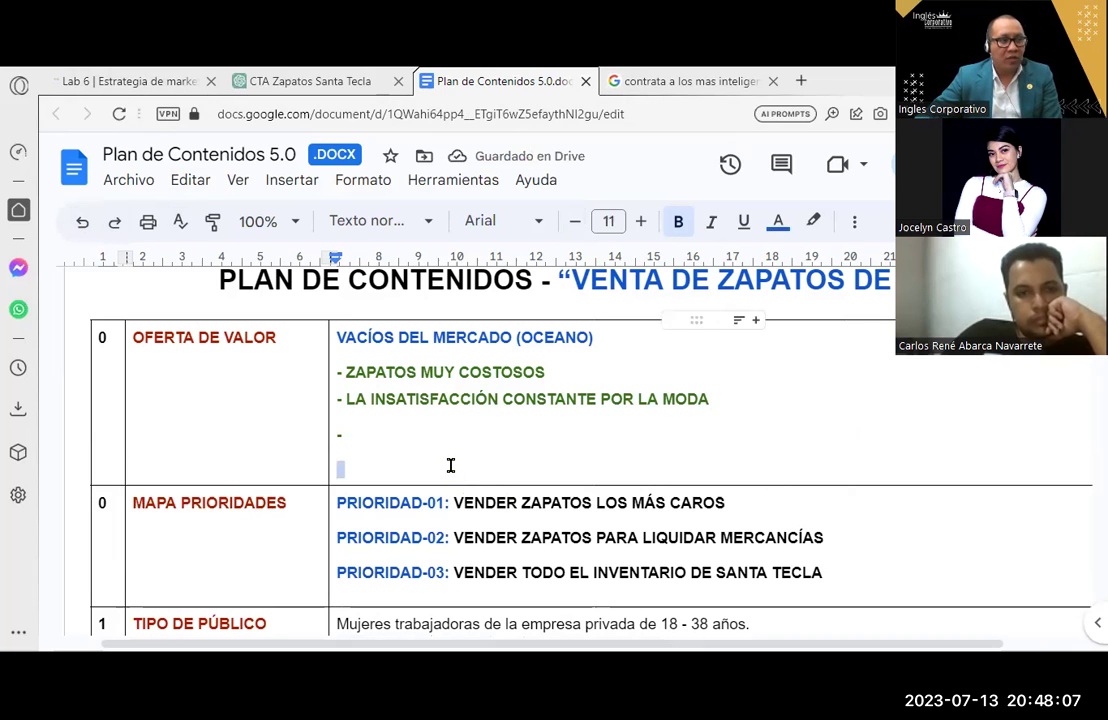
key(BackSpace)
key(BackSpace)
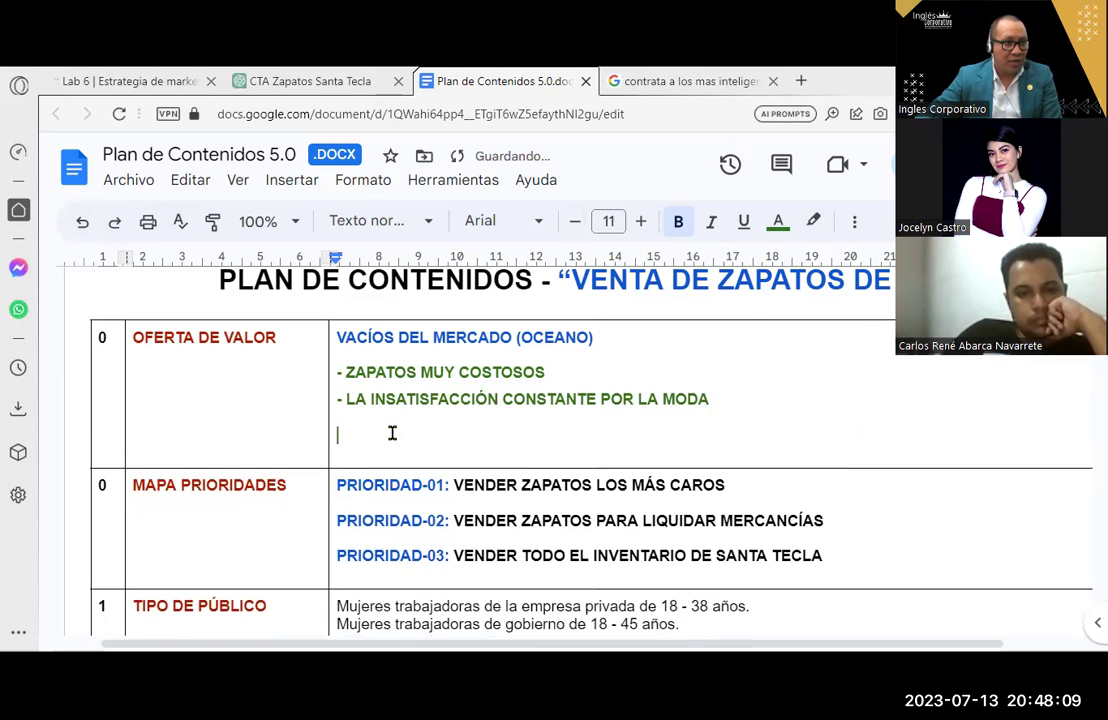
key(BackSpace)
Scroll down to row 5 COPYS, then go to the 'Lab 6 | Estrategia de marketing' page.
scroll(463, 467, down, 3)
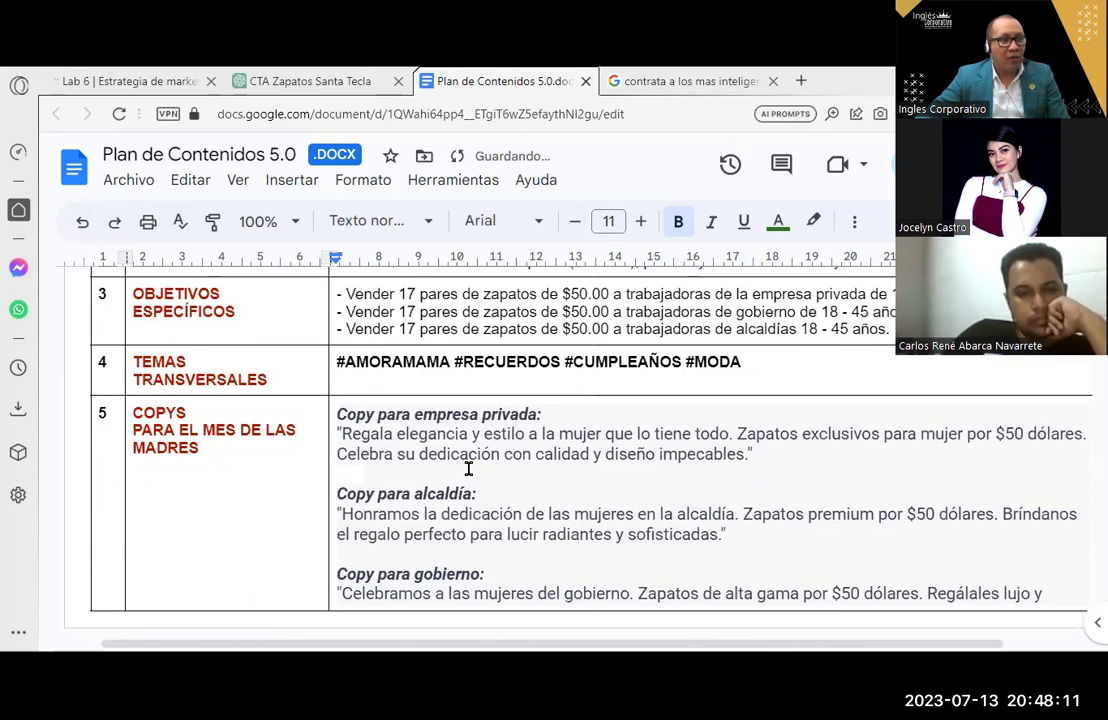
scroll(465, 468, down, 1)
scroll(468, 470, down, 1)
scroll(468, 470, up, 1)
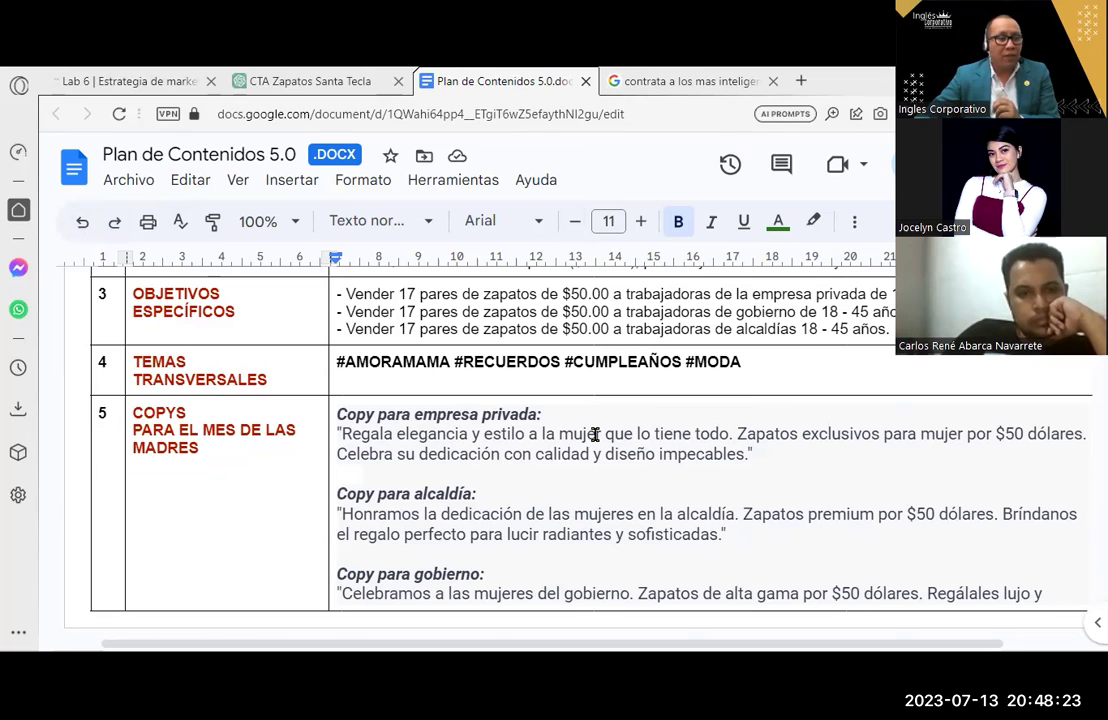
click(770, 454)
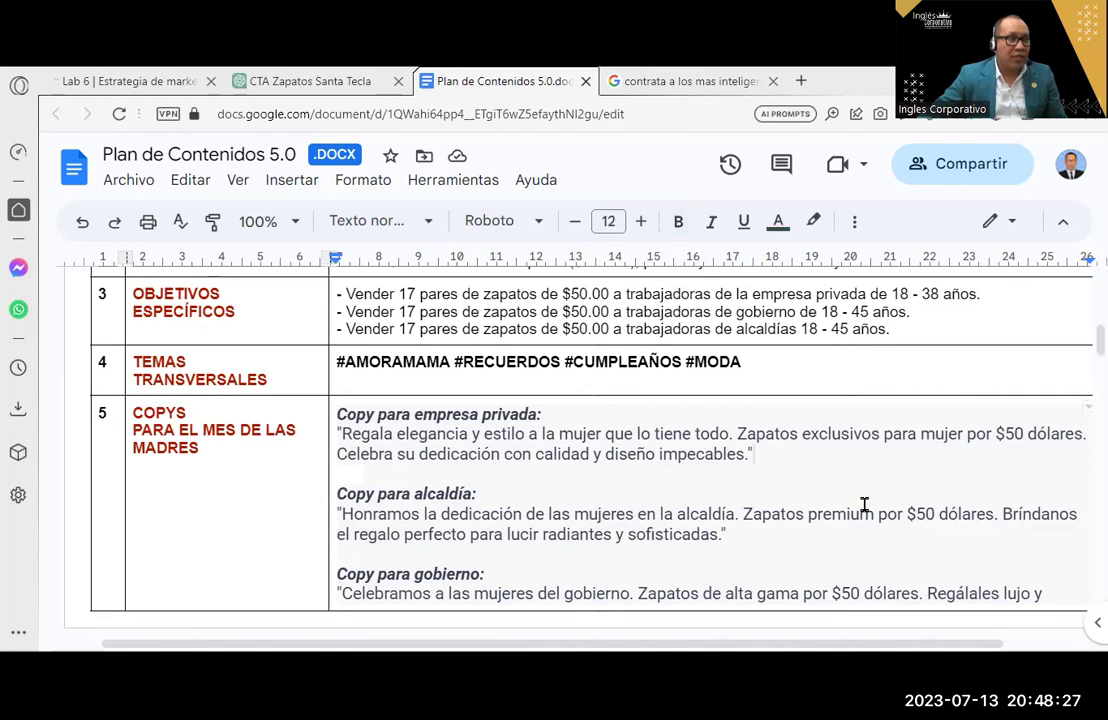
click(130, 80)
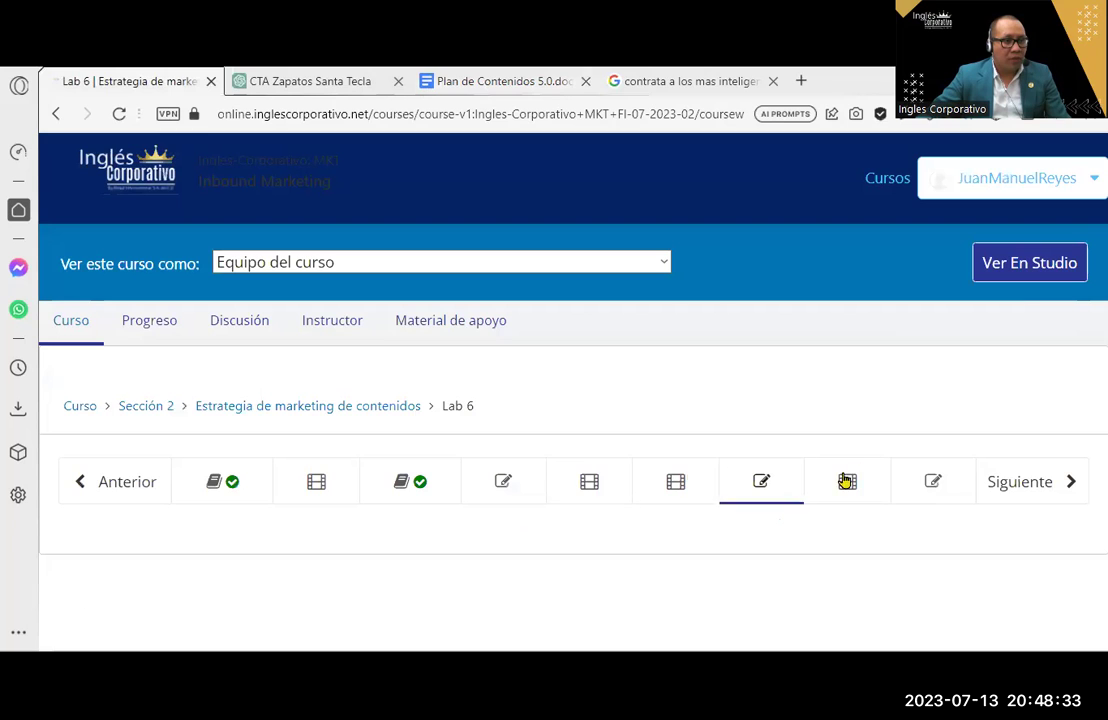
Go to the CTA Zapatos Santa Tecla chat and scroll up to the CTA examples.
click(480, 82)
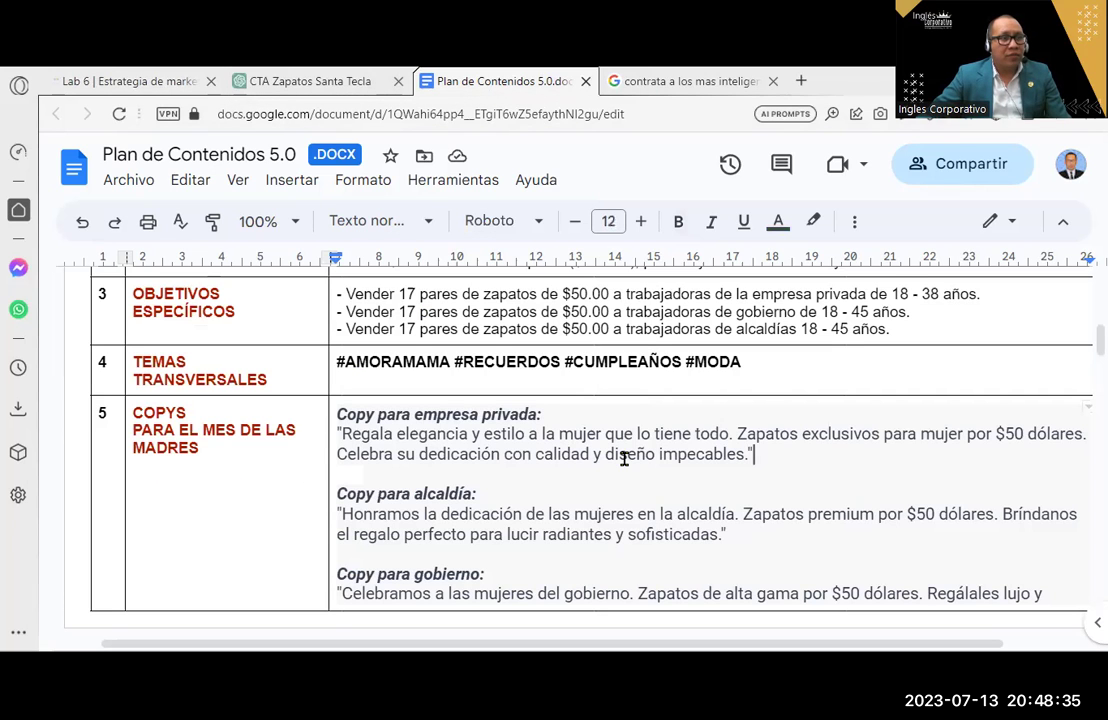
click(368, 78)
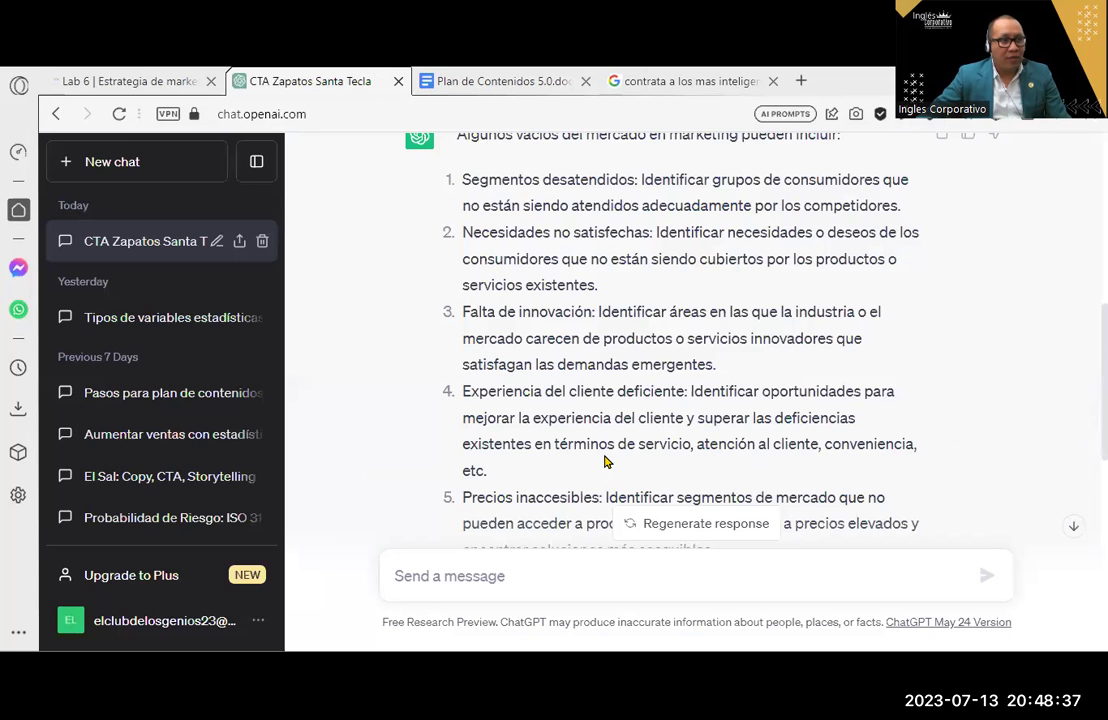
scroll(604, 461, up, 4)
scroll(604, 461, up, 1)
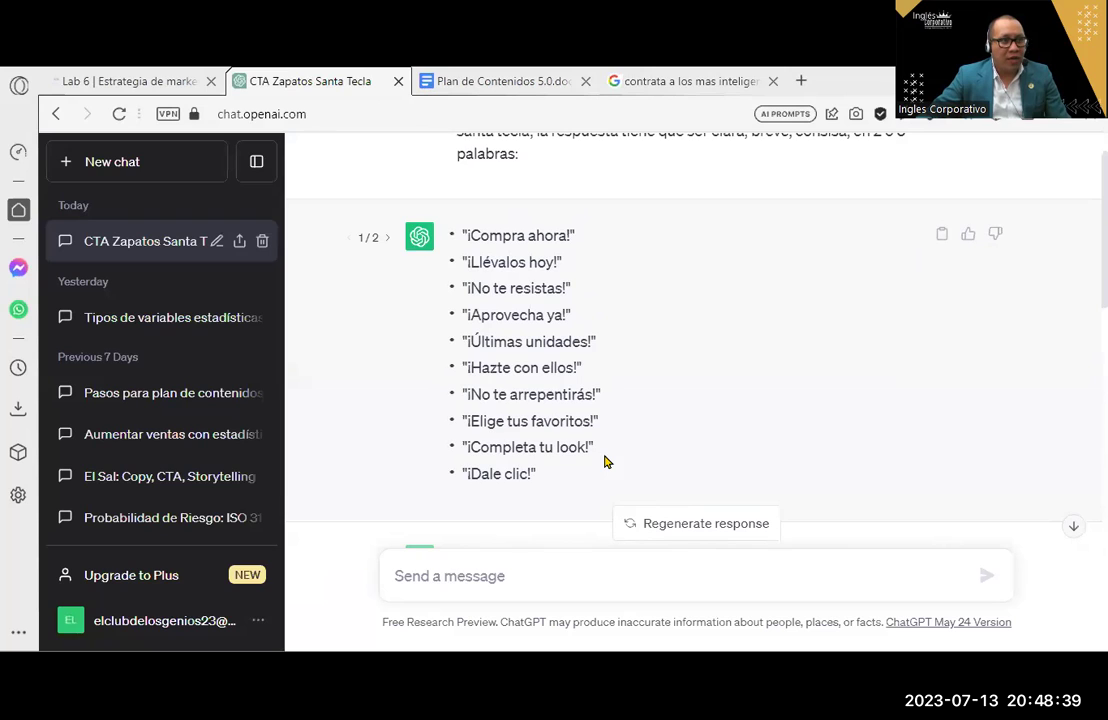
scroll(604, 461, up, 1)
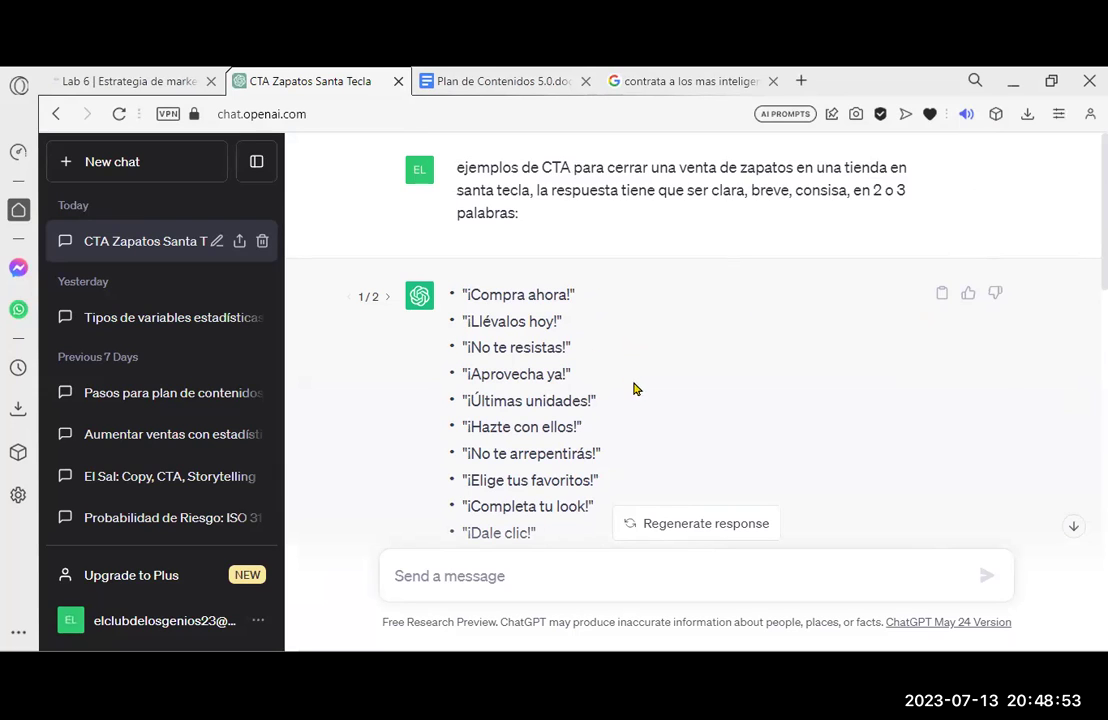
Copy the slogan '¡Últimas unidades!' and return to the Plan de Contenidos document.
drag(573, 381, 566, 366)
click(456, 405)
drag(456, 405, 652, 408)
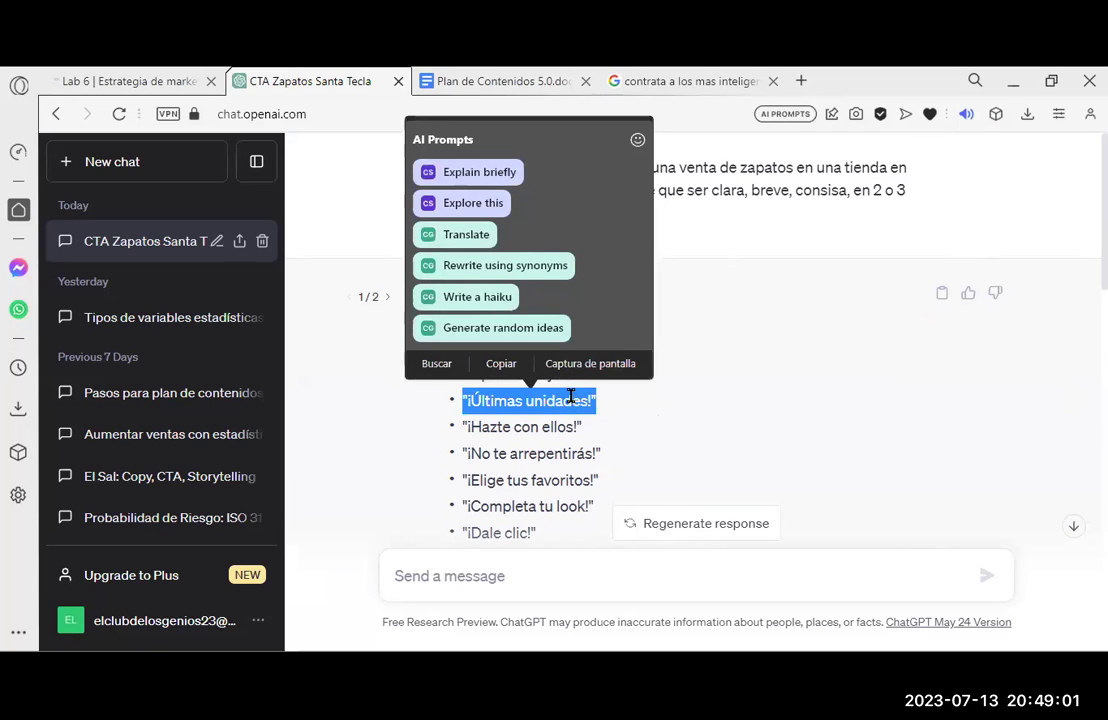
right_click(580, 400)
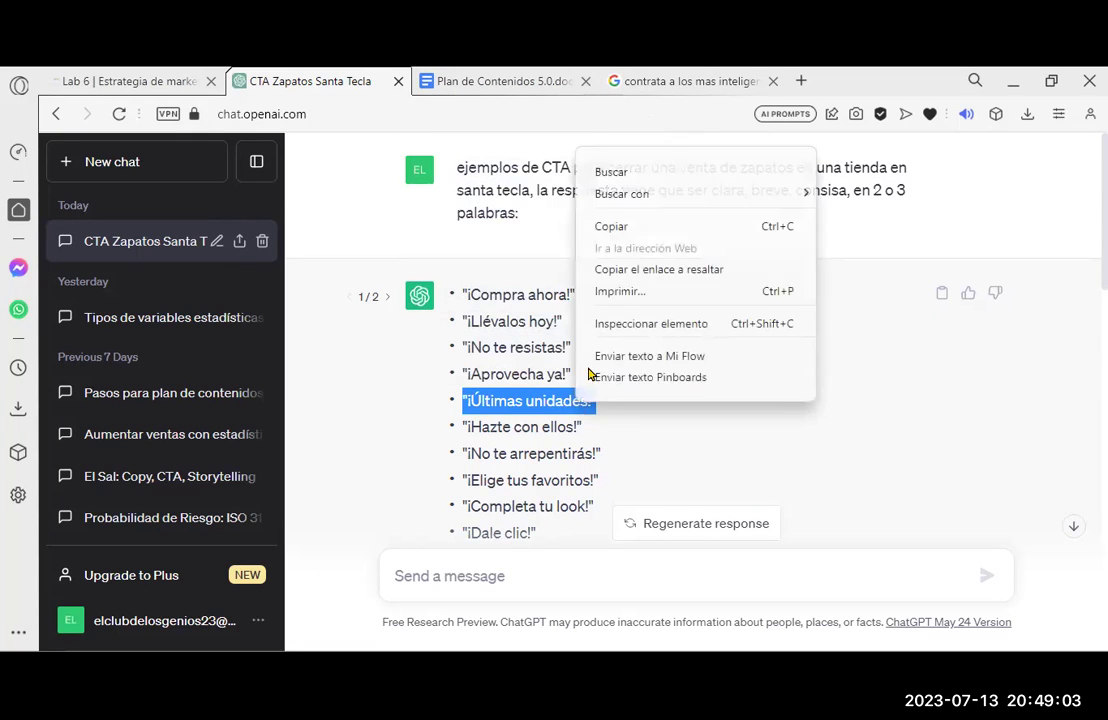
click(618, 221)
click(437, 80)
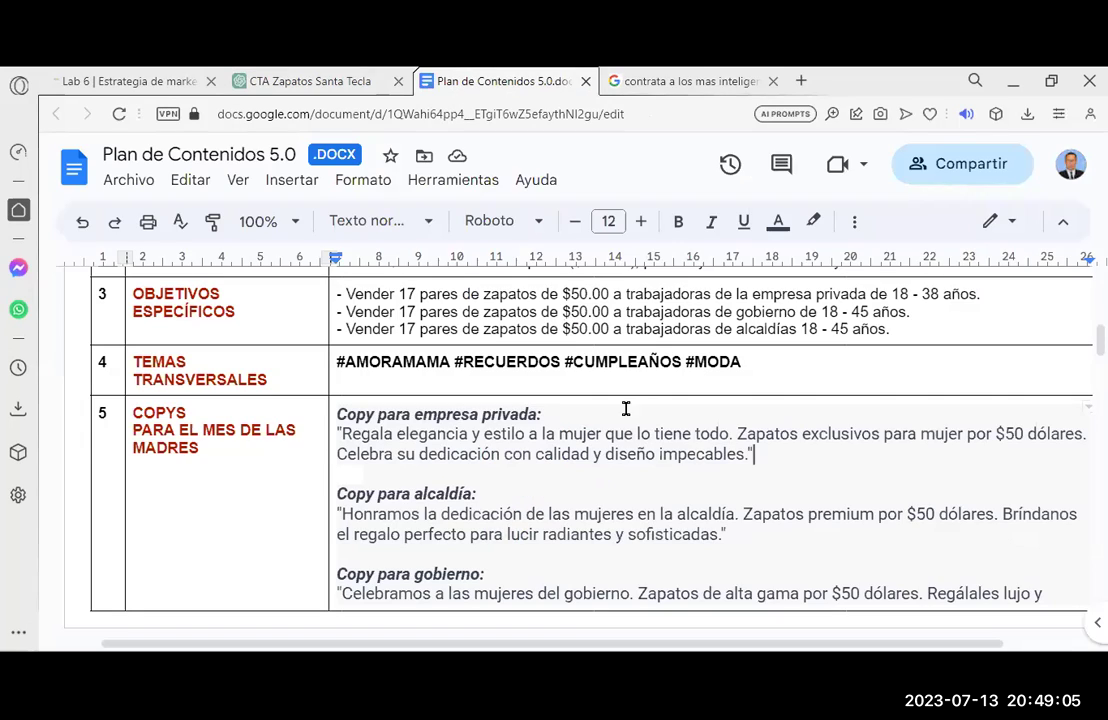
After 'impecables.', add '¡Últimas unidades!', the 20% discount for the first 30 people, and 'Llamanos' with the phone number.
click(792, 452)
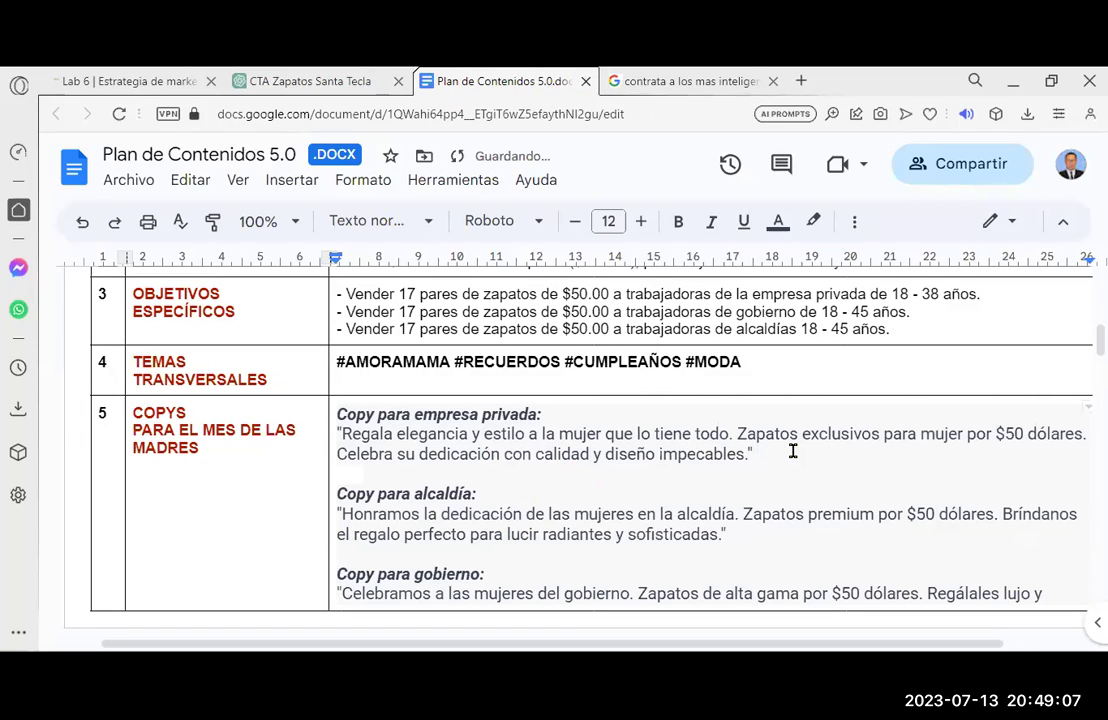
key(ctrl+v)
text(las)
text(primera)
text(09)
text( personas)
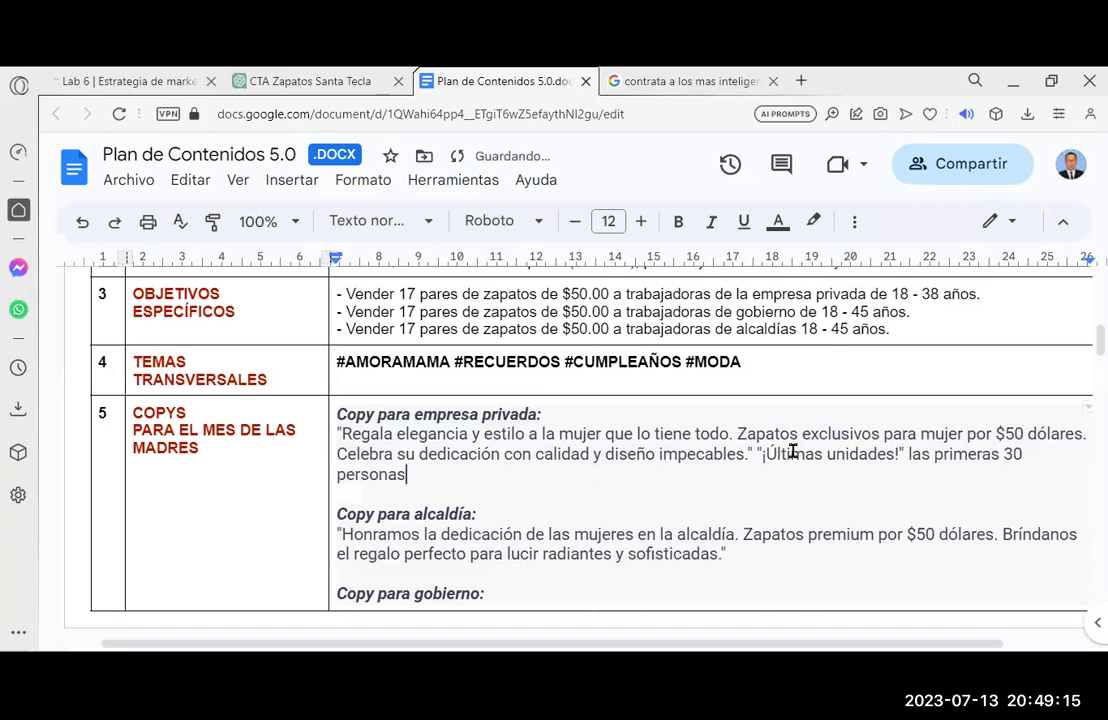
text(e llev)
text(an un)
text( descuento del )
text(0)
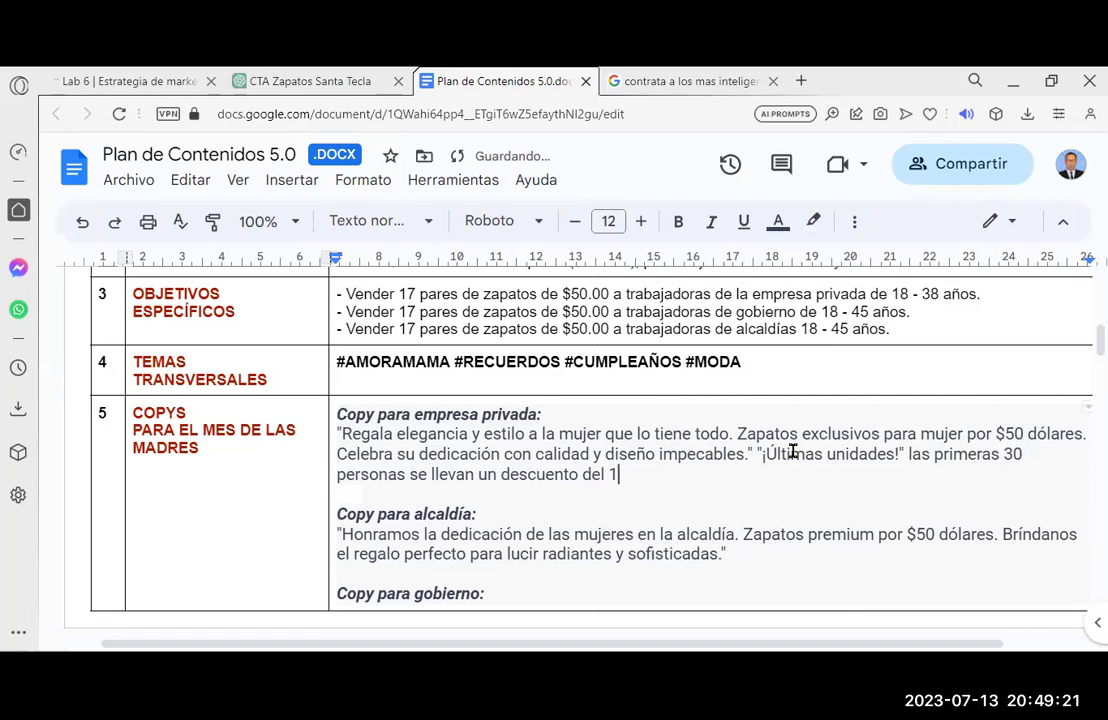
key(BackSpace)
text(20%)
text(. La)
text(manos sera un gusto)
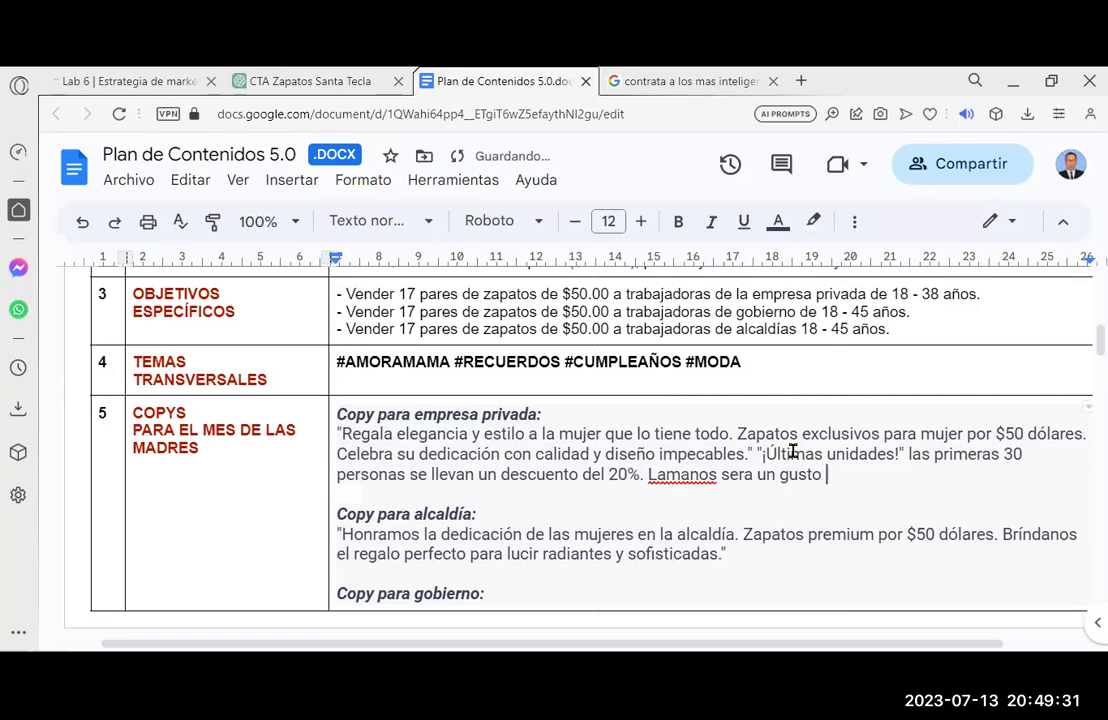
text( atenderte 78)
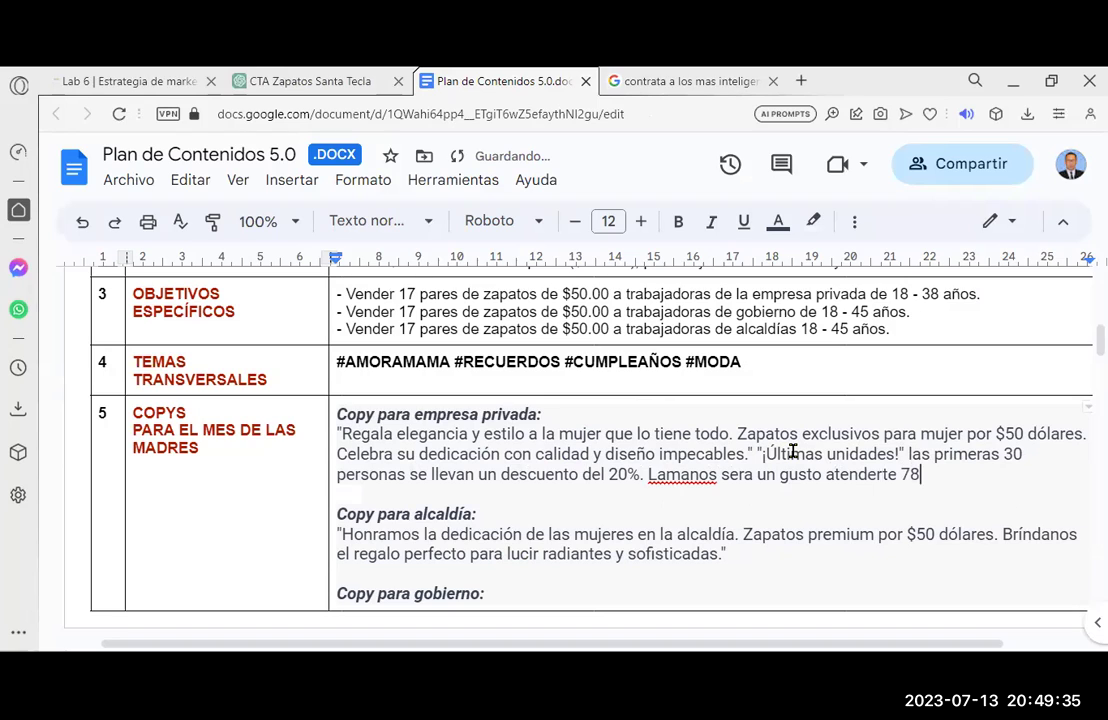
key(BackSpace)
key(BackSpace)
text(-5255)
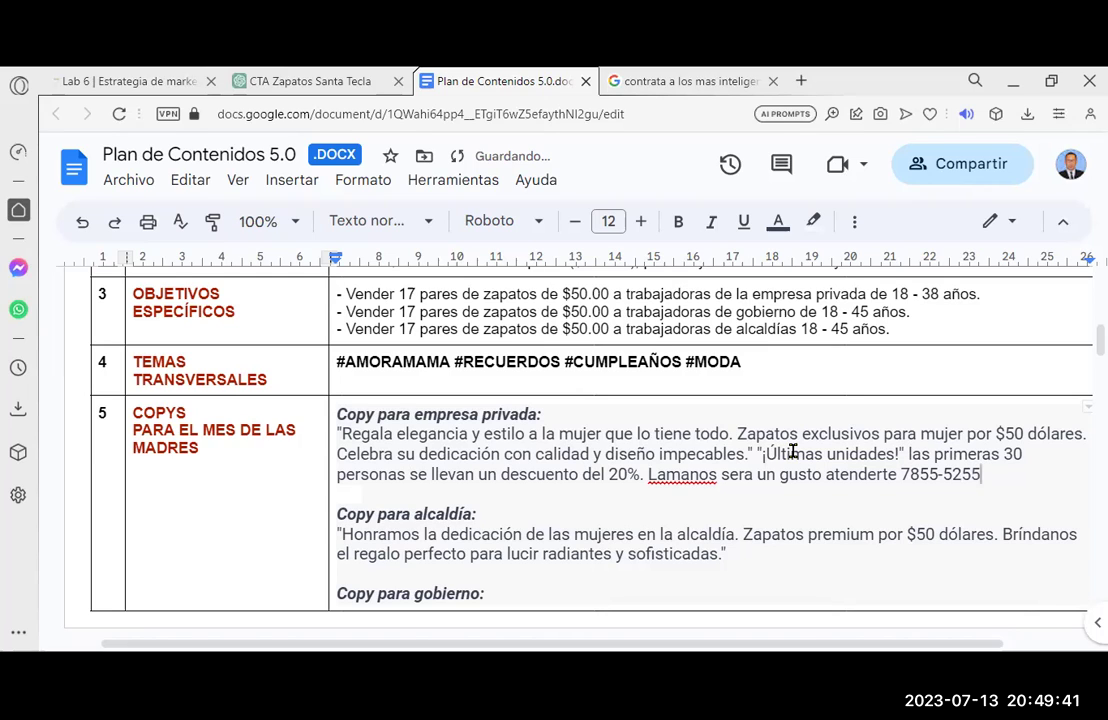
click(665, 474)
click(689, 446)
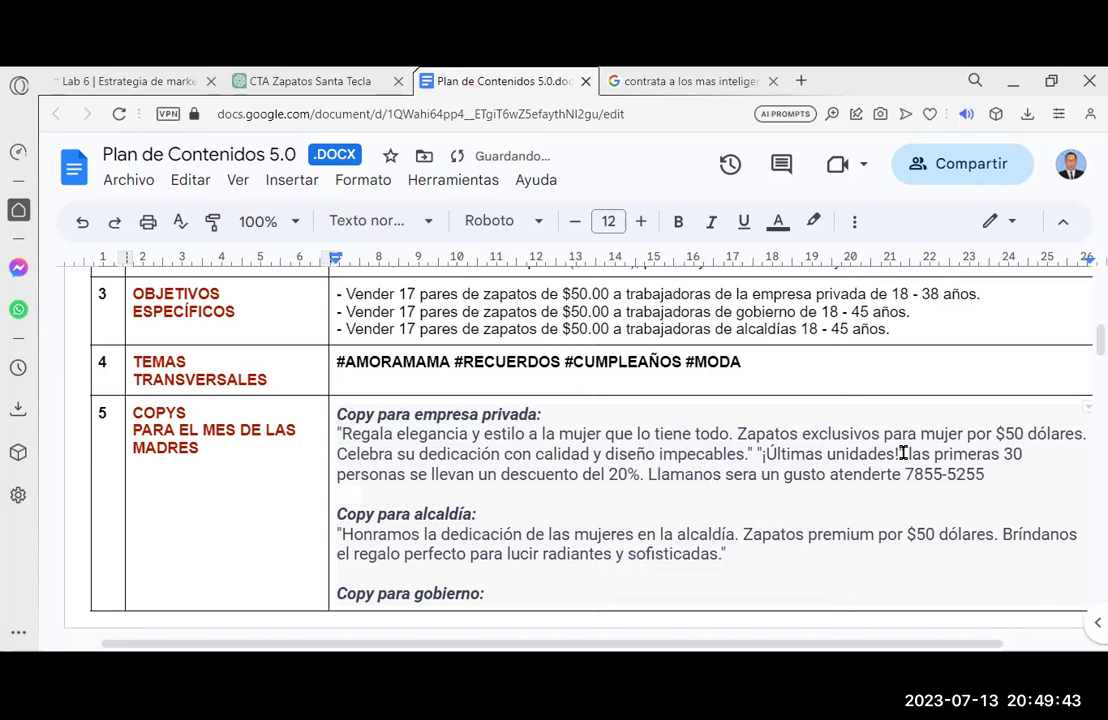
Delete the extra space before '¡Últimas unidades!' in the private-company copy.
right_click(767, 455)
click(791, 456)
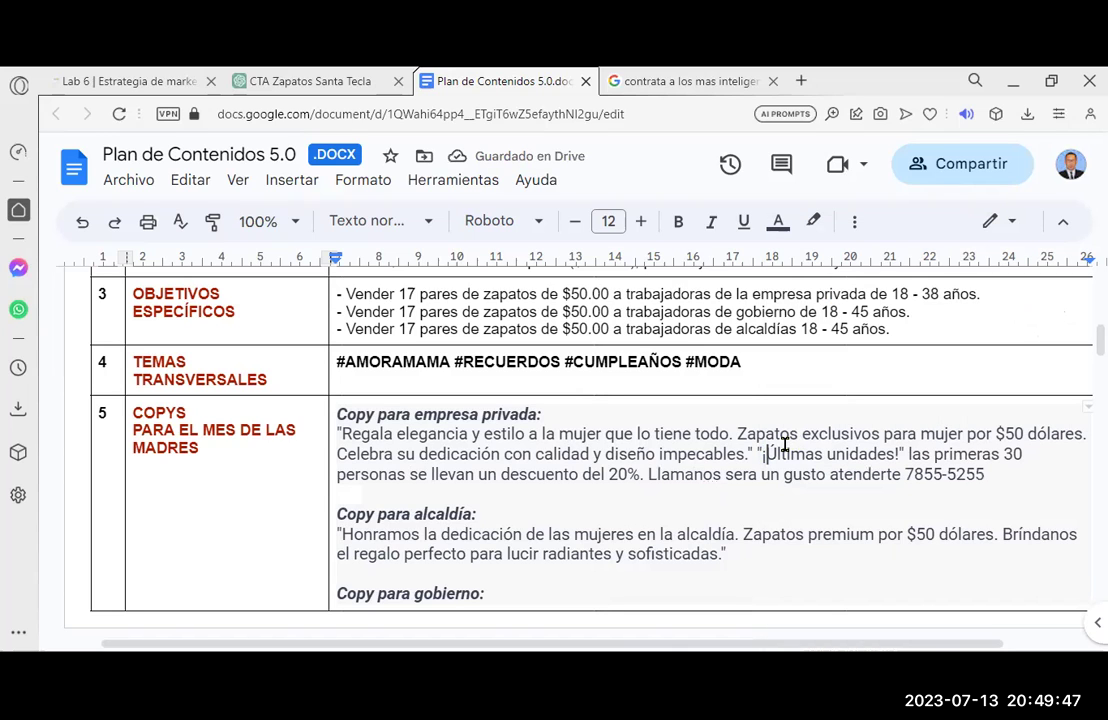
key(BackSpace)
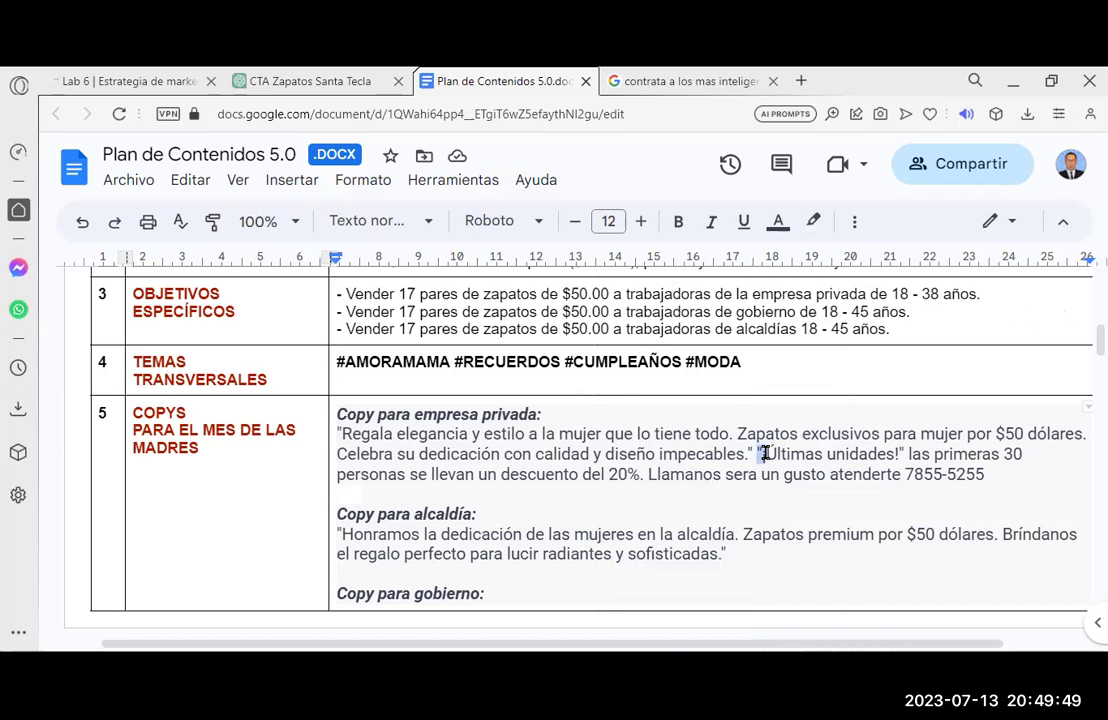
right_click(764, 453)
key(ctrl+v)
key(Escape)
Add an opening quote and ¡ before 'Llamanos' and remove the space before the phone number.
right_click(760, 465)
click(650, 477)
text("¡)
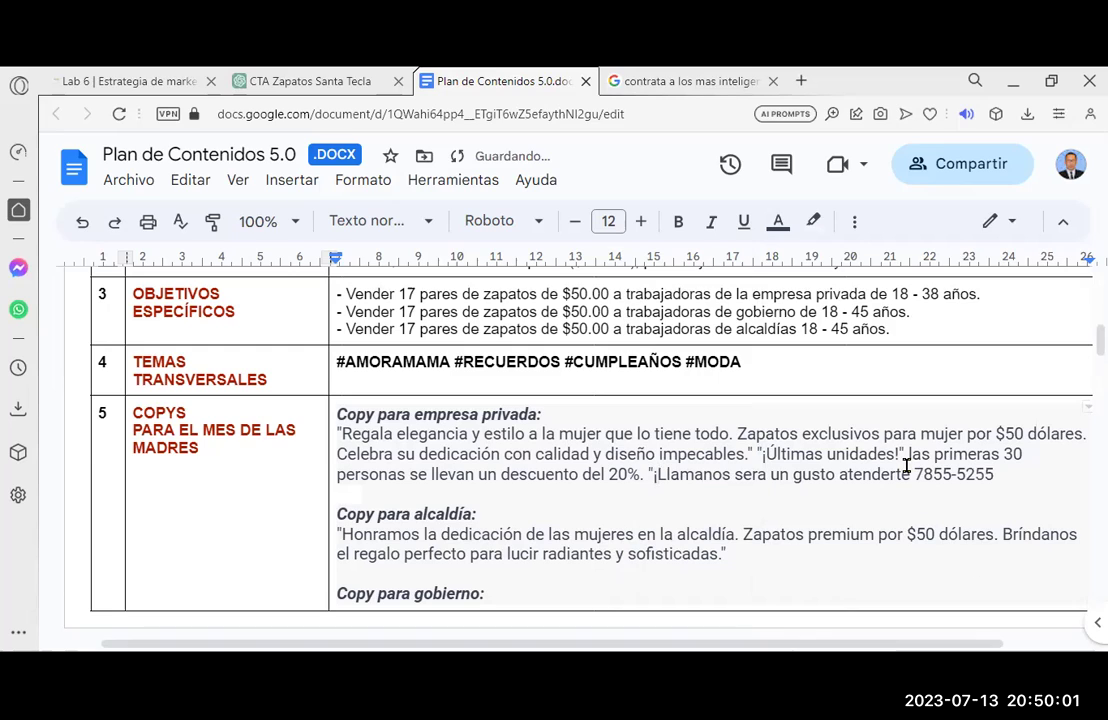
text("¡)
key(Delete)
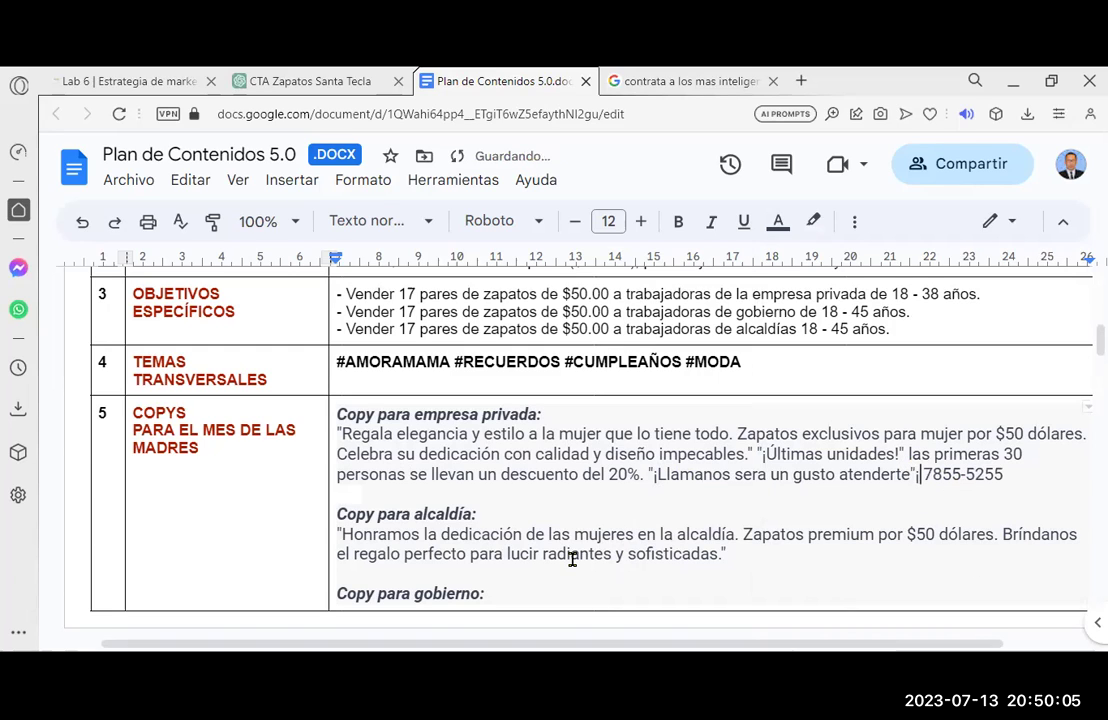
scroll(572, 559, up, 2)
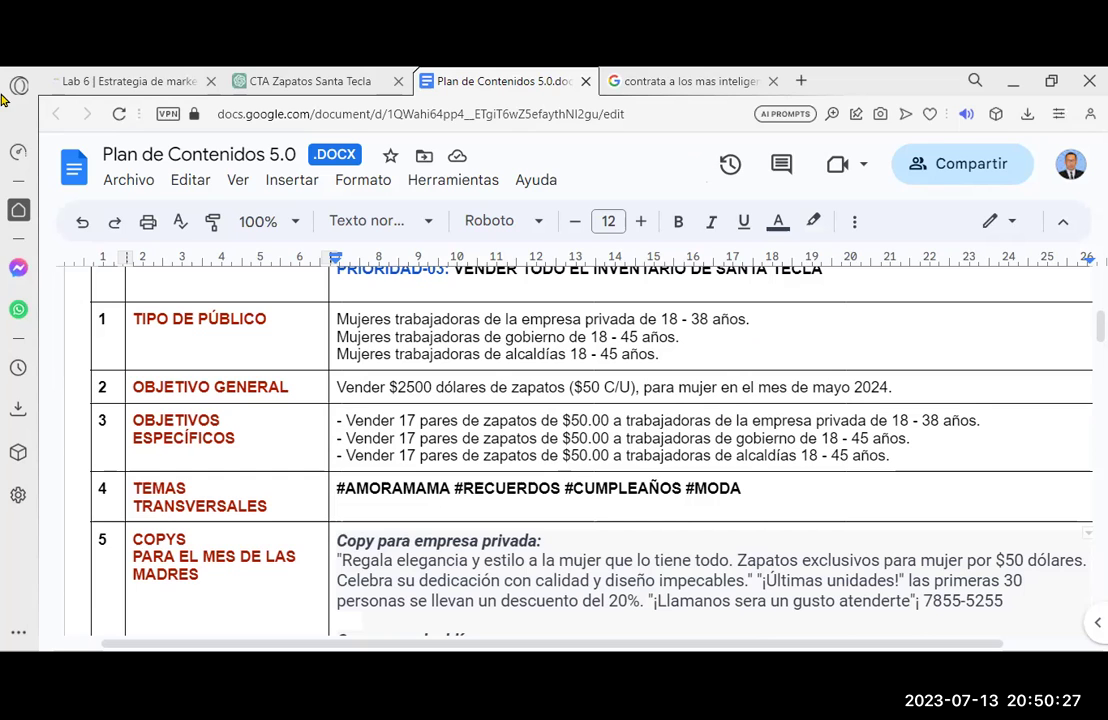
Copy the private-company call to action and phone number into the alcaldía and gobierno copies.
scroll(749, 482, down, 3)
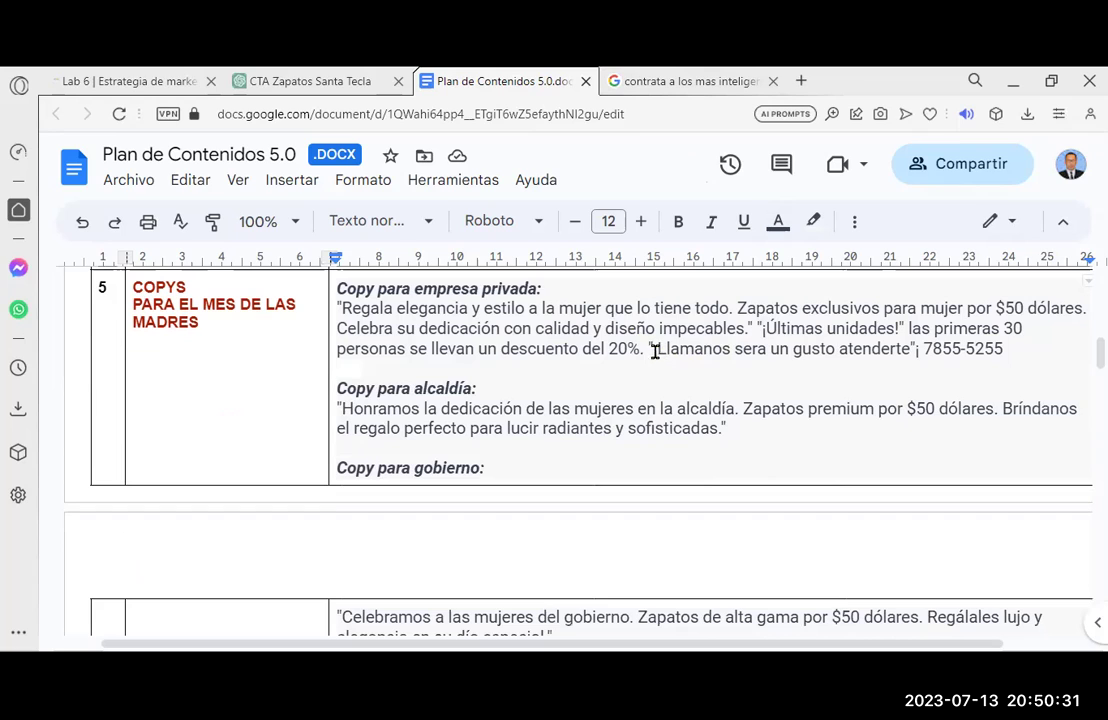
drag(650, 349, 1010, 346)
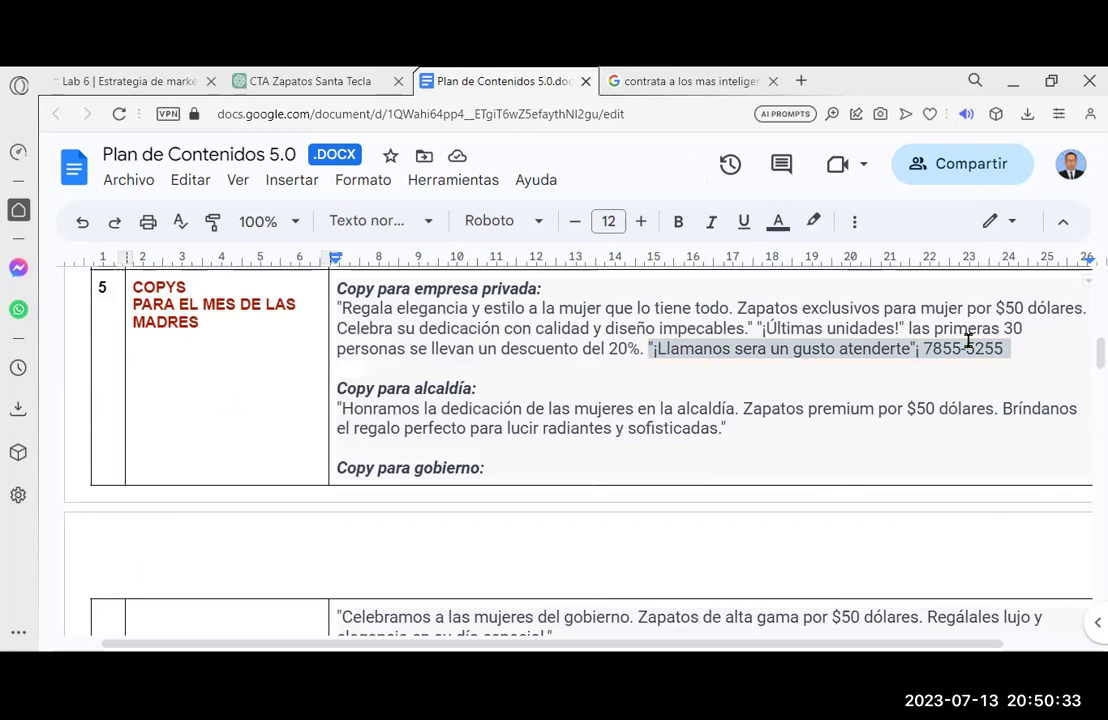
right_click(968, 340)
click(1031, 272)
click(758, 427)
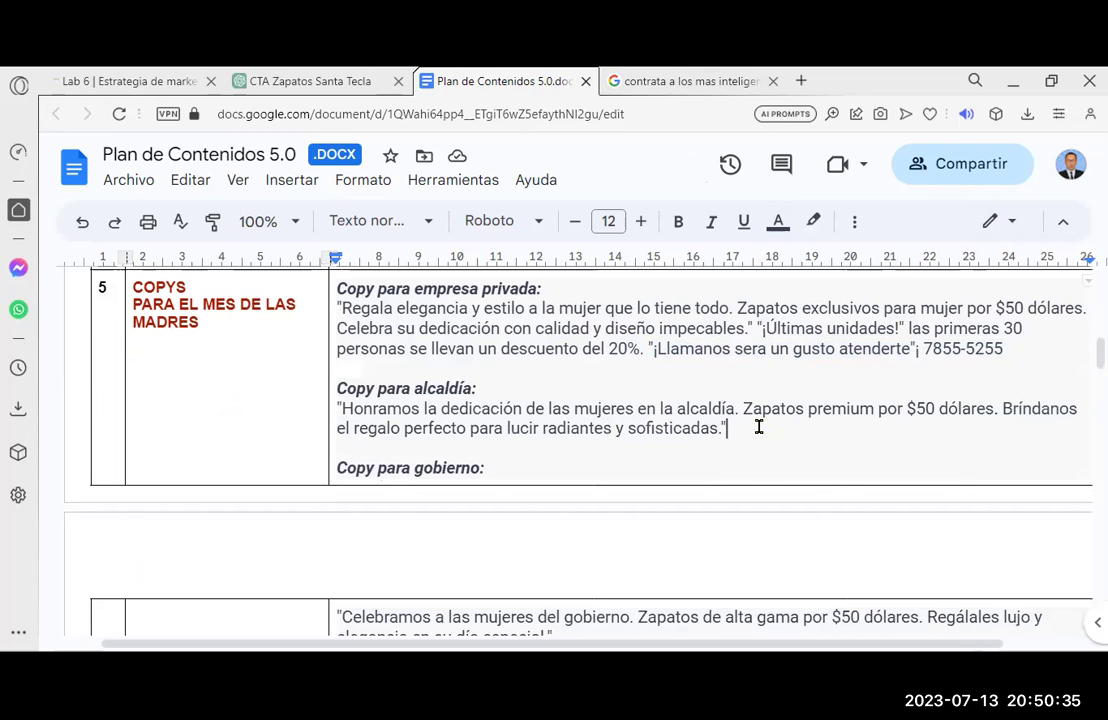
key(ctrl+v)
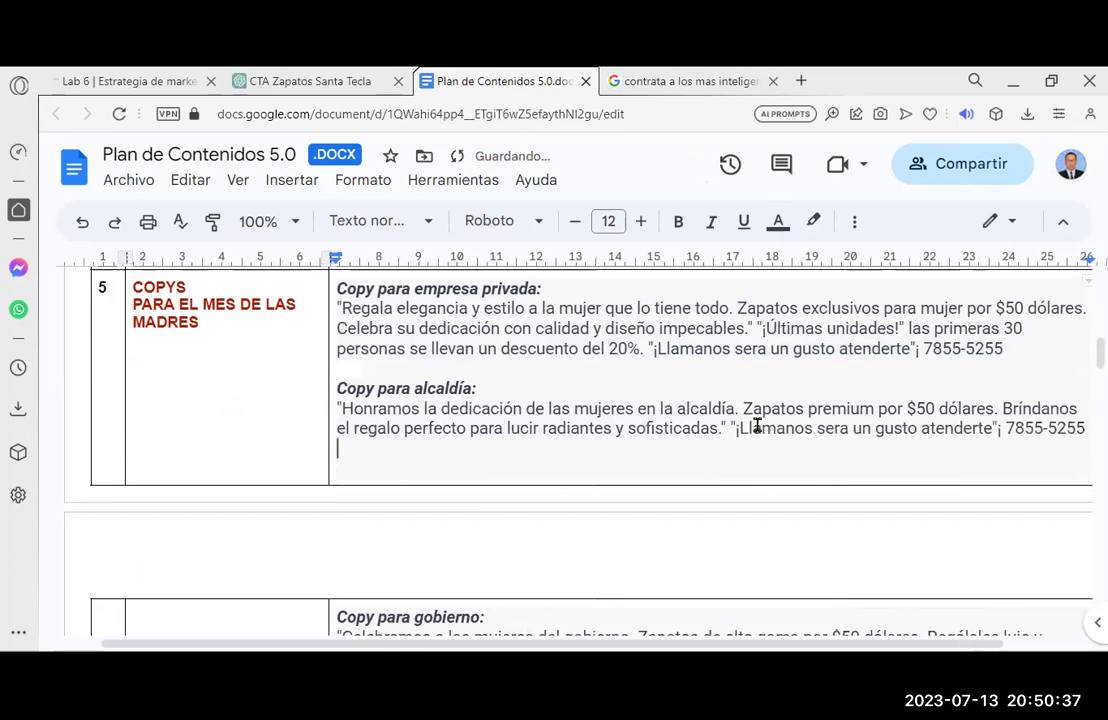
scroll(553, 371, down, 1)
scroll(566, 396, down, 2)
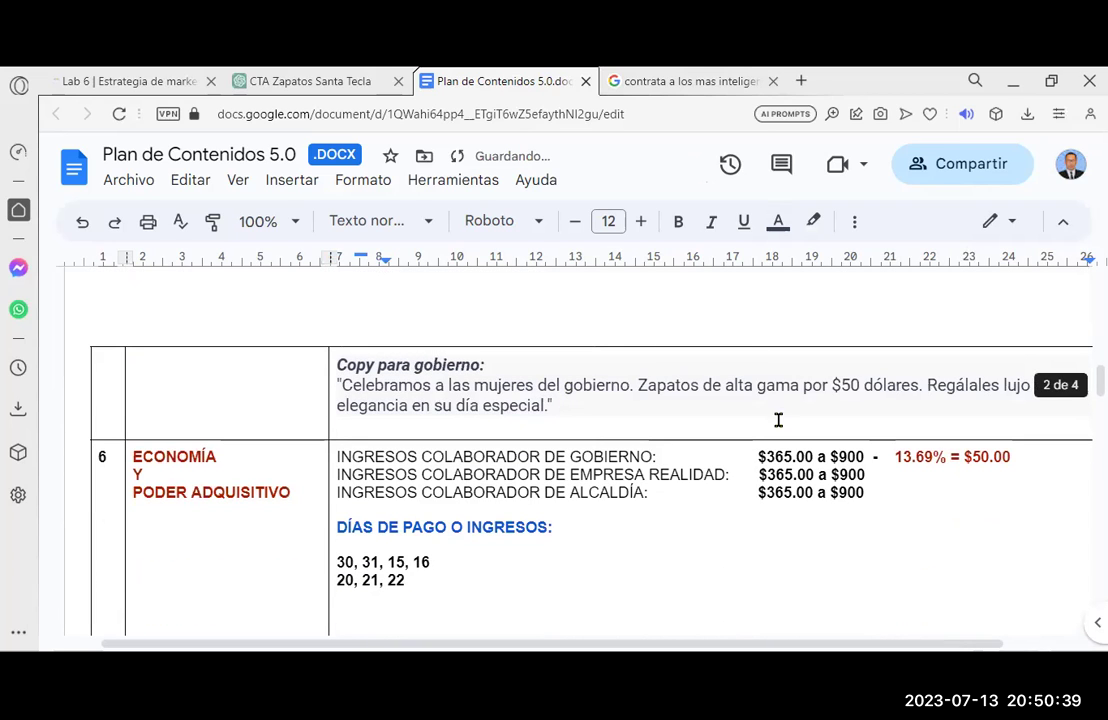
click(715, 418)
click(699, 408)
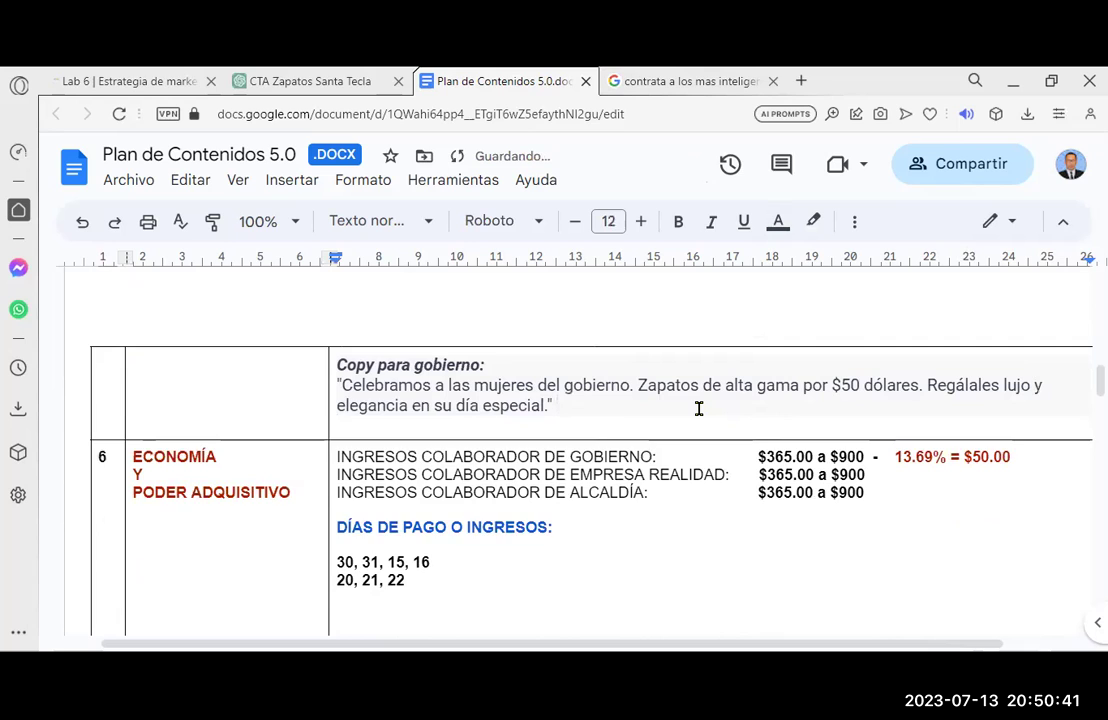
key(ctrl+v)
Copy the '¡Compra ahora!' suggestion from the ChatGPT CTA ideas.
click(293, 88)
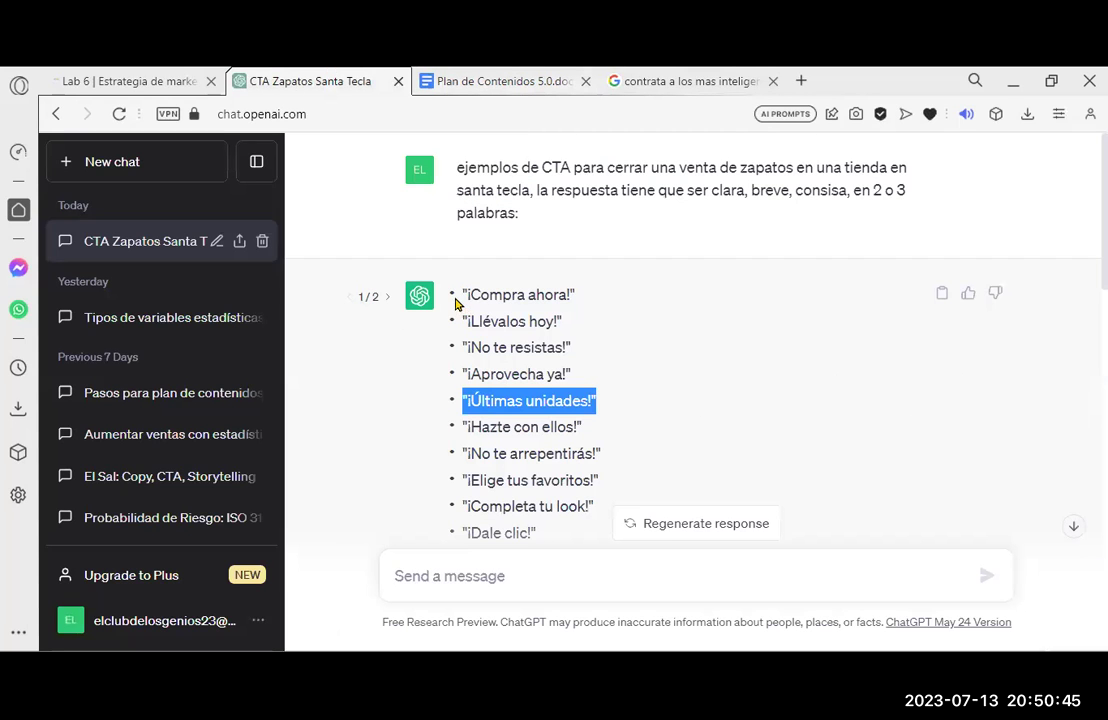
drag(460, 295, 577, 295)
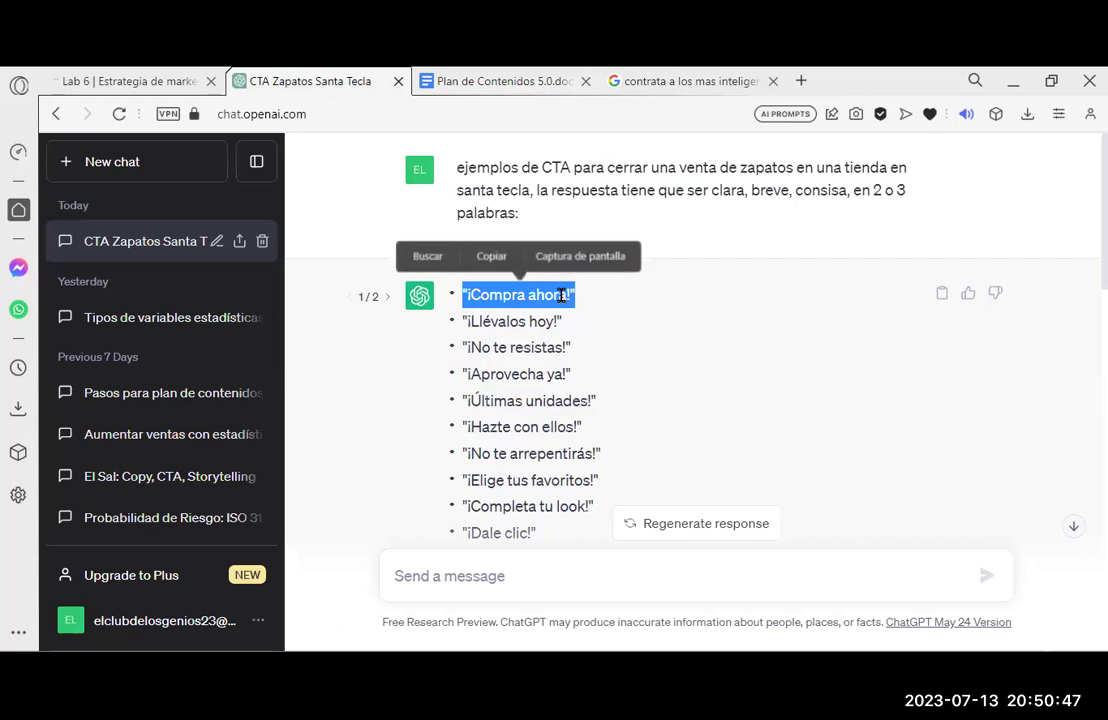
right_click(562, 295)
click(600, 375)
click(500, 81)
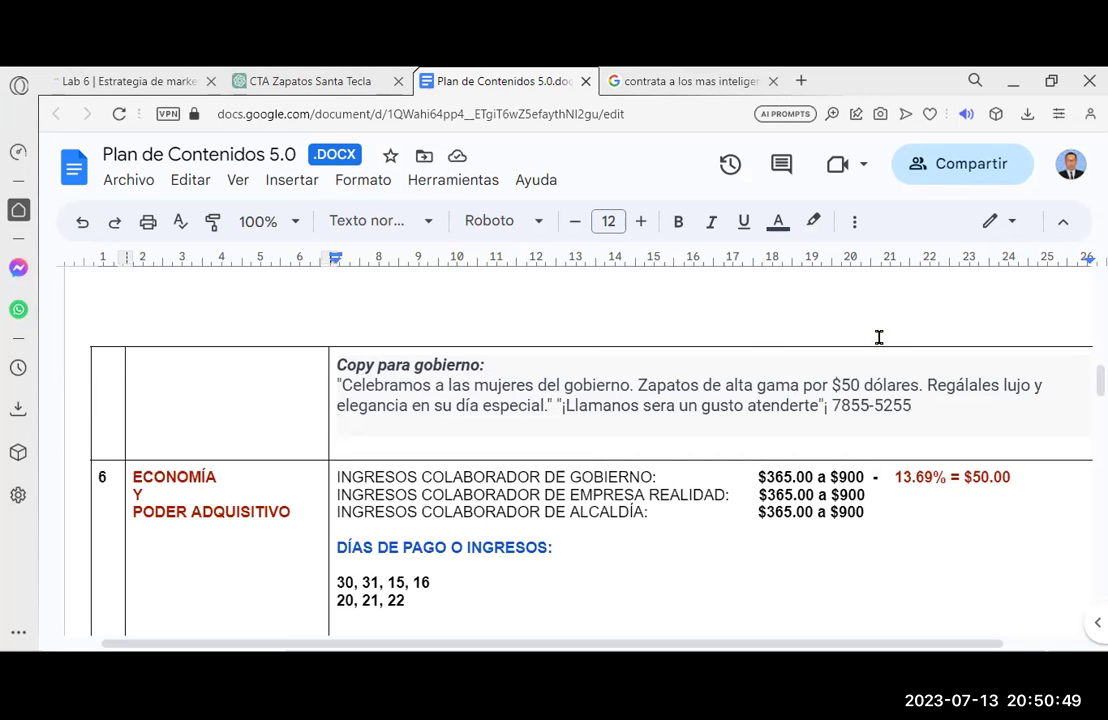
Replace 'Llamanos sera un gusto atenderte' in the gobierno copy with '¡Compra ahora!' and fix its quotes.
drag(824, 408, 566, 405)
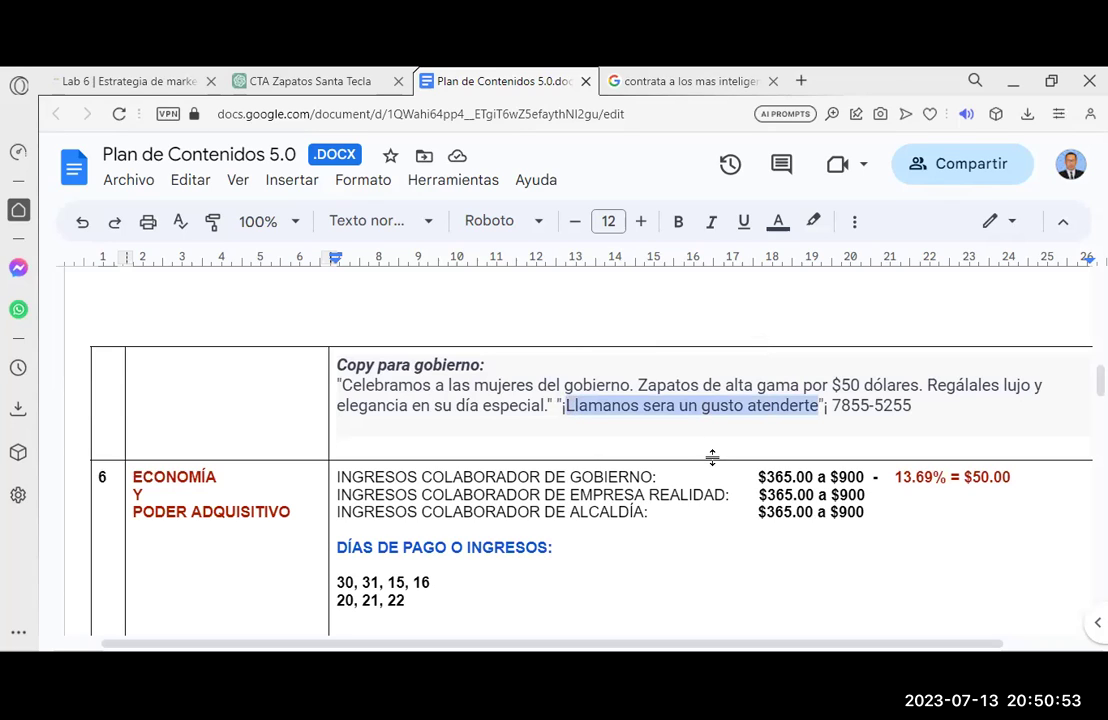
key(ctrl+v)
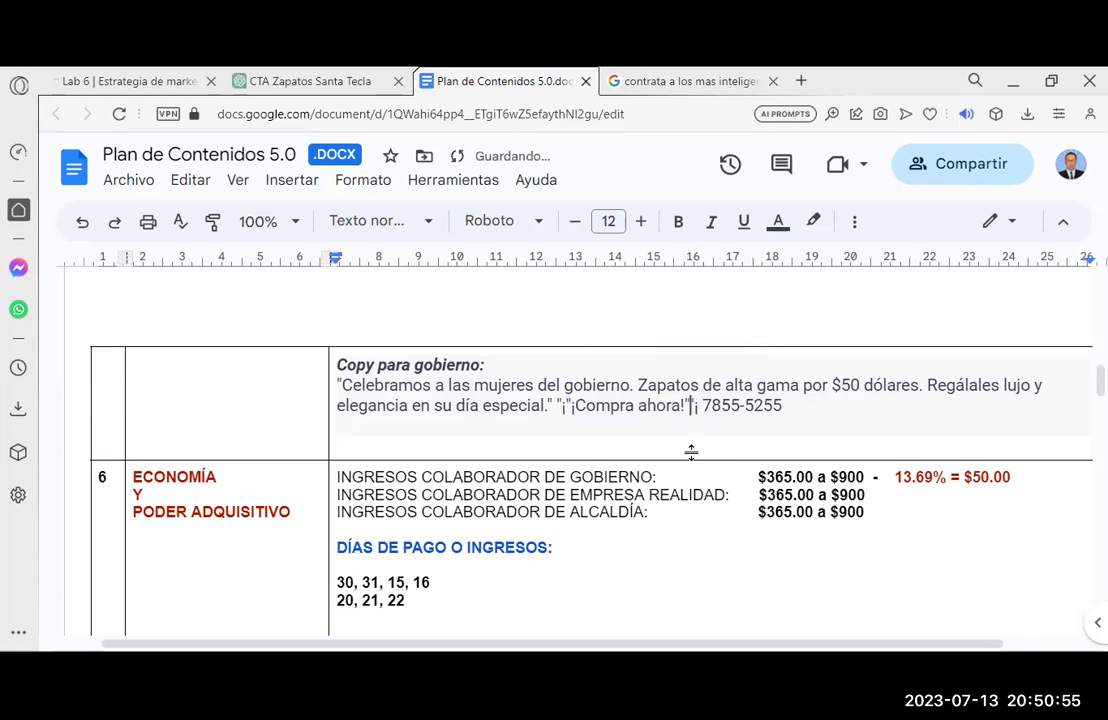
click(564, 405)
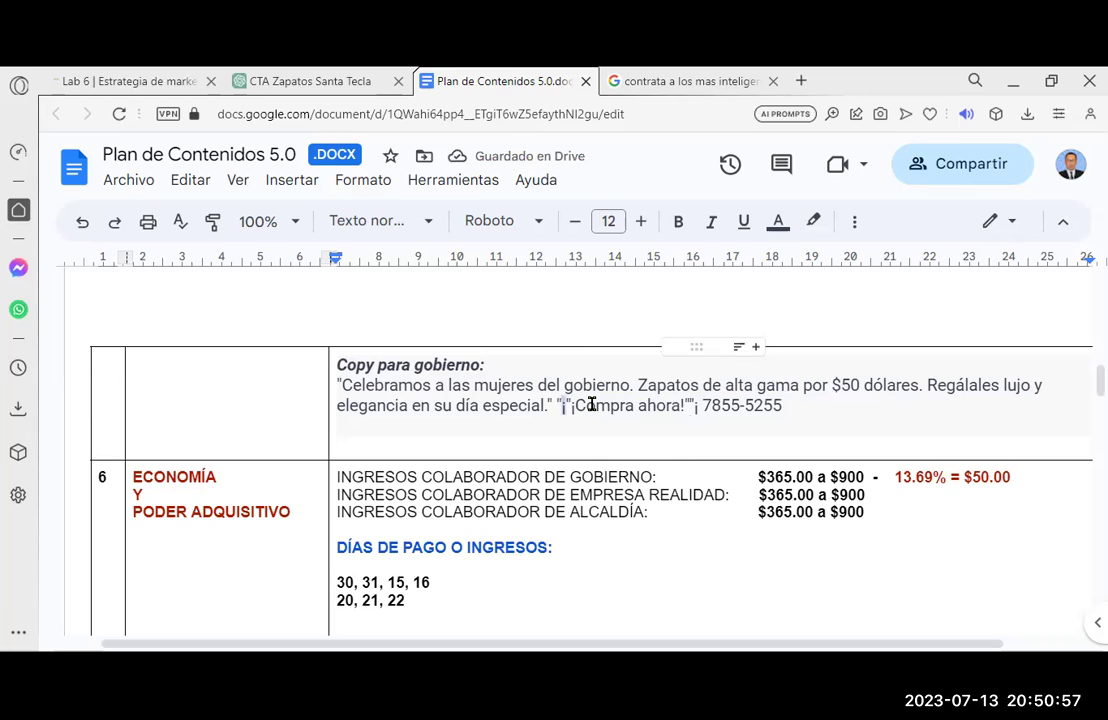
key(Delete)
text(")
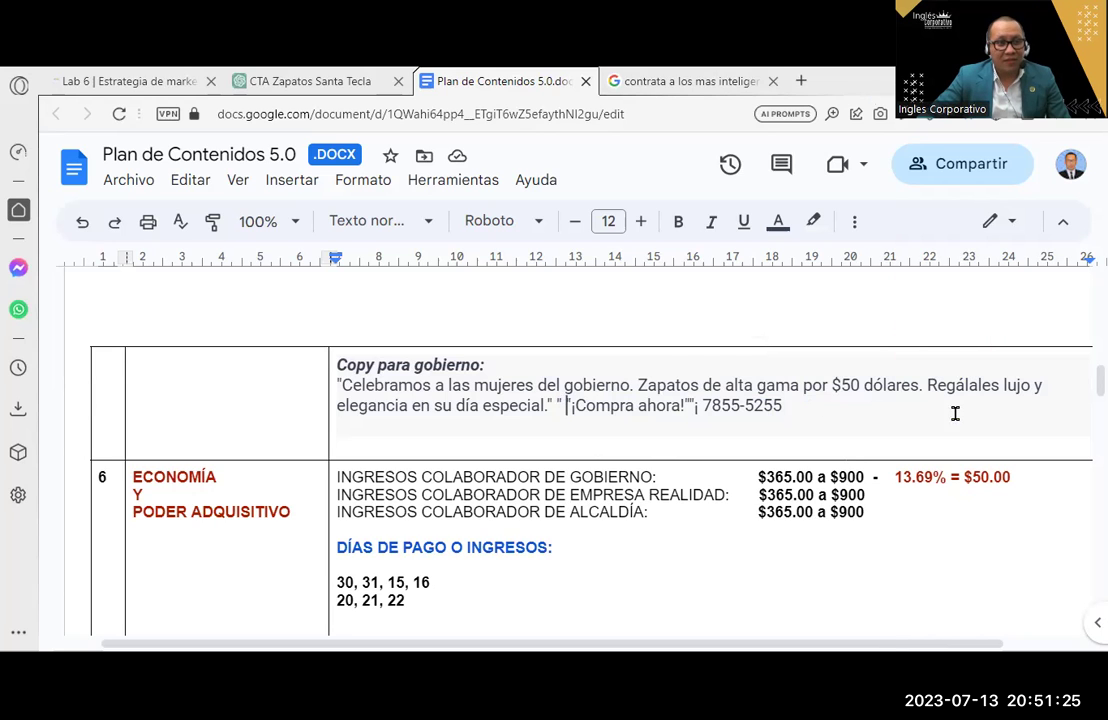
scroll(955, 551, down, 2)
scroll(955, 551, up, 2)
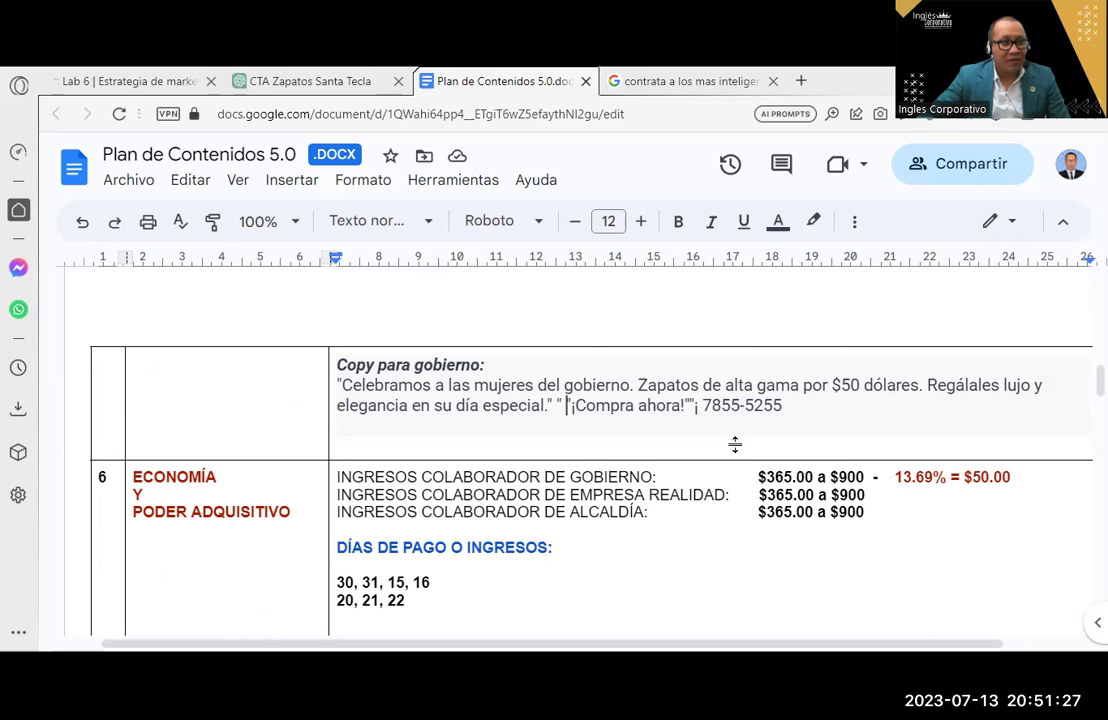
scroll(692, 468, up, 2)
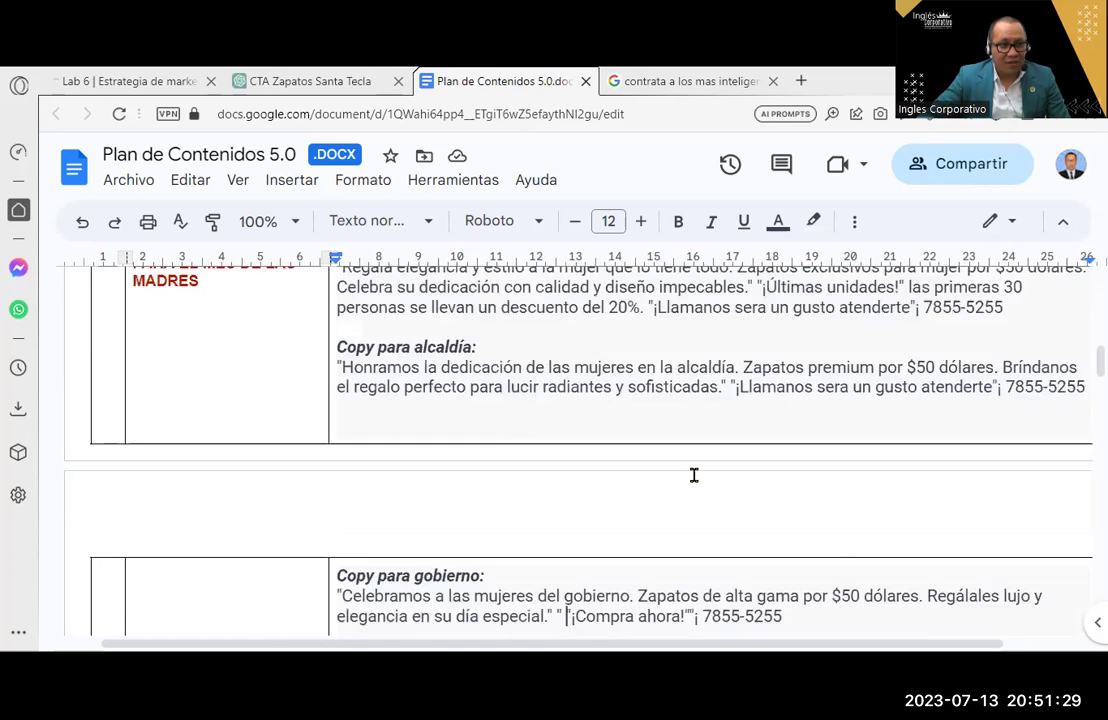
scroll(694, 475, up, 1)
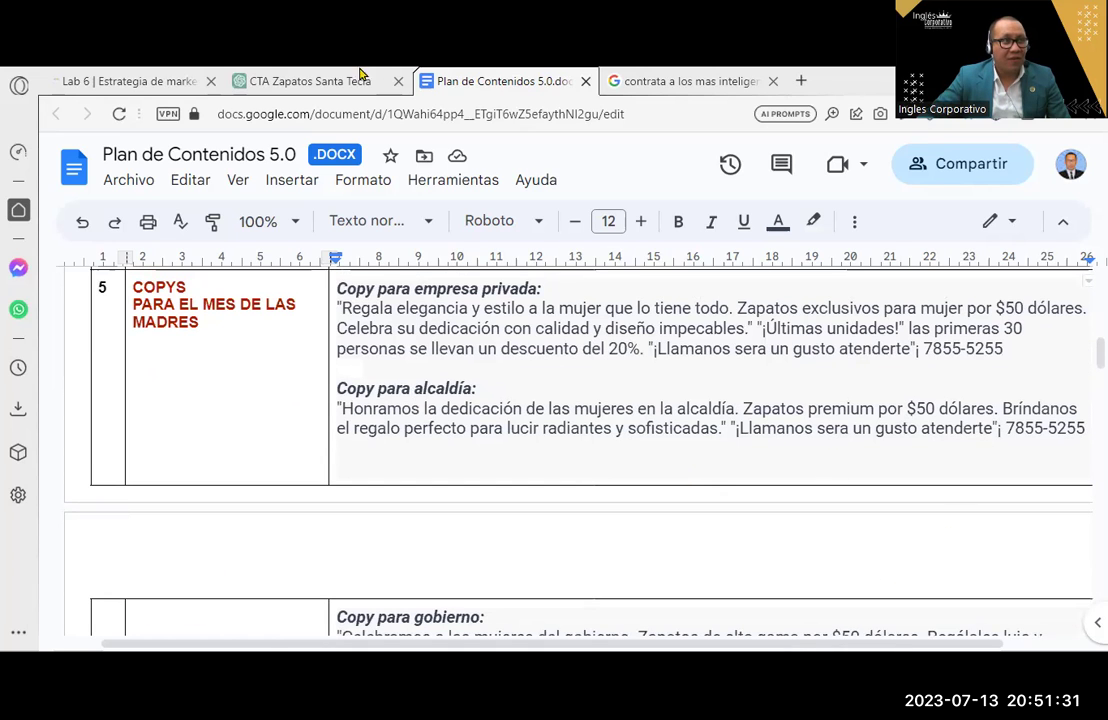
Copy '¡Aprovecha ya!' from the CTA Zapatos Santa Tecla chat in ChatGPT.
click(360, 76)
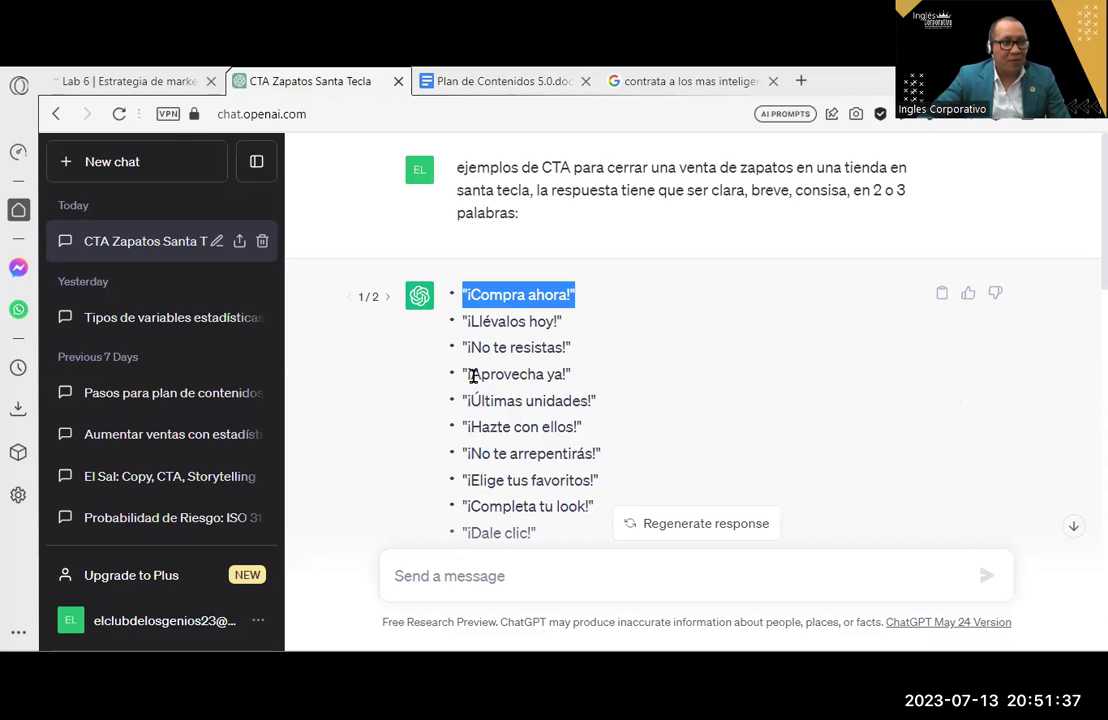
drag(463, 374, 597, 382)
key(ctrl+c)
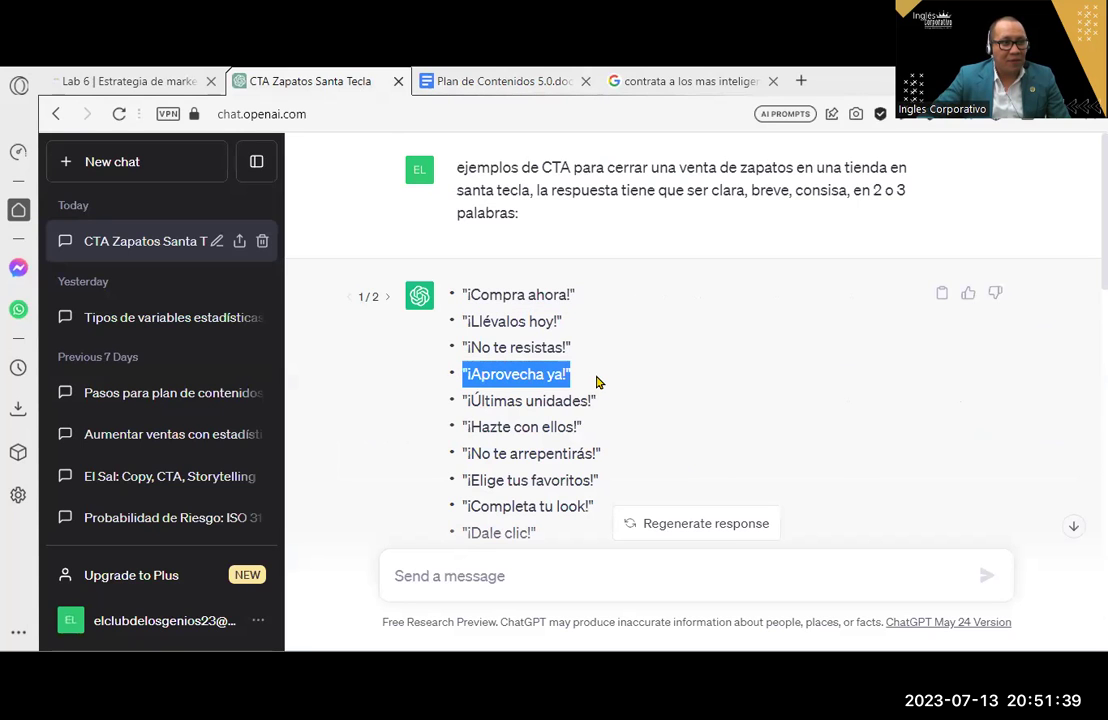
right_click(556, 143)
click(572, 200)
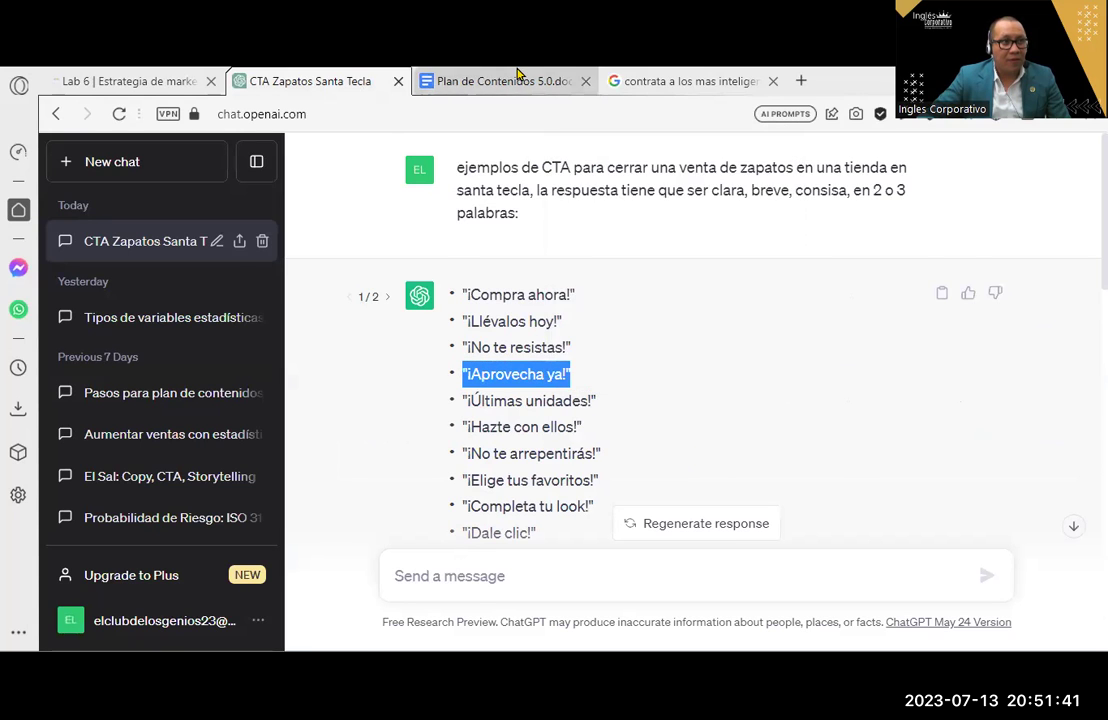
click(517, 79)
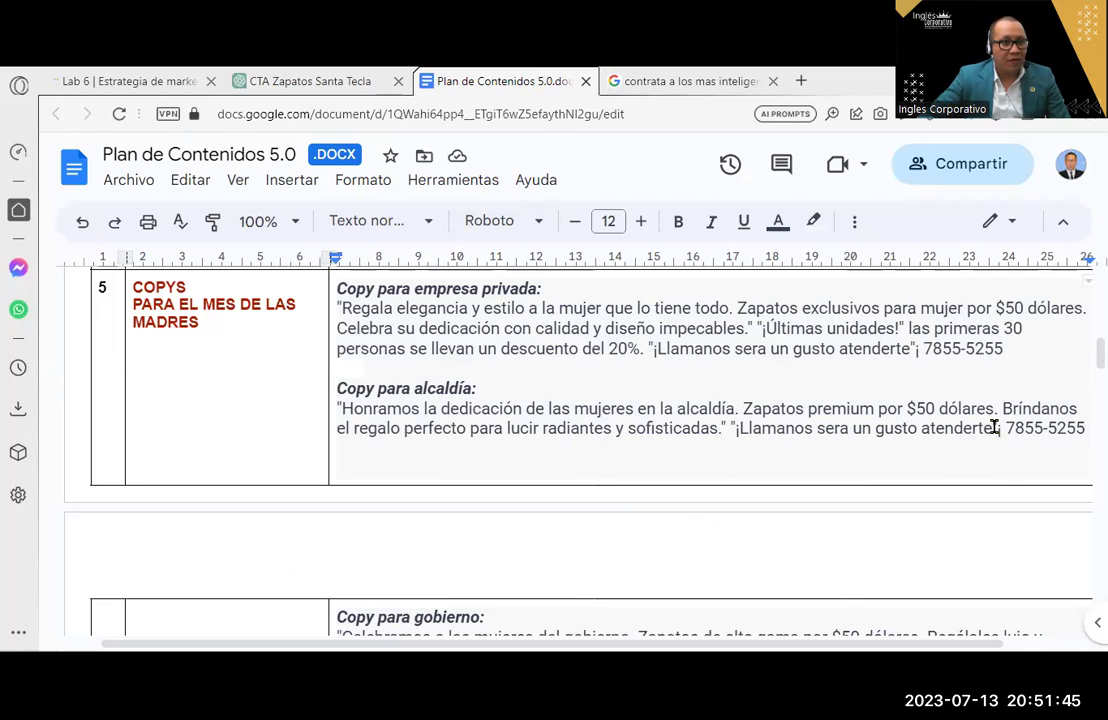
Replace the alcaldía copy's old call to action with '¡Aprovecha ya!'.
drag(993, 428, 735, 428)
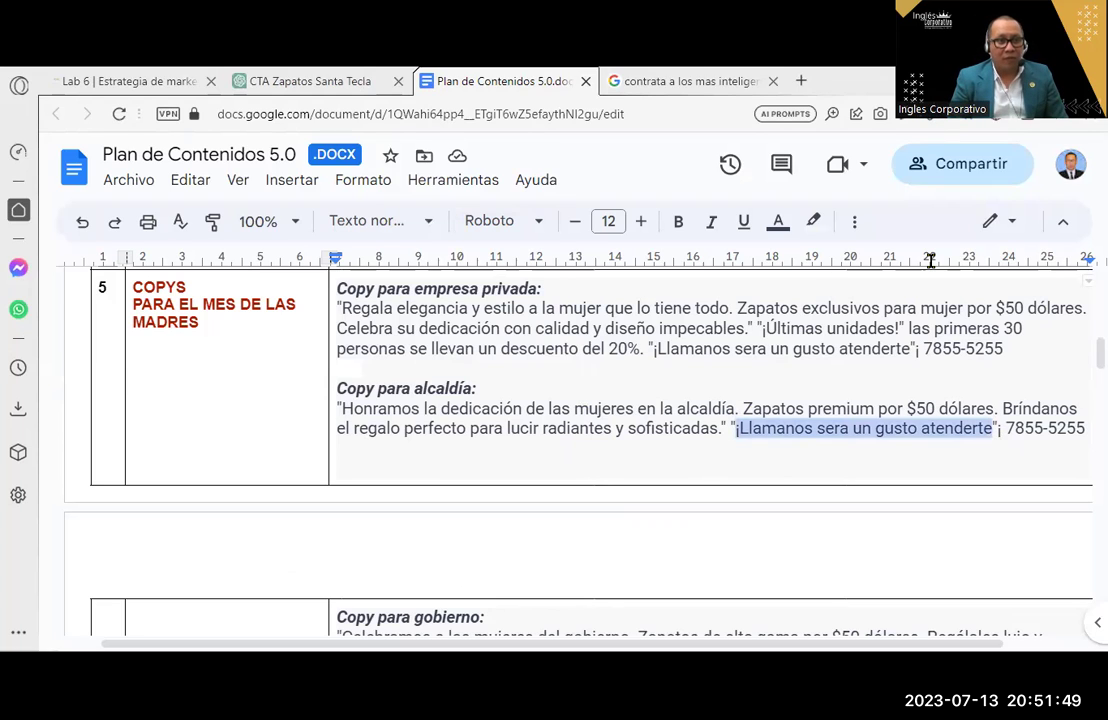
key(BackSpace)
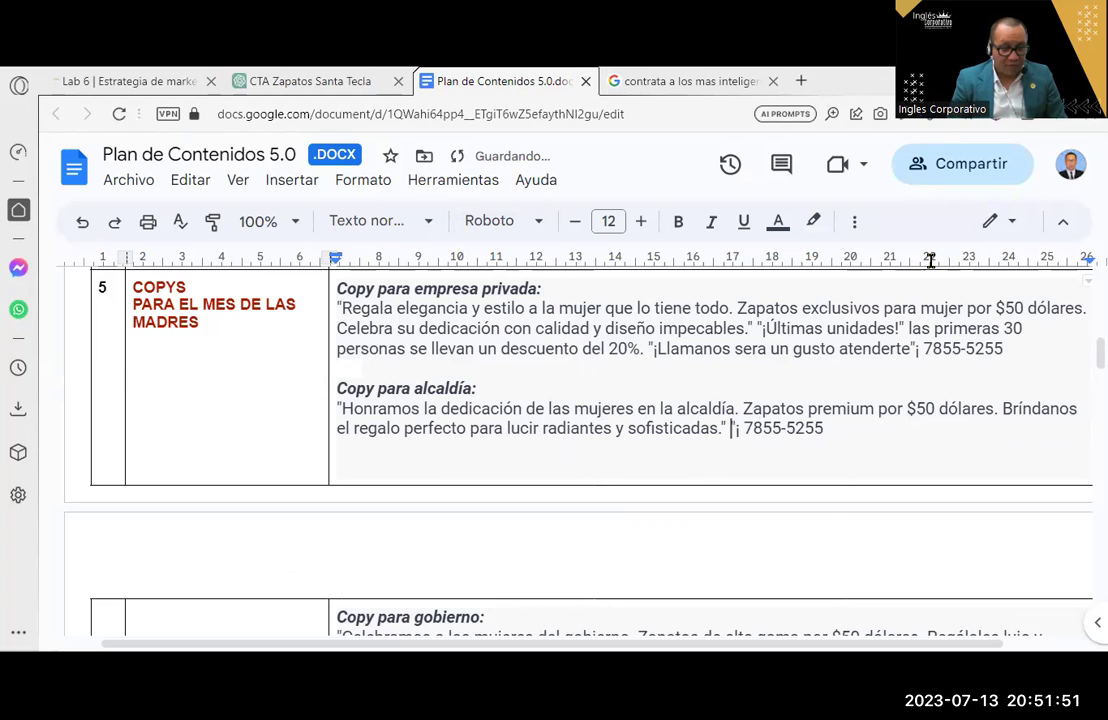
key(ctrl+v)
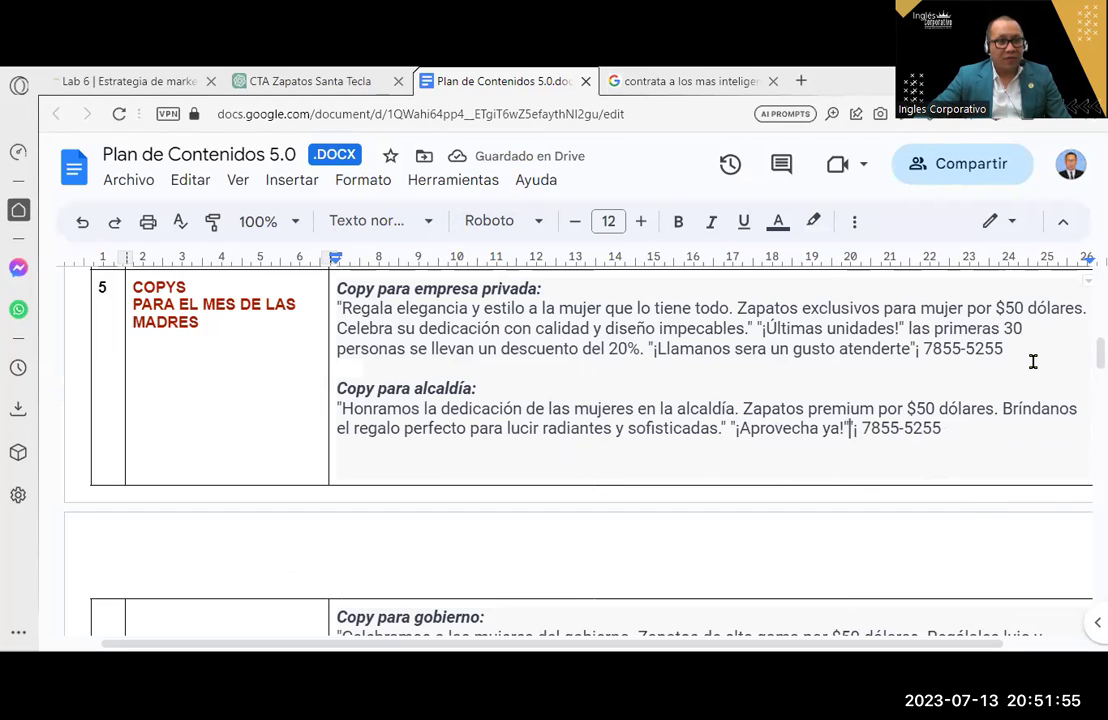
Remove the doubled quote and stray ¡ so '¡Aprovecha ya!' sits cleanly before the phone number.
key(BackSpace)
text(")
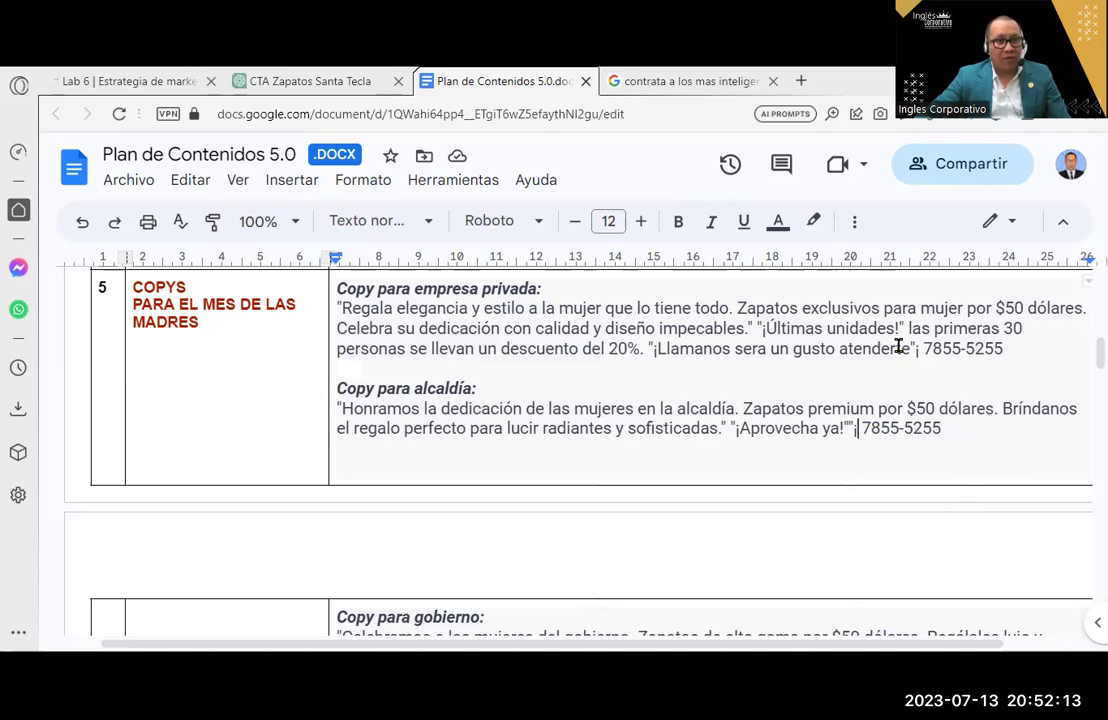
key(Delete)
key(Delete)
key(BackSpace)
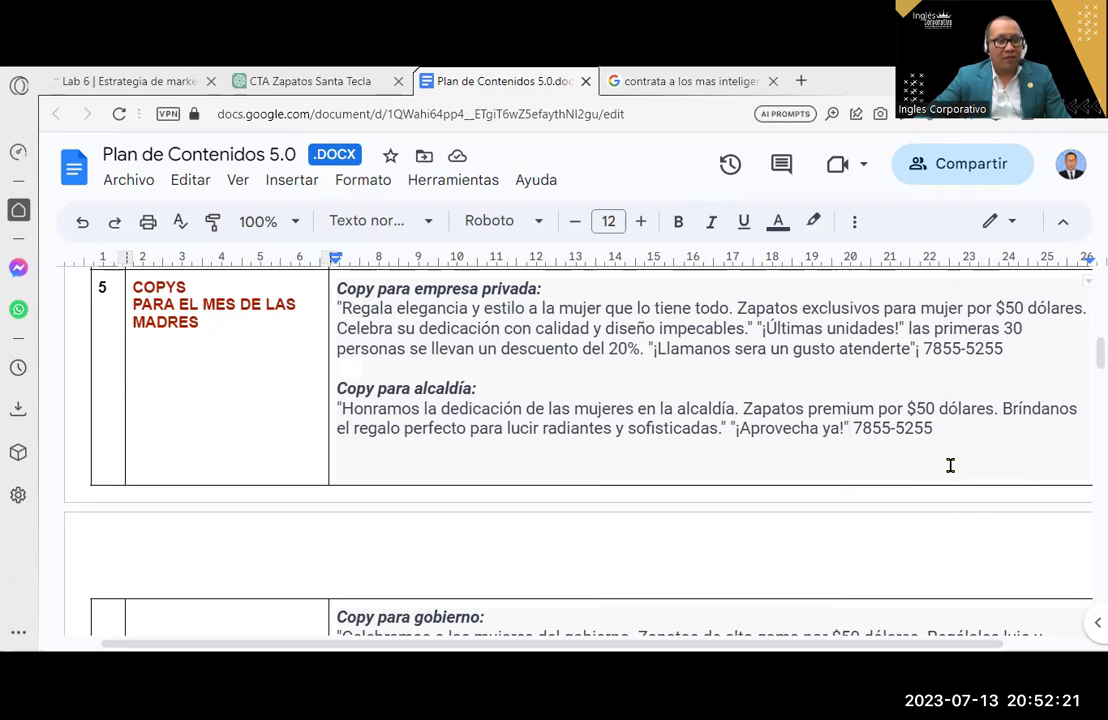
scroll(951, 463, down, 2)
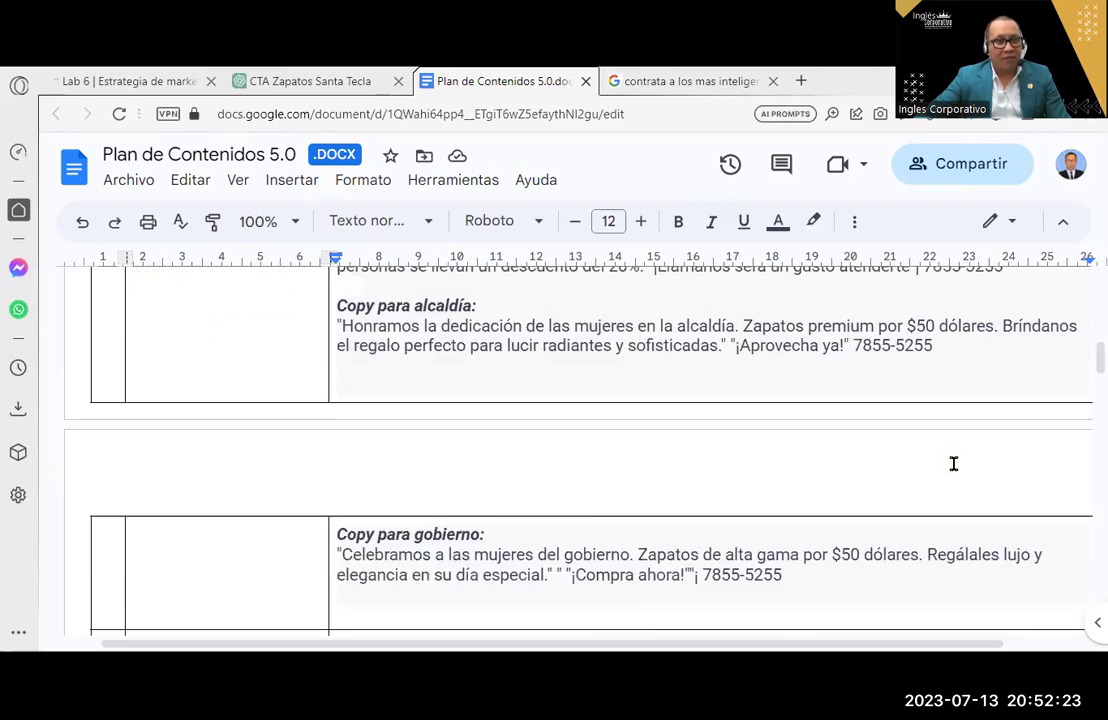
scroll(951, 463, down, 3)
scroll(951, 463, up, 2)
scroll(951, 463, up, 3)
scroll(951, 463, up, 2)
scroll(951, 463, down, 1)
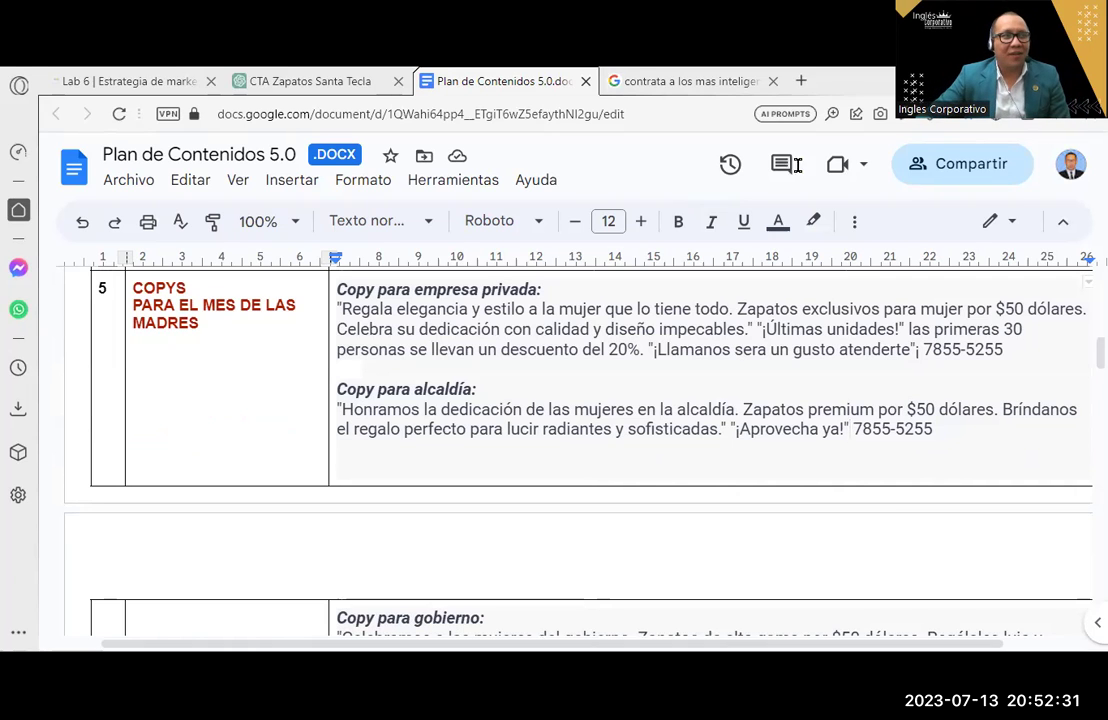
Search Google for 'ley de oferta y demanda' and browse the image results.
click(640, 77)
text(ley de oferta y)
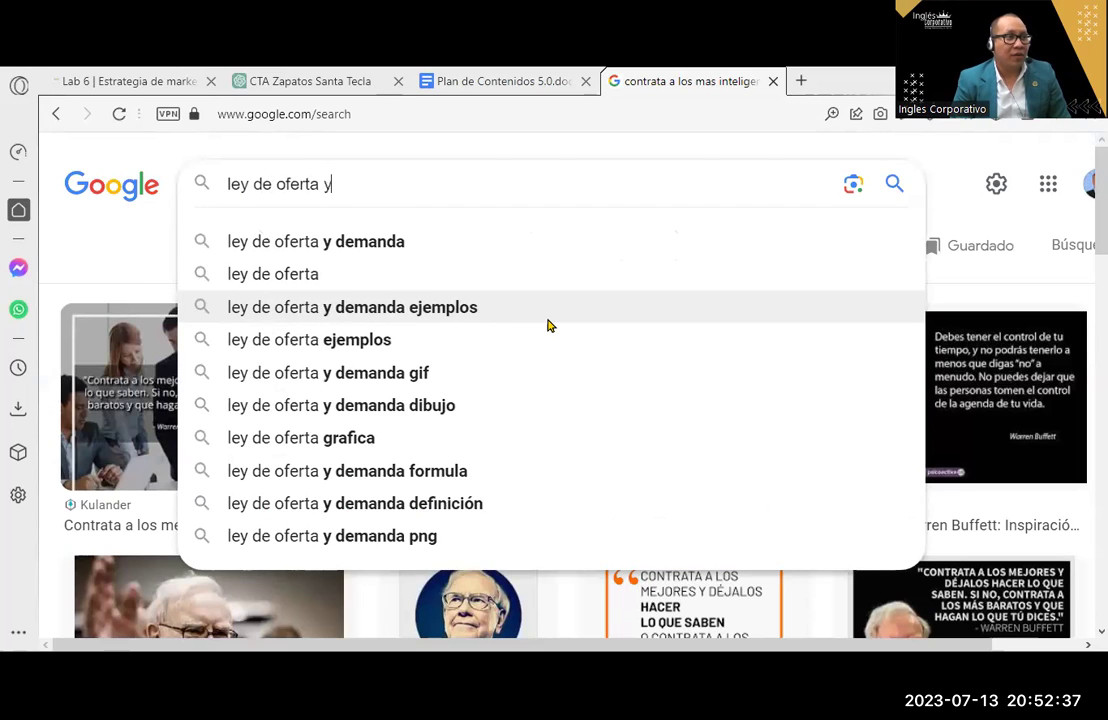
text( demanda)
key(Return)
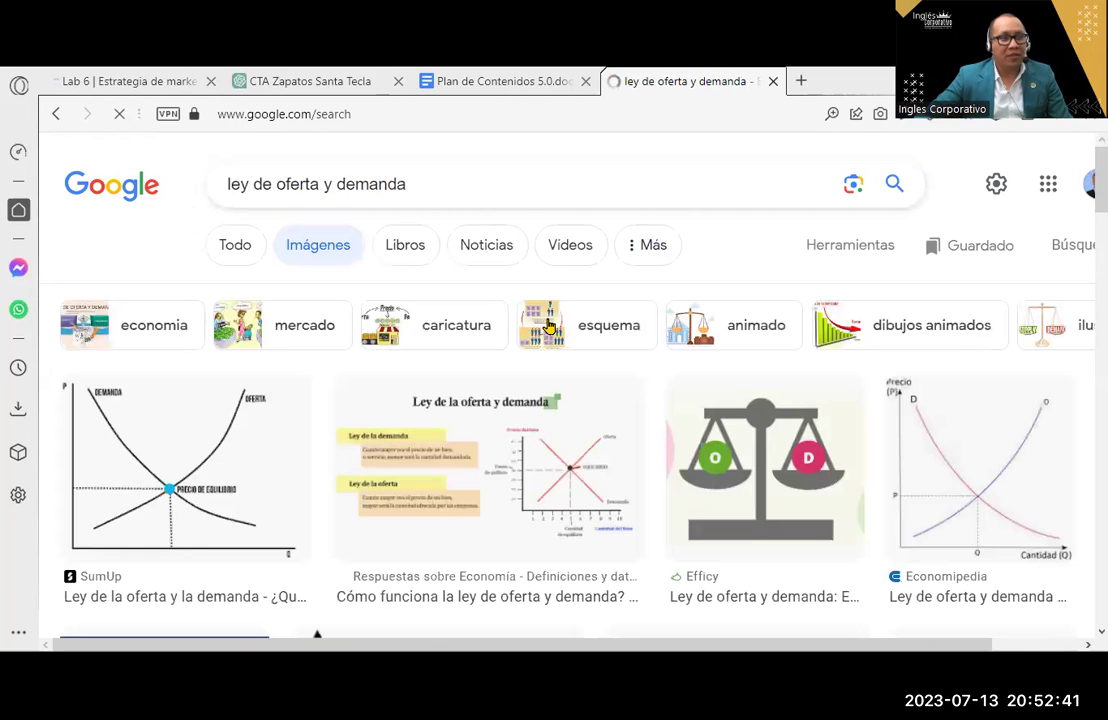
scroll(565, 393, down, 1)
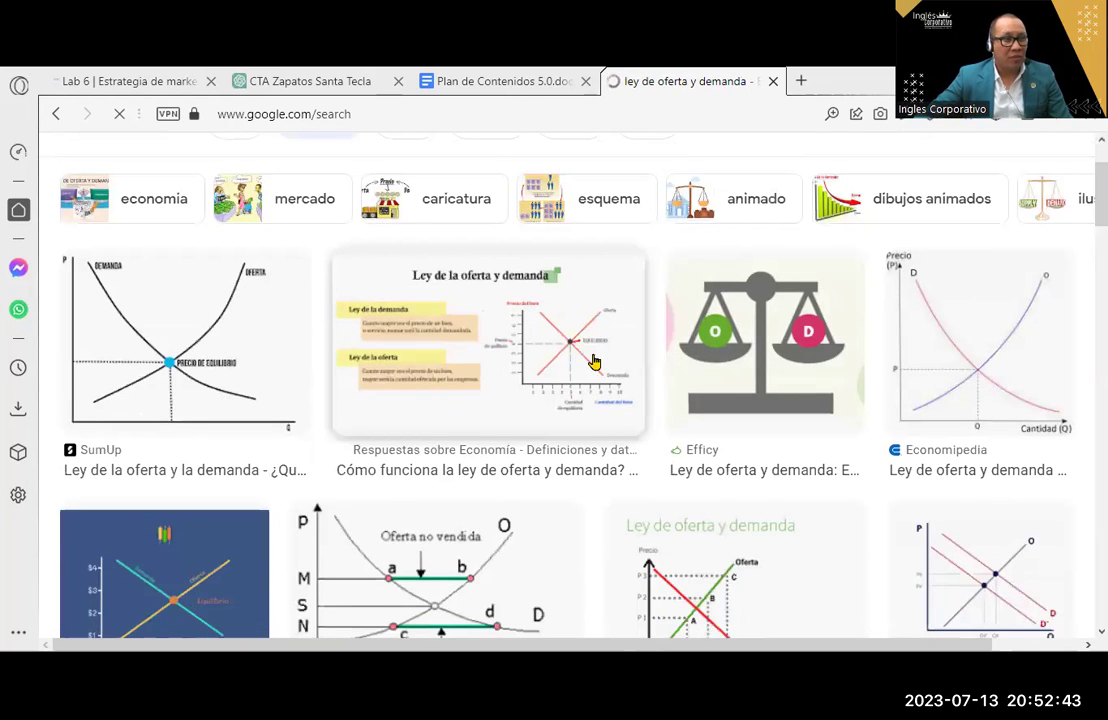
scroll(600, 380, down, 1)
scroll(605, 397, down, 2)
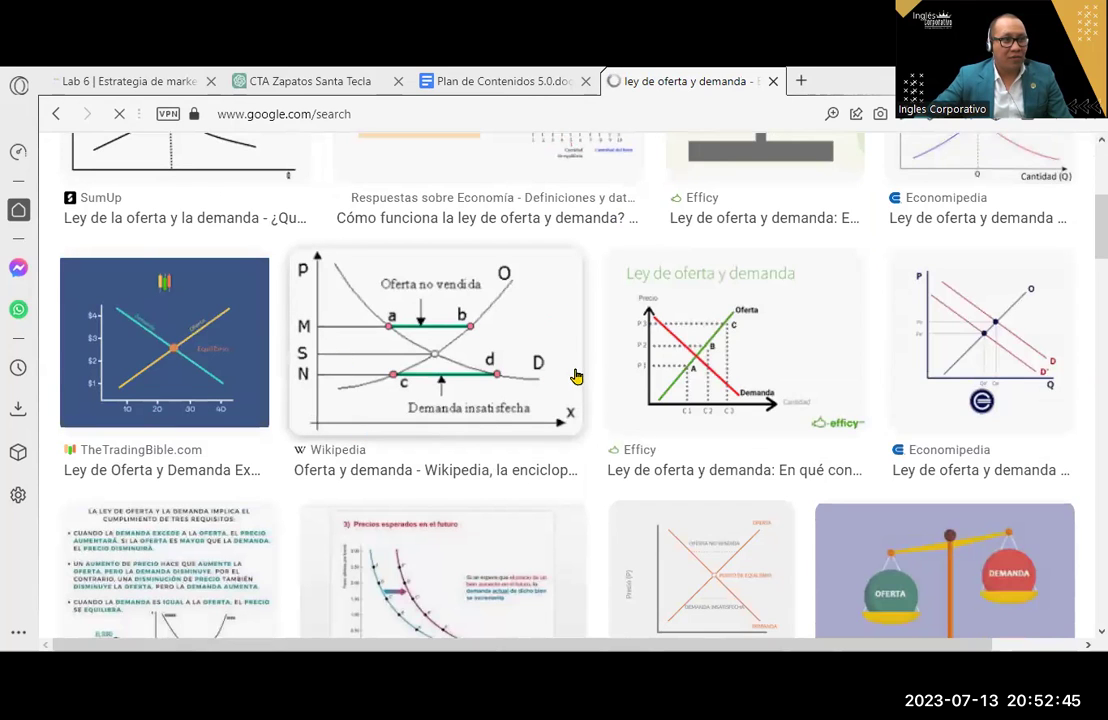
scroll(779, 445, down, 3)
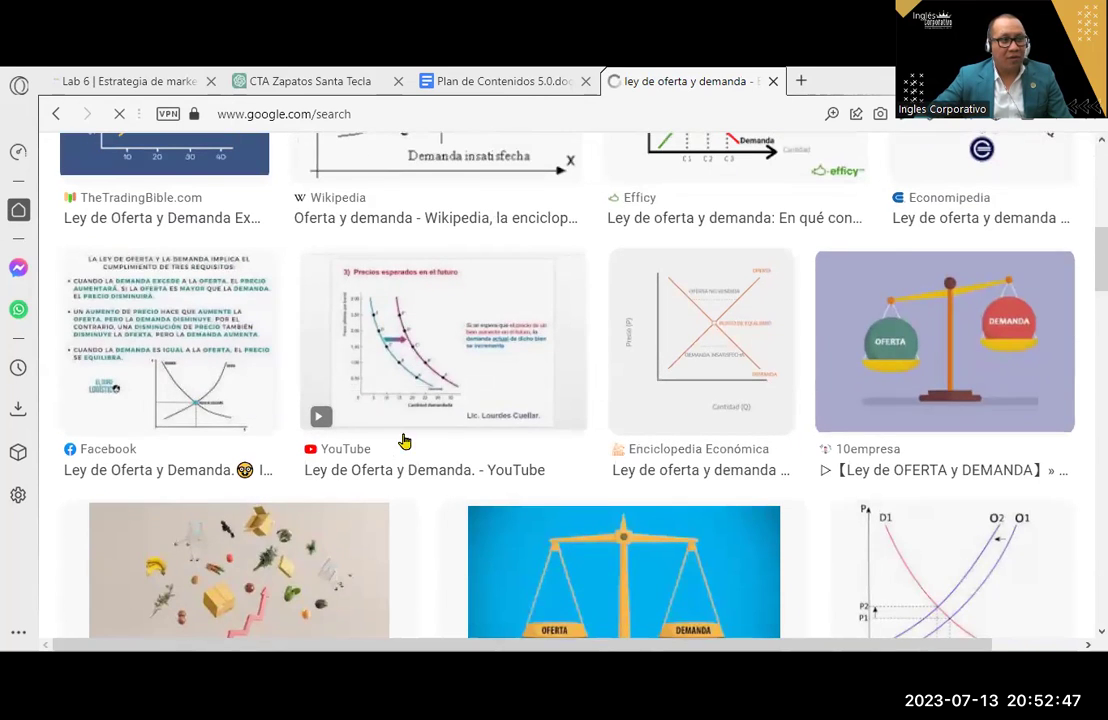
scroll(300, 440, down, 4)
scroll(300, 440, down, 2)
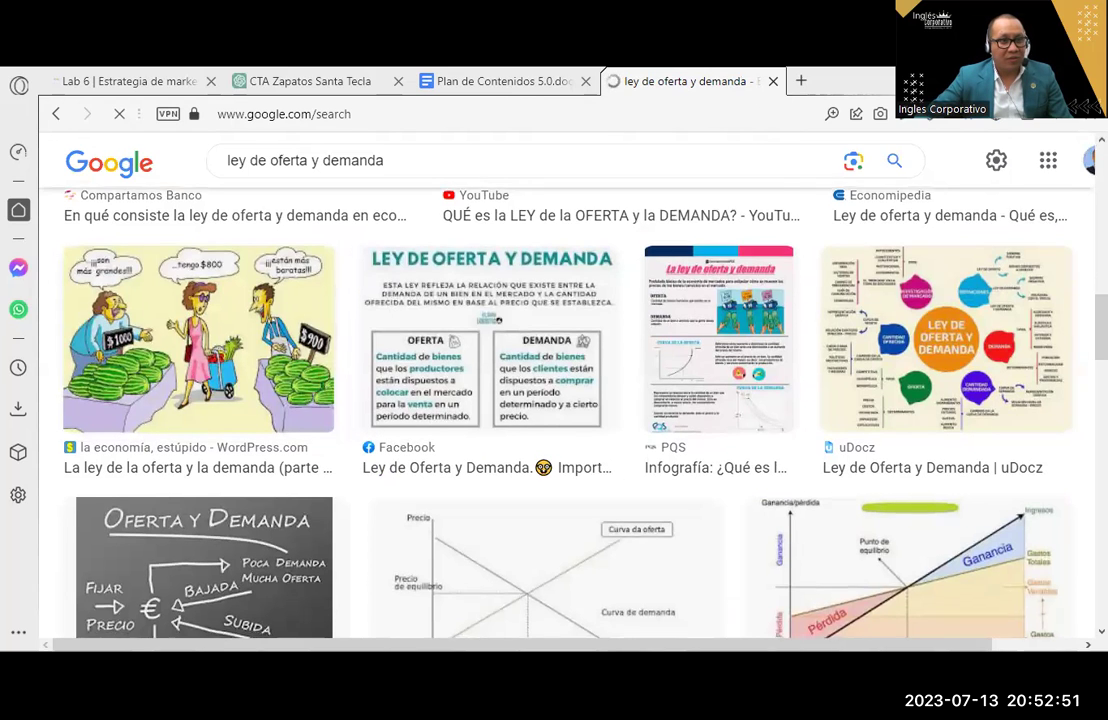
scroll(1047, 381, down, 2)
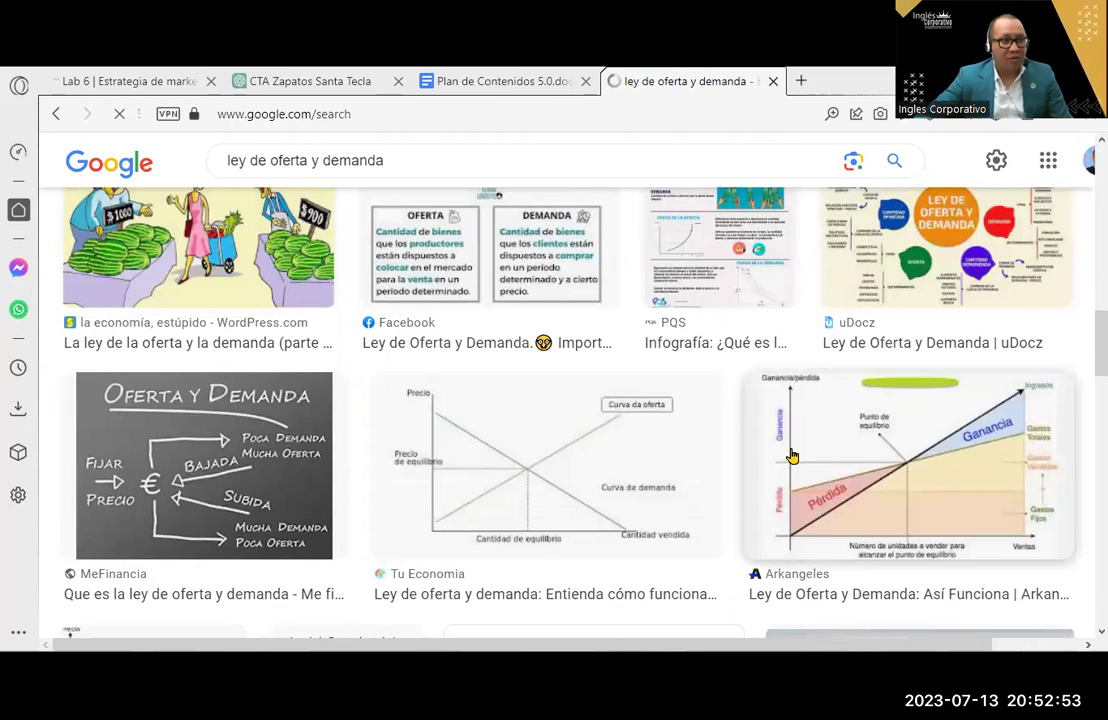
scroll(791, 455, up, 2)
Glance at the ChatGPT CTA chat and return to the Plan de Contenidos document.
click(521, 72)
click(378, 70)
click(421, 73)
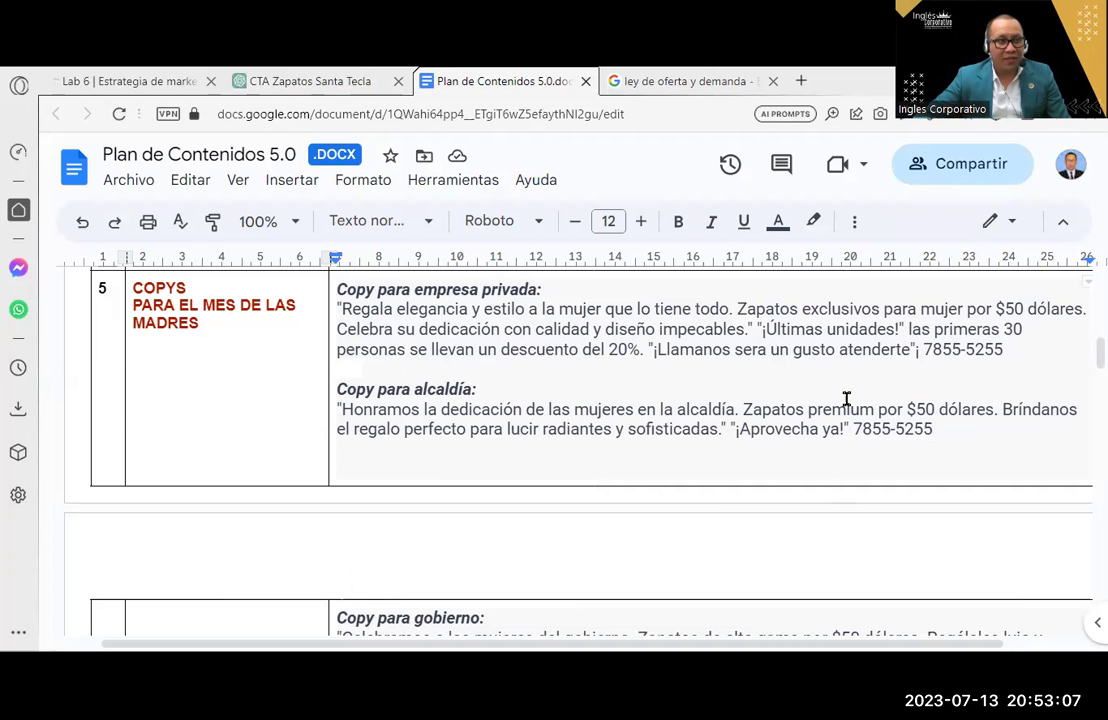
scroll(770, 470, up, 2)
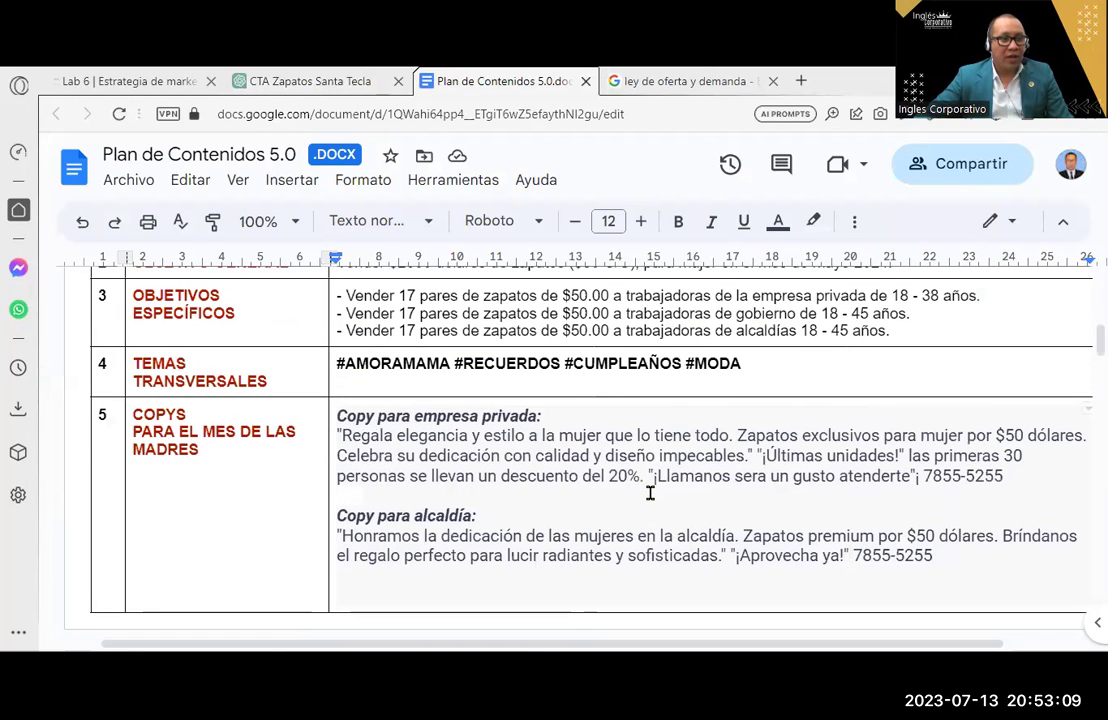
drag(674, 478, 1013, 476)
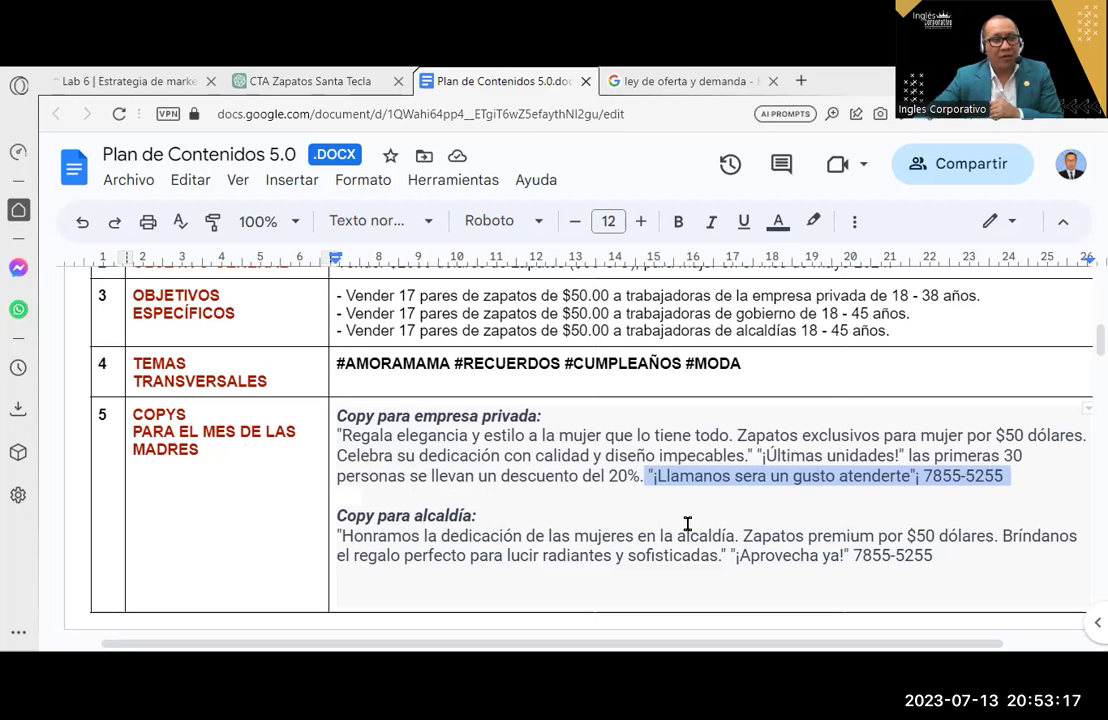
scroll(985, 485, down, 2)
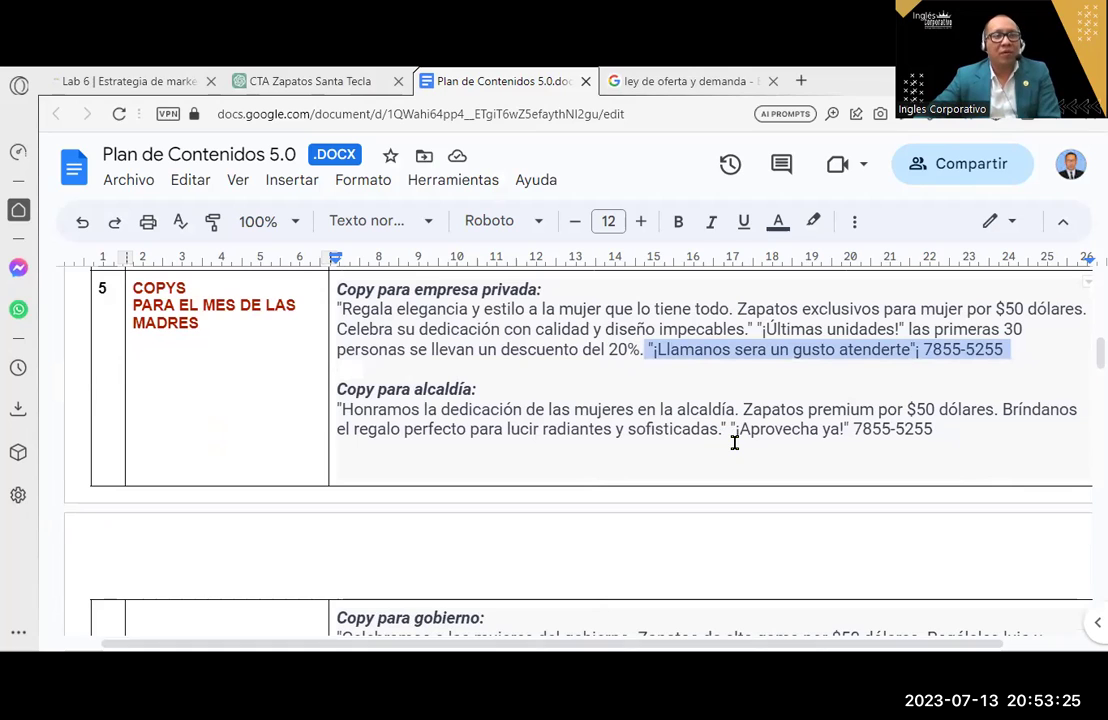
drag(731, 429, 872, 427)
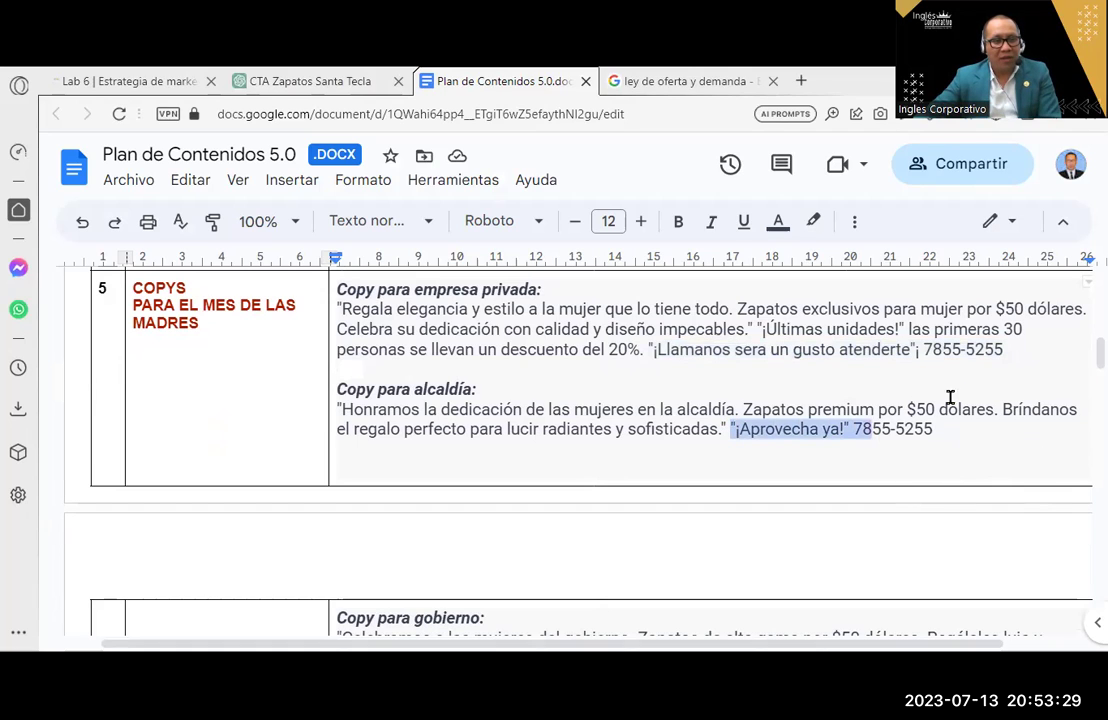
click(872, 429)
mouse_move(969, 425)
mouse_down()
mouse_move(513, 423)
mouse_move(728, 428)
mouse_up()
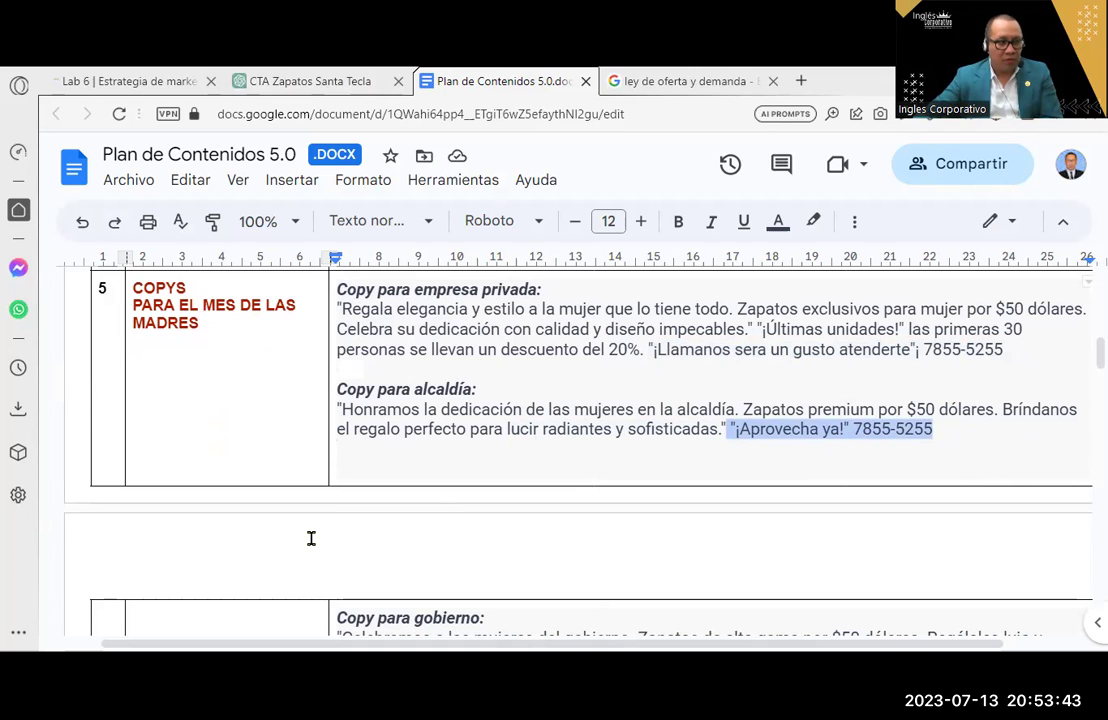
scroll(720, 514, up, 5)
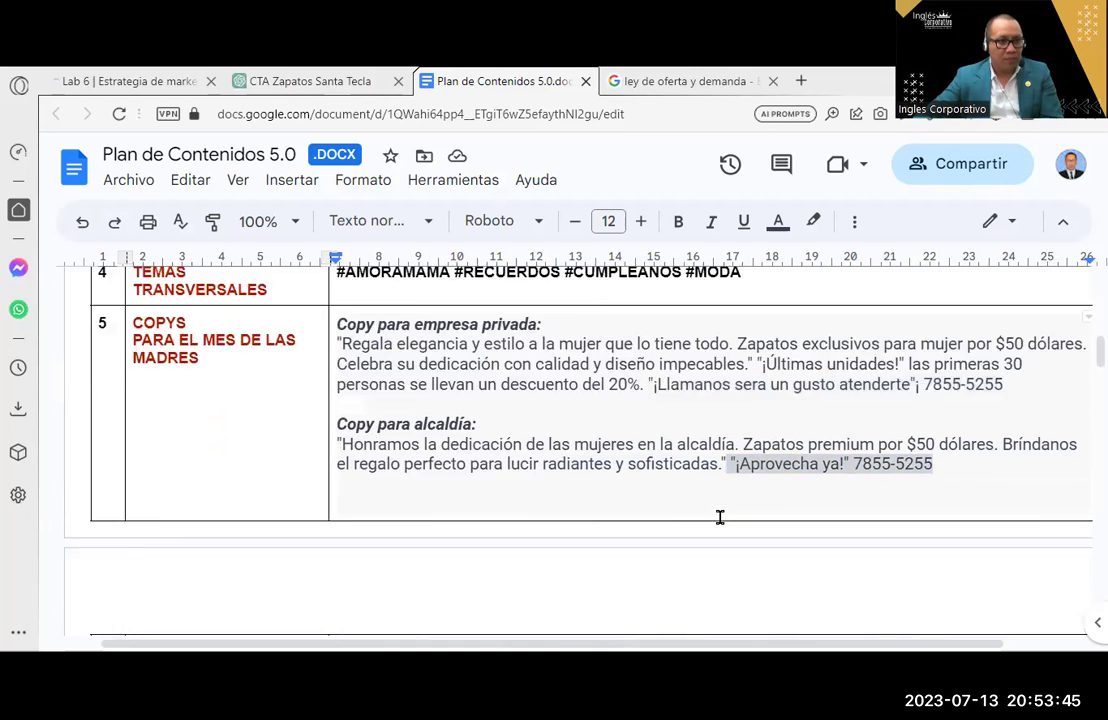
scroll(690, 478, down, 1)
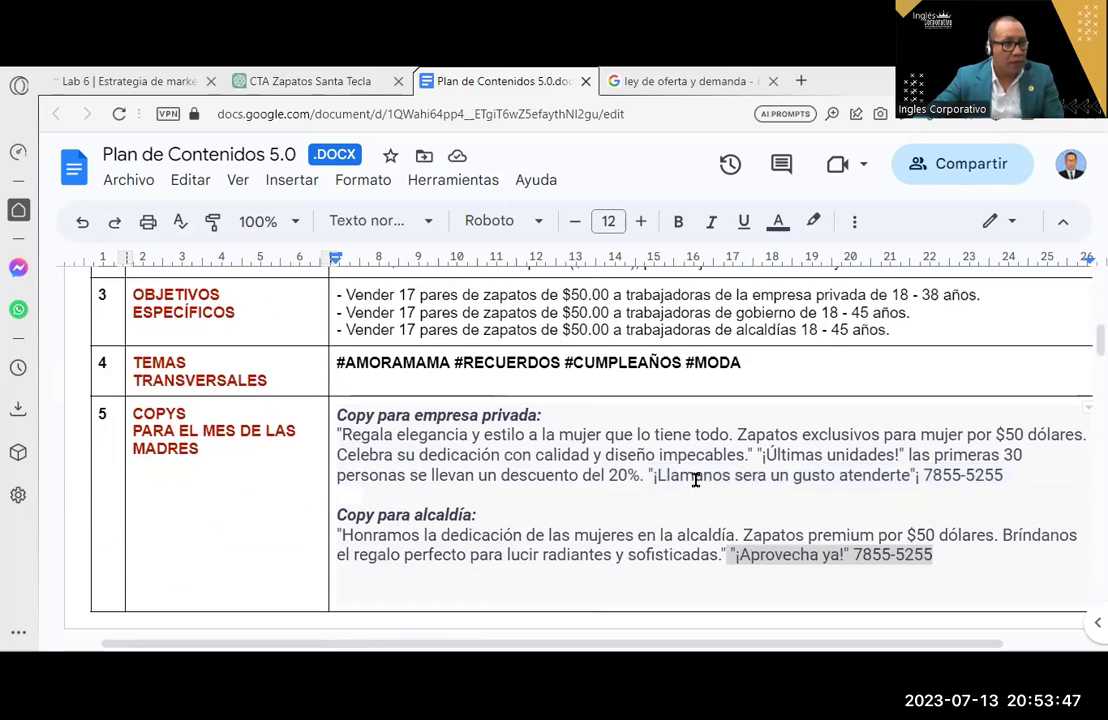
scroll(694, 478, down, 3)
scroll(694, 478, down, 5)
scroll(696, 481, down, 3)
scroll(500, 482, up, 10)
scroll(246, 484, up, 5)
scroll(246, 484, up, 3)
scroll(246, 484, down, 3)
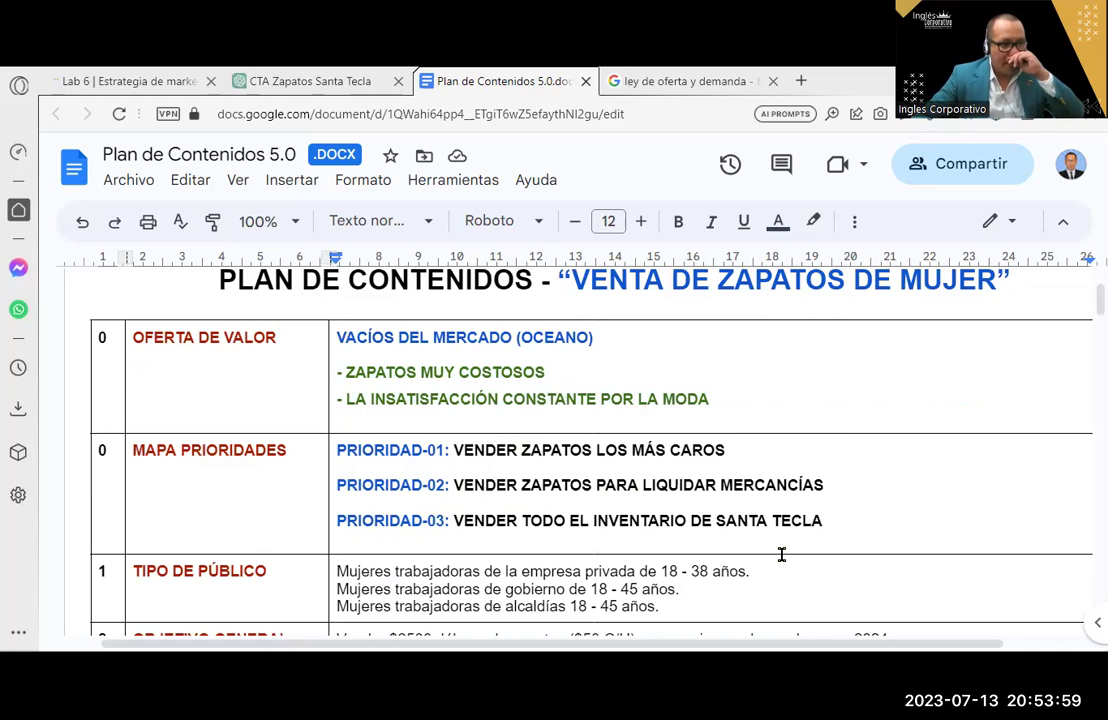
Insert 'LA TIENDA' before 'SANTA TECLA' in the PRIORIDAD-03 line.
click(703, 520)
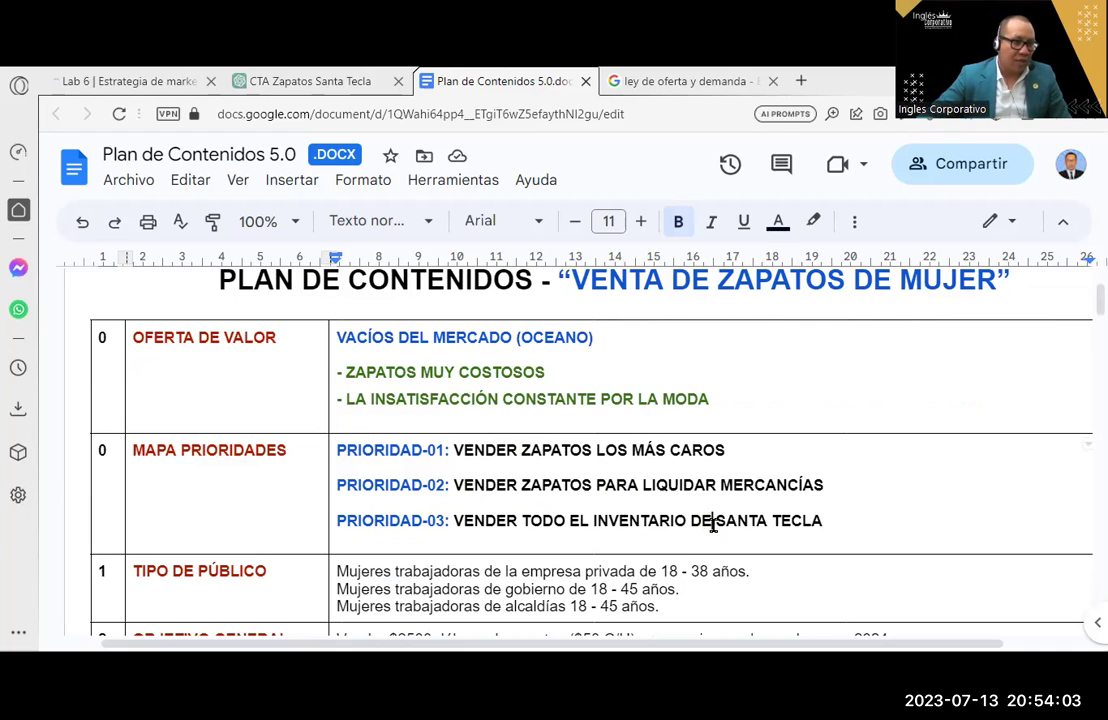
text(LA TIEND)
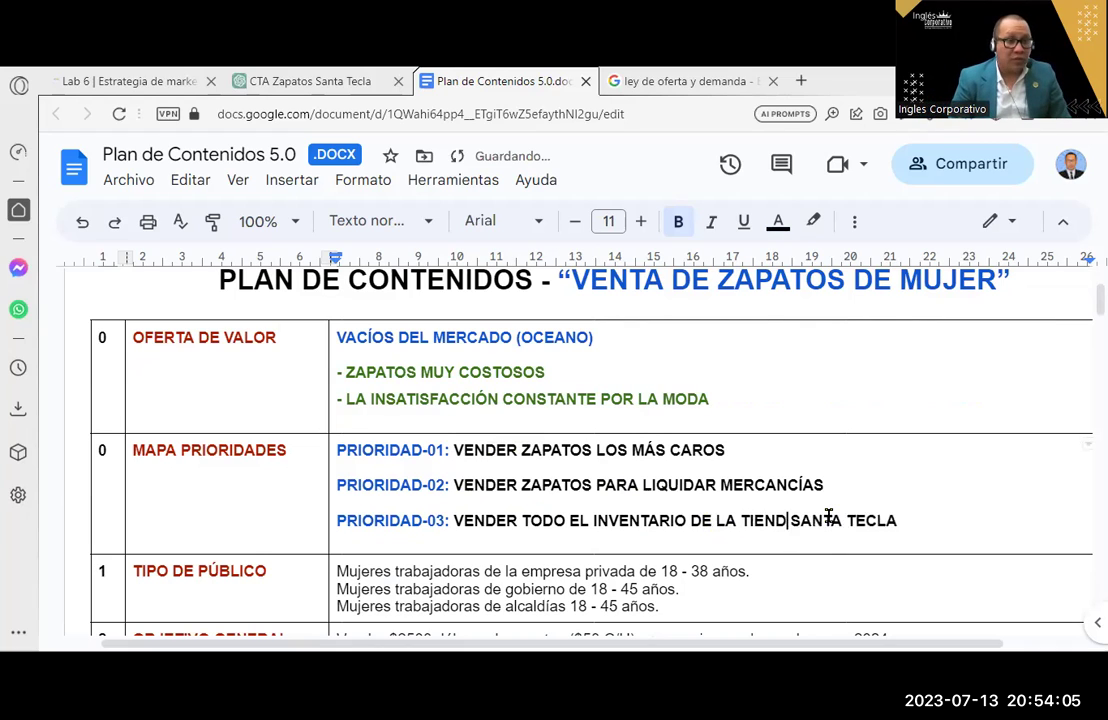
text(A)
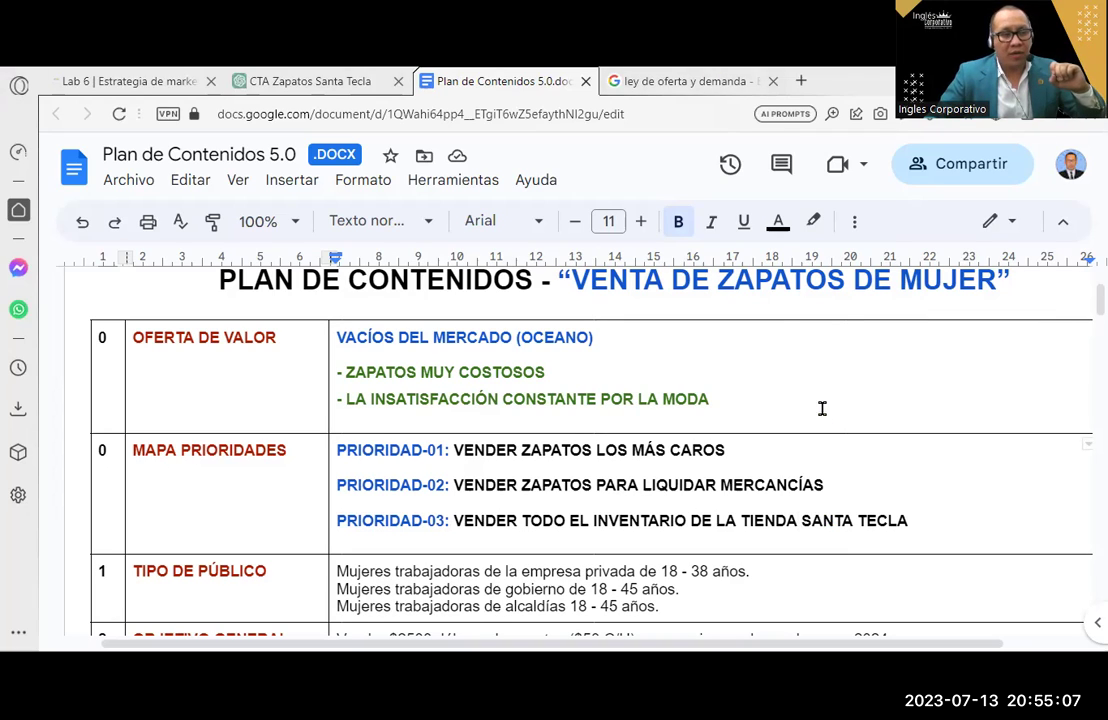
mouse_move(710, 322)
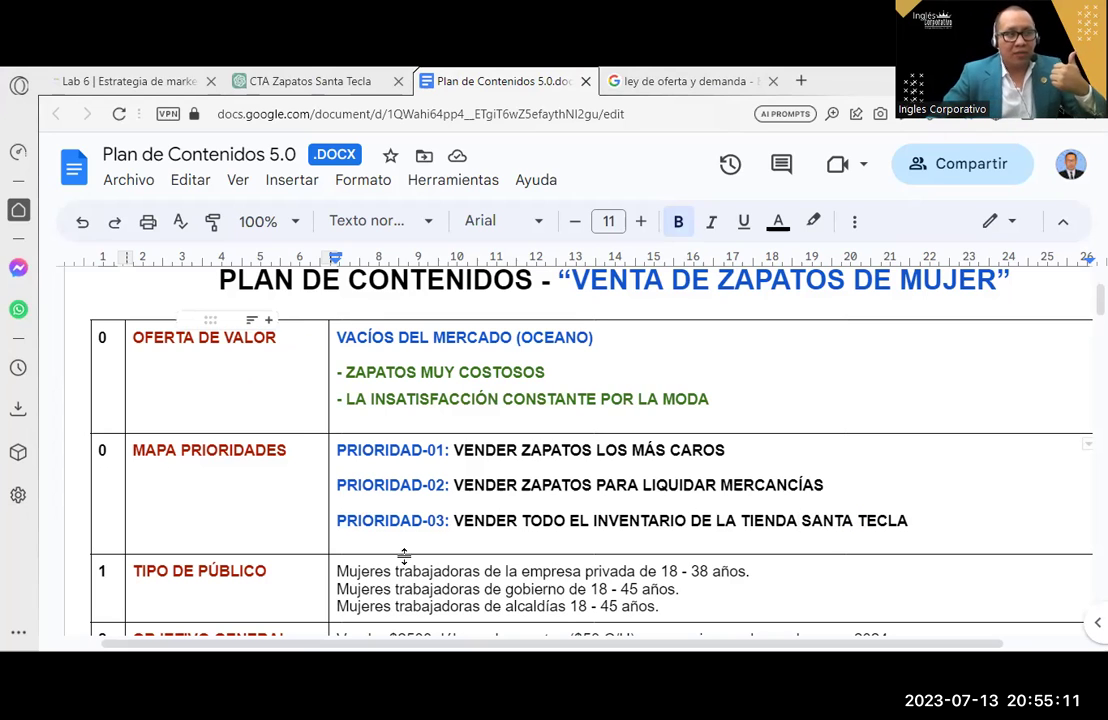
mouse_move(671, 395)
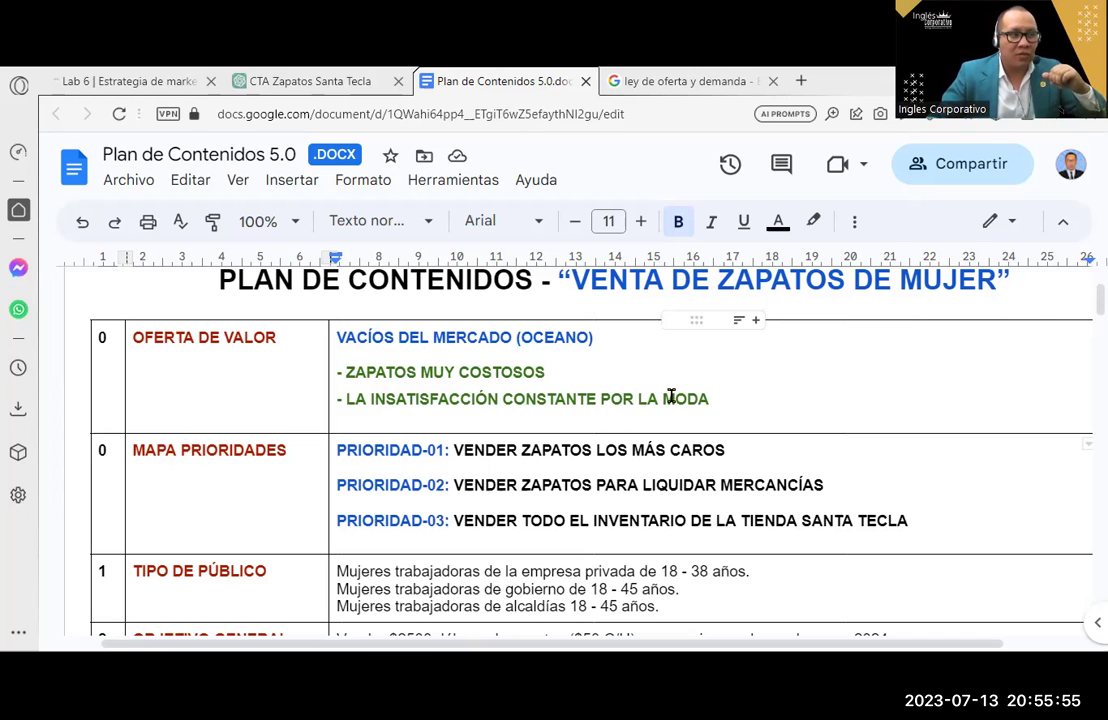
scroll(798, 434, down, 2)
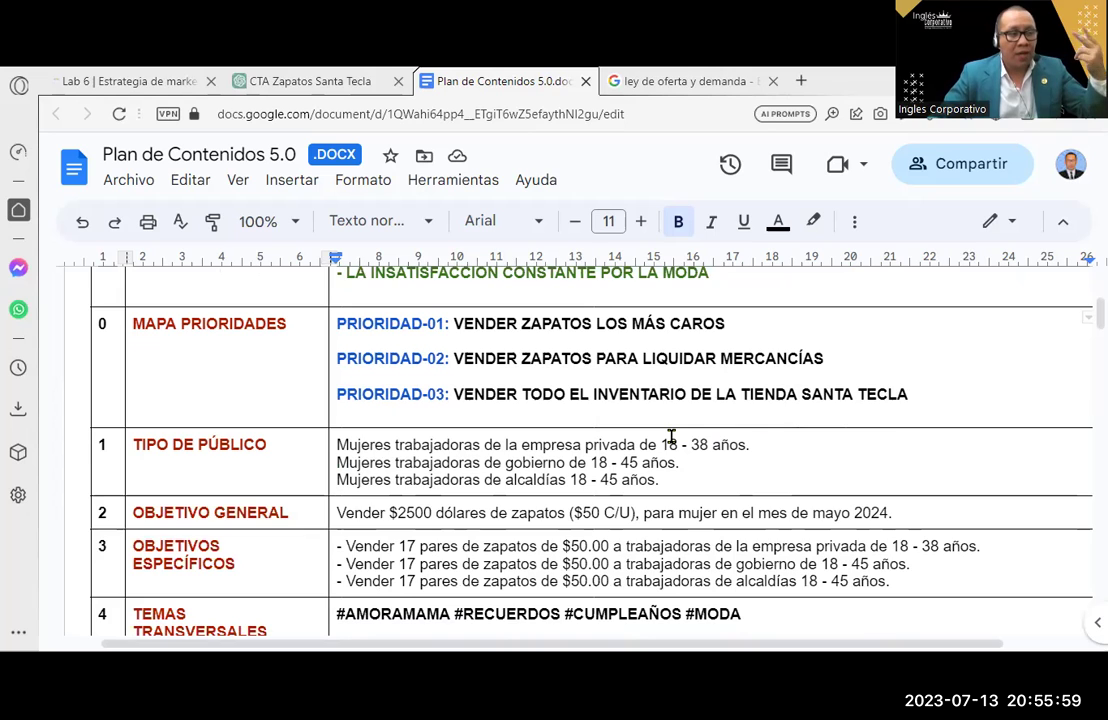
scroll(671, 437, up, 2)
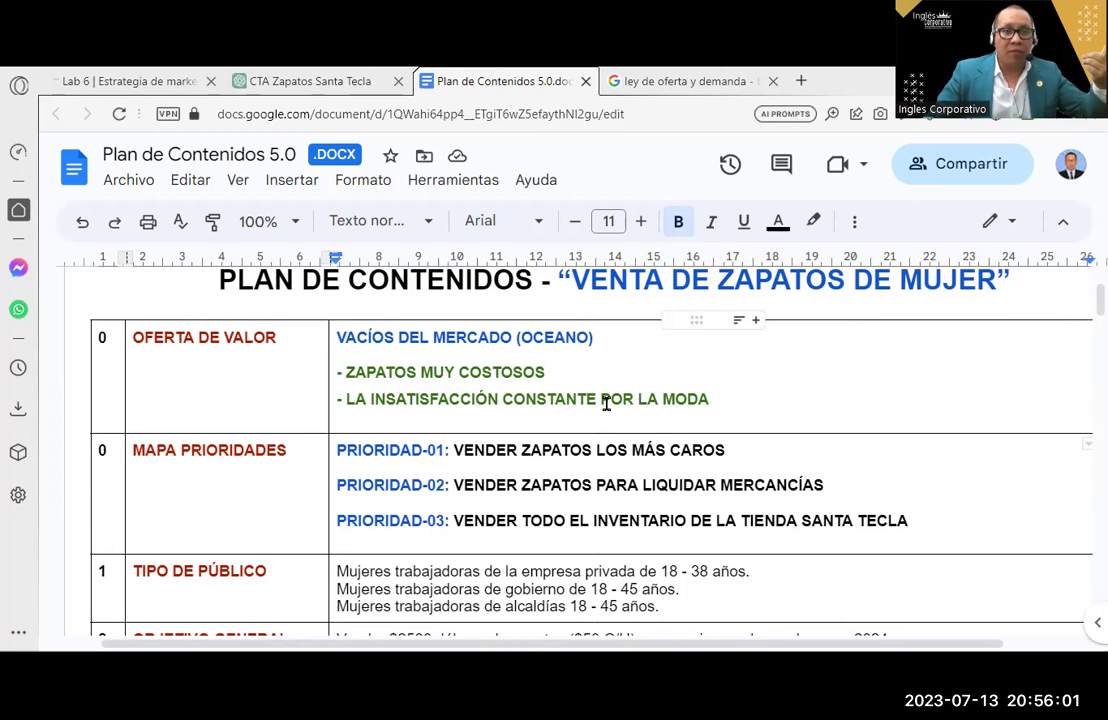
scroll(610, 404, down, 3)
scroll(610, 408, up, 5)
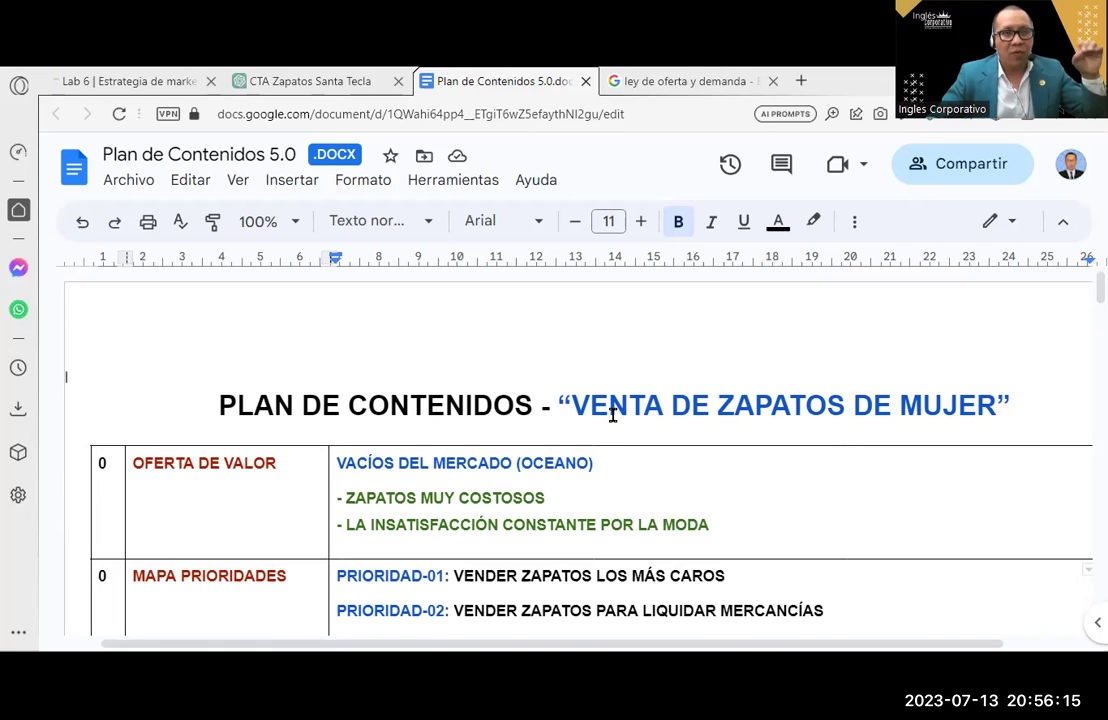
scroll(613, 415, down, 3)
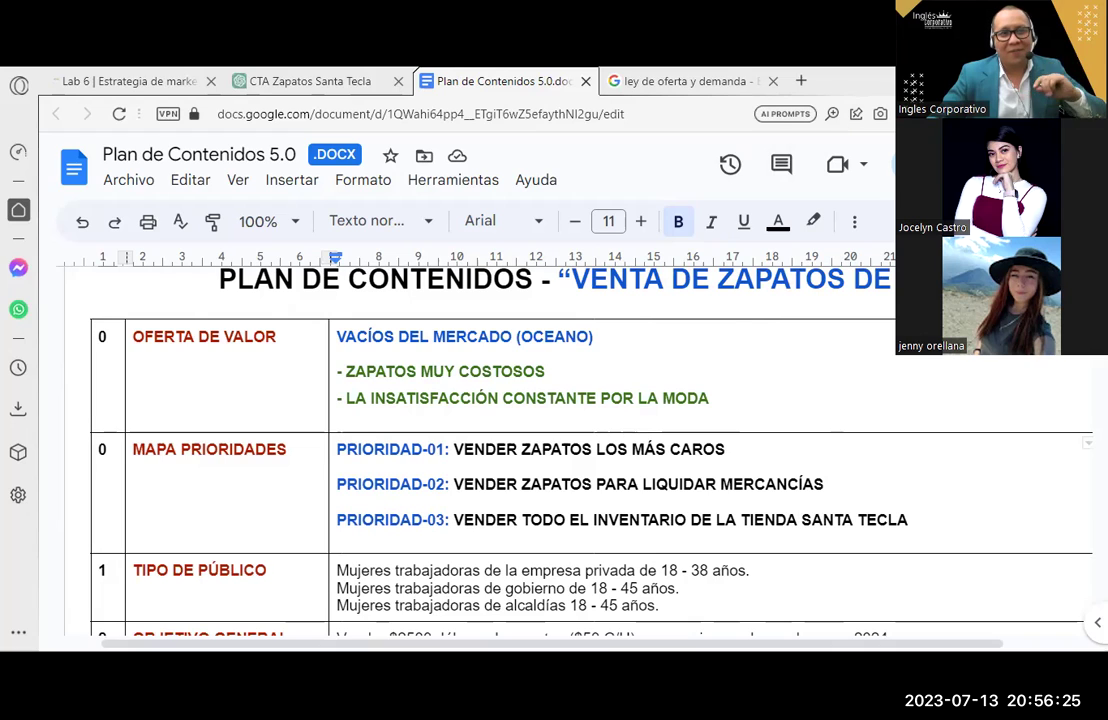
mouse_move(696, 446)
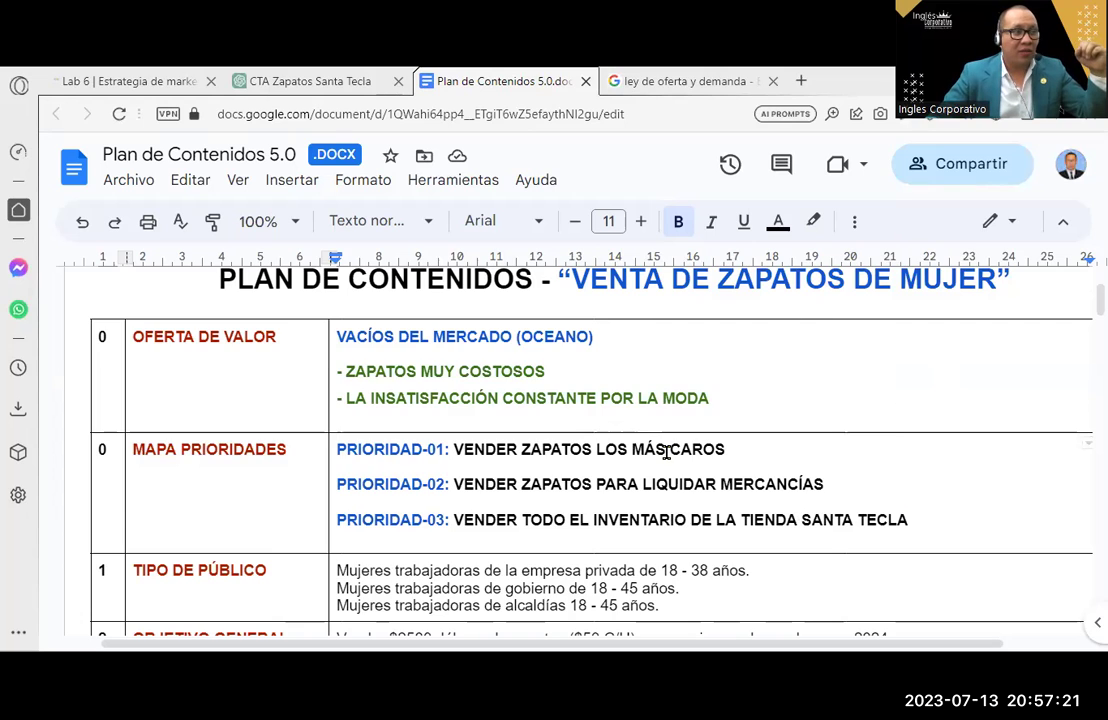
scroll(664, 451, down, 2)
scroll(666, 453, up, 4)
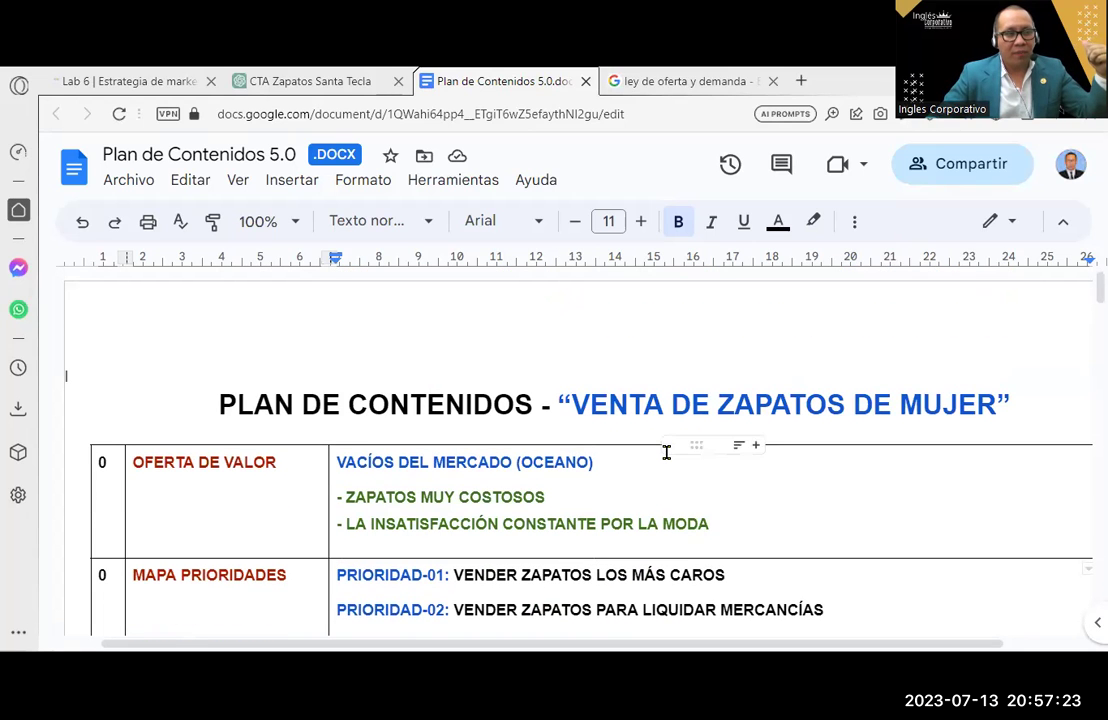
scroll(663, 455, down, 2)
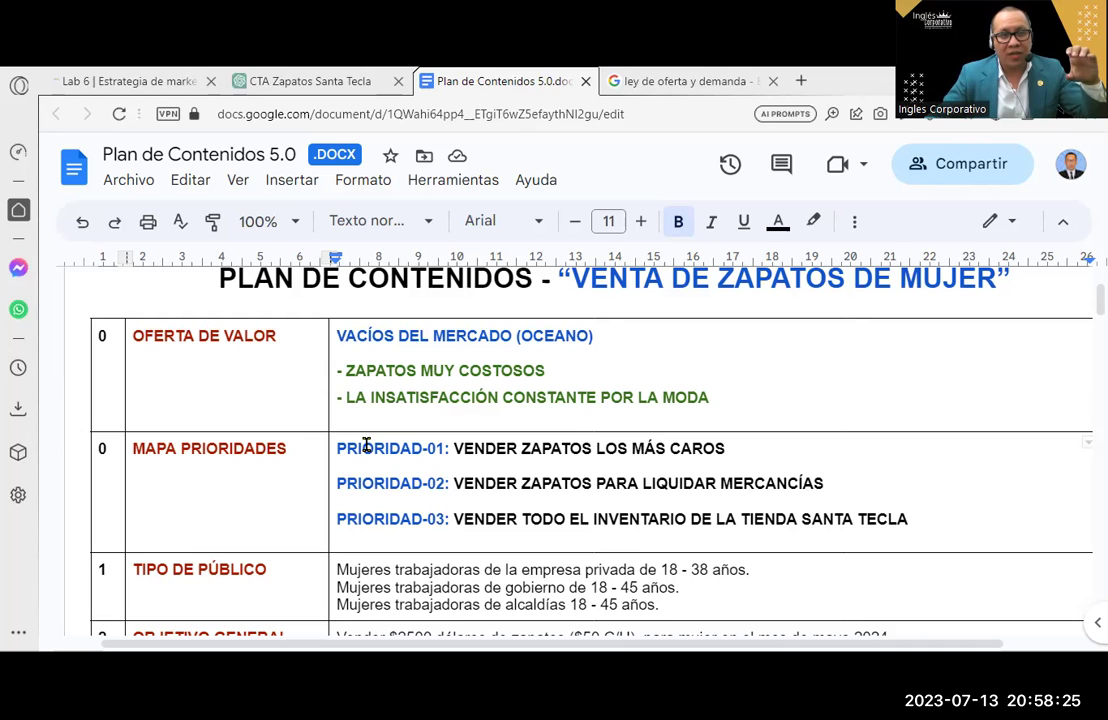
scroll(367, 445, down, 1)
scroll(367, 445, down, 1)
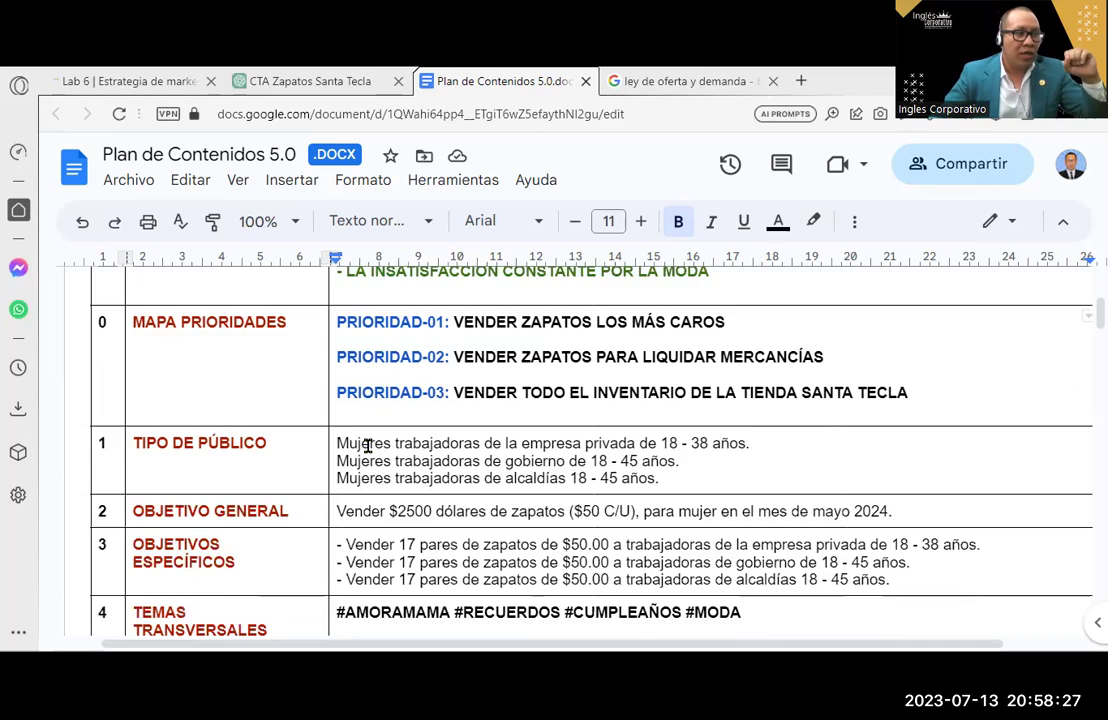
scroll(367, 447, down, 1)
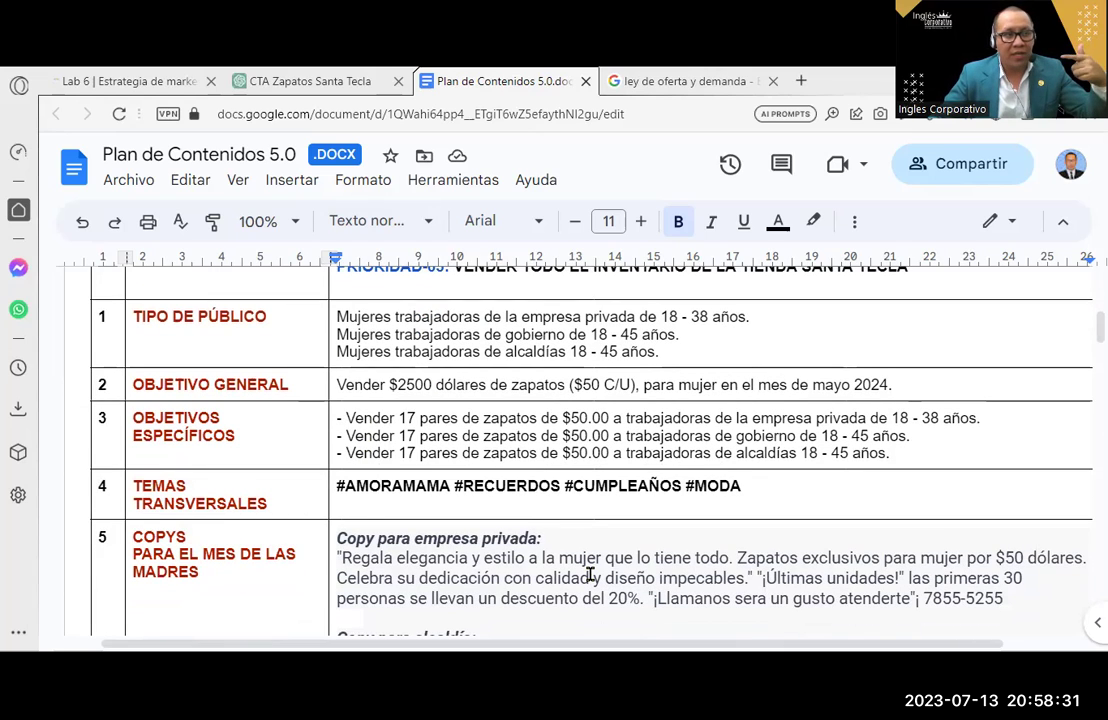
scroll(590, 575, down, 2)
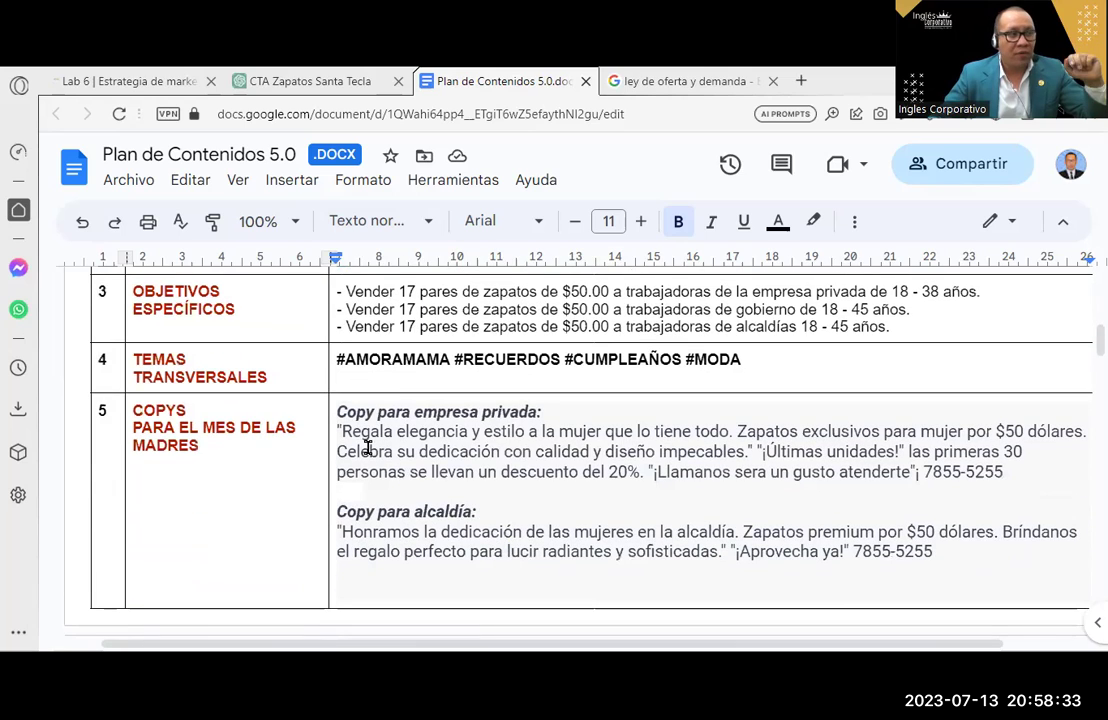
click(285, 376)
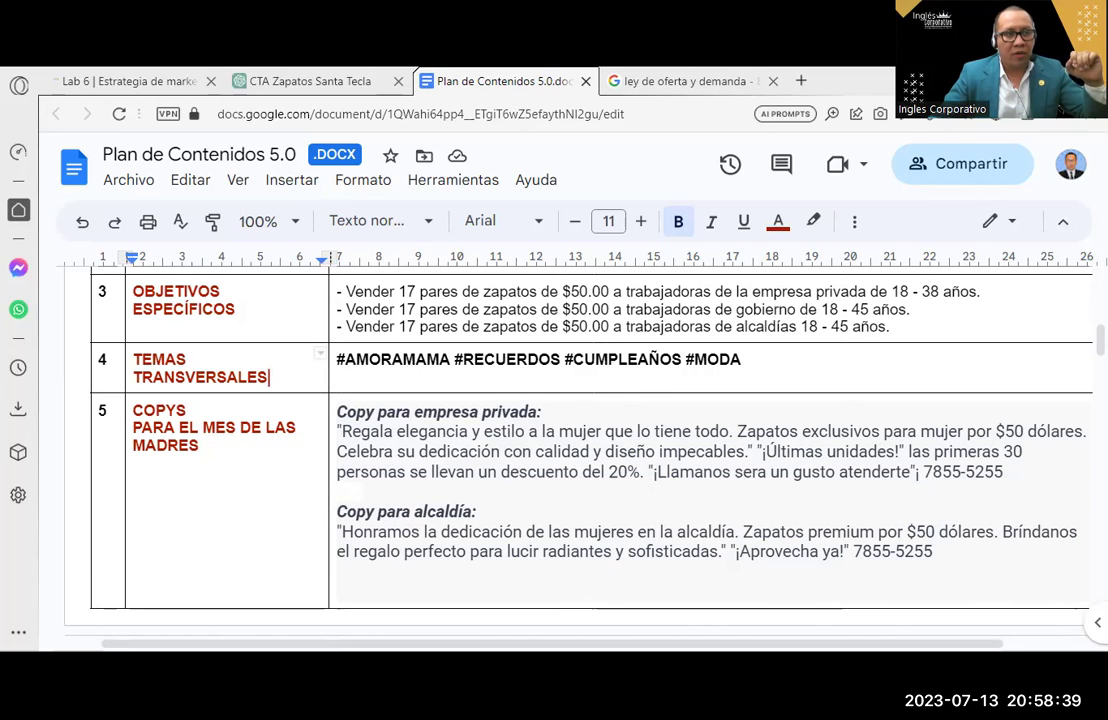
drag(745, 360, 337, 361)
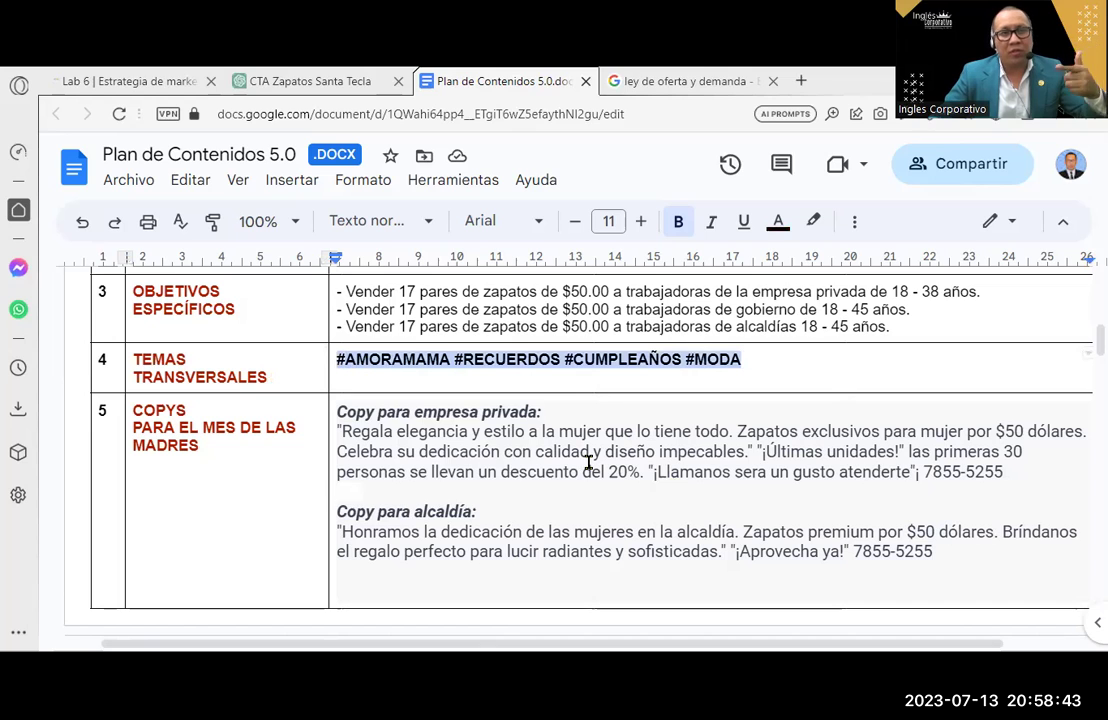
scroll(571, 454, down, 2)
click(302, 334)
scroll(609, 396, up, 2)
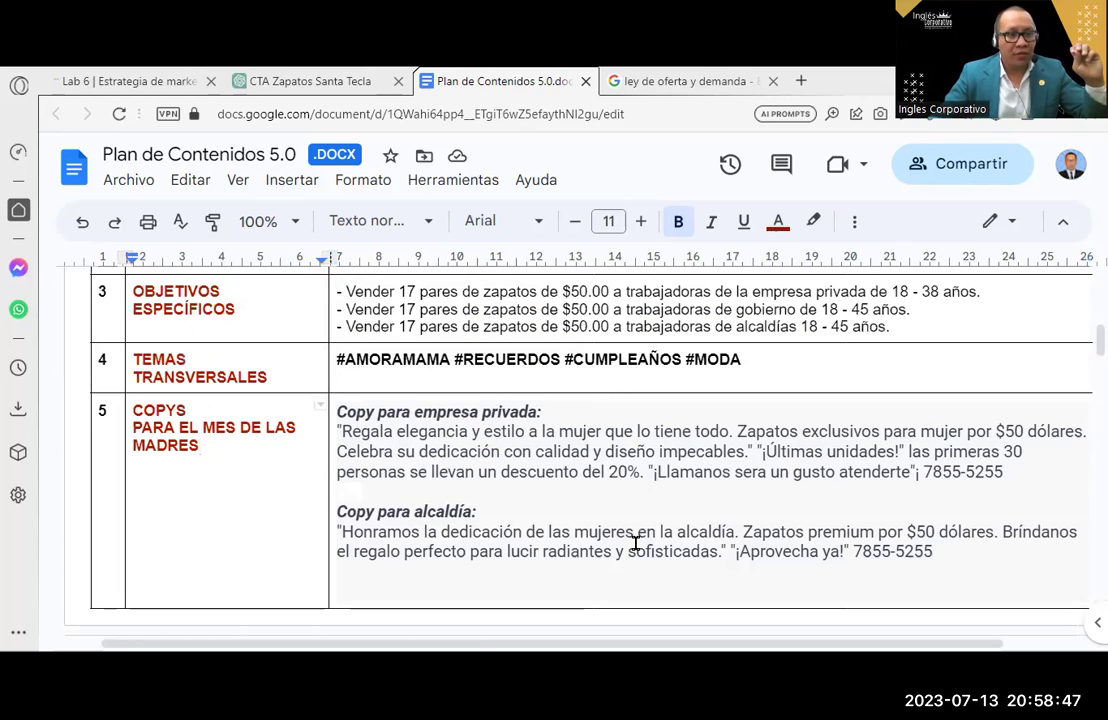
mouse_move(752, 452)
mouse_down()
mouse_move(326, 434)
mouse_move(336, 435)
mouse_up()
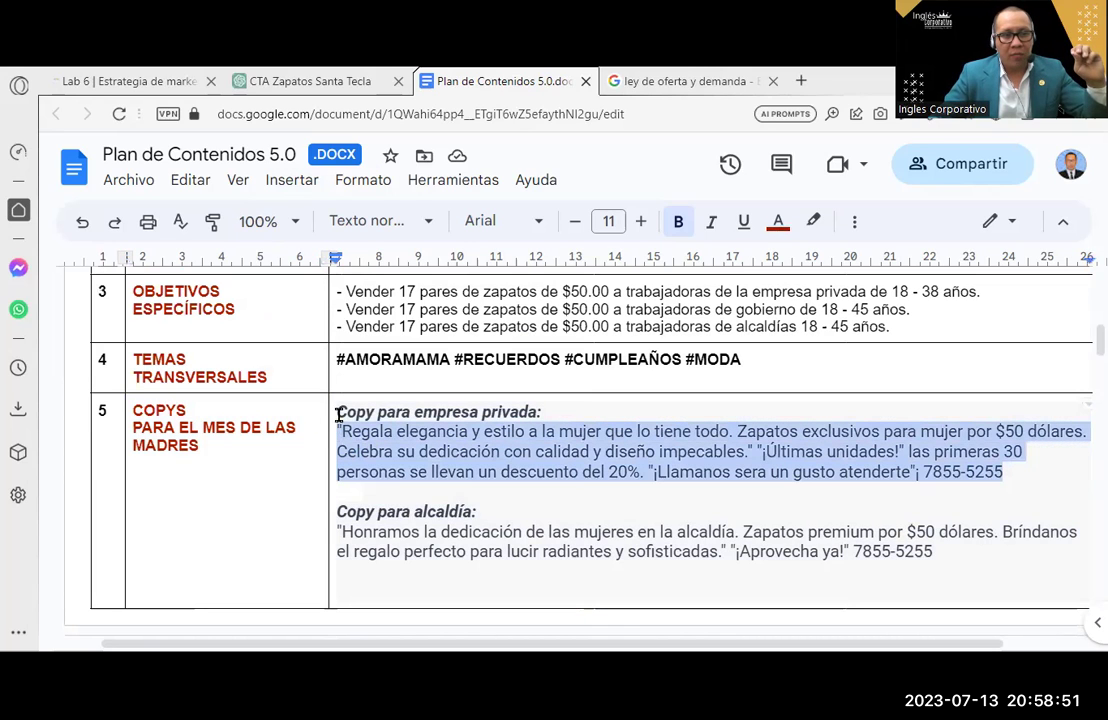
click(705, 468)
drag(650, 471, 1055, 467)
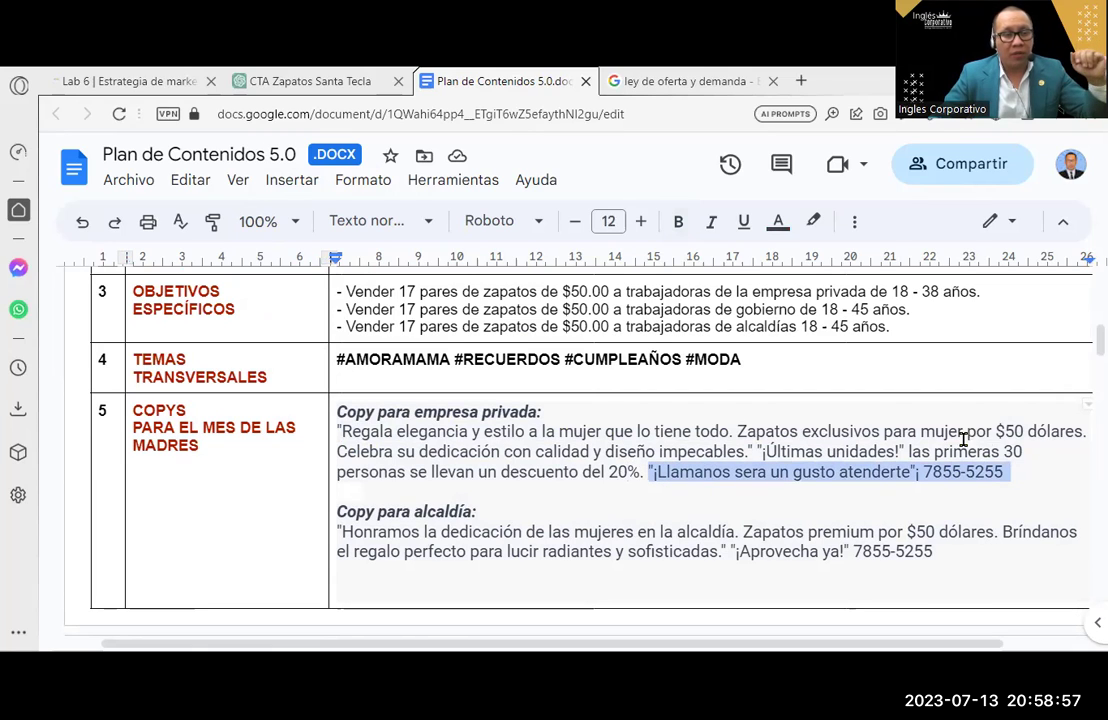
scroll(960, 440, down, 1)
Review the Economía row by highlighting the pay days and the 13.69% = $50.00 figure.
scroll(932, 438, down, 3)
scroll(732, 396, down, 2)
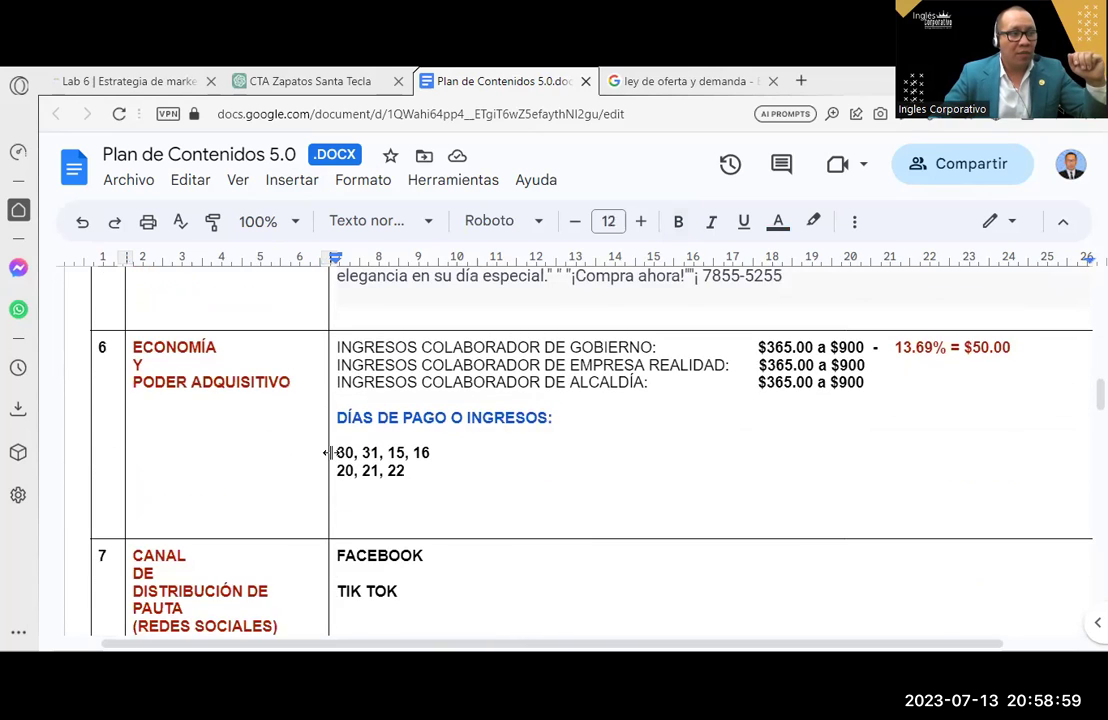
scroll(331, 454, up, 2)
scroll(318, 462, down, 2)
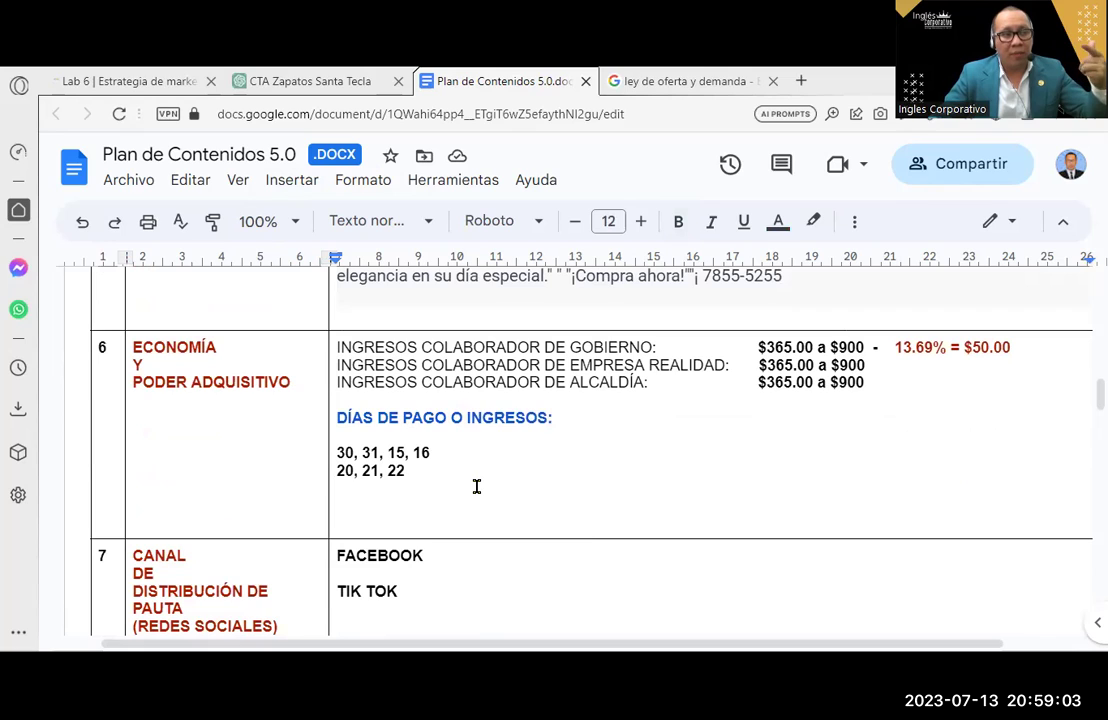
drag(336, 452, 420, 465)
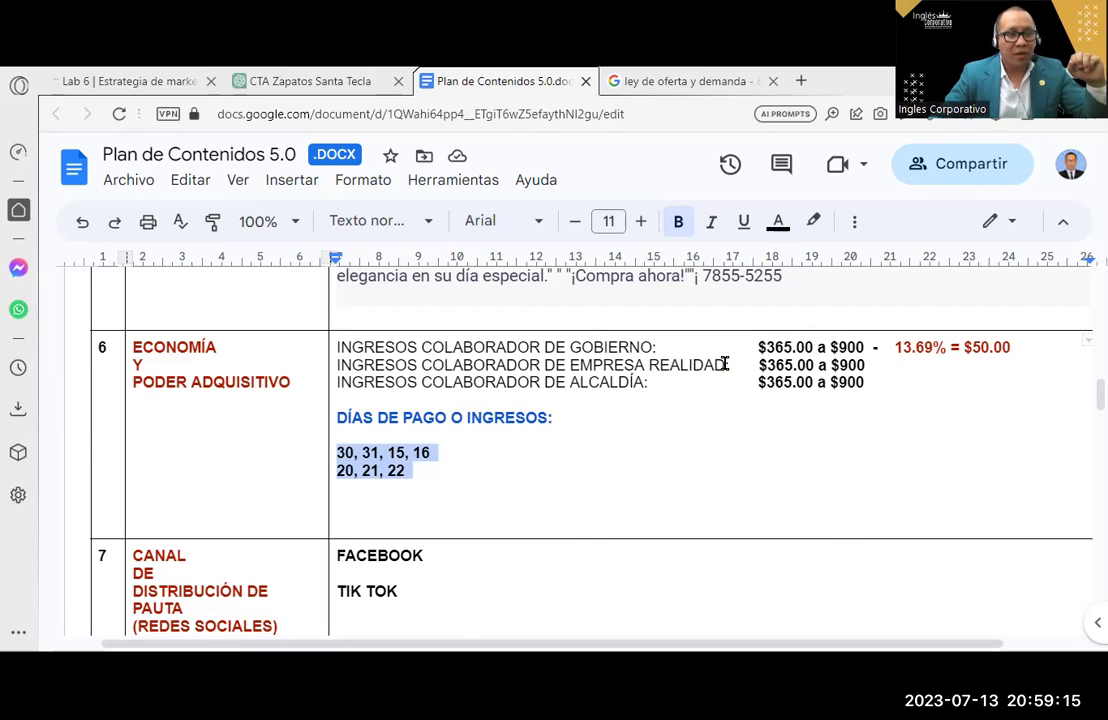
mouse_move(1022, 350)
mouse_down()
mouse_move(876, 349)
mouse_move(895, 349)
mouse_up()
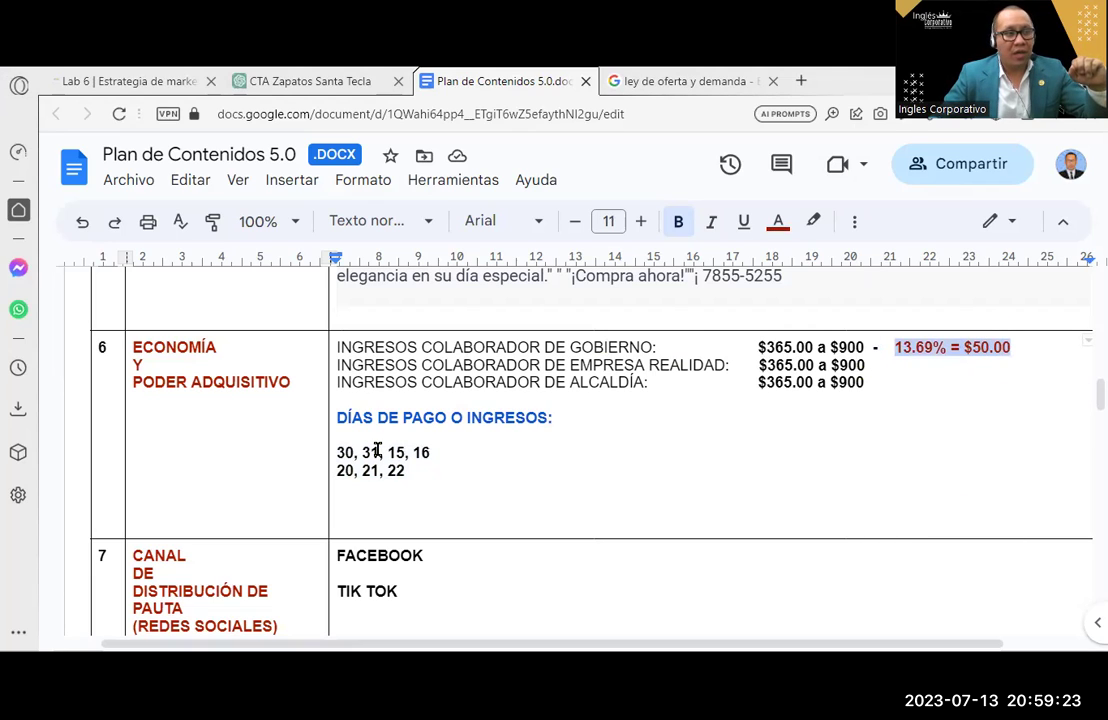
Delete the blank lines under '20, 21, 22' and scroll down to row 11.
scroll(375, 420, down, 2)
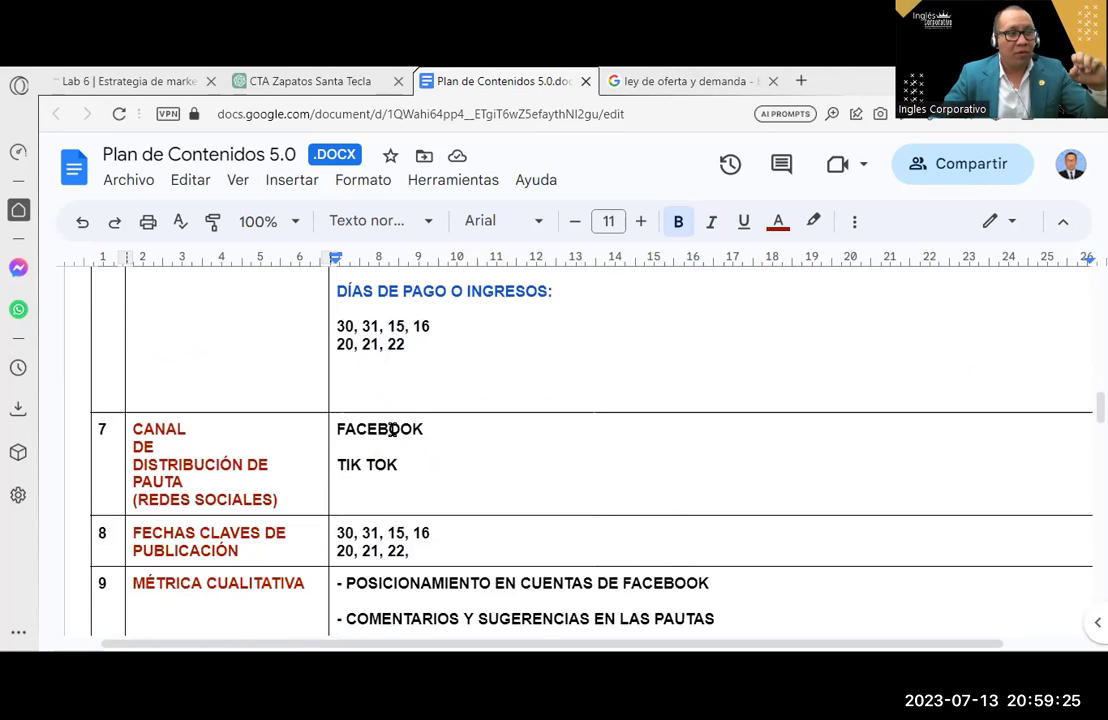
click(410, 393)
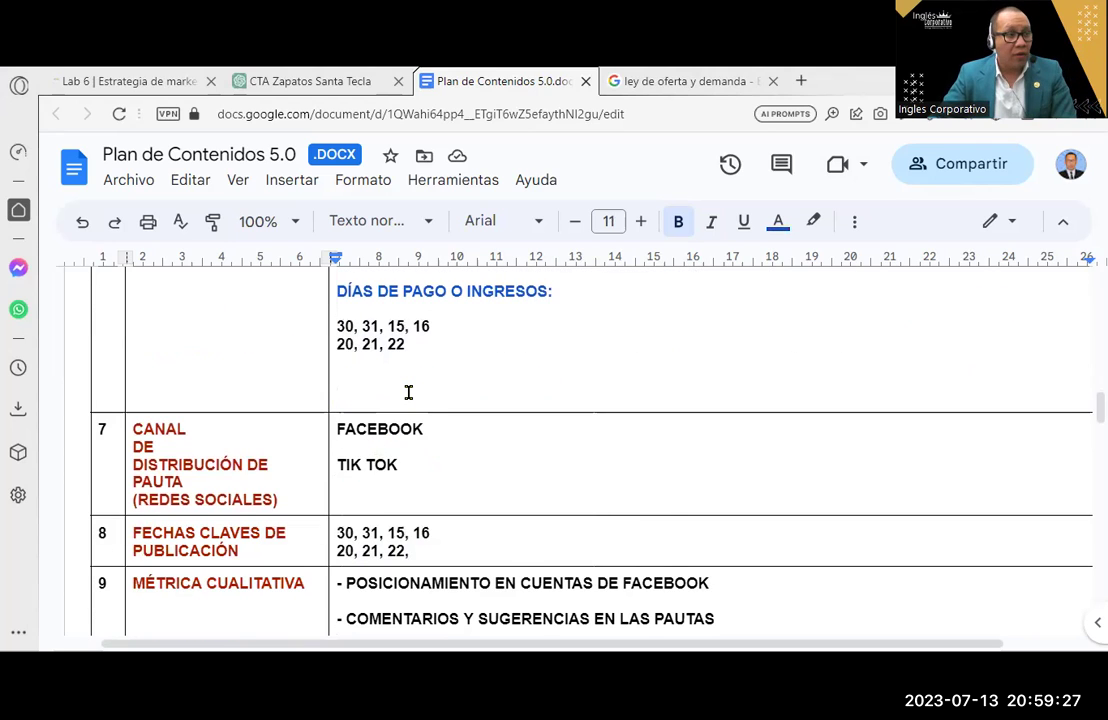
key(BackSpace)
key(BackSpace)
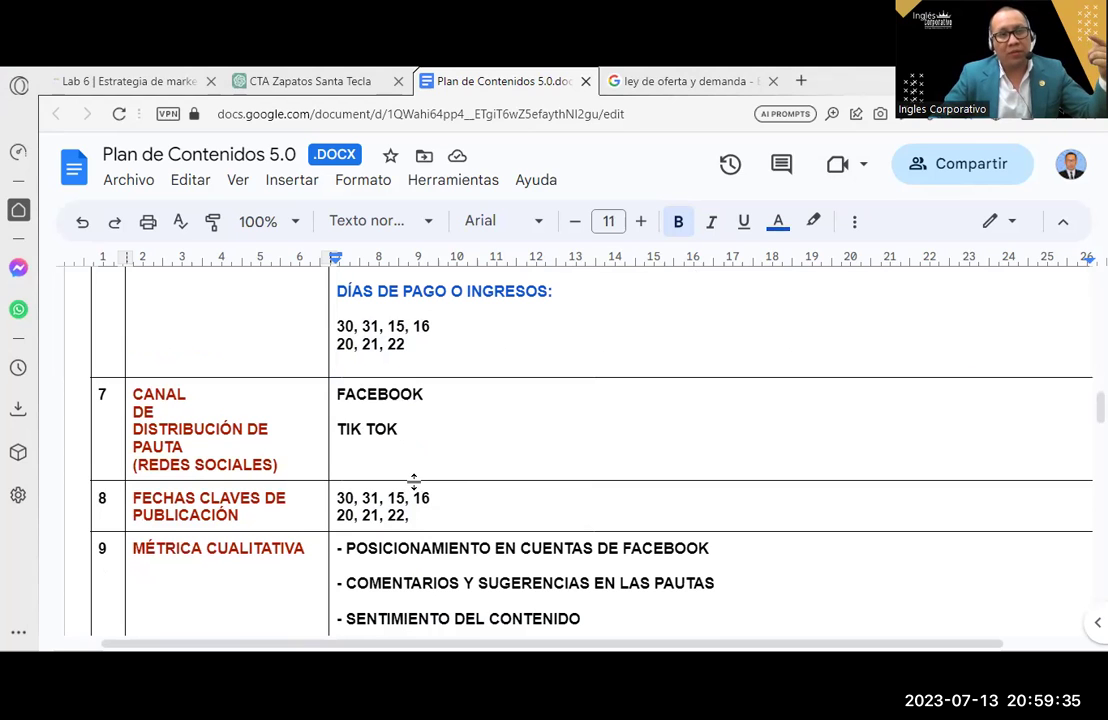
scroll(412, 480, down, 2)
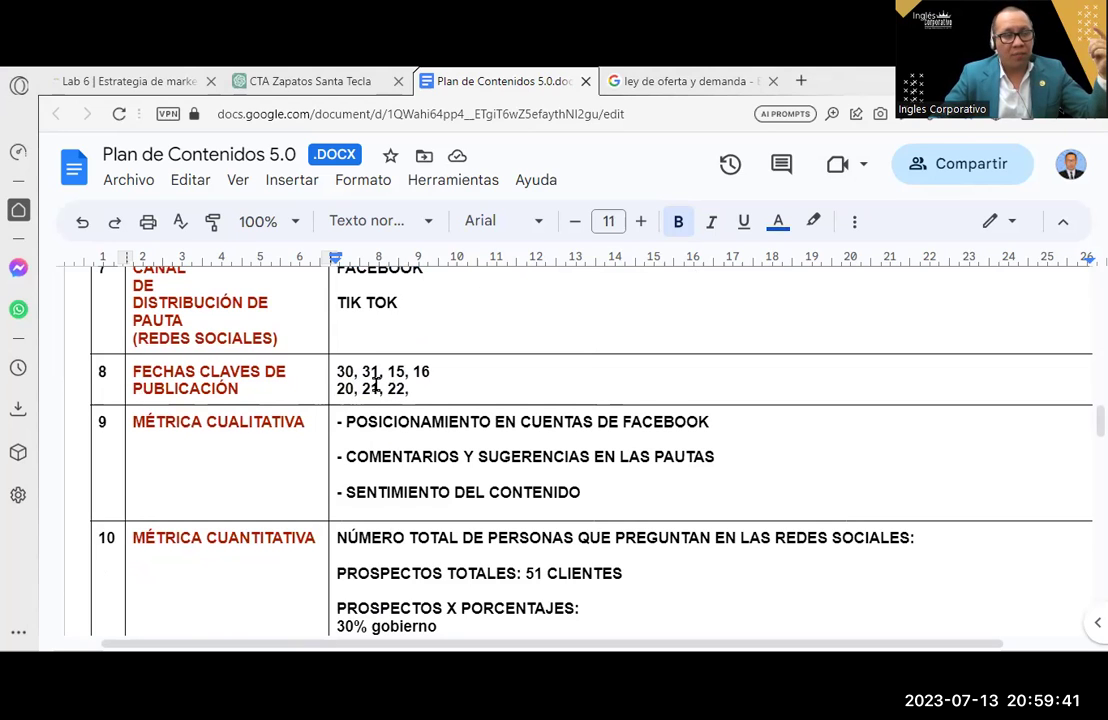
scroll(337, 337, down, 2)
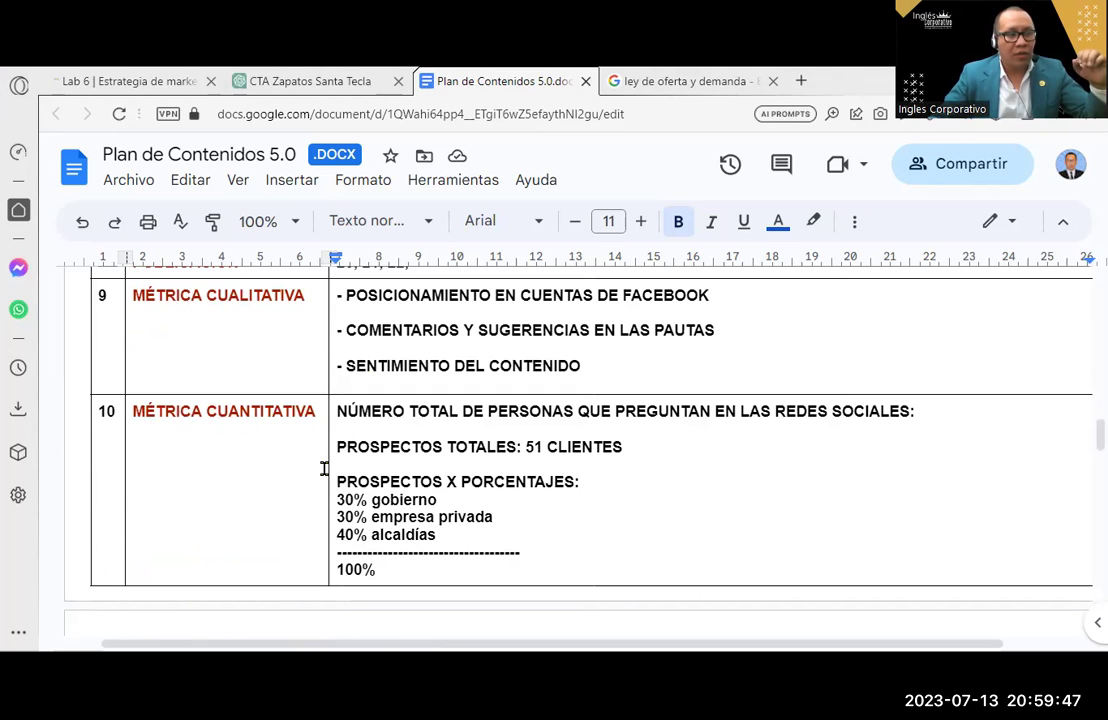
scroll(694, 462, down, 2)
scroll(694, 462, down, 1)
scroll(694, 462, up, 4)
scroll(694, 462, down, 3)
scroll(694, 462, down, 3)
scroll(438, 452, up, 1)
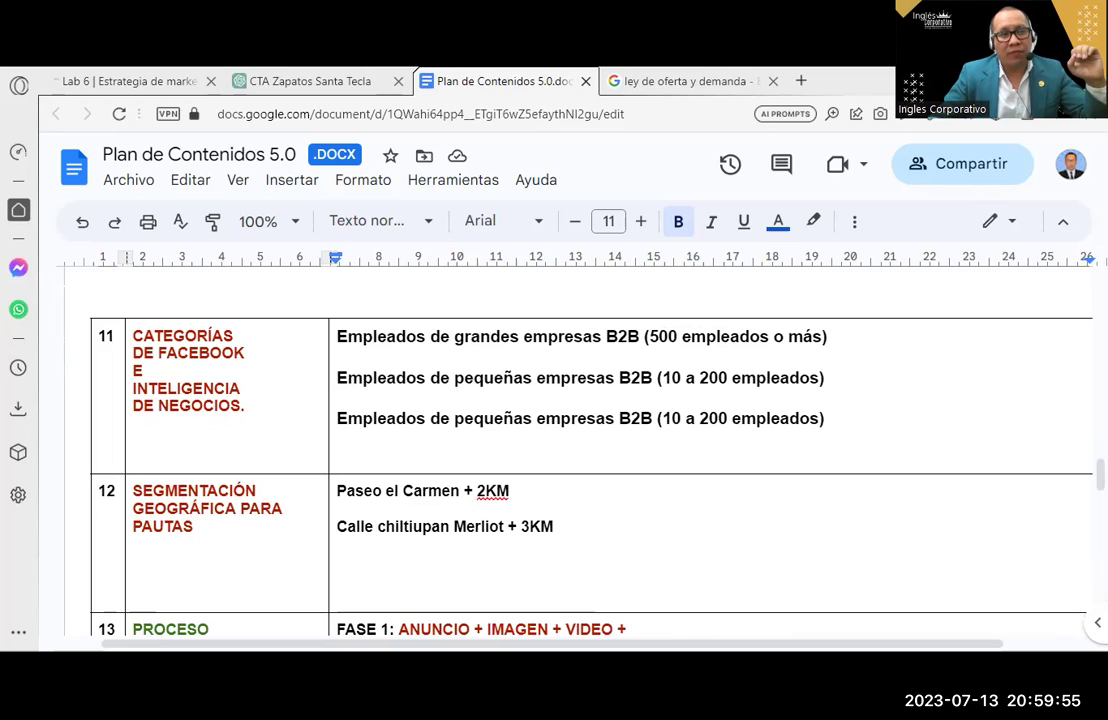
drag(851, 418, 336, 336)
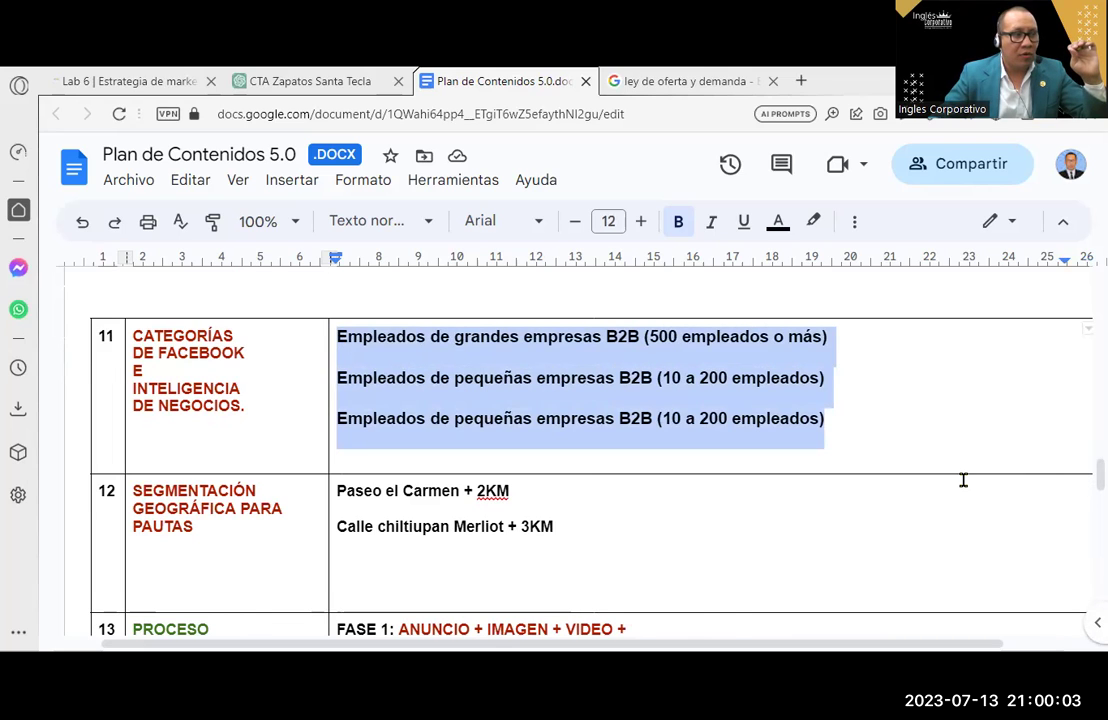
scroll(963, 480, down, 2)
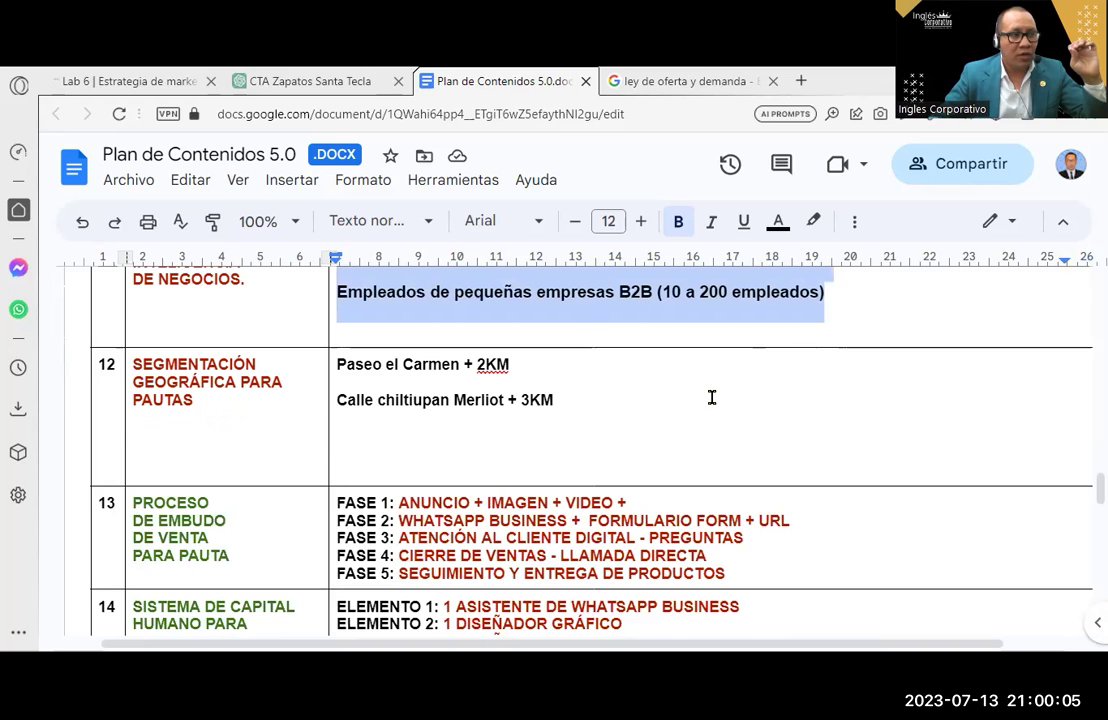
scroll(915, 524, down, 2)
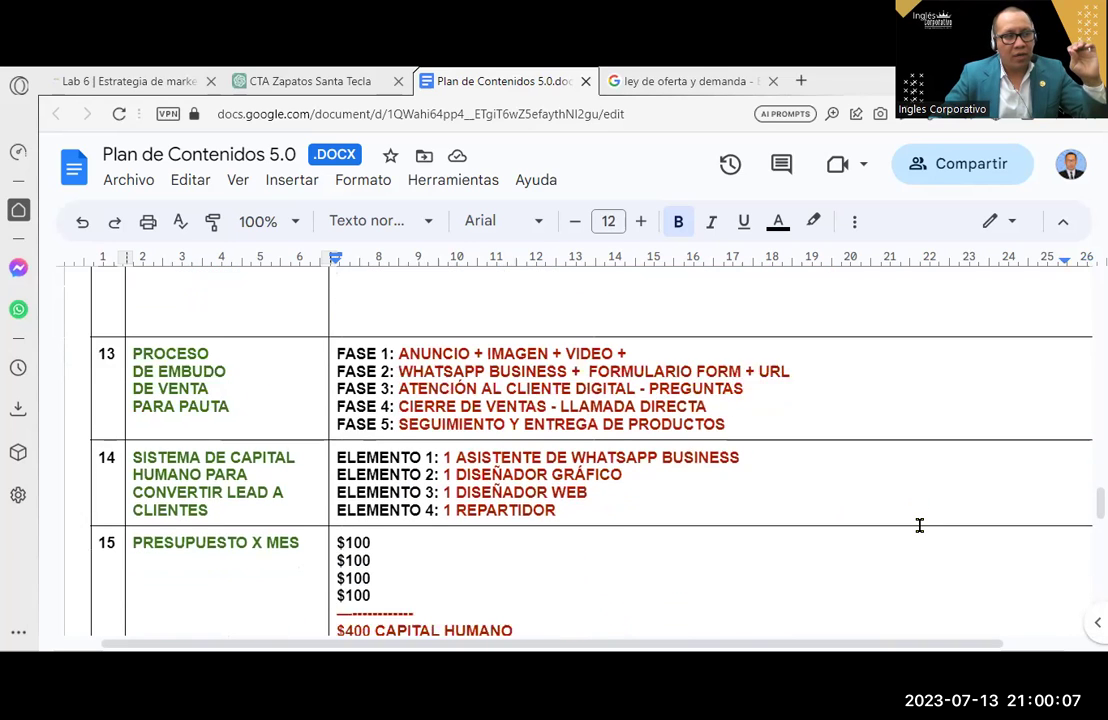
scroll(919, 525, down, 2)
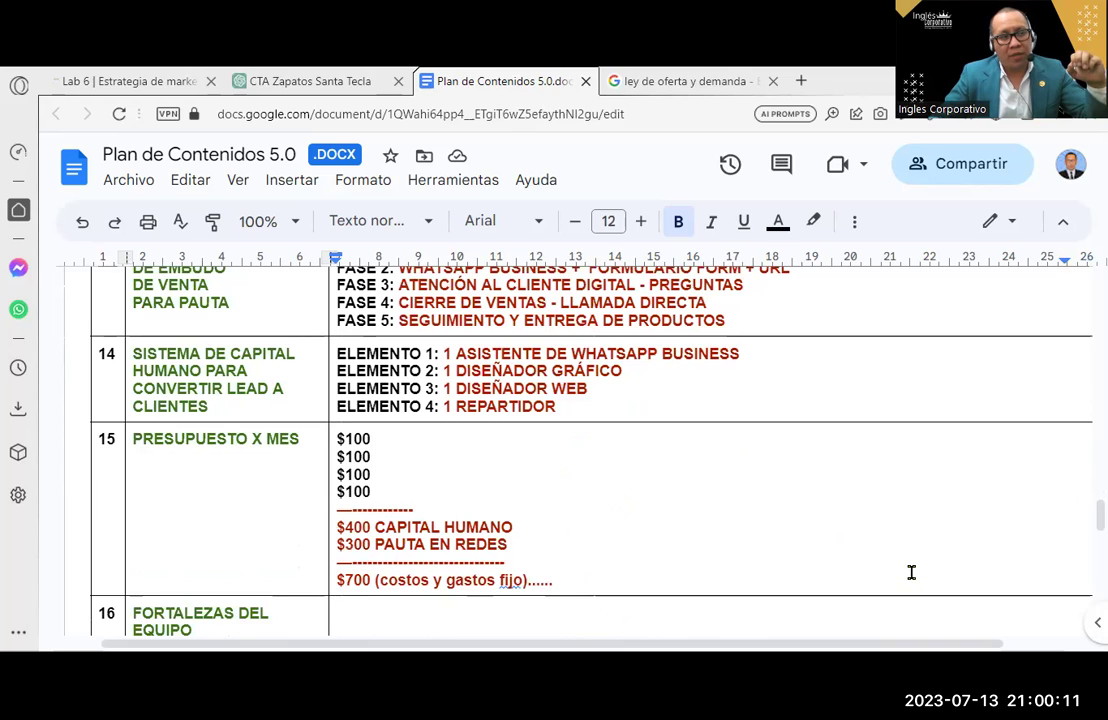
scroll(910, 571, down, 3)
scroll(910, 571, down, 2)
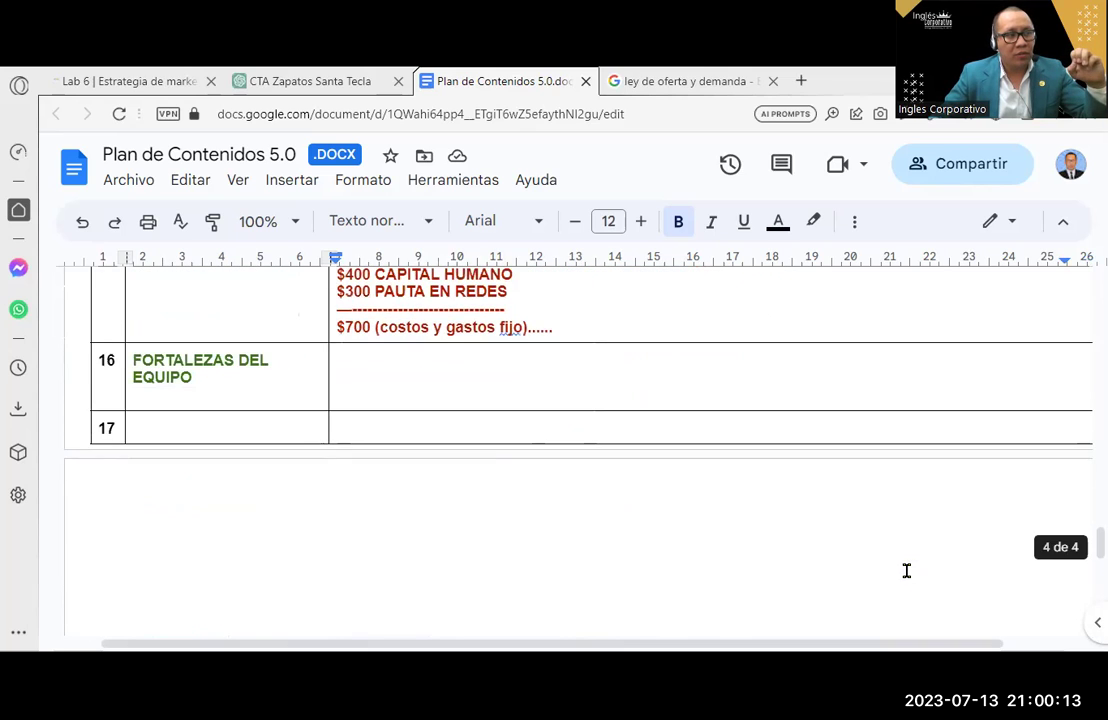
scroll(905, 571, up, 3)
Enter EXPERIENCIA 3 AÑOS, COMUNICACIÓN and CONFIANZA on separate lines, accepting the accented COMUNICACIÓN spelling.
click(493, 502)
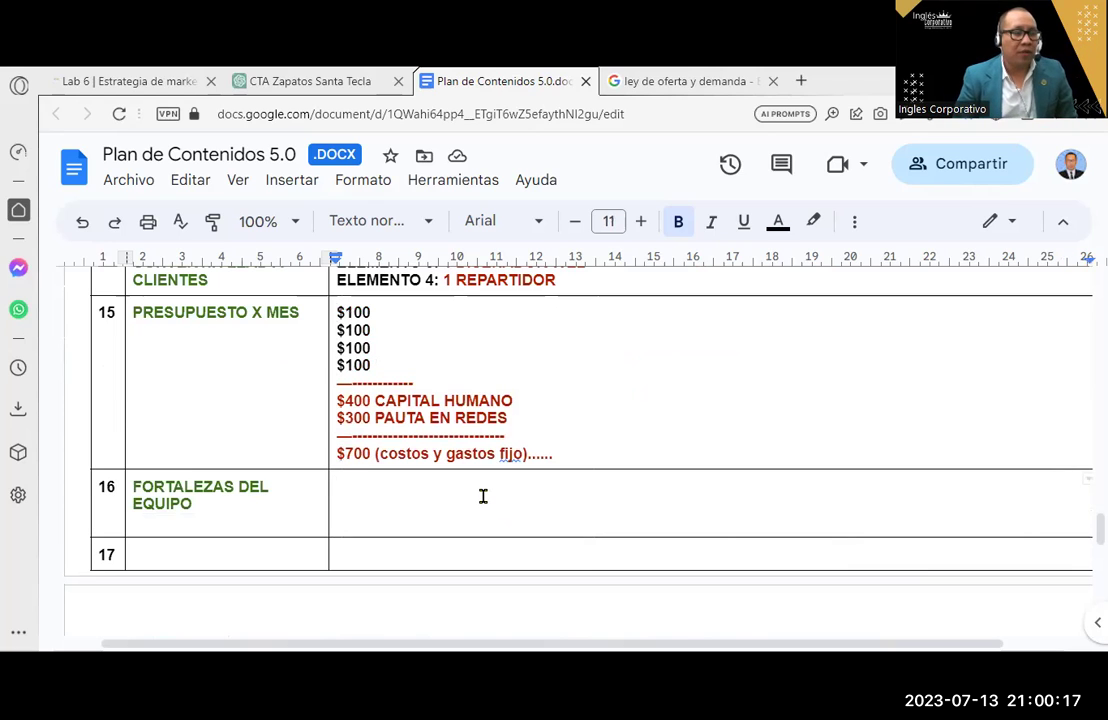
text(EXPERIENCIA 3 AÑOS)
key(Return)
text(COMUNICACION)
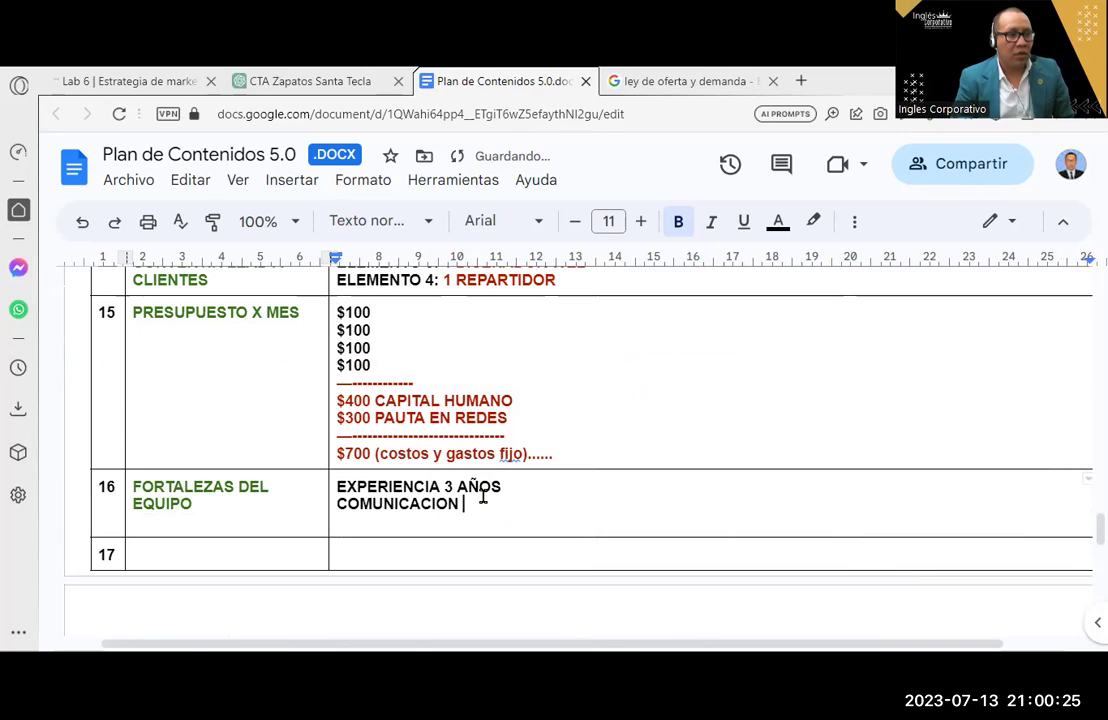
key(Return)
text(CONFIANZA)
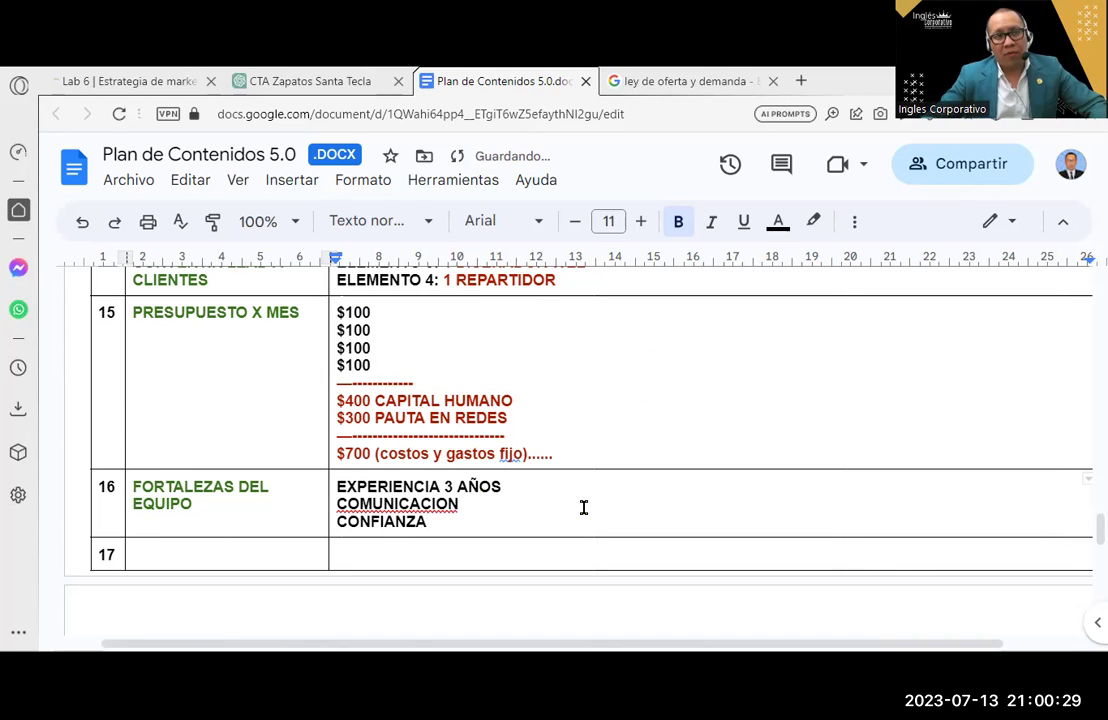
right_click(438, 503)
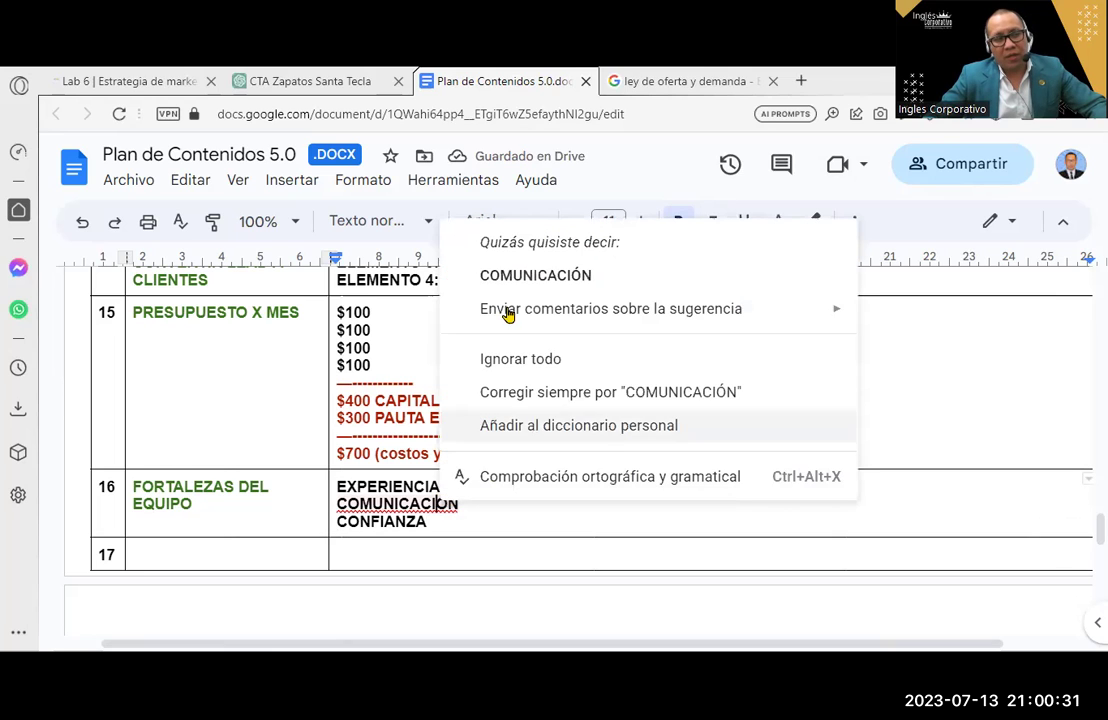
click(532, 271)
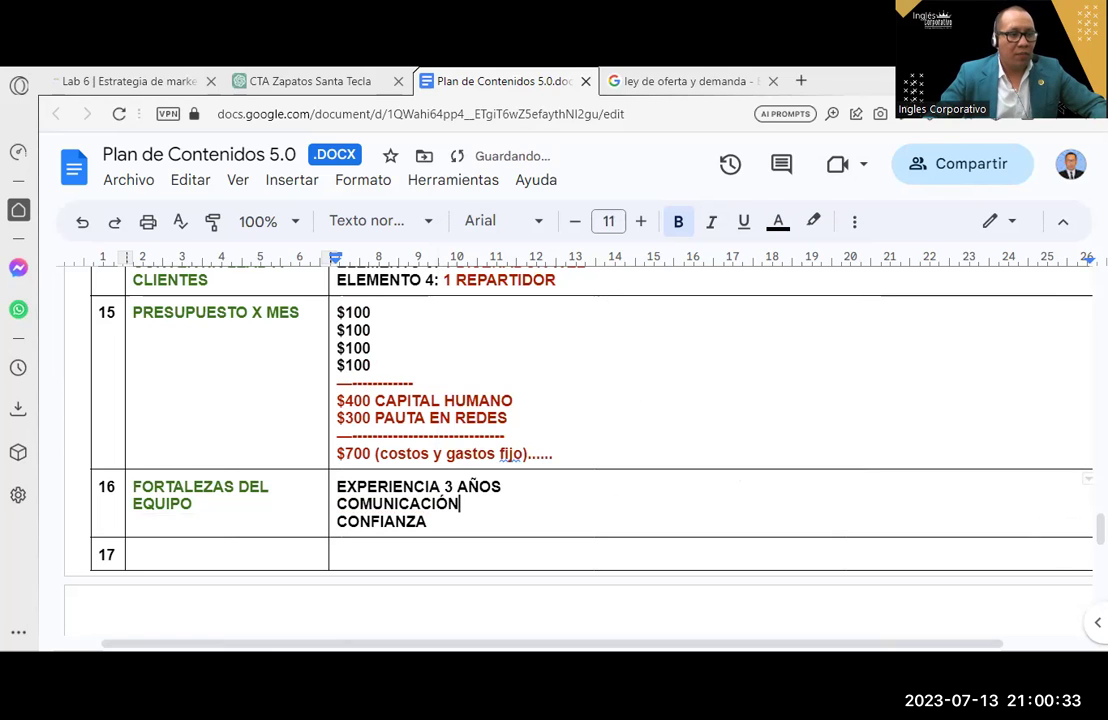